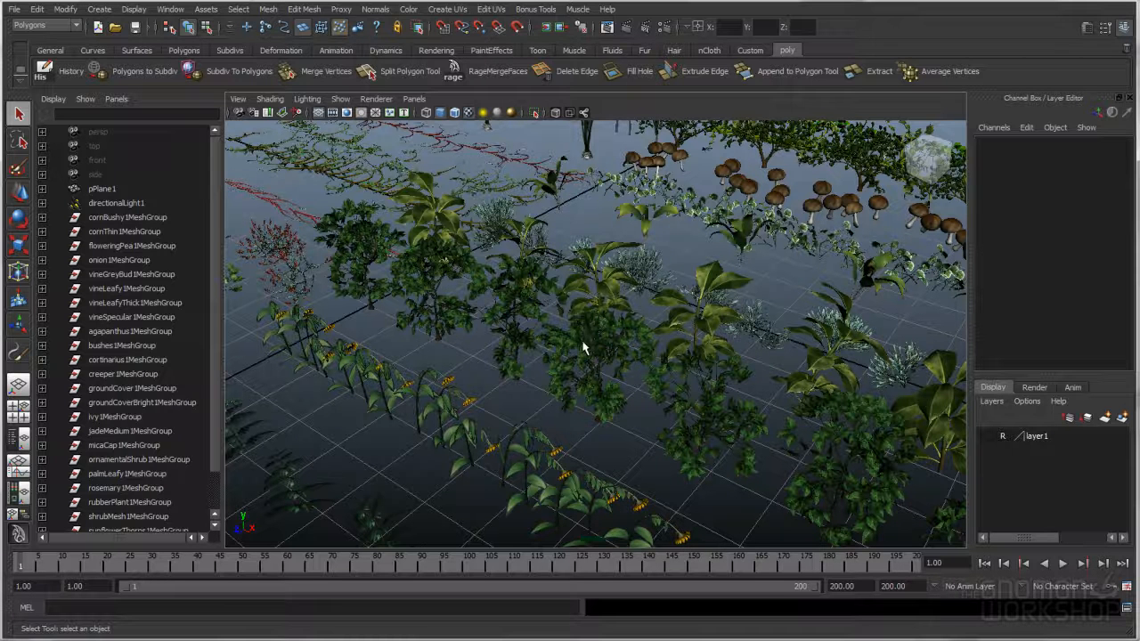
Examine the rows of plant and mushroom meshes across the scene from several angles.
alt+drag(541, 371, 530, 368)
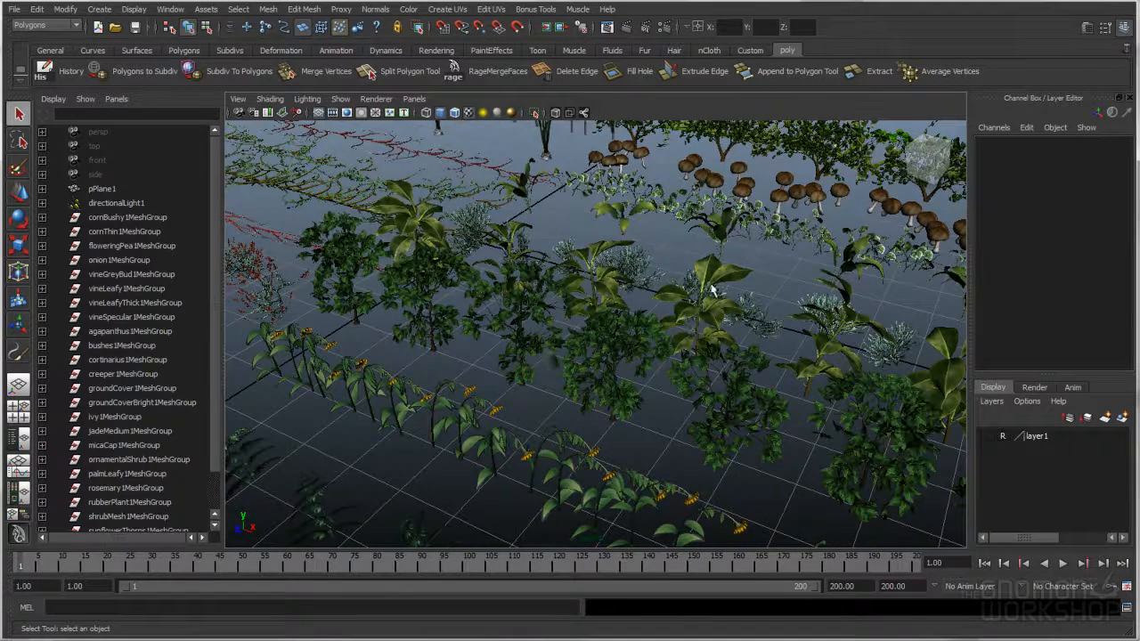
alt+drag(622, 233, 735, 273)
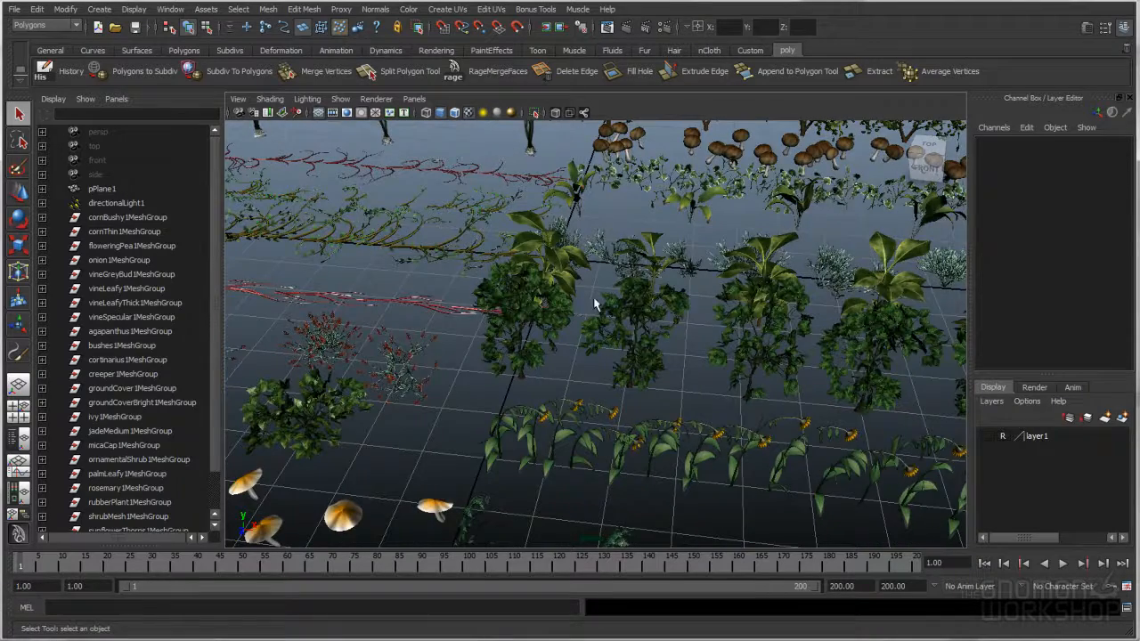
alt+drag(583, 306, 419, 330)
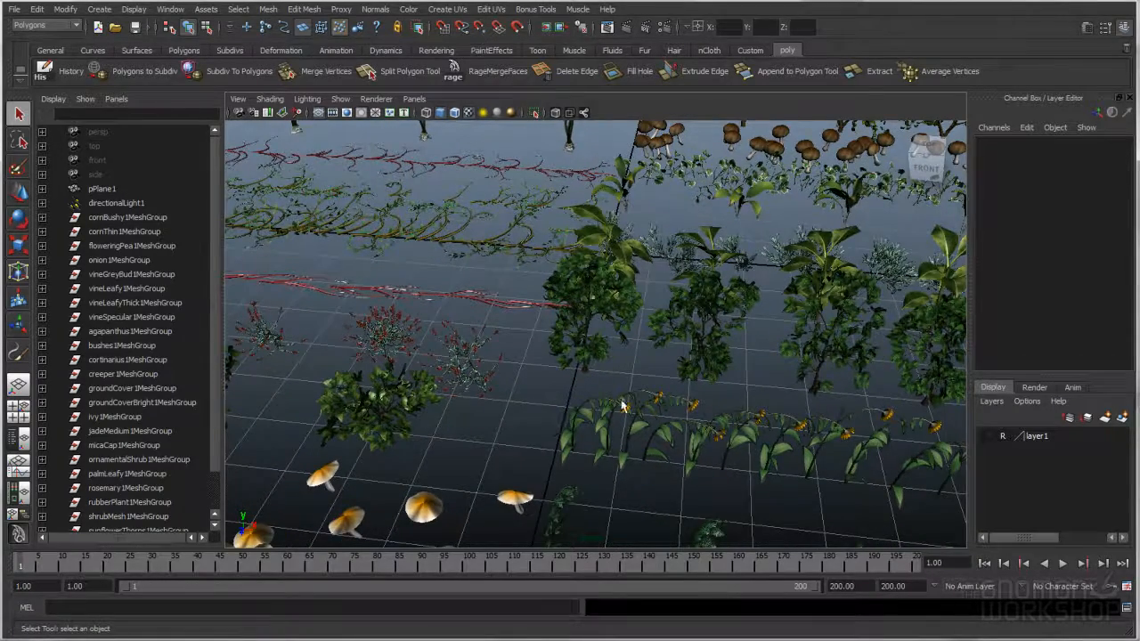
scroll(594, 412, down, 3)
alt+drag(519, 415, 610, 264)
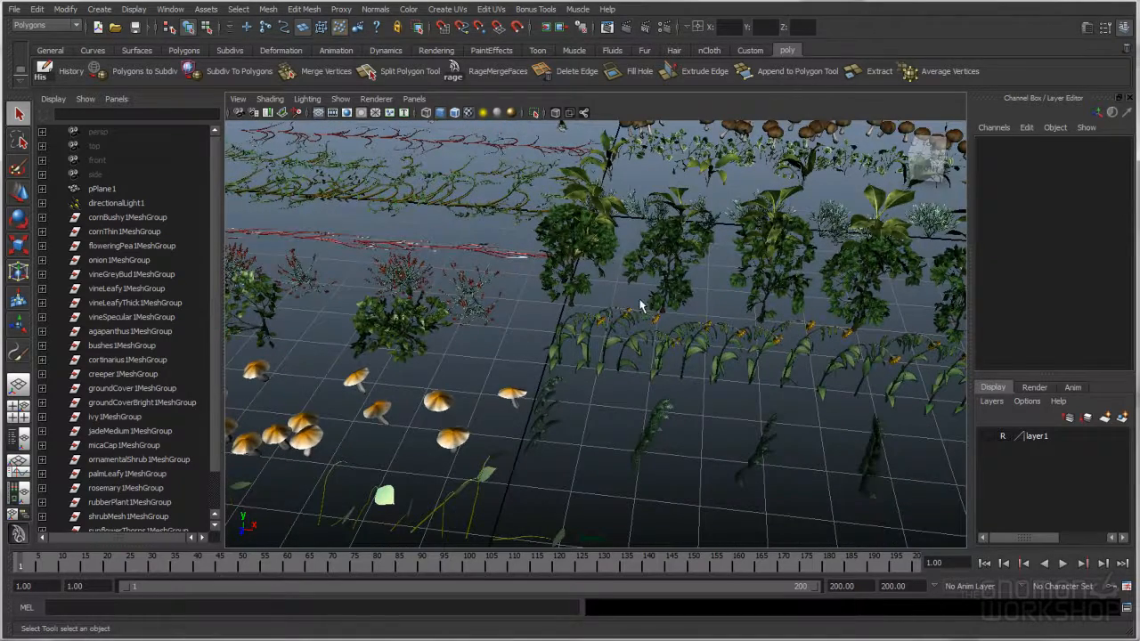
alt+drag(428, 293, 498, 321)
scroll(576, 349, up, 3)
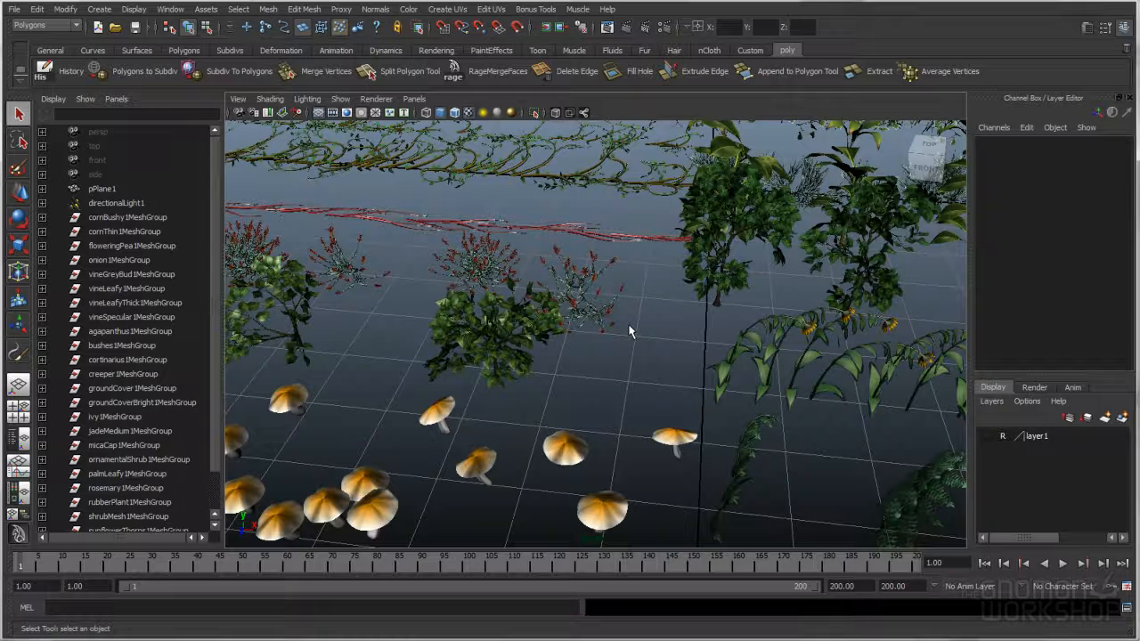
alt+drag(649, 318, 581, 363)
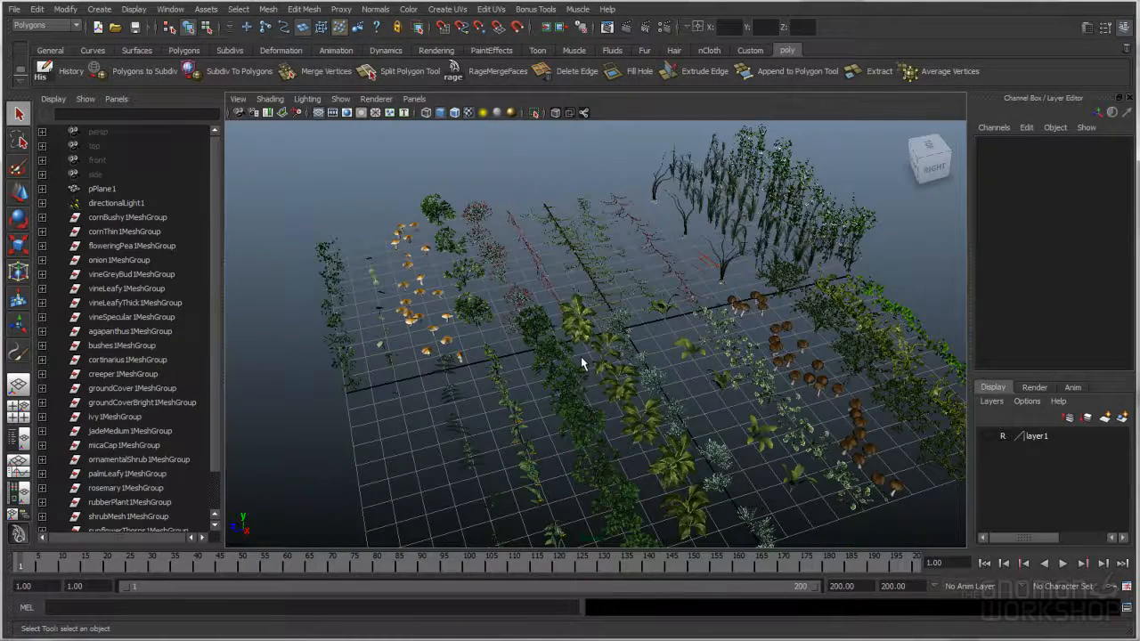
alt+drag(545, 359, 688, 364)
alt+drag(689, 301, 568, 361)
Select the rubber plant leaves to inspect their mesh up close, and clear the selection.
click(594, 408)
alt+drag(610, 394, 606, 352)
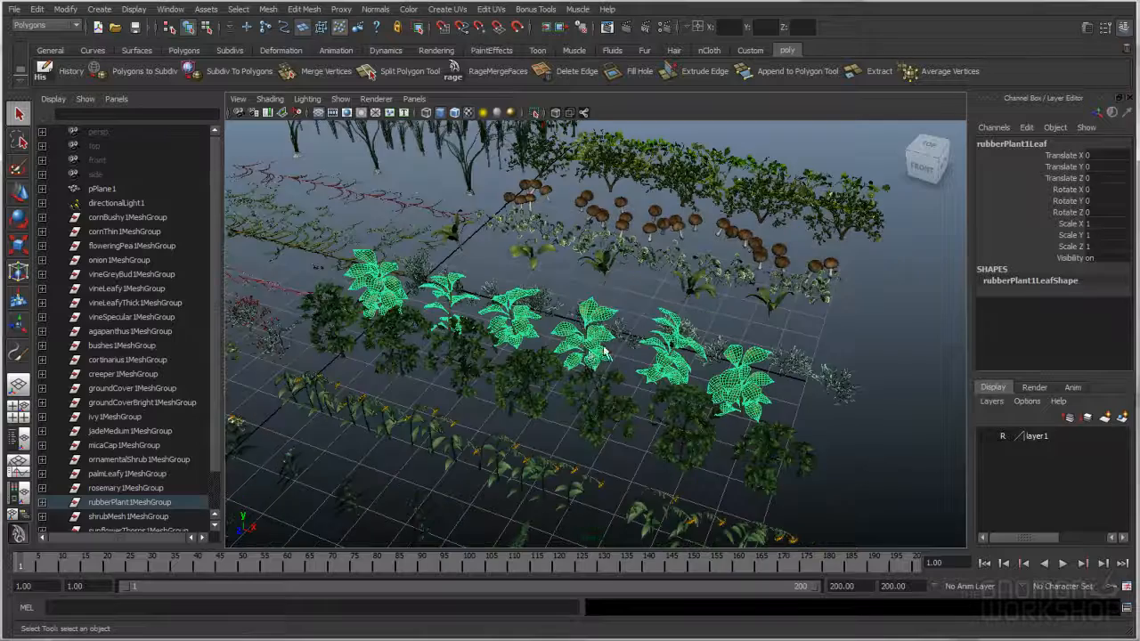
scroll(583, 354, up, 6)
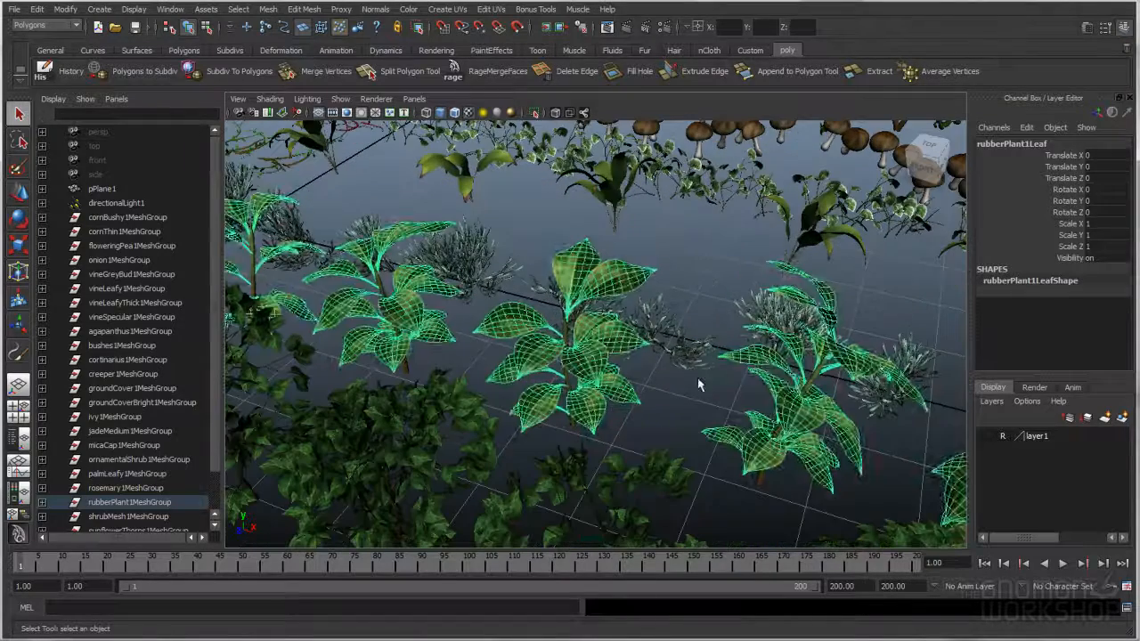
click(626, 378)
click(618, 291)
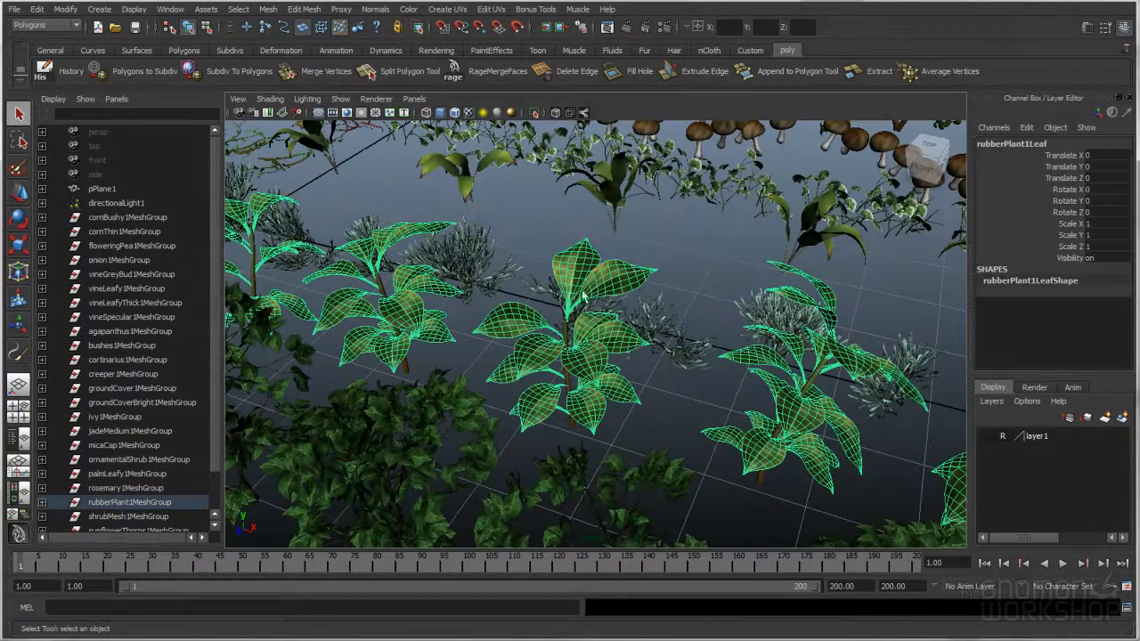
click(674, 264)
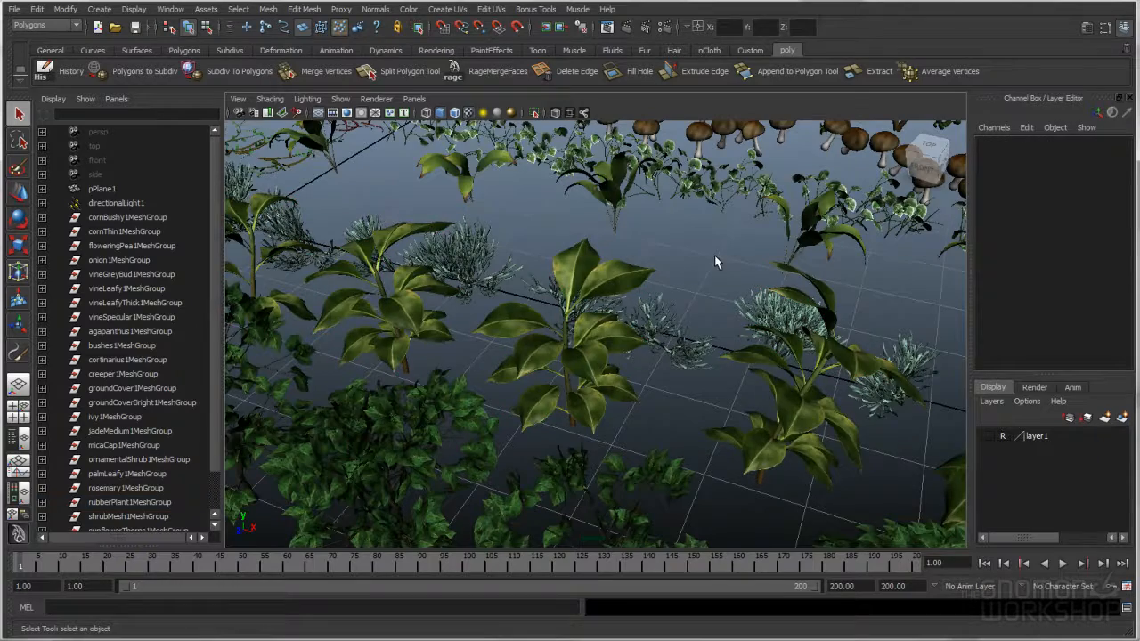
Examine the ivy and ground cover rows at the far edge of the plant layout.
alt+drag(707, 272, 715, 381)
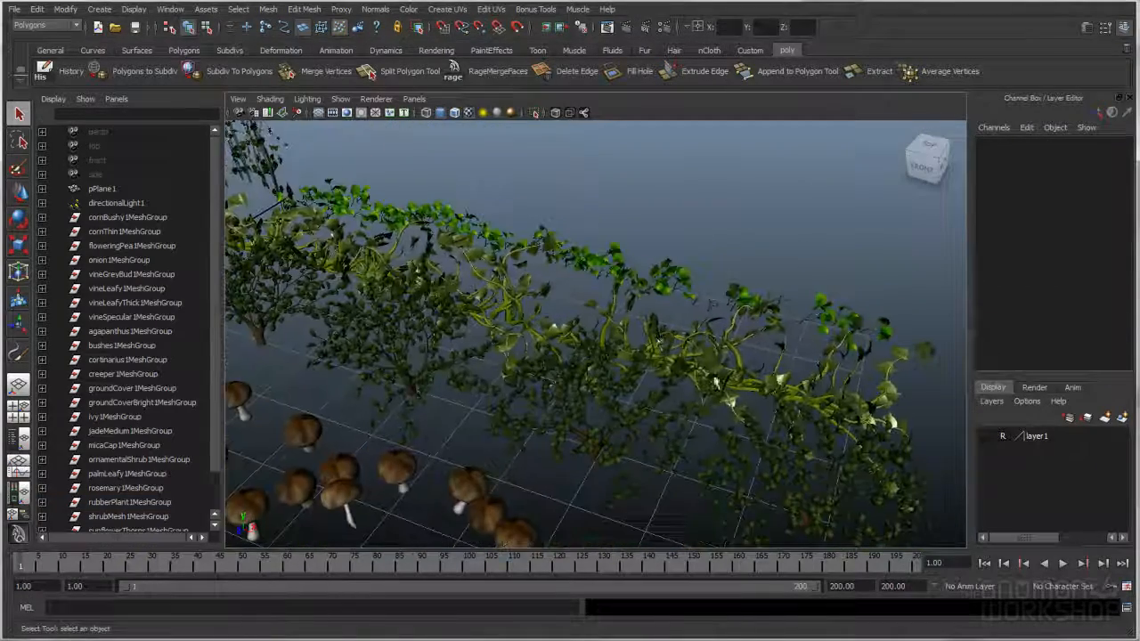
click(657, 344)
scroll(656, 342, down, 6)
click(699, 267)
alt+drag(699, 267, 562, 365)
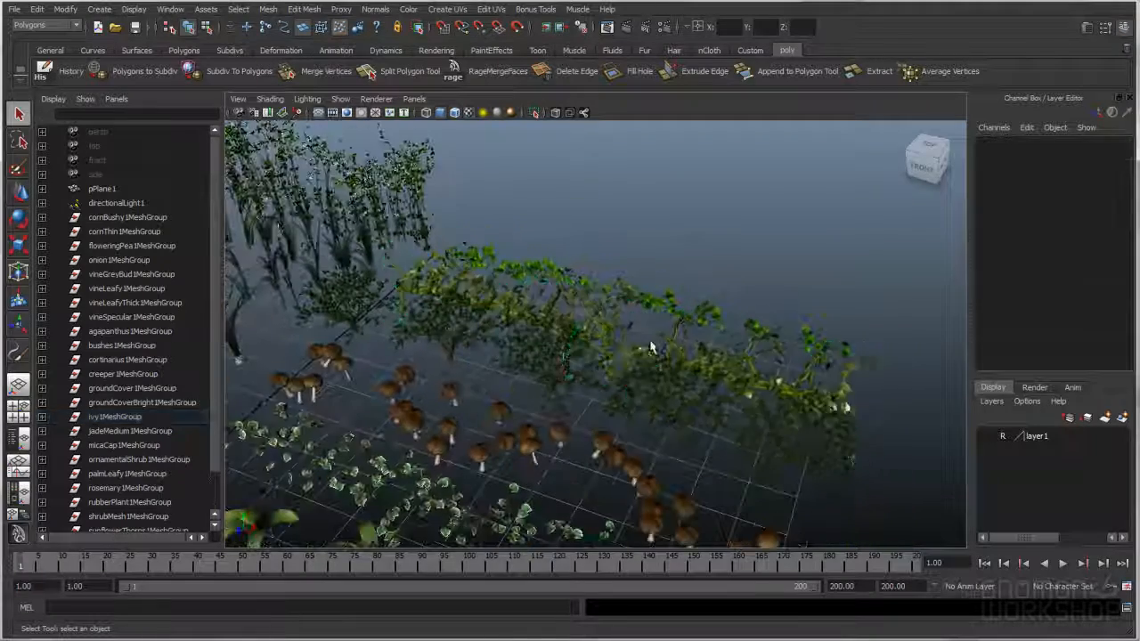
alt+right_drag(562, 365, 915, 386)
alt+drag(915, 386, 686, 356)
Select the bright ground cover leaves to inspect their geometry up close, and clear the selection.
click(615, 313)
click(760, 326)
click(541, 278)
alt+right_drag(540, 280, 740, 303)
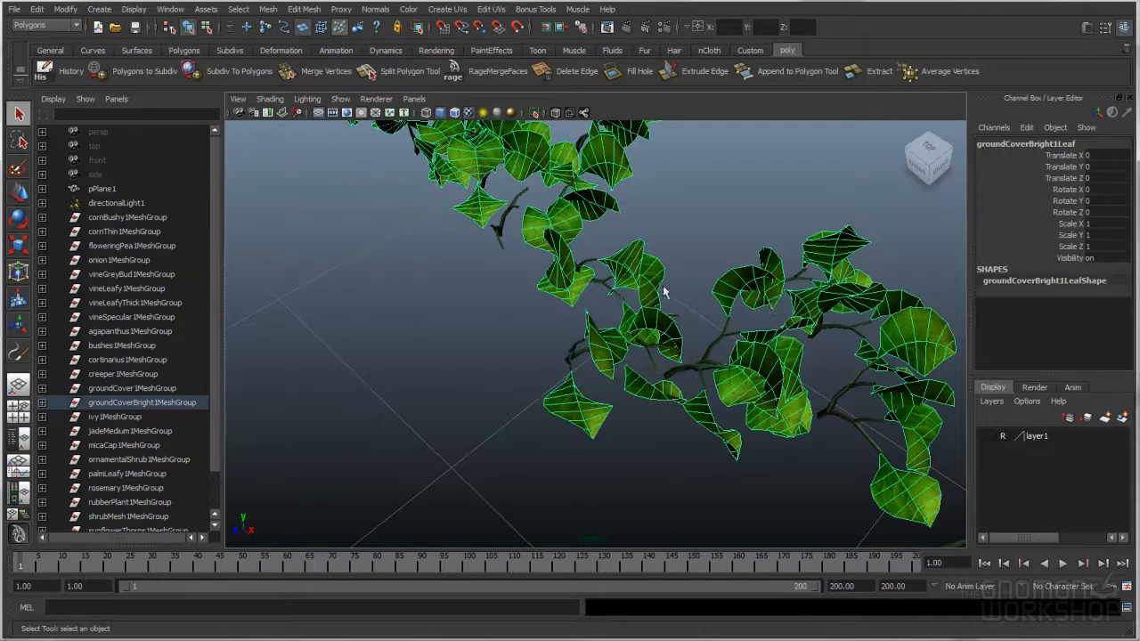
click(557, 451)
click(557, 395)
alt+drag(570, 410, 595, 398)
alt+right_drag(594, 398, 425, 384)
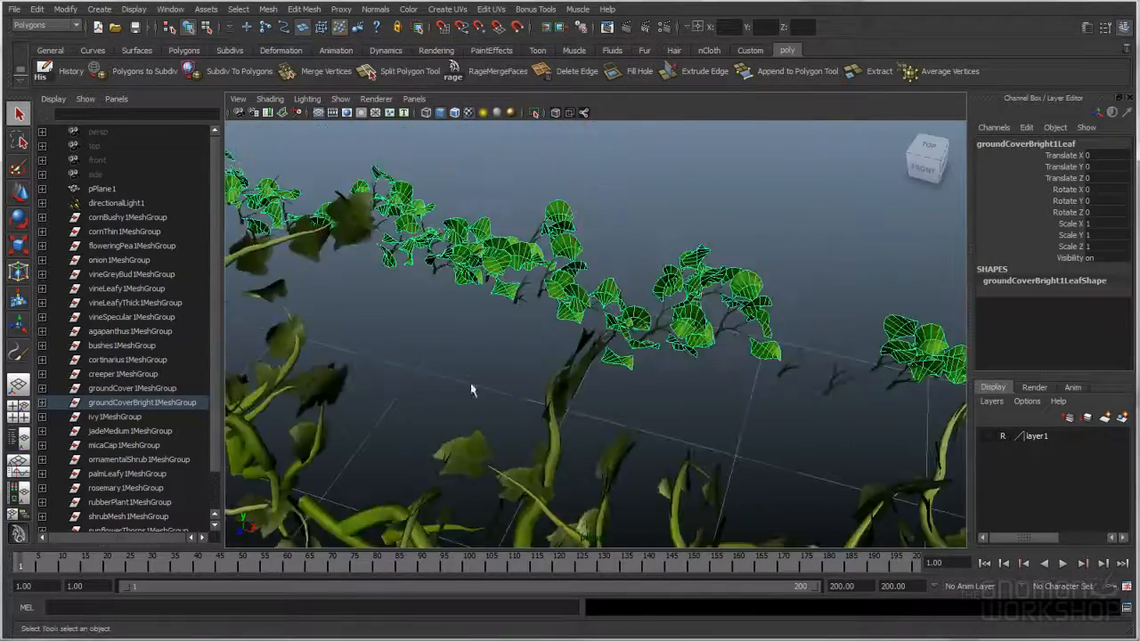
alt+drag(425, 384, 595, 371)
click(574, 381)
alt+right_drag(615, 383, 539, 384)
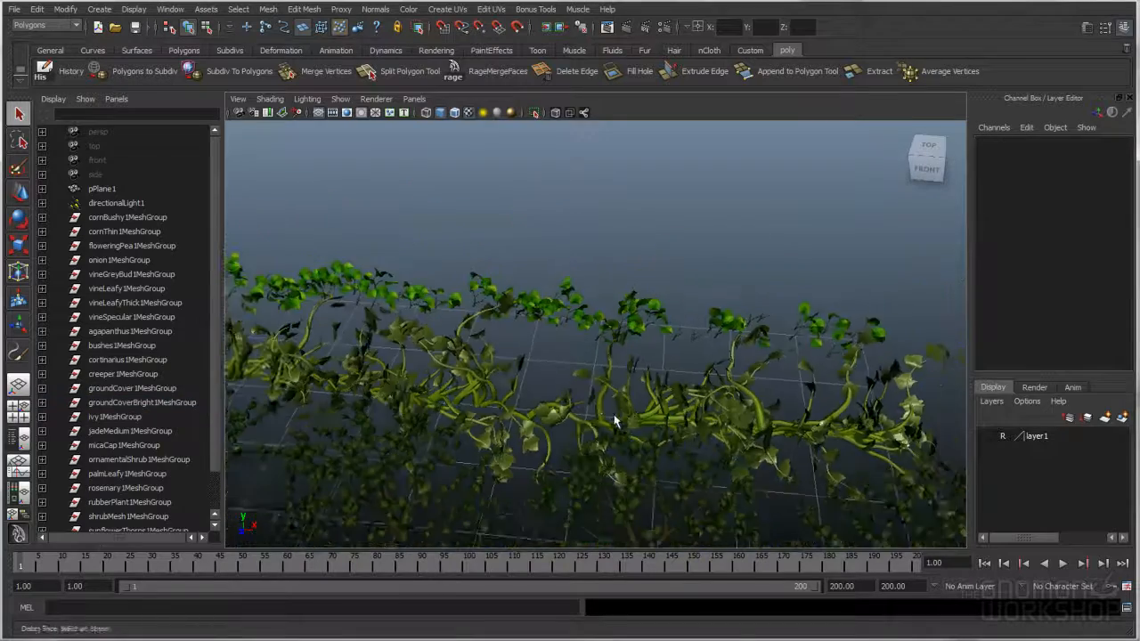
Examine the mushroom, small plant, vine and bush rows across the layout.
alt+middle_drag(598, 414, 665, 351)
alt+right_drag(670, 381, 584, 400)
alt+middle_drag(588, 428, 686, 354)
alt+right_drag(687, 355, 581, 383)
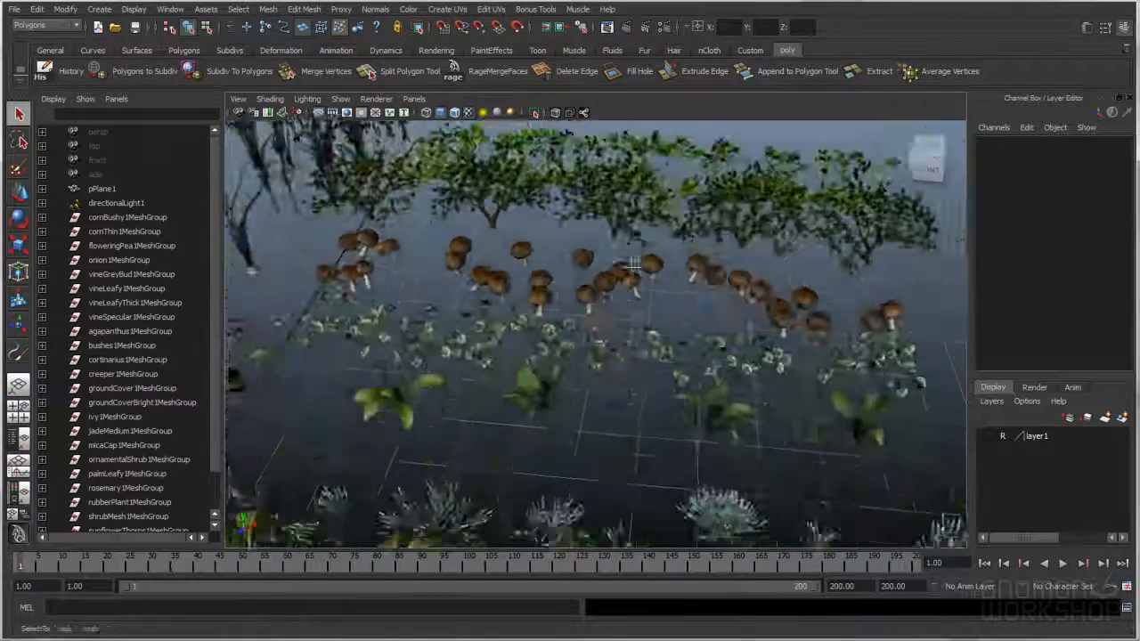
alt+middle_drag(572, 419, 613, 316)
alt+middle_drag(595, 402, 611, 298)
alt+right_drag(611, 298, 463, 307)
alt+drag(452, 325, 634, 279)
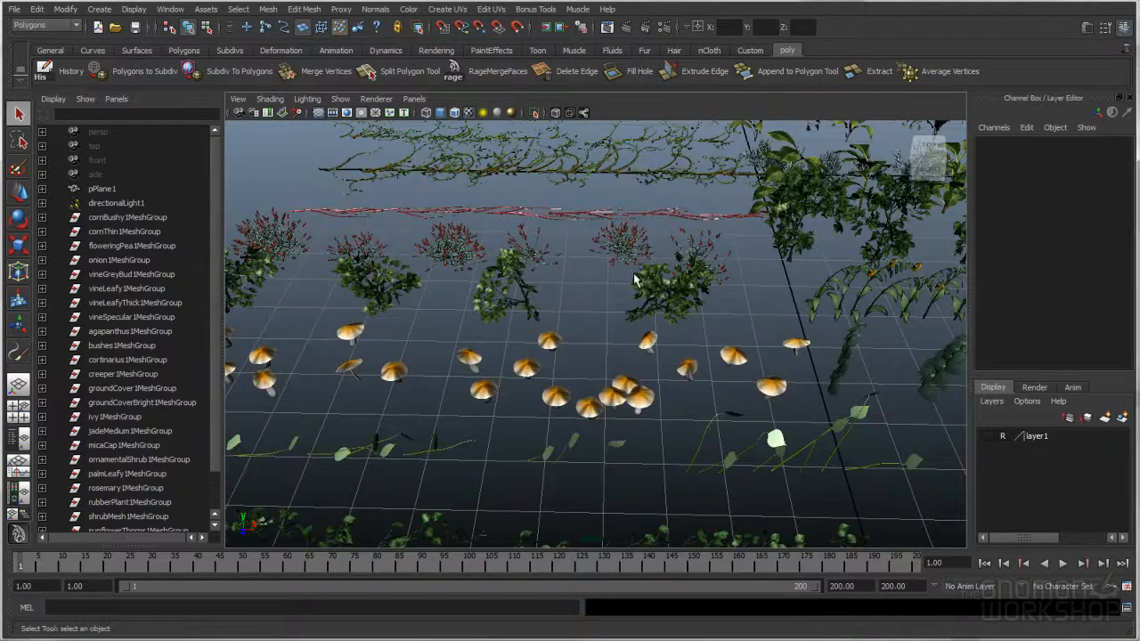
Select the bush leaves to inspect their mesh up close, and clear the selection.
alt+middle_drag(614, 307, 632, 283)
click(660, 270)
alt+right_drag(664, 276, 894, 292)
alt+middle_drag(827, 251, 779, 313)
alt+right_drag(779, 313, 711, 318)
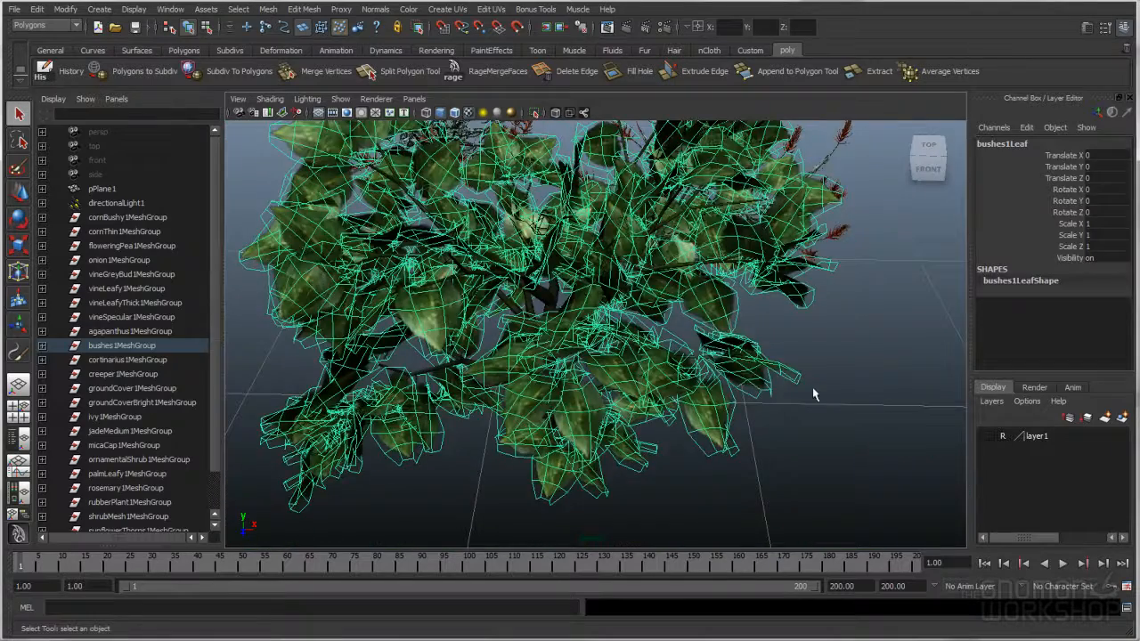
click(818, 398)
alt+right_drag(817, 399, 802, 365)
alt+drag(801, 365, 835, 358)
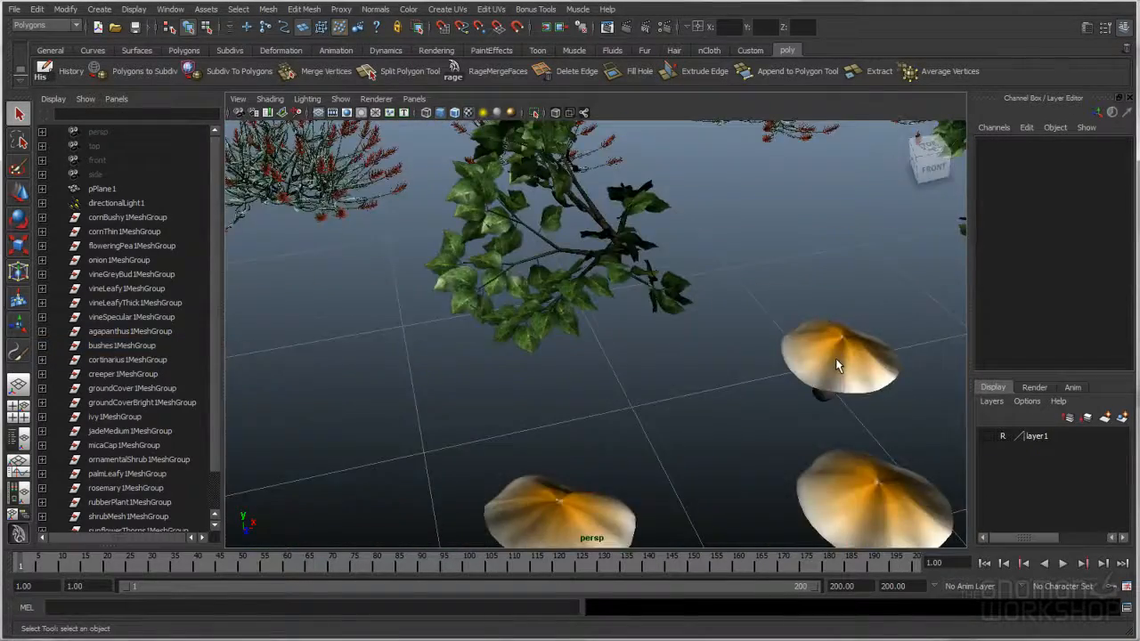
Identify the rubber plants and shrubs by selecting their leaves and the groups rubberPlant1MeshGroup and shrubMesh1MeshGroup.
alt+right_drag(836, 358, 845, 319)
alt+middle_drag(845, 319, 573, 407)
click(669, 280)
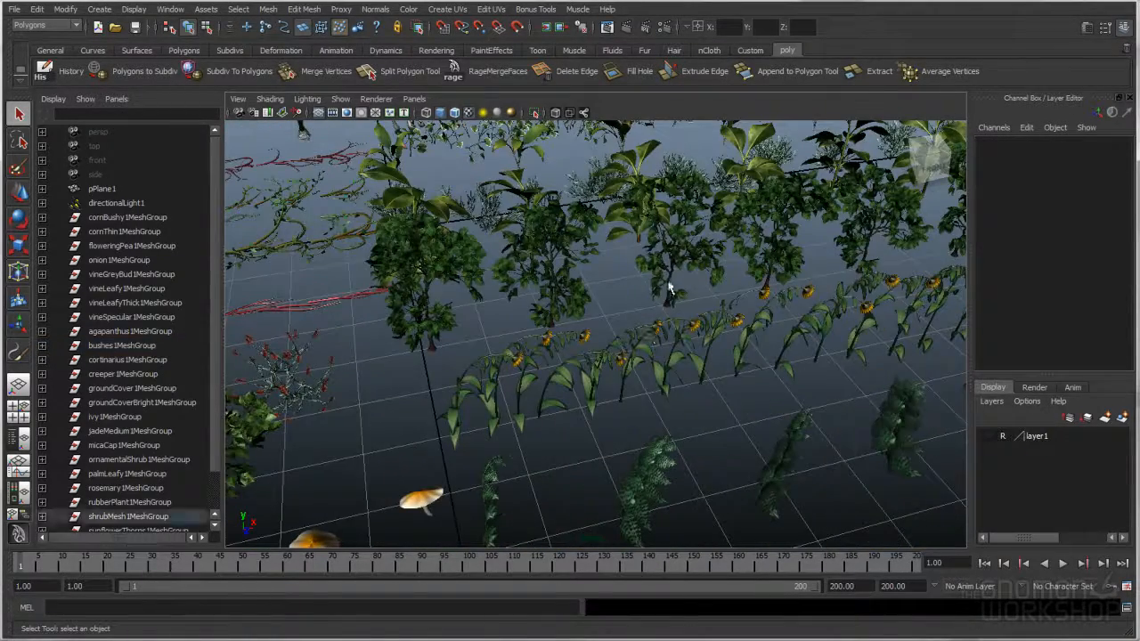
alt+drag(662, 318, 672, 333)
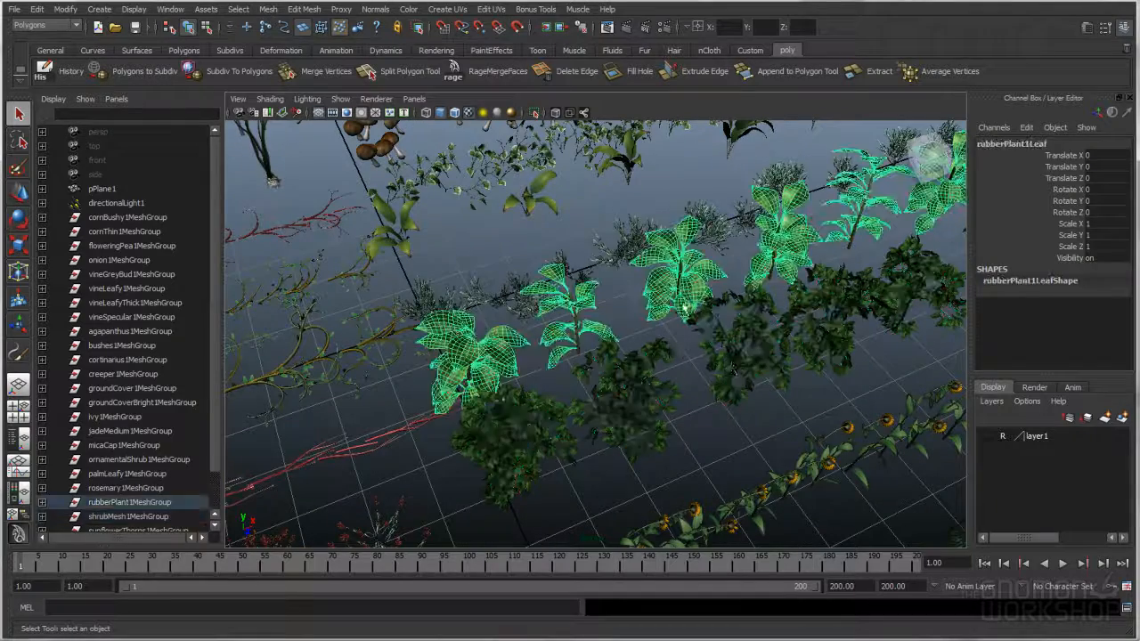
click(734, 367)
click(682, 394)
click(736, 352)
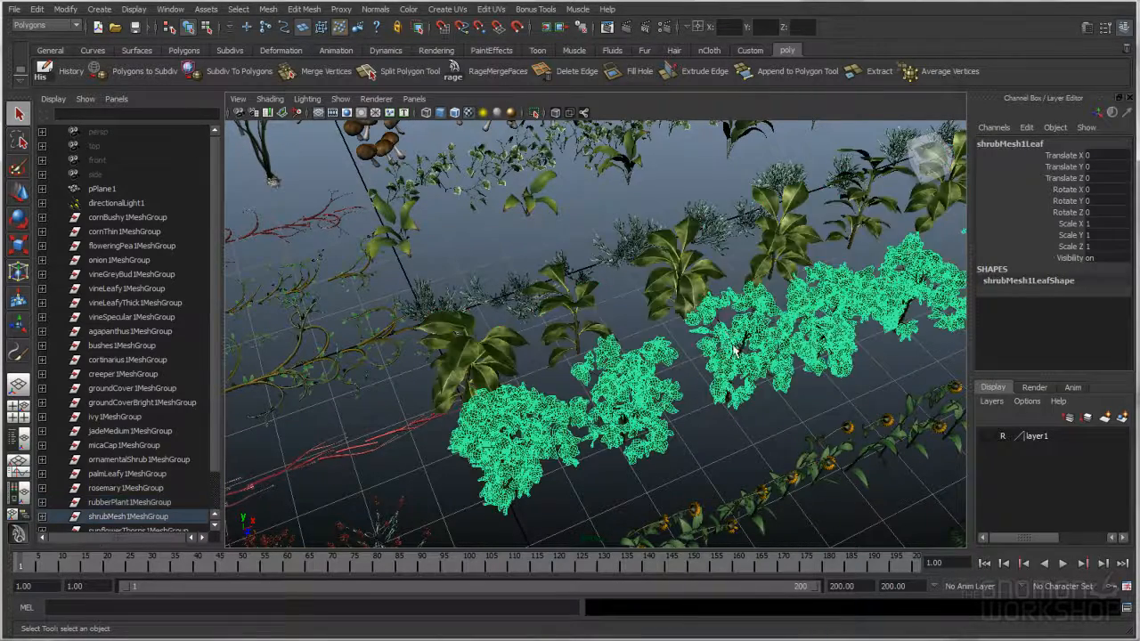
shift+click(429, 414)
scroll(205, 368, down, 1)
drag(140, 461, 139, 477)
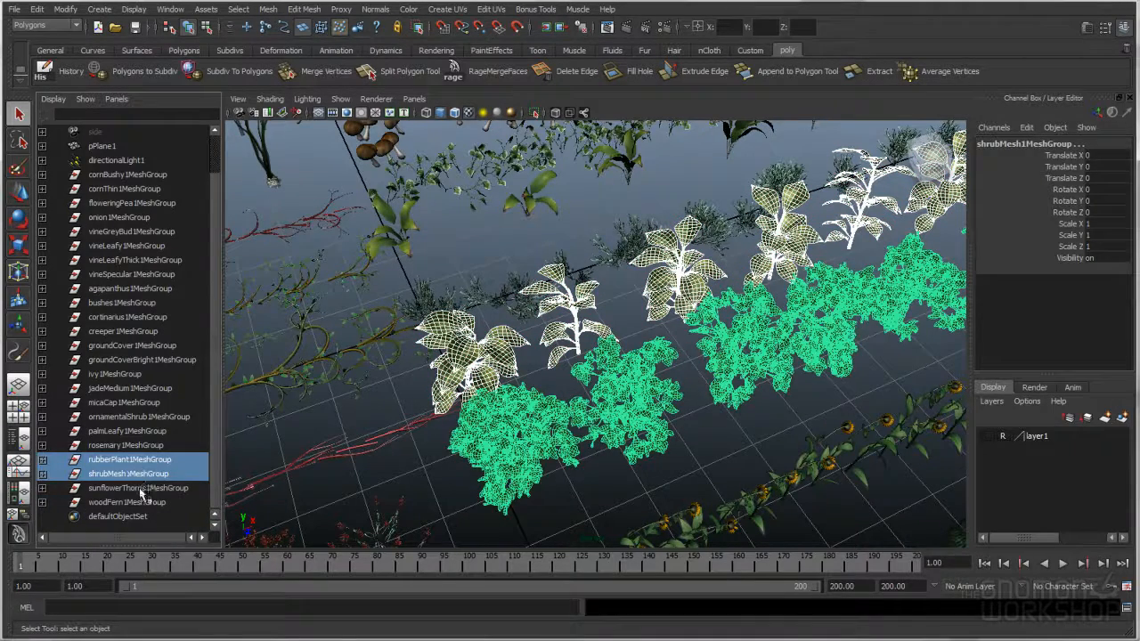
Hide all plant groups from cornBushy1MeshGroup through rosemary1MeshGroup by setting their visibility to 0.
click(144, 447)
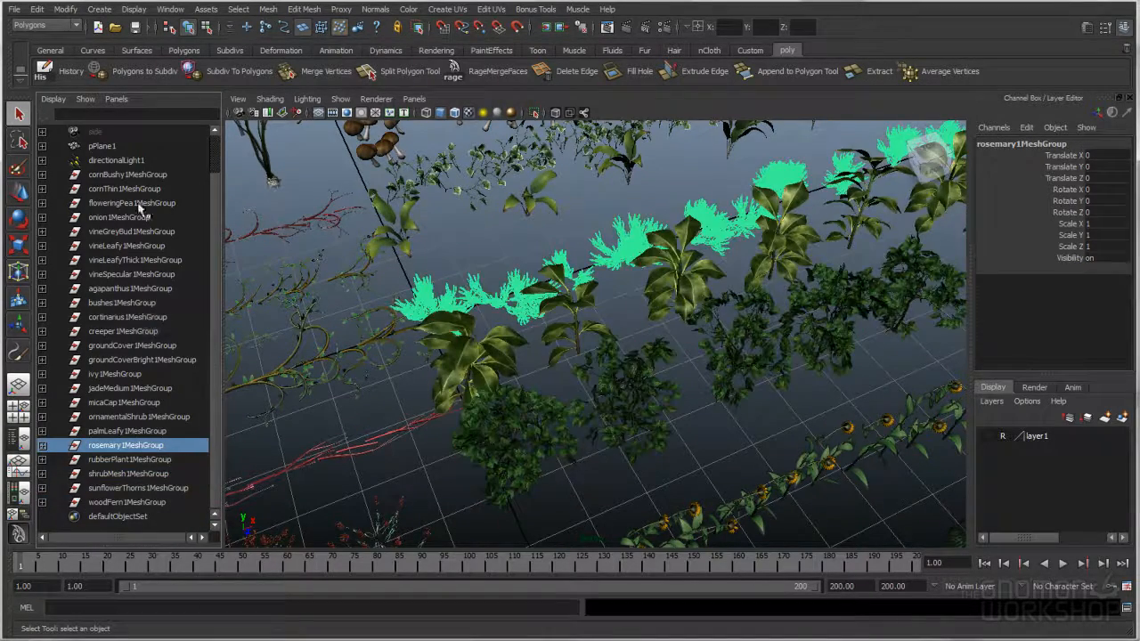
shift+click(142, 175)
click(1104, 259)
text(0)
key(Return)
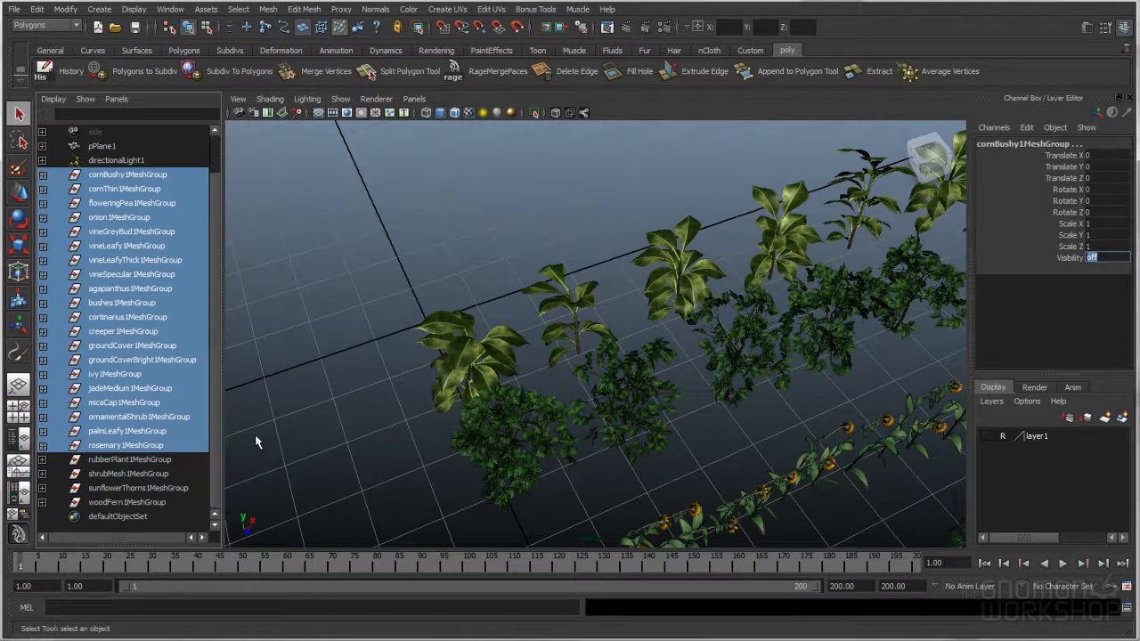
Hide sunflowerThorns1MeshGroup and woodFern1MeshGroup by setting their visibility to 0, and clear the selection.
drag(163, 487, 163, 502)
click(1104, 259)
text(0)
key(Return)
click(844, 415)
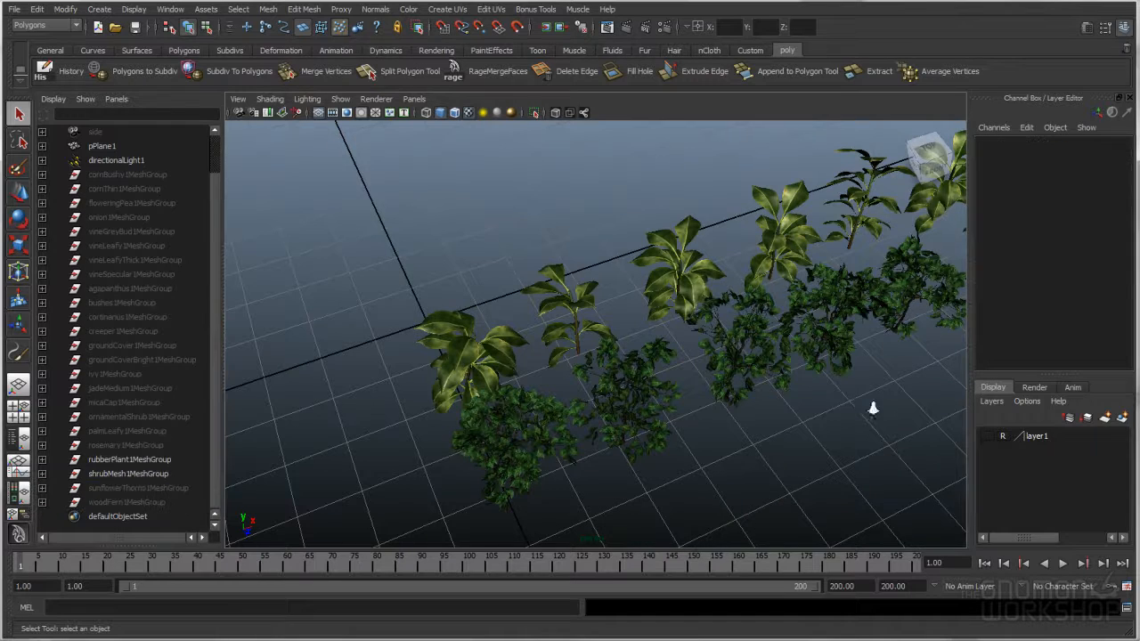
Examine the remaining rubber plants and shrubs from different distances and angles.
alt+right_drag(872, 407, 720, 408)
alt+drag(719, 408, 658, 403)
alt+middle_drag(658, 403, 684, 366)
alt+right_drag(684, 366, 772, 364)
alt+drag(771, 364, 804, 364)
alt+middle_drag(783, 349, 747, 371)
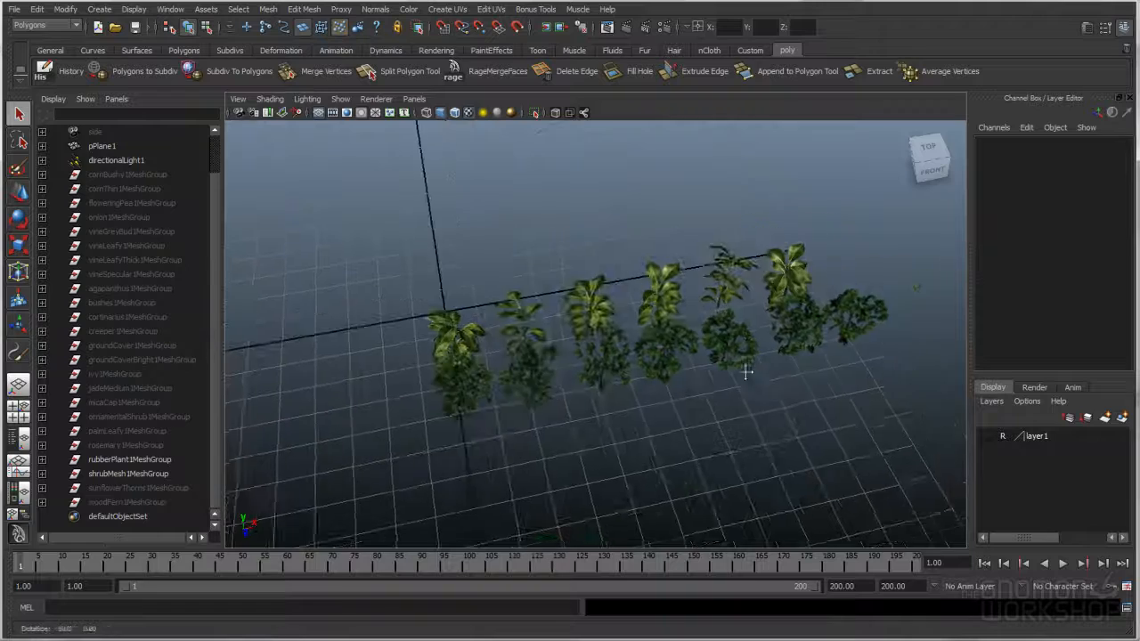
alt+right_drag(748, 371, 828, 387)
alt+drag(804, 387, 763, 402)
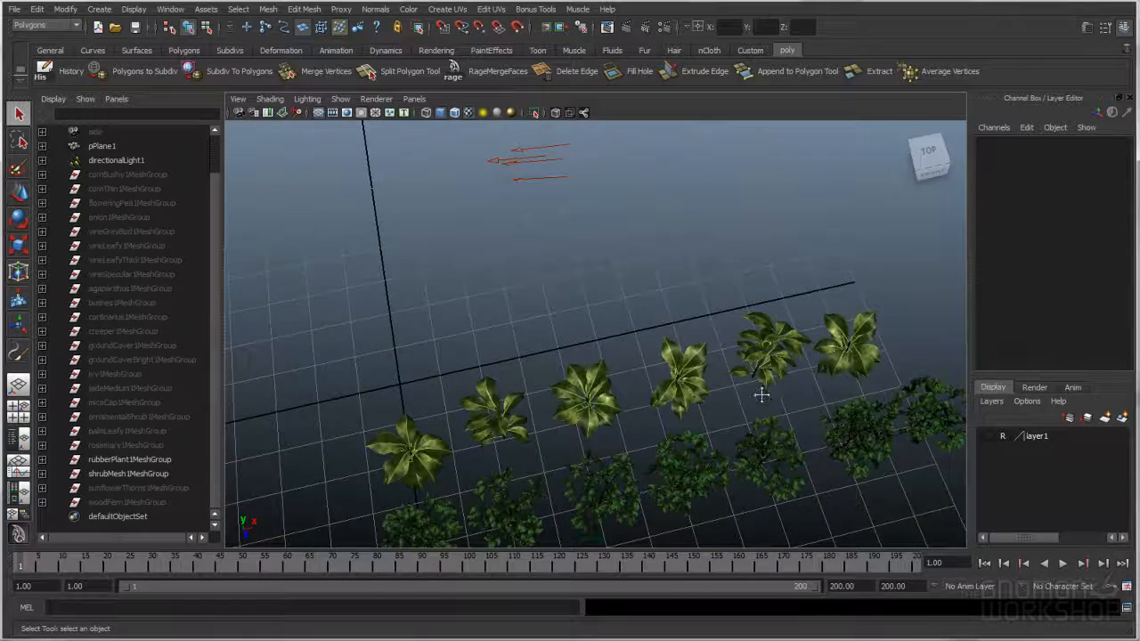
Make layer1 visible to show the ground plane beneath the plants.
alt+middle_drag(762, 401, 751, 312)
alt+drag(700, 320, 533, 204)
click(989, 437)
alt+middle_drag(692, 362, 700, 438)
alt+drag(700, 439, 693, 415)
Turn on the resolution gate for the persp camera and frame the plants within it.
click(238, 99)
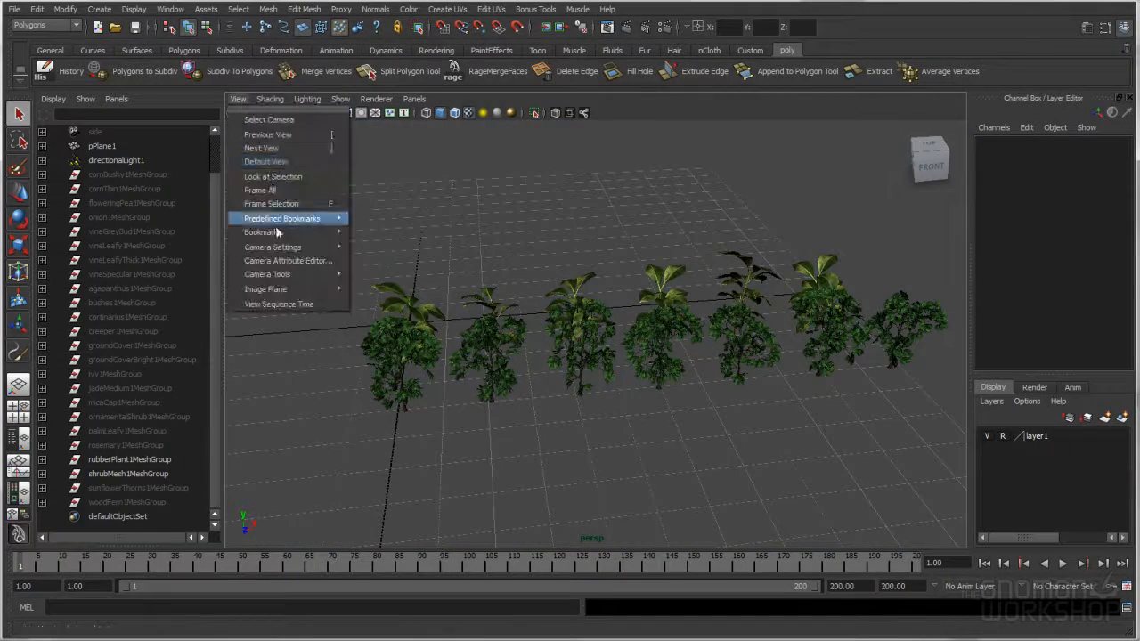
mouse_move(280, 246)
click(422, 331)
alt+drag(424, 332, 633, 298)
mouse_move(633, 298)
alt+right_down()
mouse_move(616, 294)
mouse_move(618, 307)
alt+right_up()
alt+middle_drag(618, 306, 636, 300)
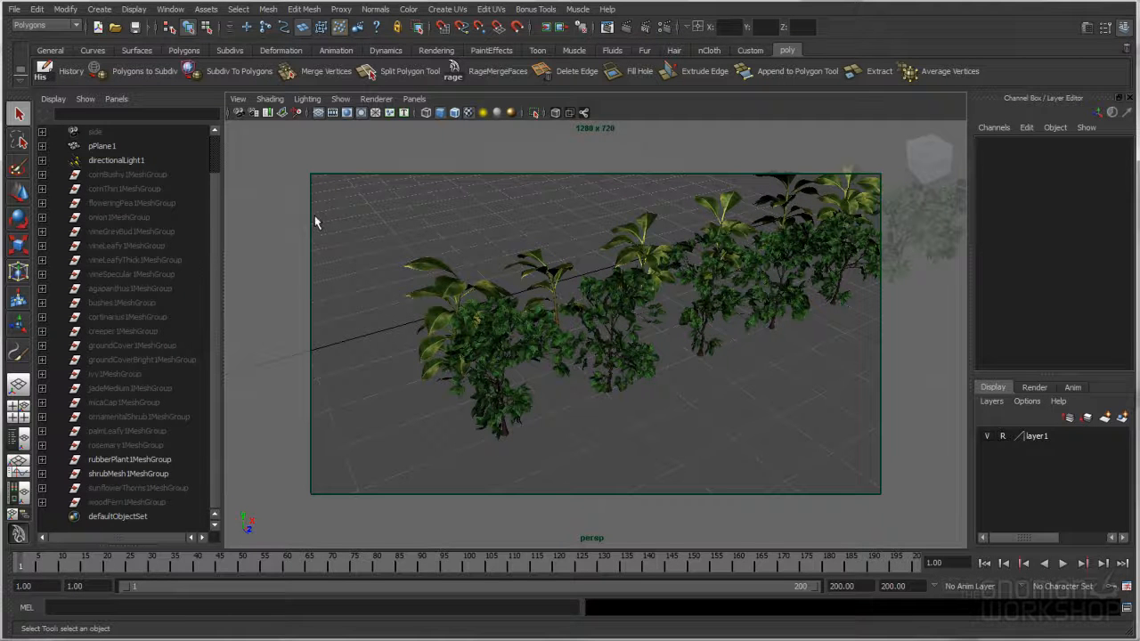
Reframe the rubber plants and shrubs in the resolution gate from a high front angle.
drag(214, 189, 213, 149)
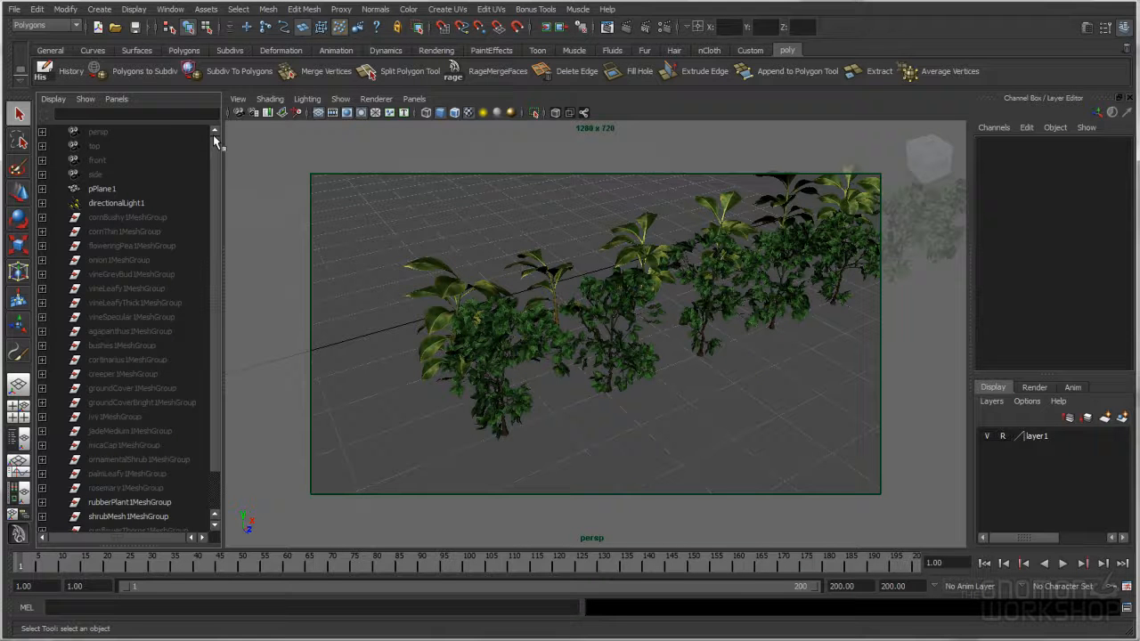
alt+drag(526, 341, 575, 334)
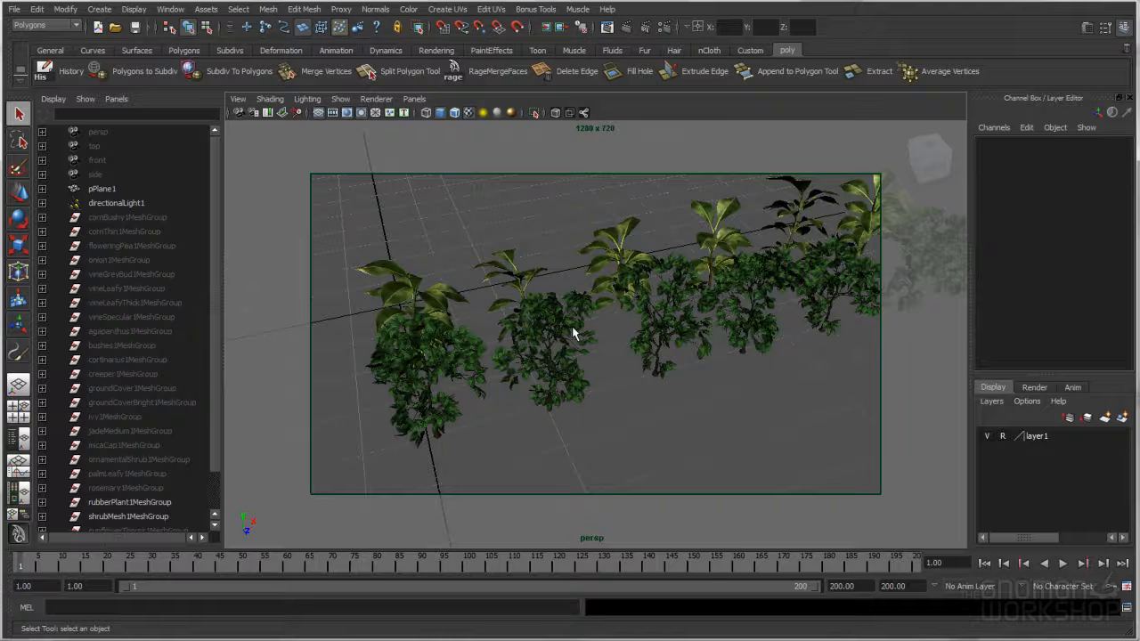
alt+drag(584, 288, 600, 289)
scroll(615, 305, down, 1)
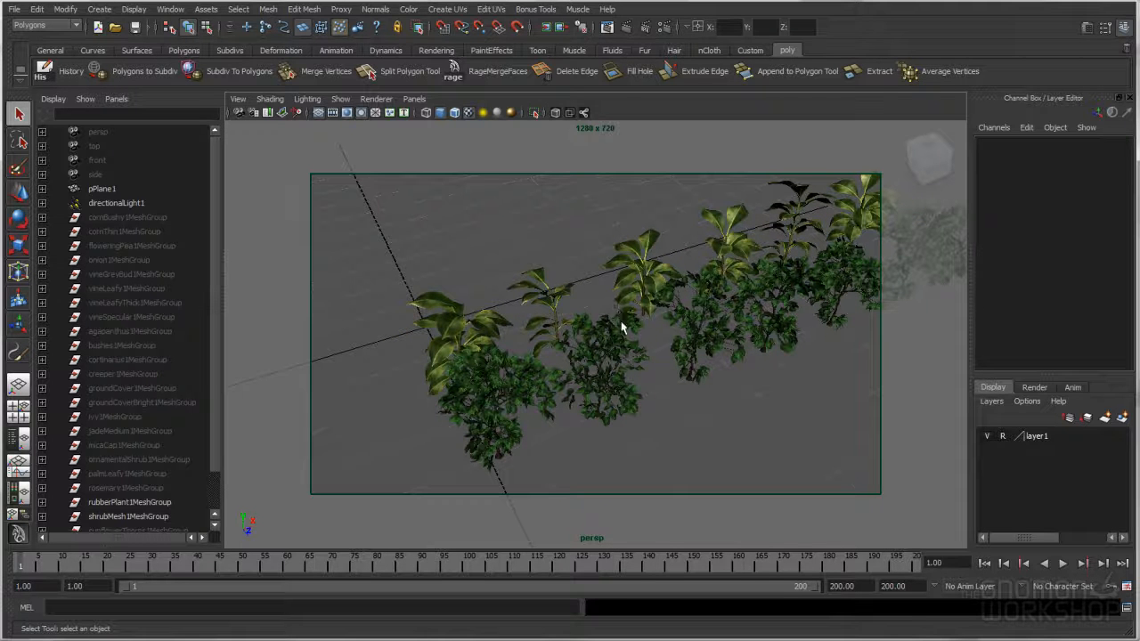
alt+drag(629, 326, 611, 315)
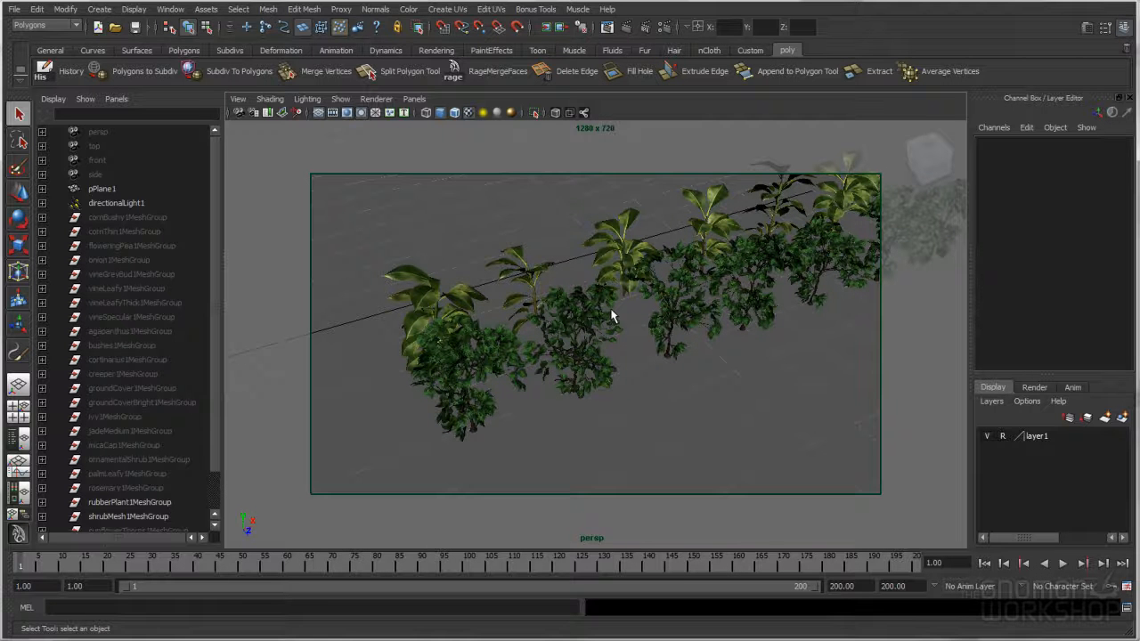
alt+drag(590, 333, 541, 360)
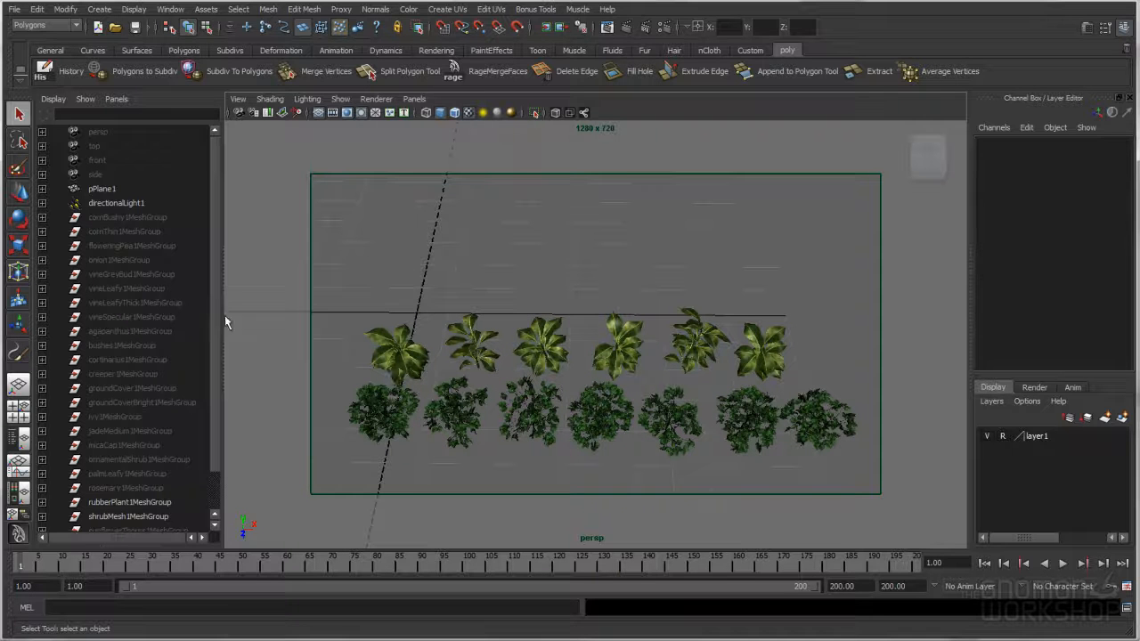
Move shrubMesh1MeshGroup along the X axis so the shrubs stand beyond the end of the rubber plant row.
scroll(178, 356, down, 1)
click(151, 459)
click(159, 473)
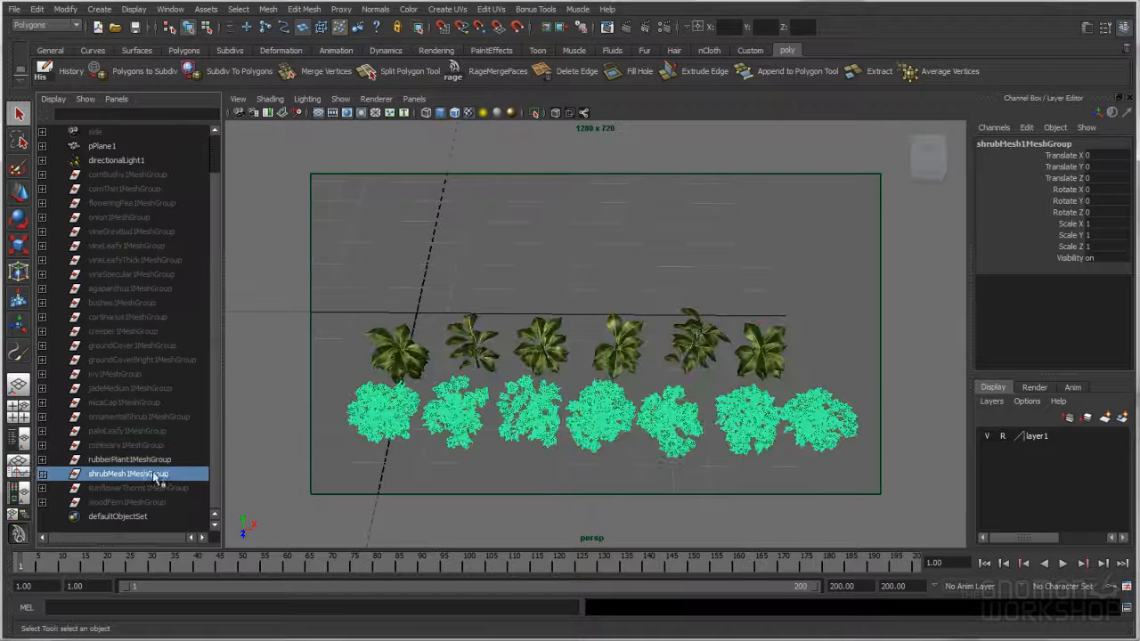
key(w)
drag(400, 285, 807, 277)
Frame two rubber plants and the nearest shrubs from a low angle, with the horizon inside the resolution gate.
alt+middle_drag(748, 277, 536, 272)
alt+right_drag(632, 307, 709, 323)
alt+drag(710, 323, 686, 331)
alt+drag(675, 282, 659, 333)
alt+right_drag(659, 332, 638, 331)
alt+middle_drag(638, 330, 673, 322)
key(q)
click(710, 397)
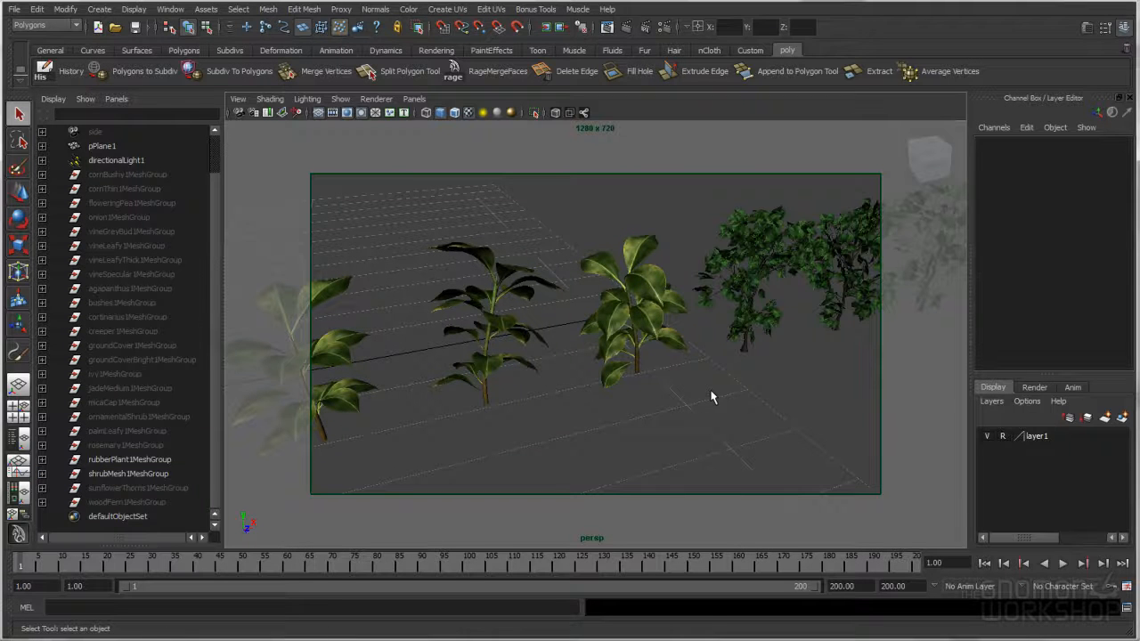
mouse_move(712, 354)
alt+mouse_down()
mouse_move(700, 346)
mouse_move(704, 369)
mouse_move(696, 360)
alt+mouse_up()
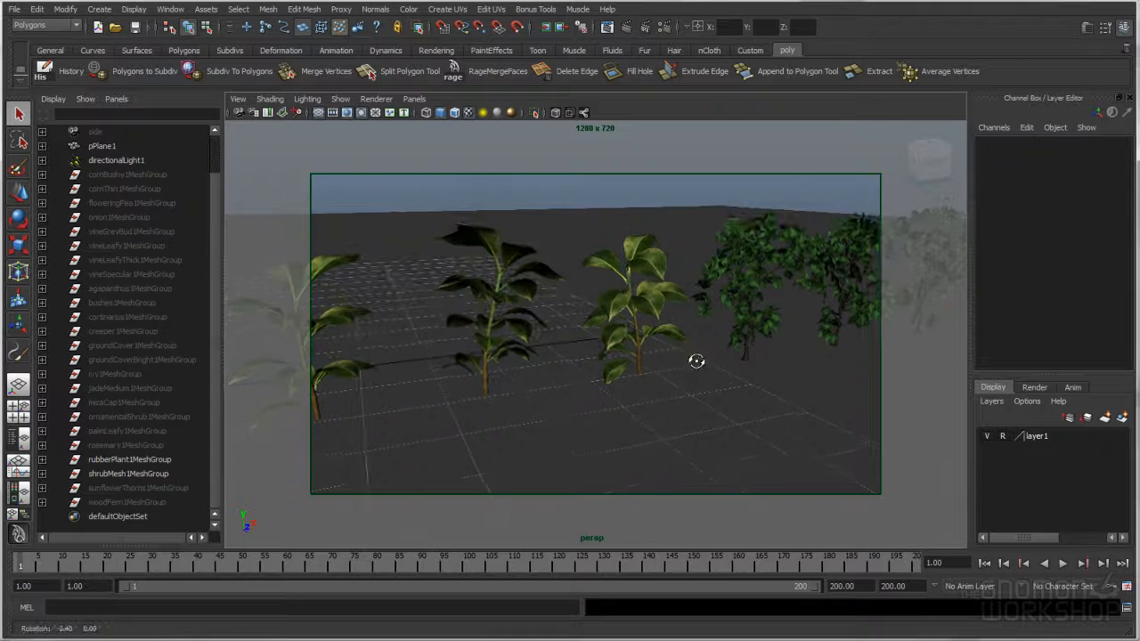
alt+middle_drag(692, 358, 685, 359)
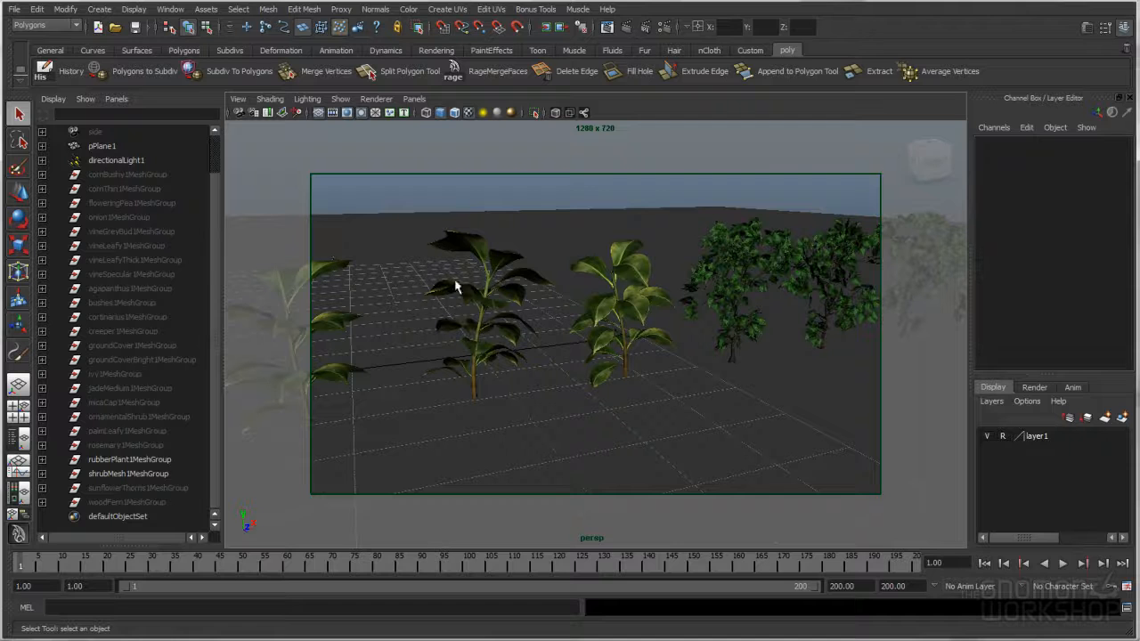
Keyframe the persp camera's transform at frame 1 and test restoring the framing by returning to that frame.
click(238, 99)
click(252, 118)
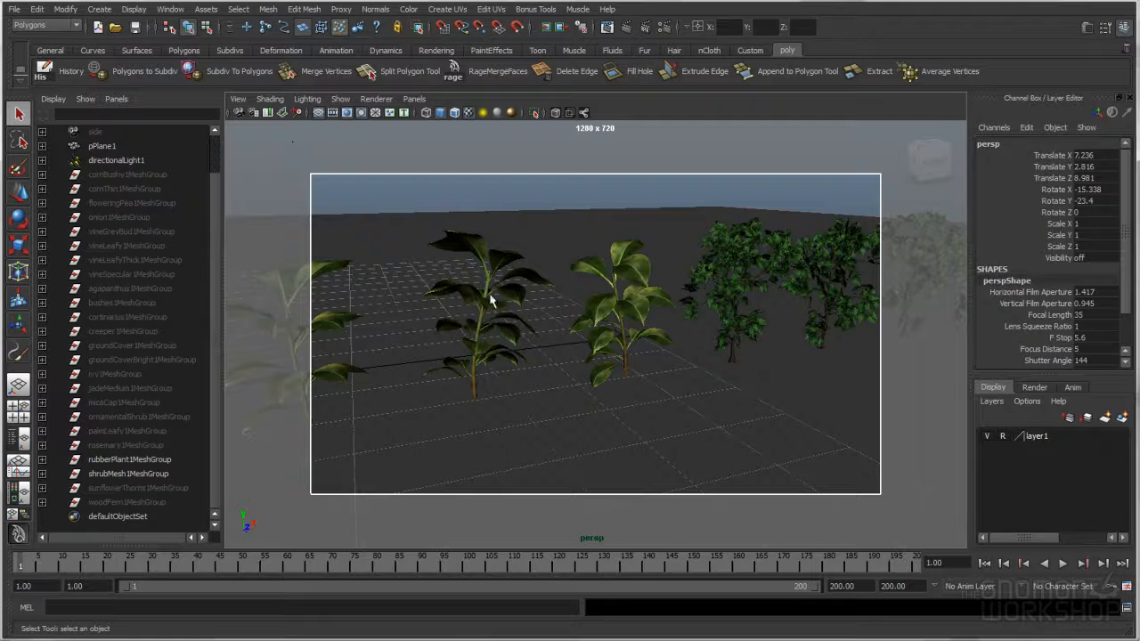
key(s)
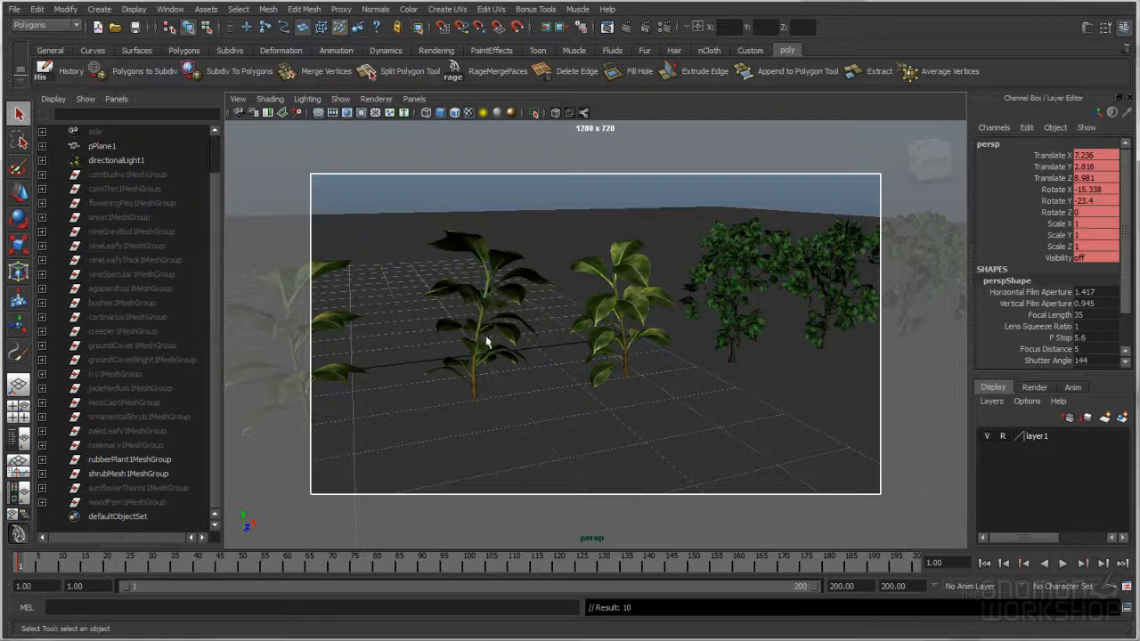
click(561, 208)
alt+drag(779, 318, 814, 458)
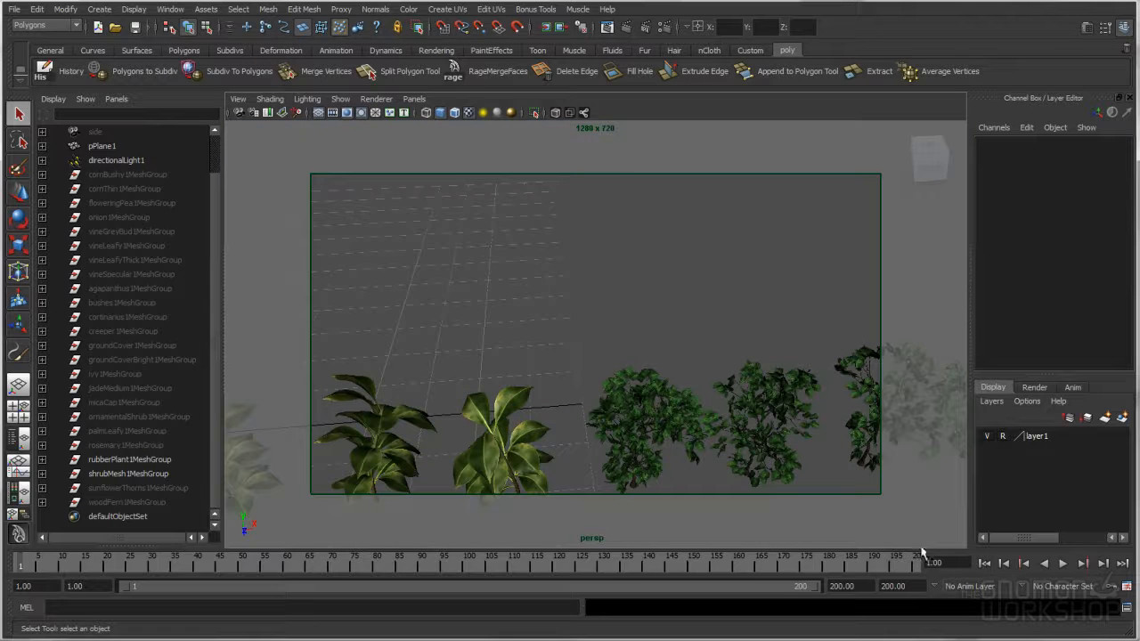
click(985, 563)
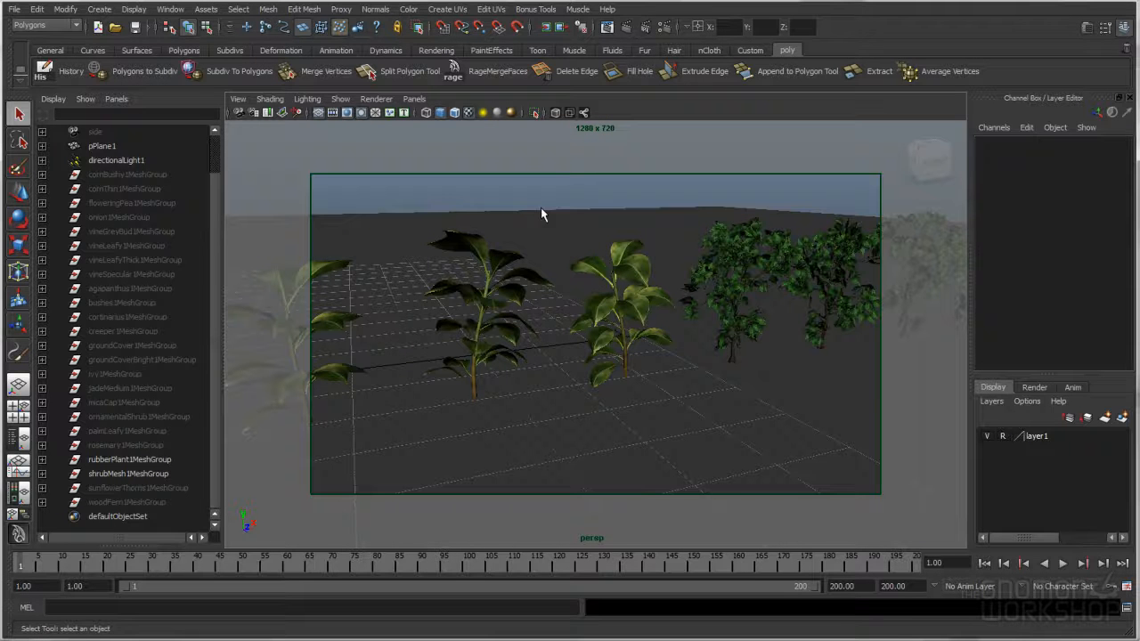
Delete directionalLight1 and create a mental ray Physical Sun and Sky in its place.
click(122, 161)
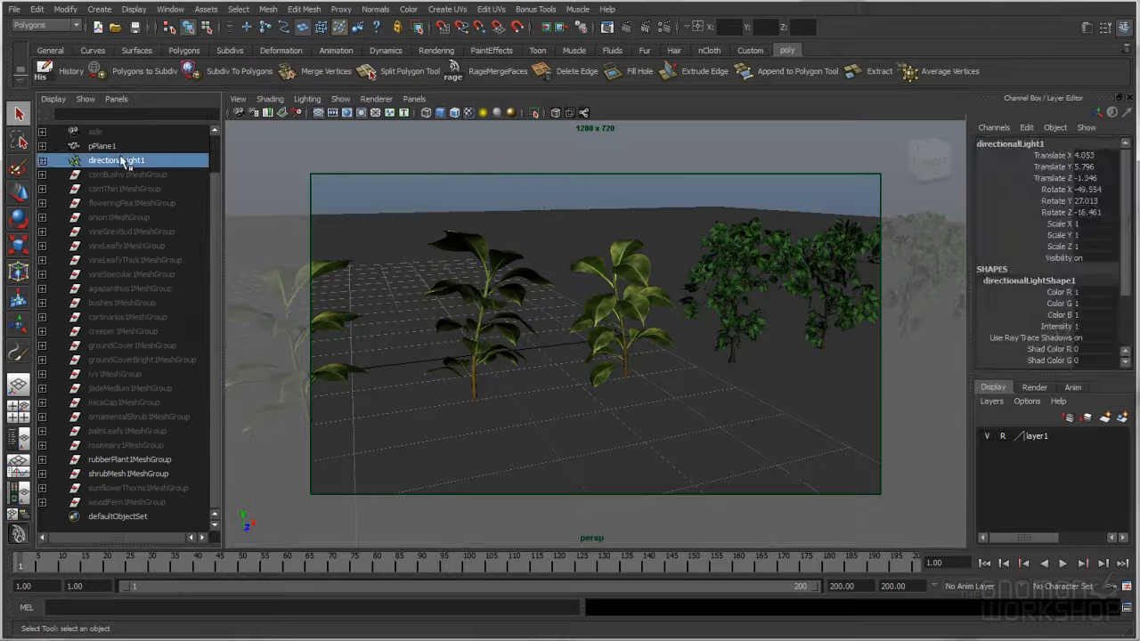
key(Delete)
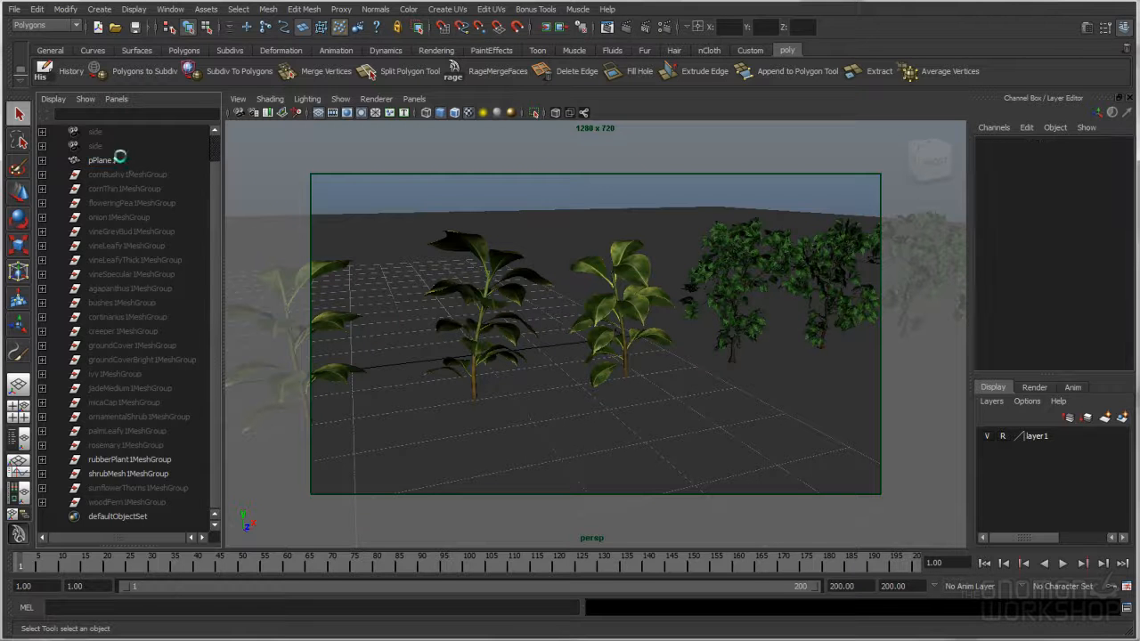
click(666, 27)
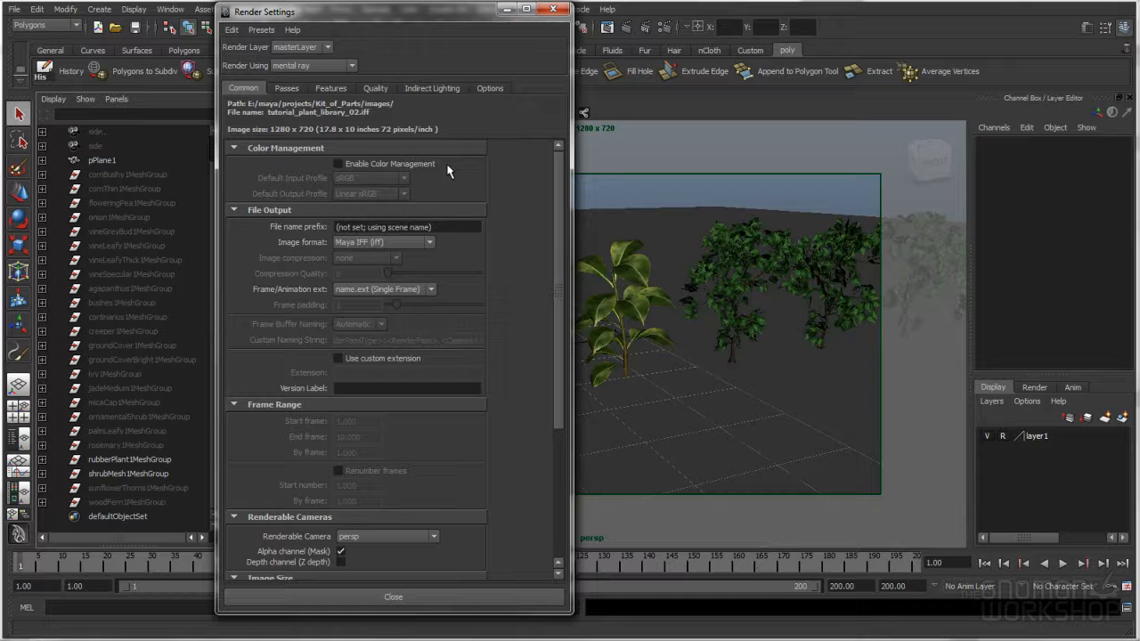
click(441, 87)
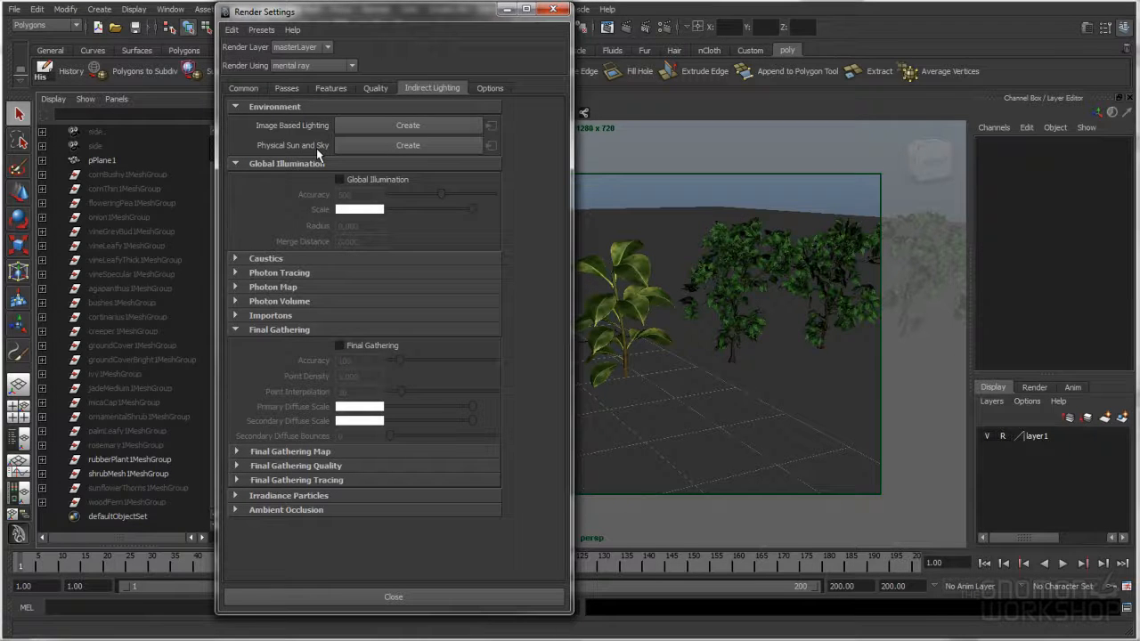
click(419, 147)
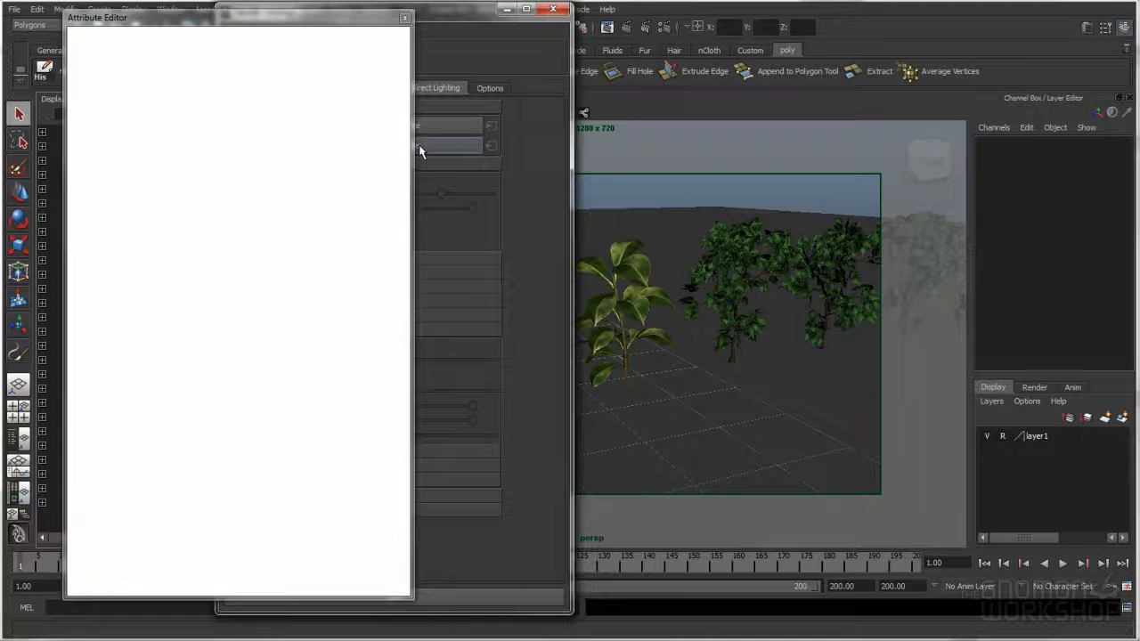
click(405, 18)
click(553, 9)
Move sunDirection to about X 12.65 and Y 2.68 above the plants, then restore the keyed camera view.
scroll(217, 164, up, 2)
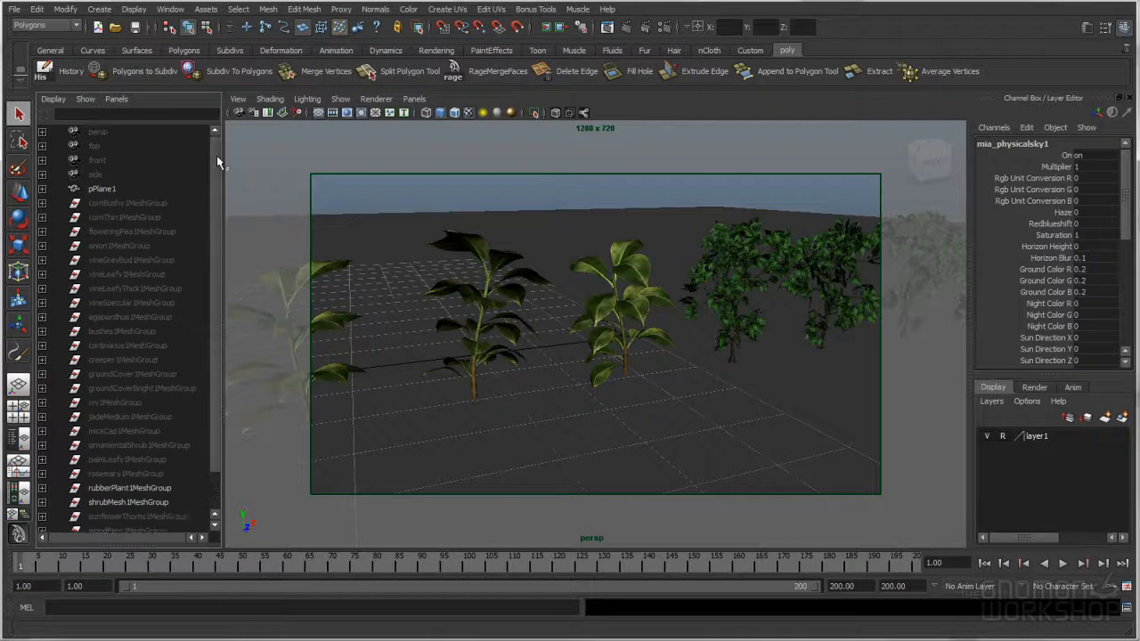
scroll(216, 159, down, 3)
click(124, 504)
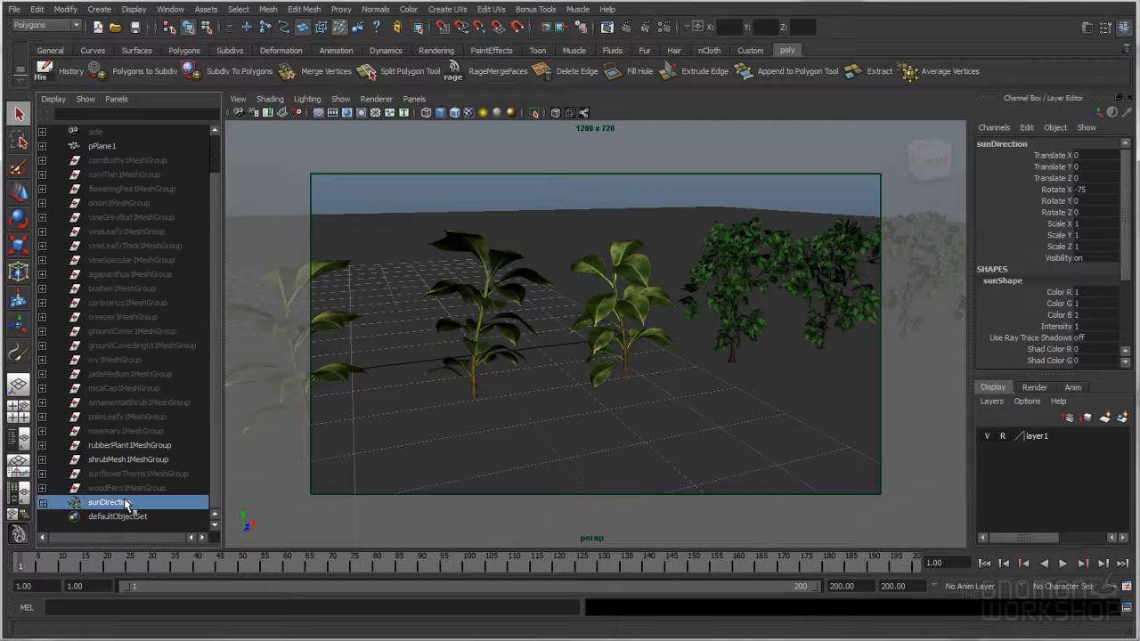
alt+right_drag(538, 381, 472, 367)
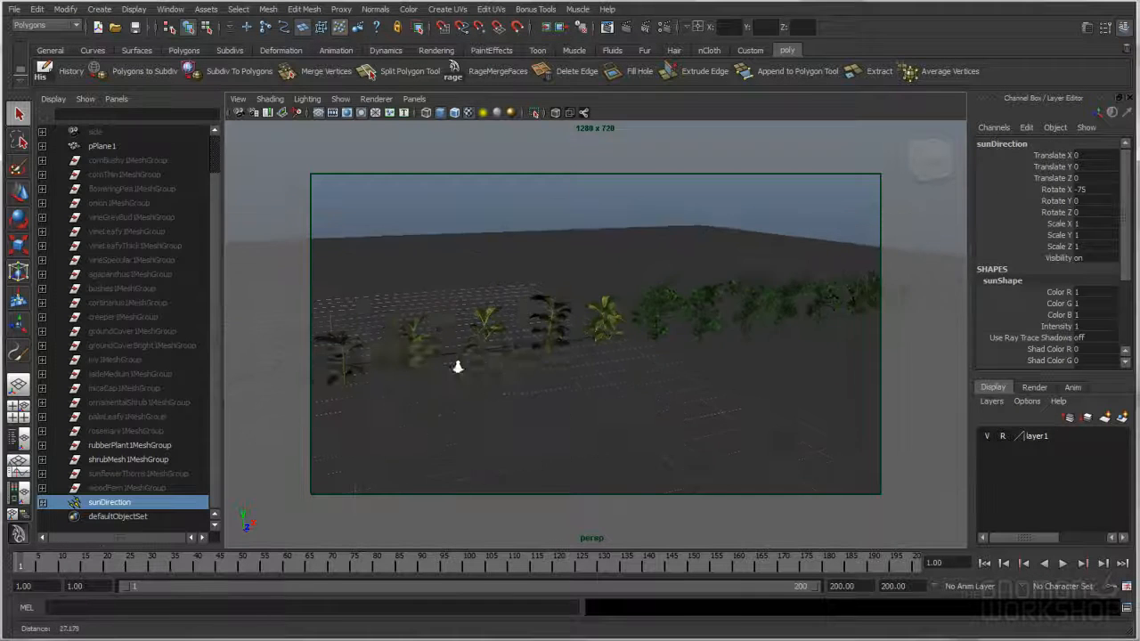
key(w)
drag(364, 365, 660, 362)
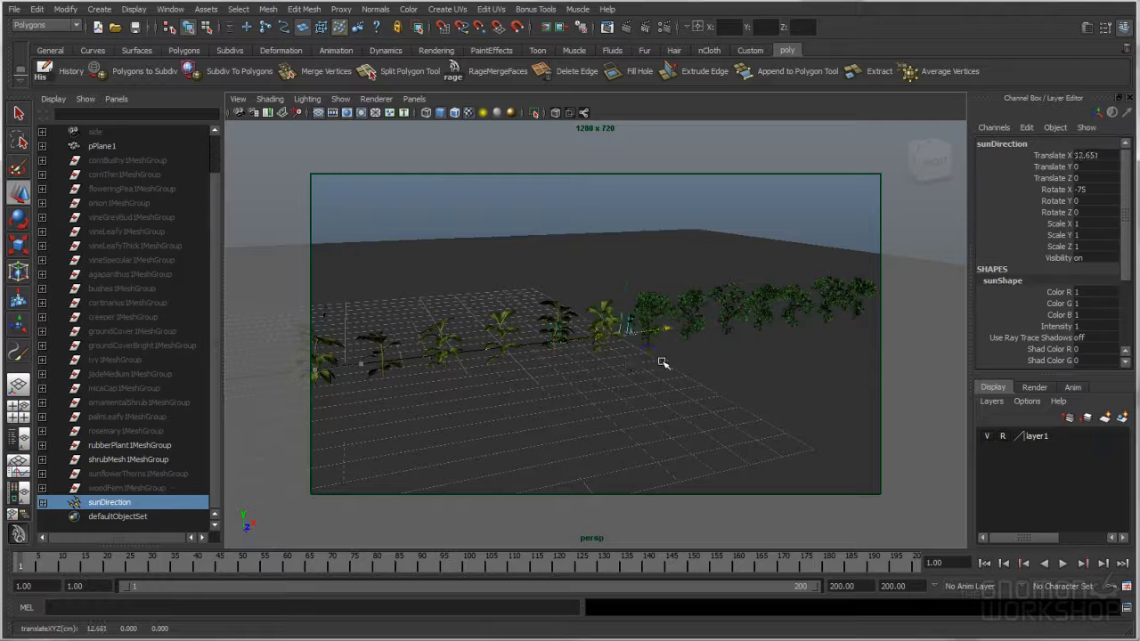
drag(629, 285, 629, 236)
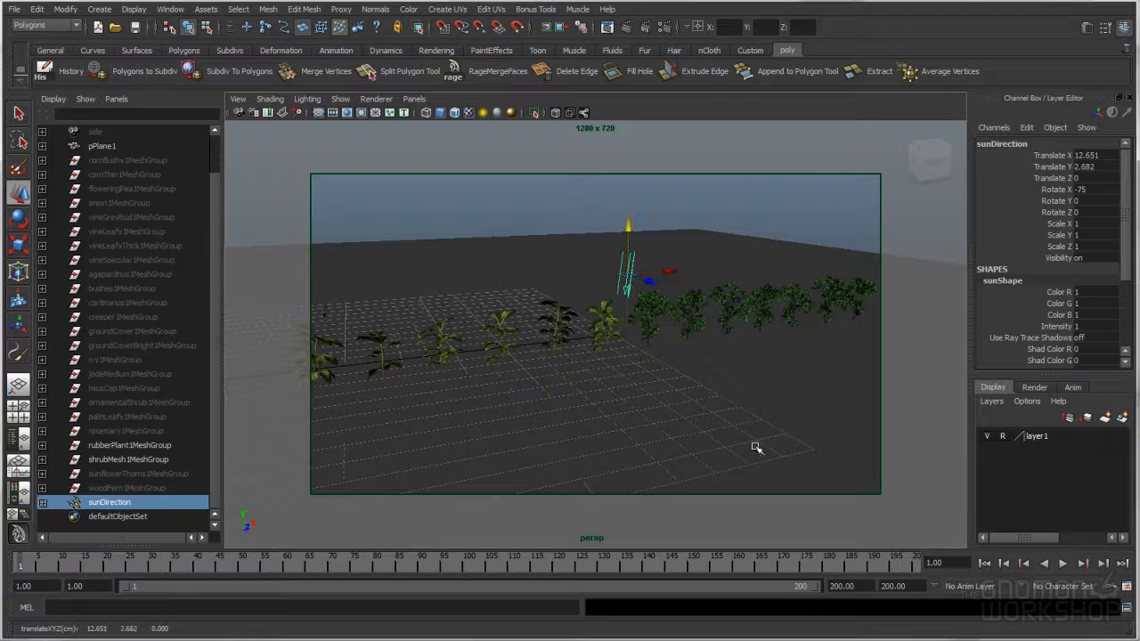
click(984, 564)
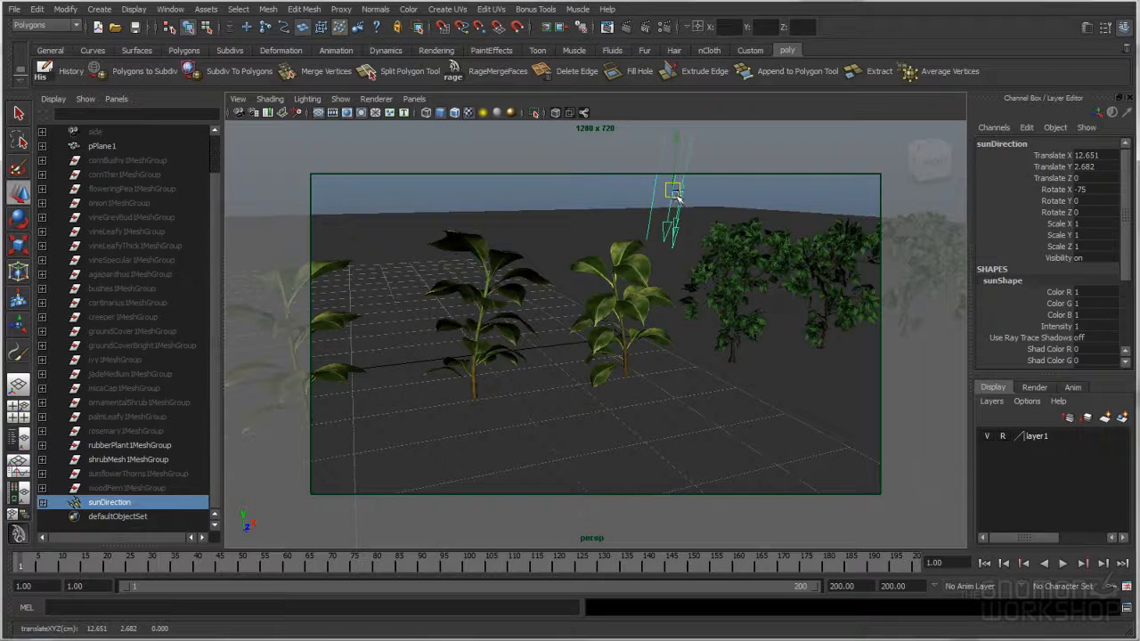
Rotate sunDirection to about -16.8, 25.7, 33.5, scale it to about 0.787 and shift it to about X 12.73, Y 2.36, Z 0.13.
key(e)
key(w)
drag(674, 191, 695, 211)
drag(446, 166, 809, 214)
key(r)
key(w)
drag(677, 185, 714, 228)
key(e)
key(q)
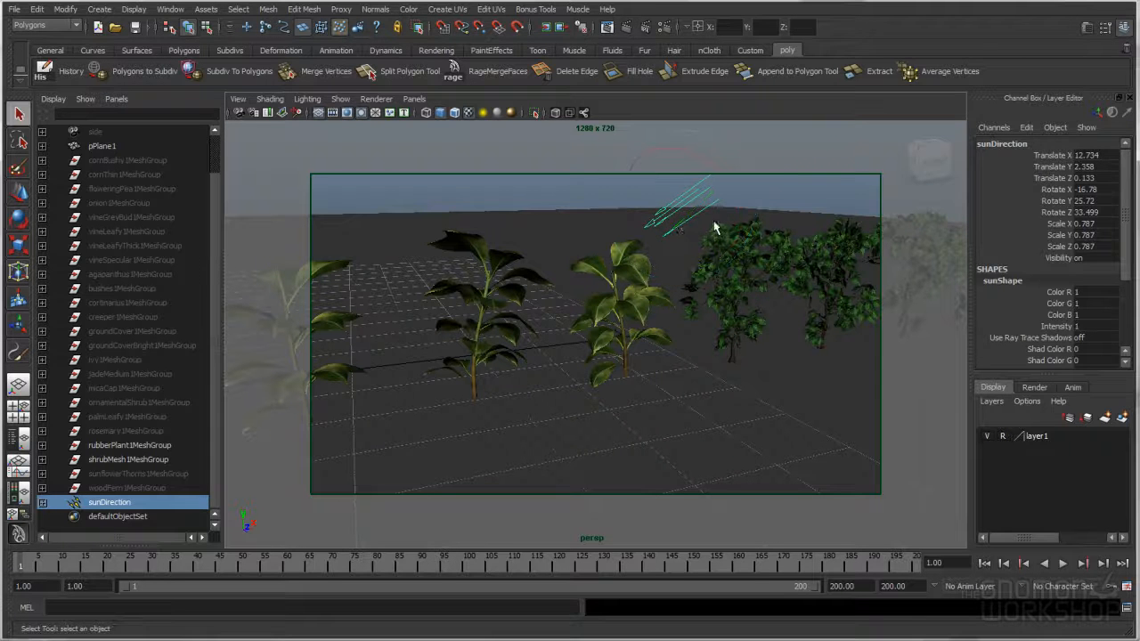
click(573, 171)
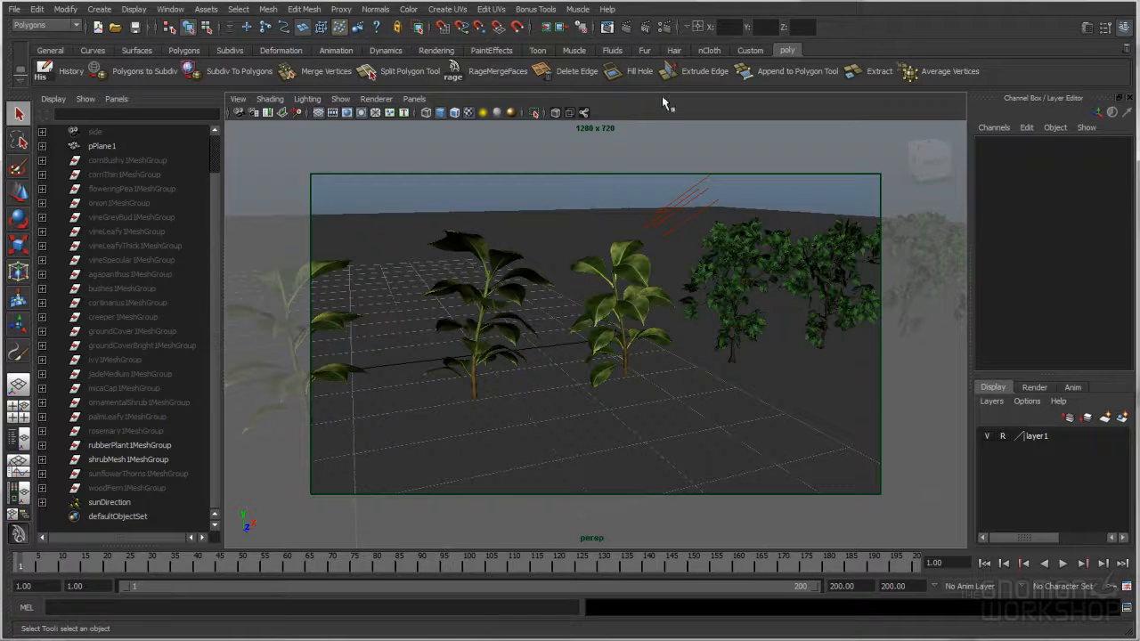
Review the Final Gathering, anti-aliasing and raytracing options in the mental ray render settings.
click(664, 28)
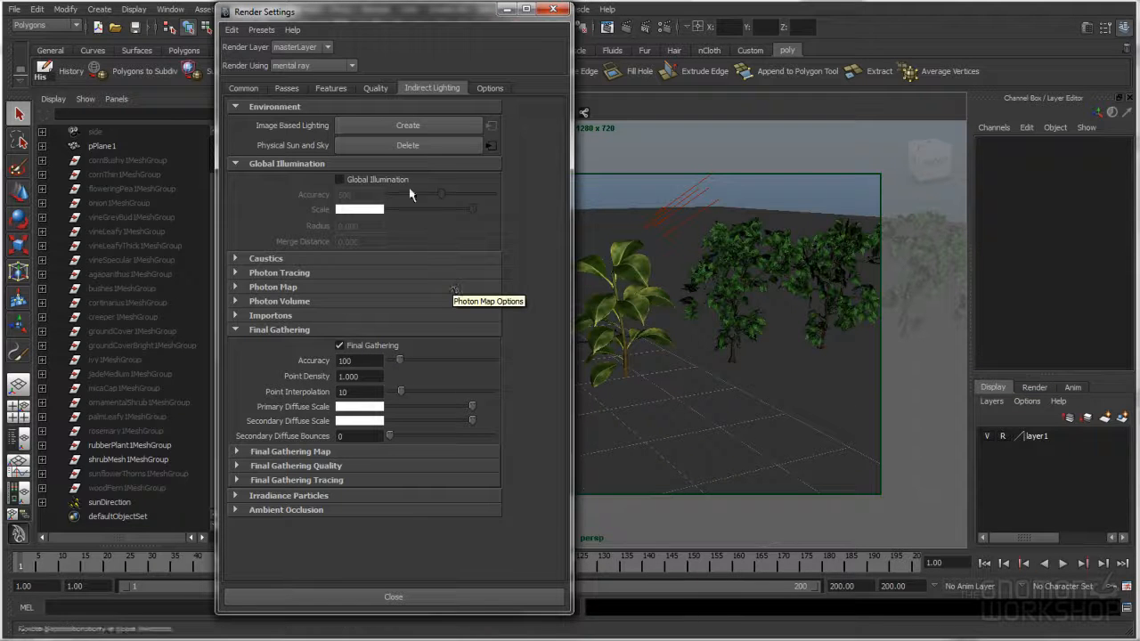
click(377, 89)
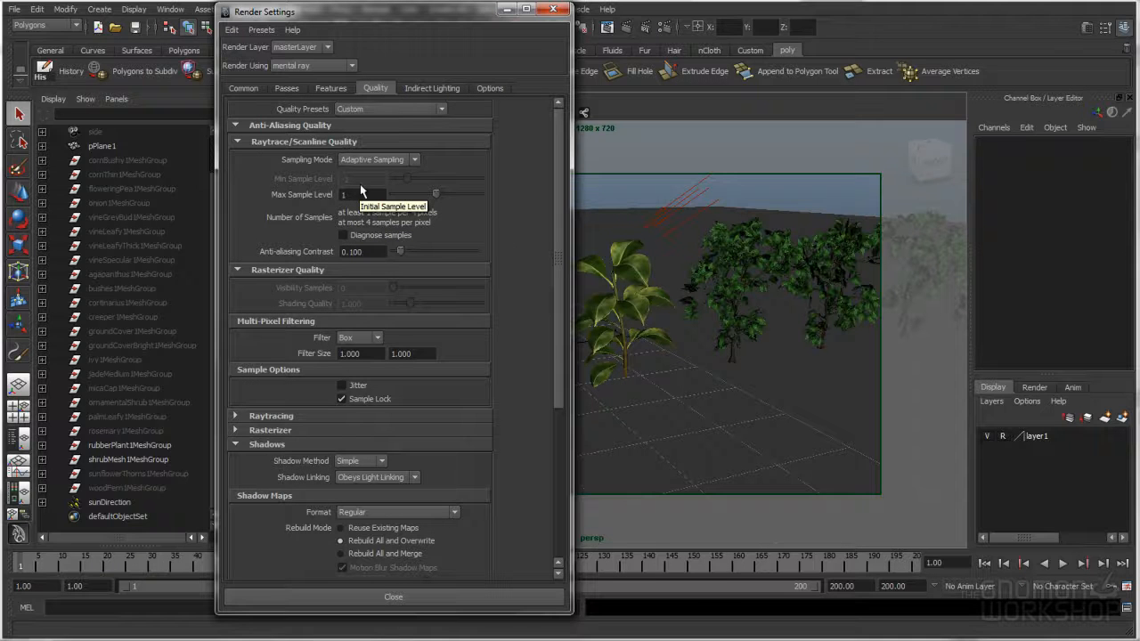
click(288, 417)
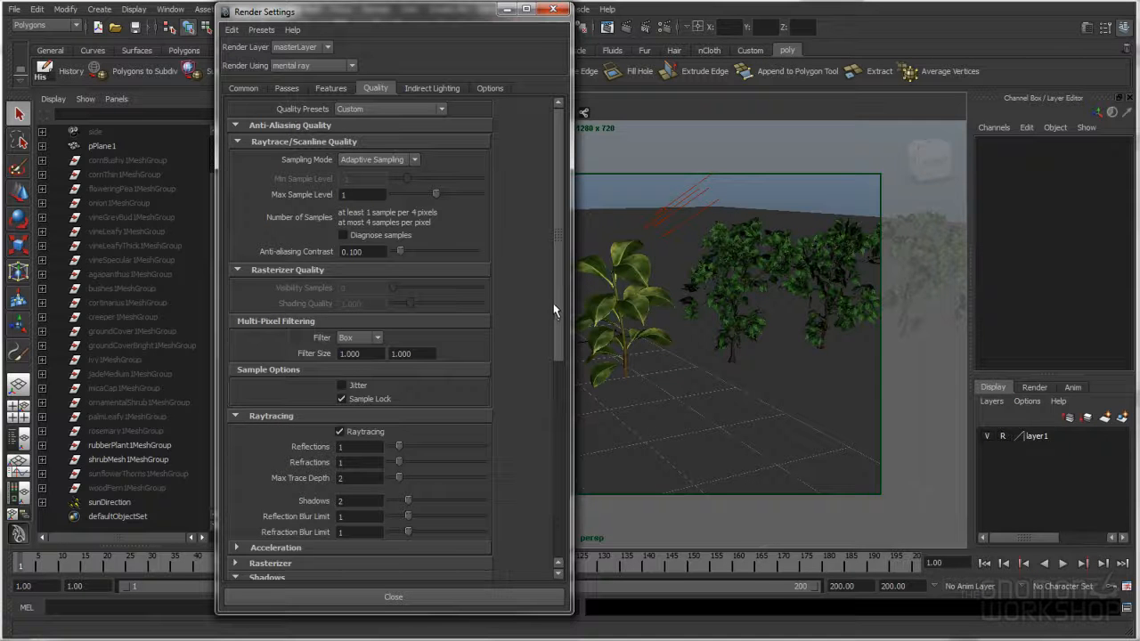
drag(461, 7, 414, 2)
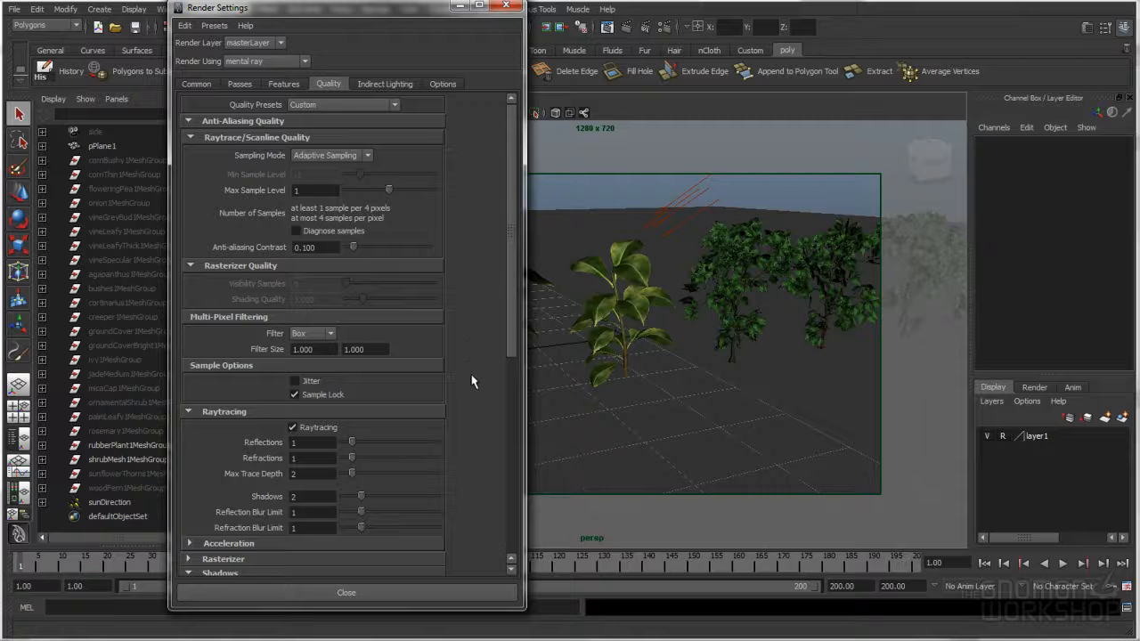
click(506, 5)
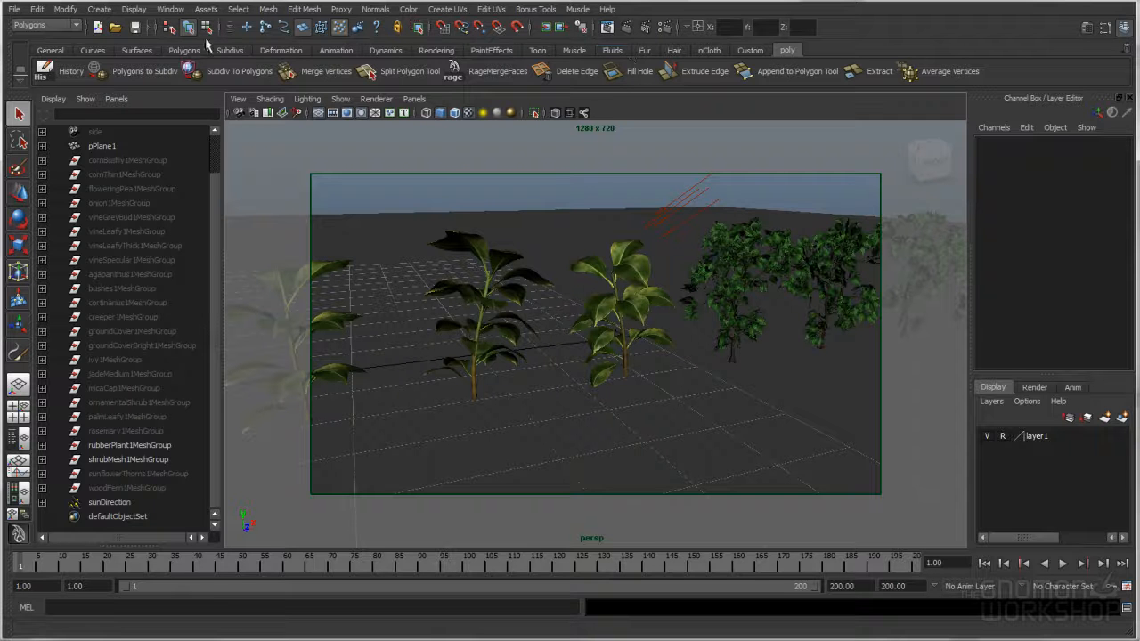
Render the persp view with mental ray, keep the image in the Render View and close it after examining it.
click(627, 28)
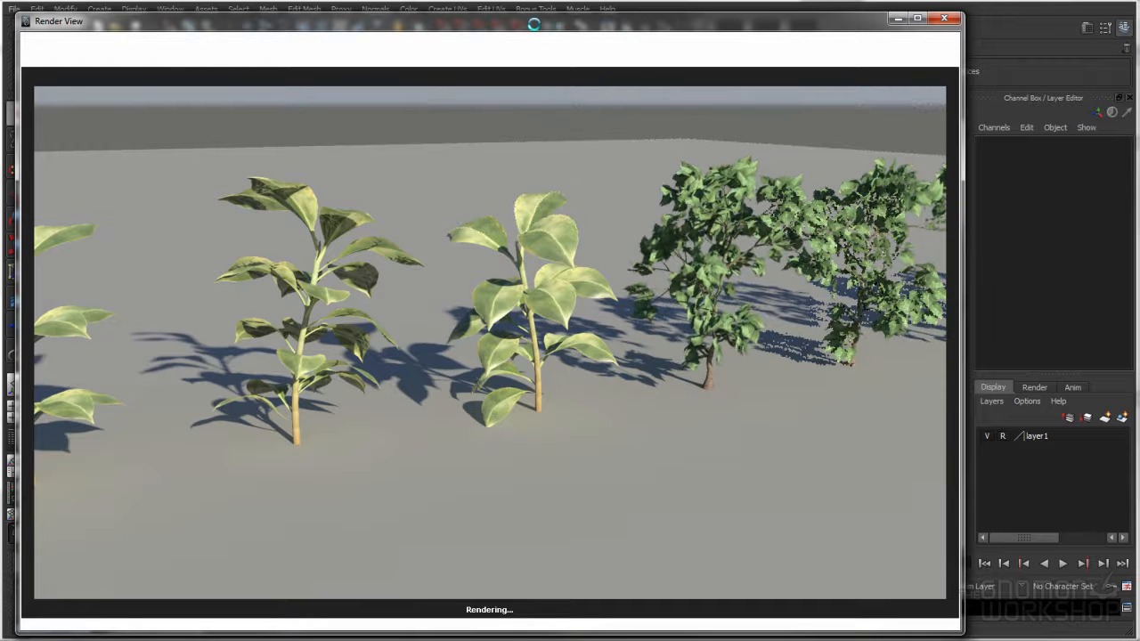
drag(534, 24, 612, 21)
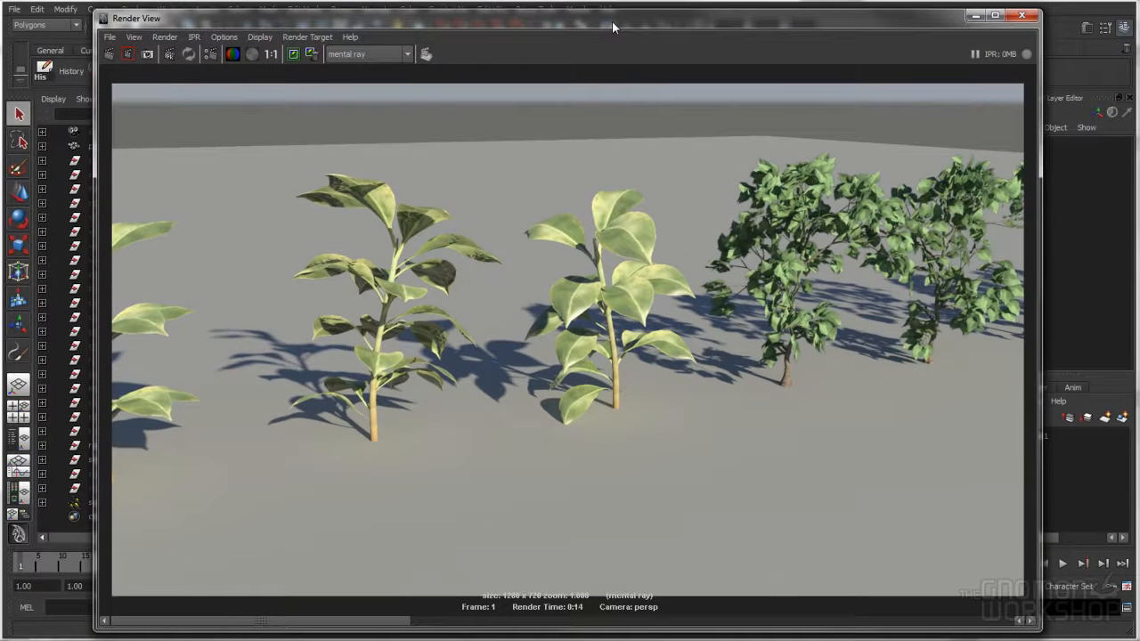
click(293, 54)
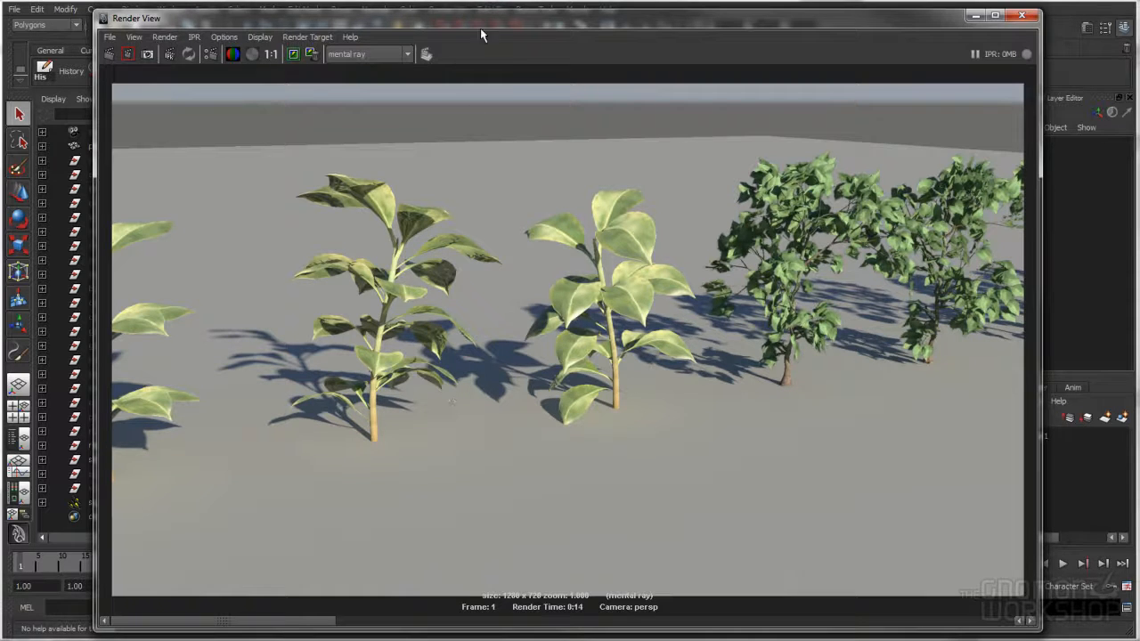
drag(487, 26, 501, 25)
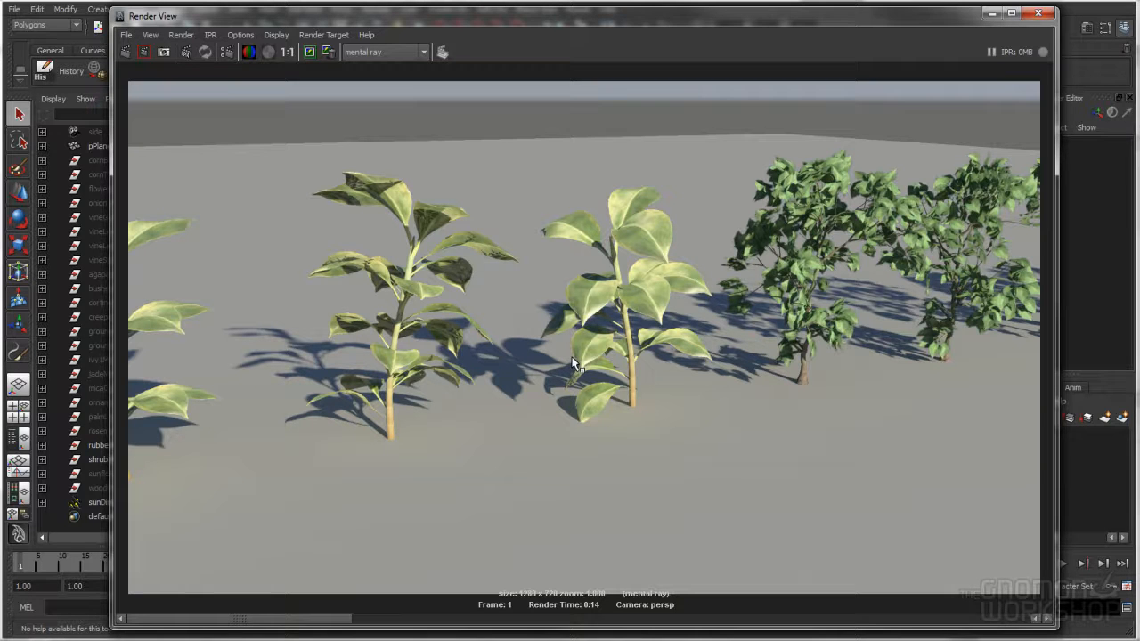
click(1038, 12)
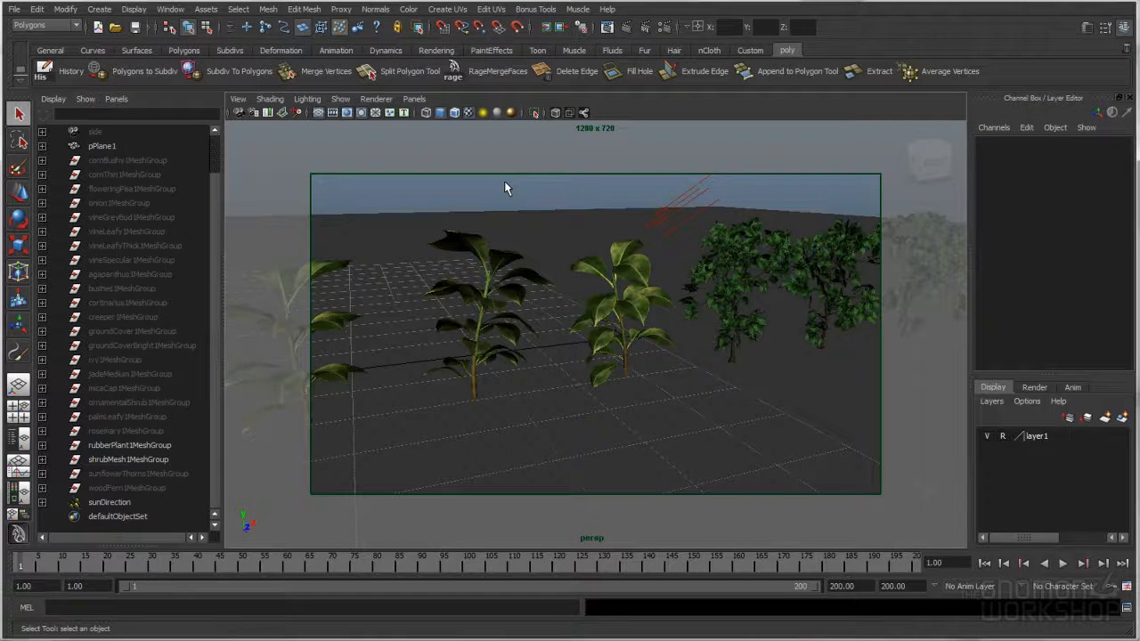
Open the Hypershade, narrow its node list to enlarge the material area and move the window clear of the Outliner.
click(171, 12)
mouse_move(193, 46)
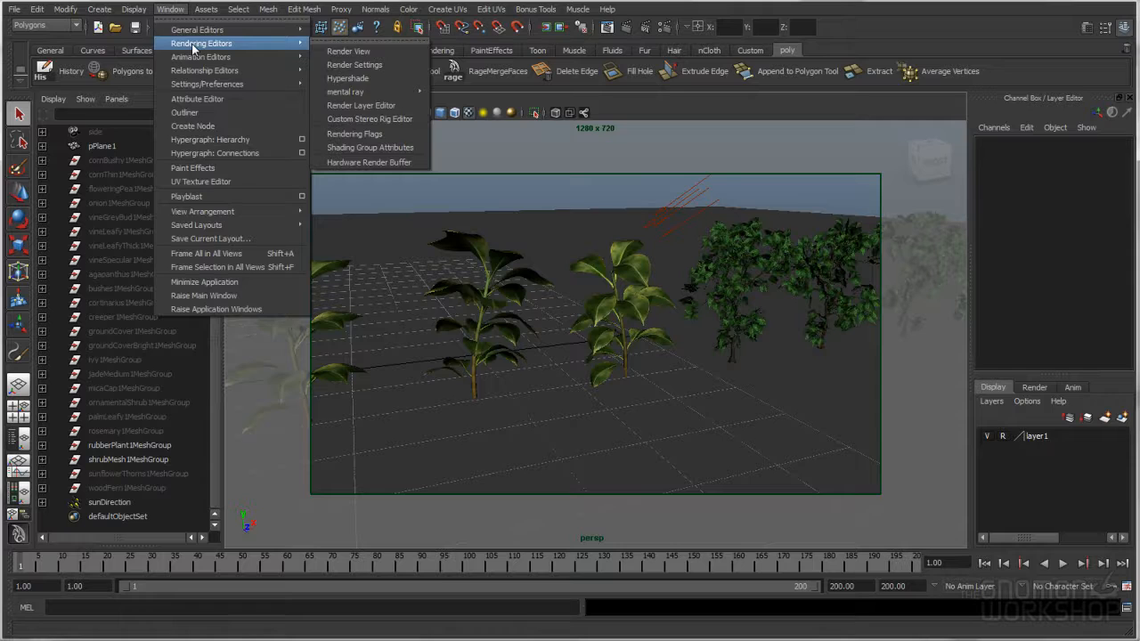
click(380, 79)
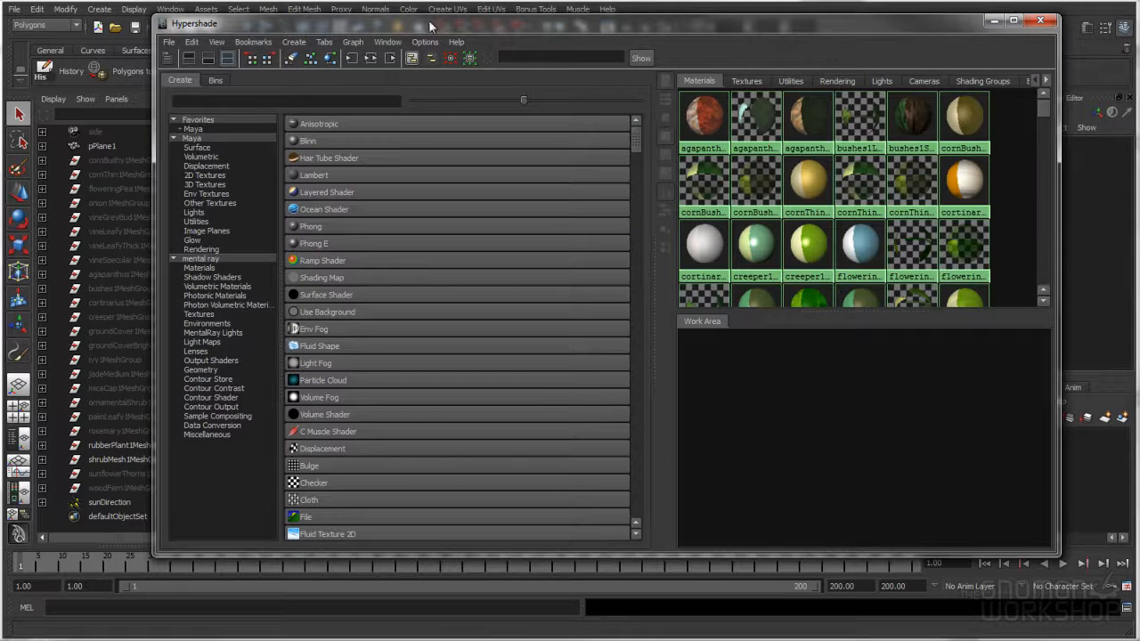
drag(430, 27, 466, 28)
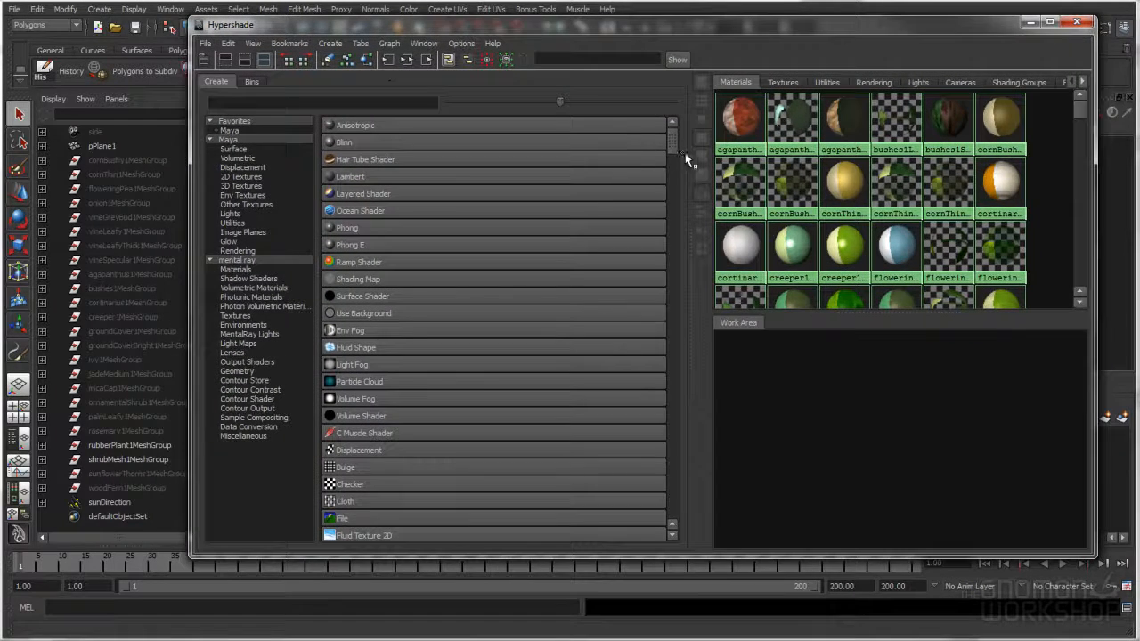
drag(688, 152, 467, 157)
drag(485, 30, 729, 31)
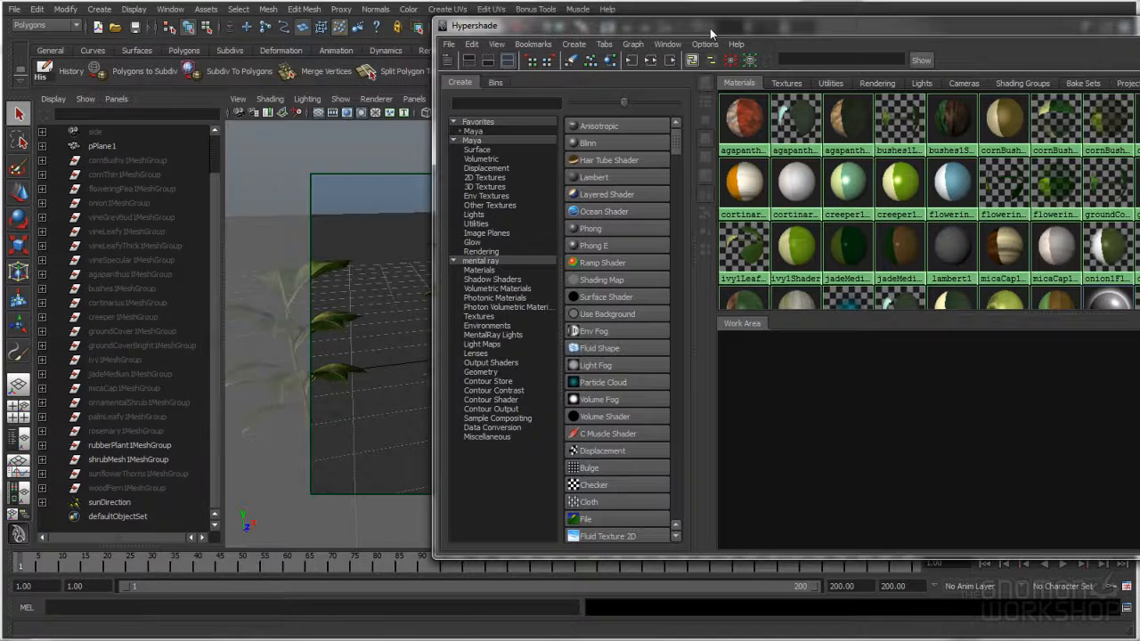
Select the rubber plant's stem and graph its material network in the Hypershade work area.
click(309, 412)
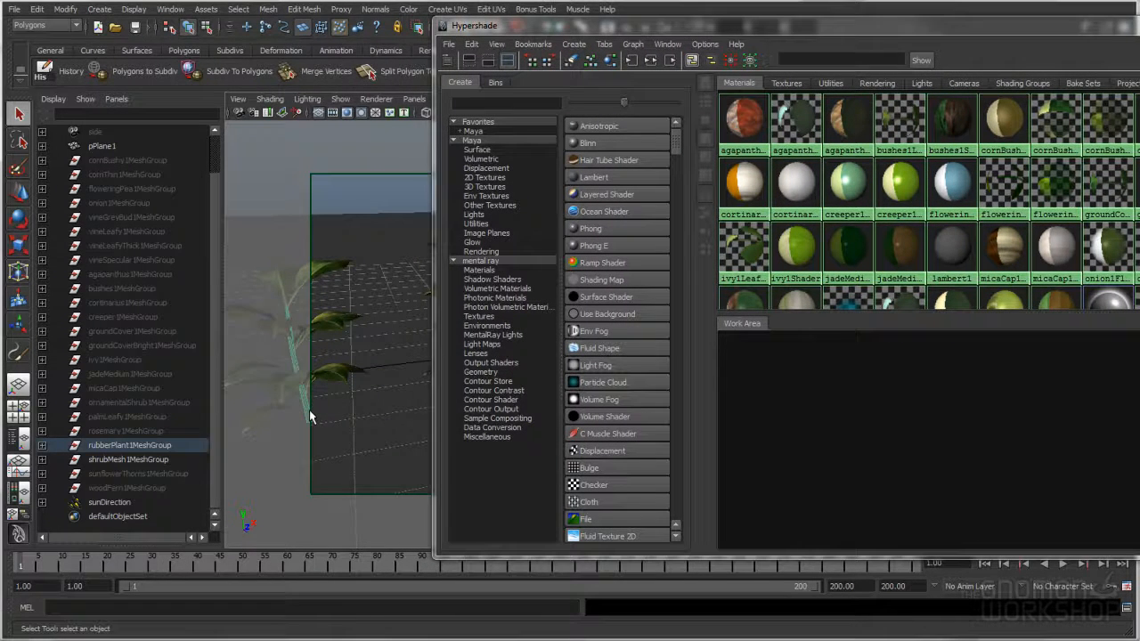
drag(559, 26, 311, 37)
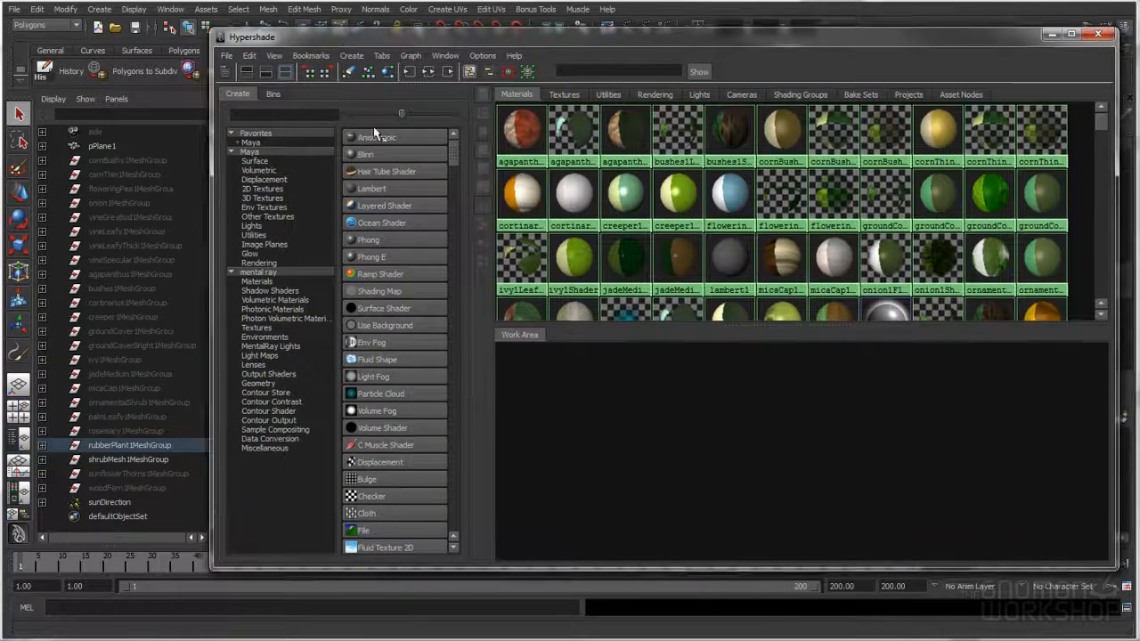
click(388, 72)
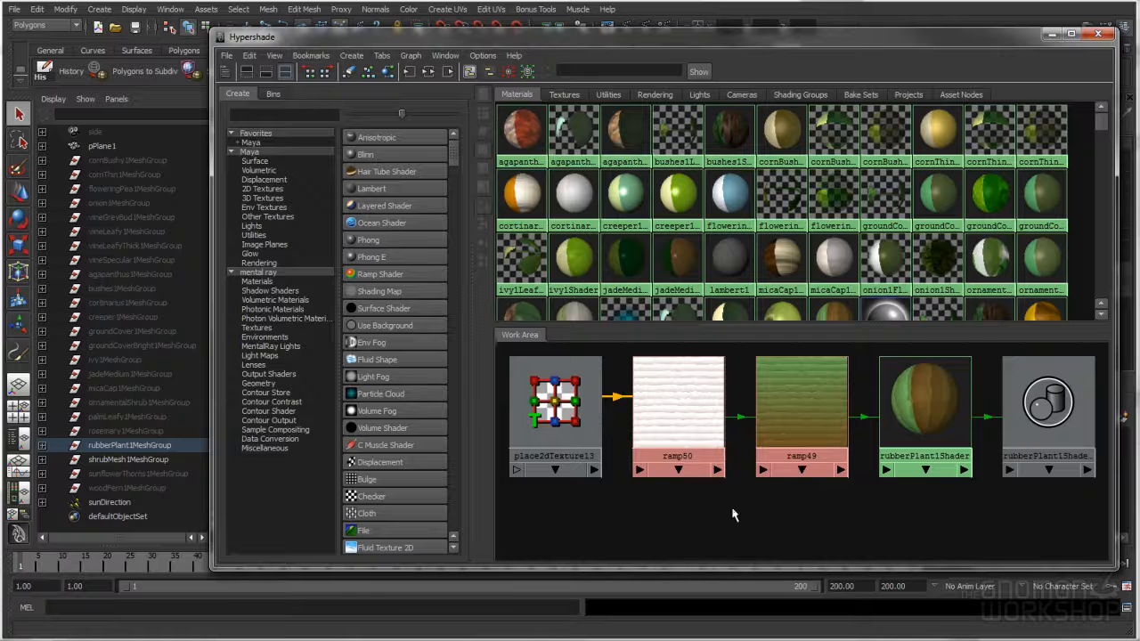
Examine the attributes of the stem shader's ramp49 and ramp50 textures, close the Attribute Editor and reposition the Hypershade.
double_click(797, 408)
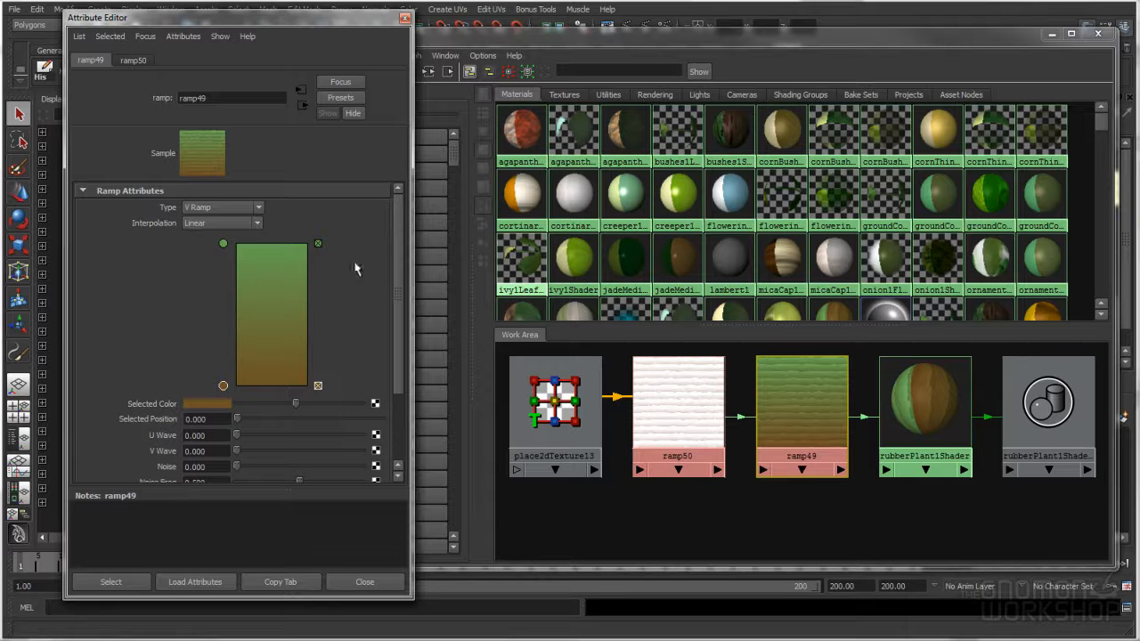
click(692, 425)
double_click(692, 425)
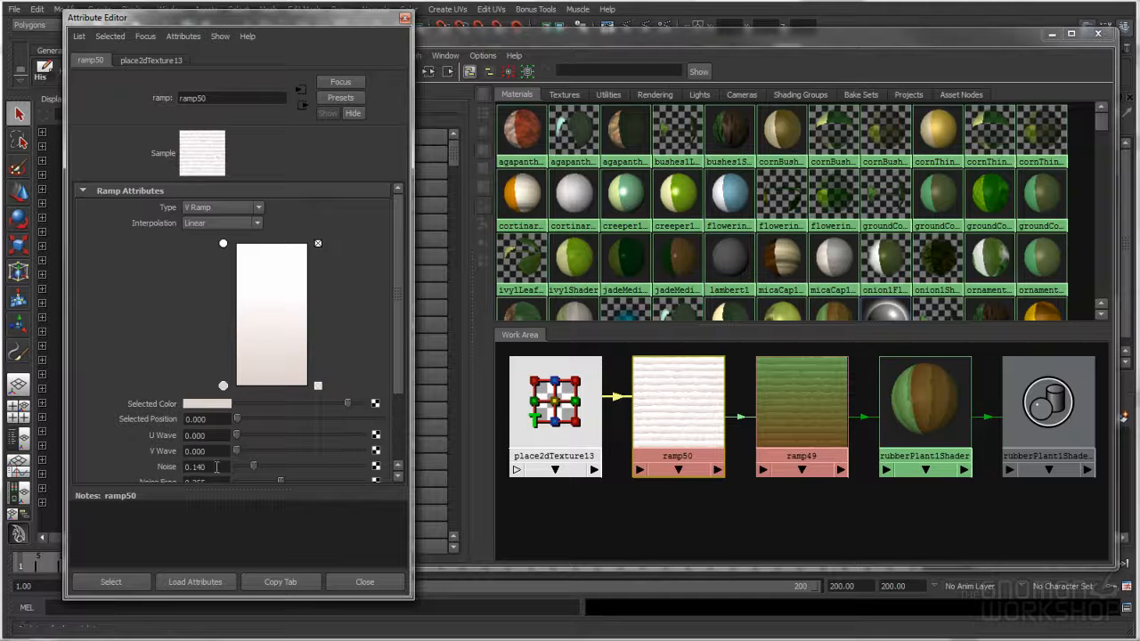
click(404, 18)
drag(529, 38, 506, 46)
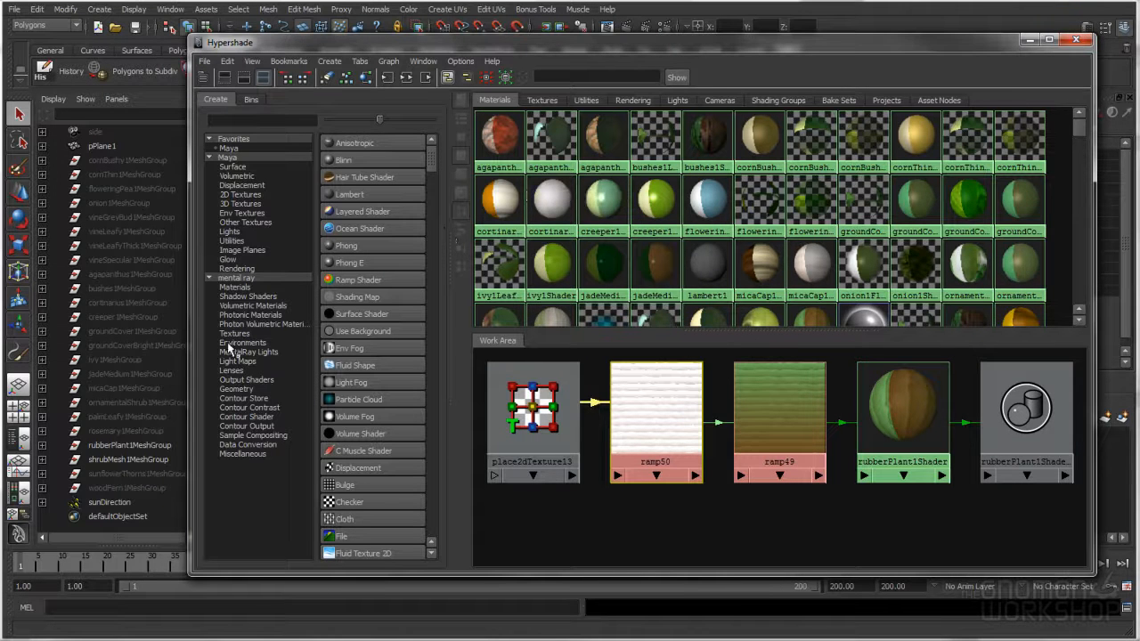
Create a mental ray mia_material_x and place its node directly below rubberPlant1Shader in the work area.
click(237, 278)
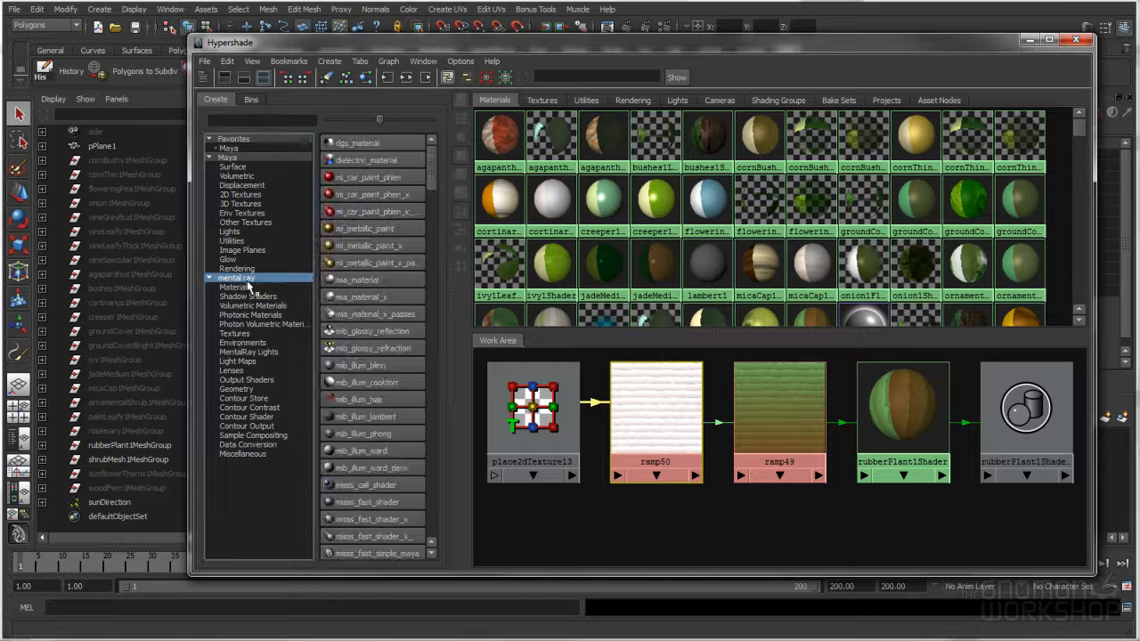
click(365, 297)
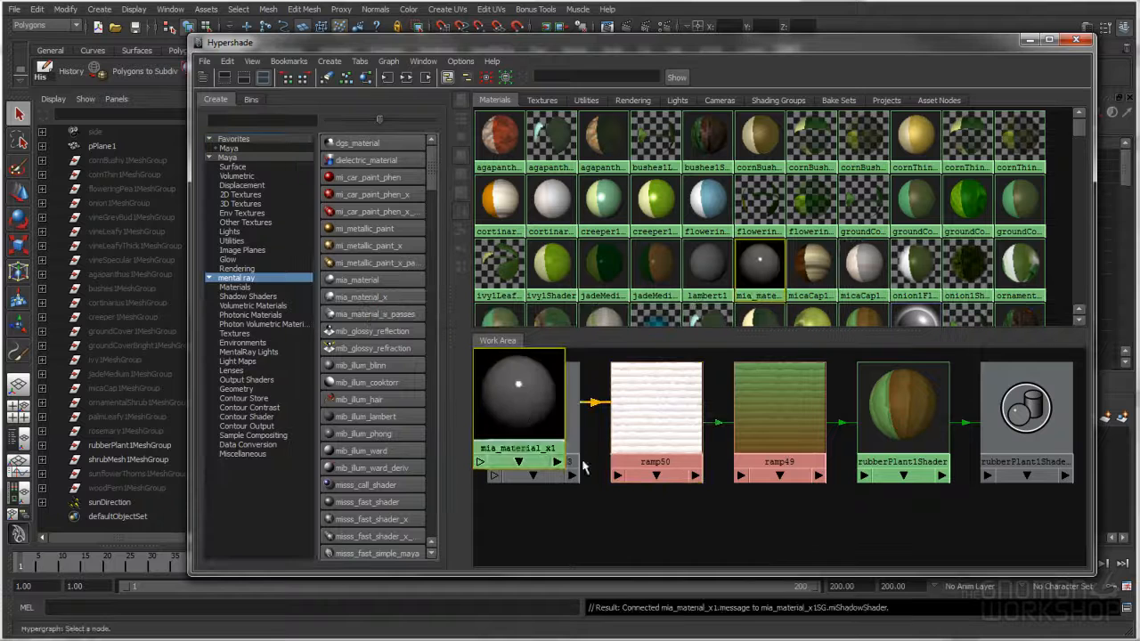
drag(533, 419, 900, 547)
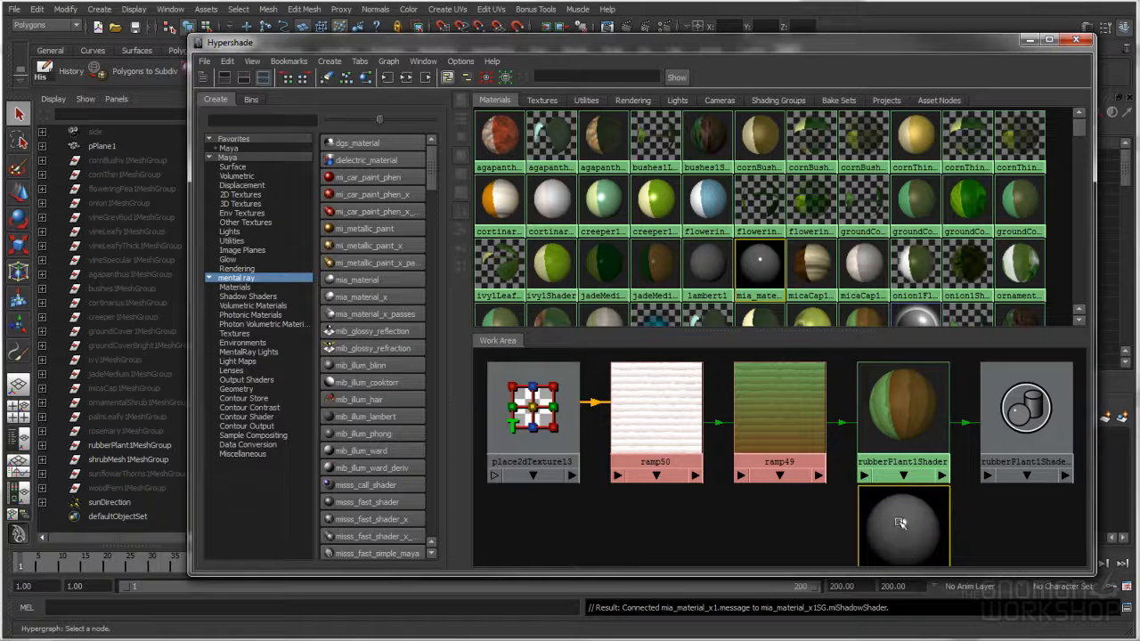
key(a)
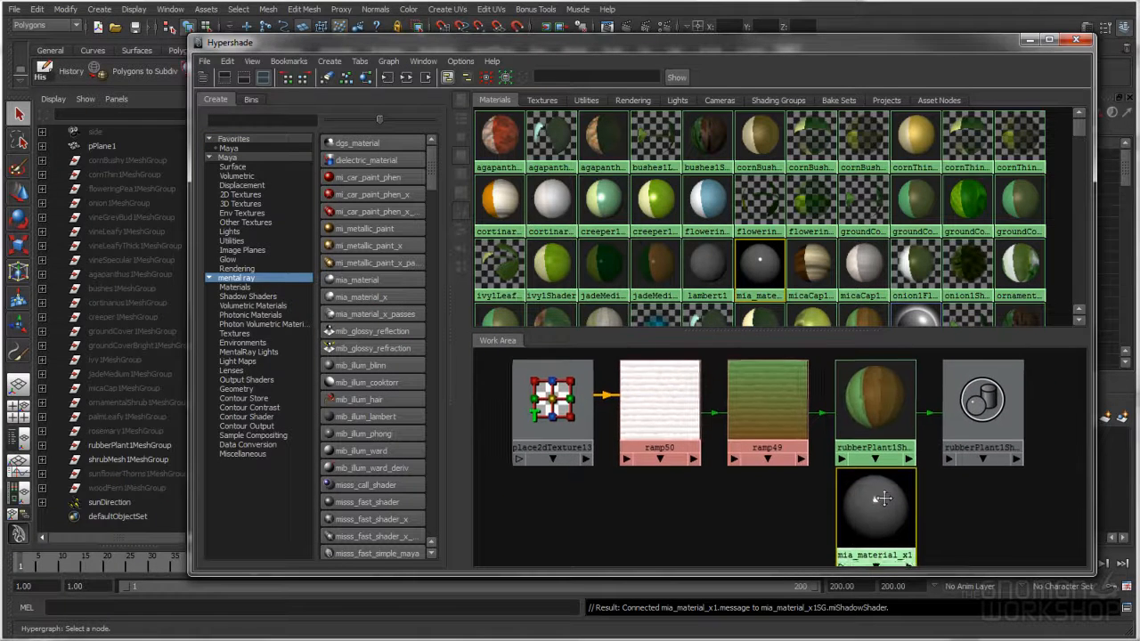
alt+right_drag(880, 497, 874, 487)
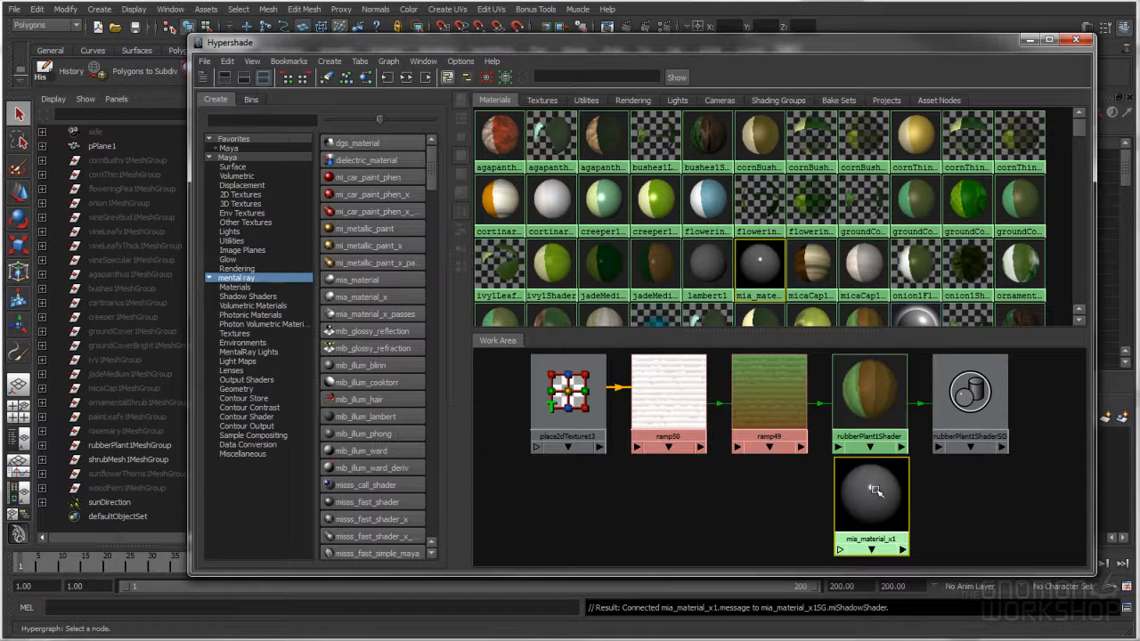
Connect ramp49 to the default input of the new mia_material_x and check which attributes the connection links.
middle_click(874, 493)
click(787, 479)
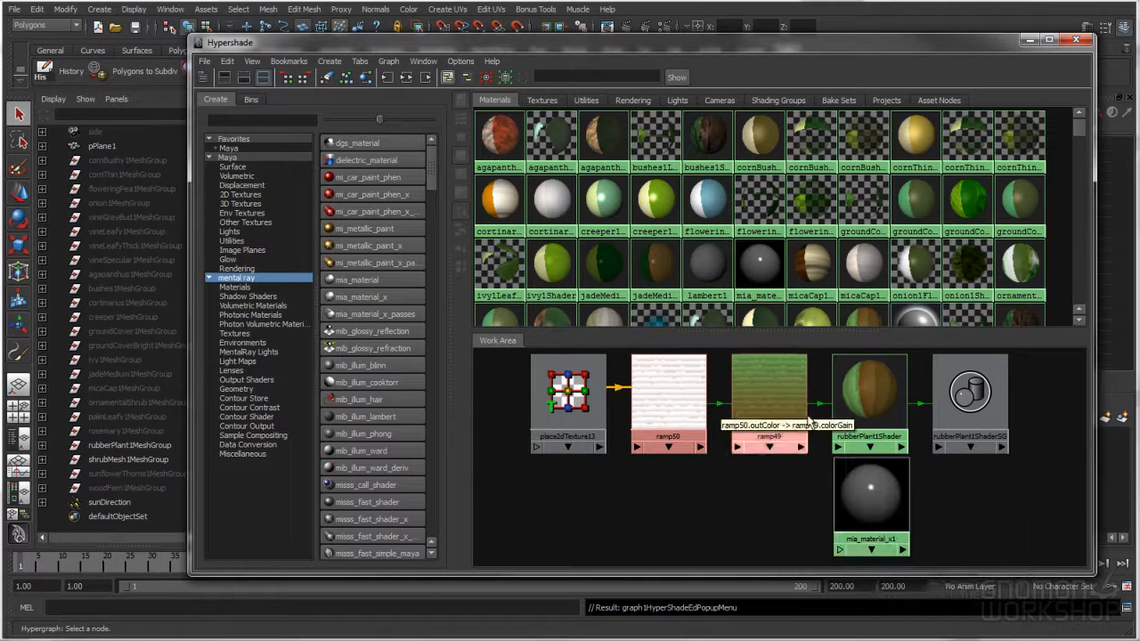
middle_drag(851, 488, 793, 418)
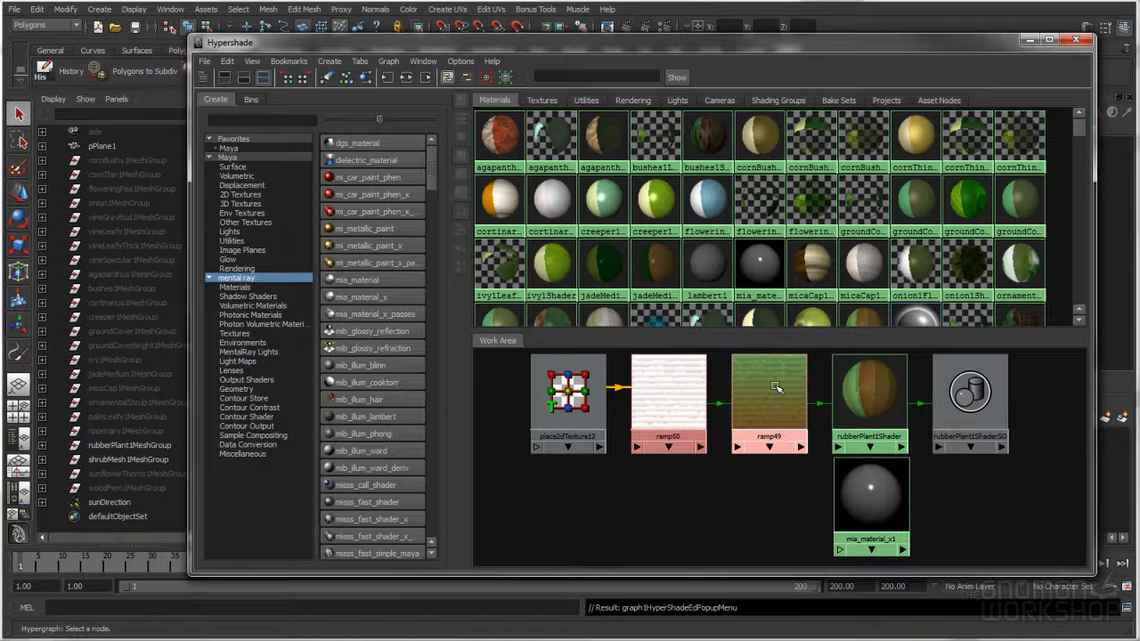
mouse_move(818, 405)
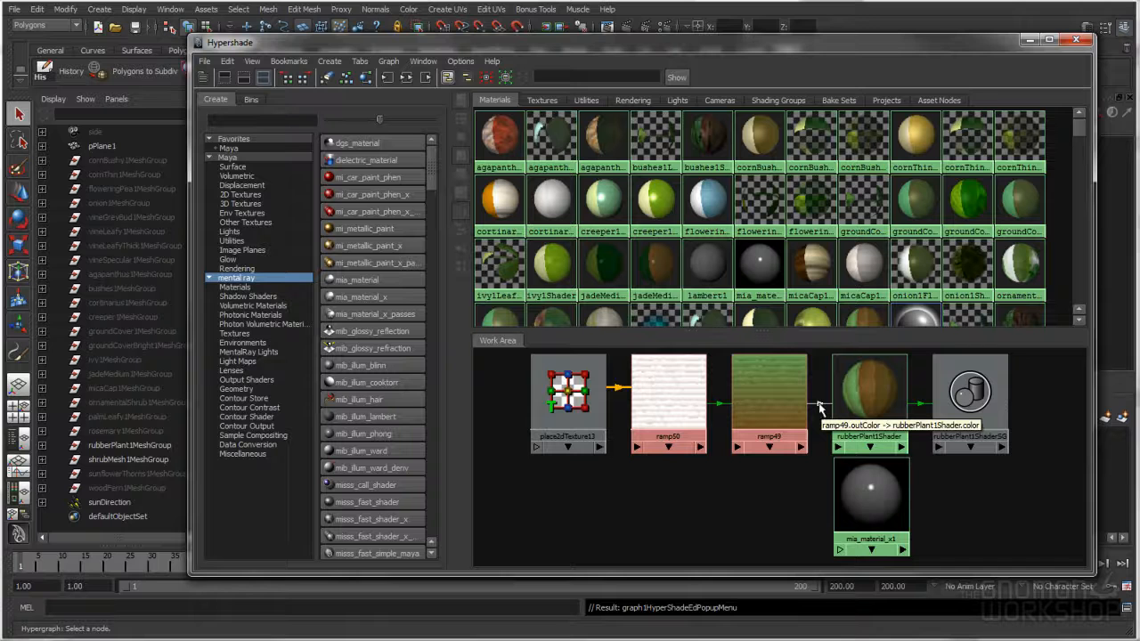
middle_drag(769, 399, 815, 434)
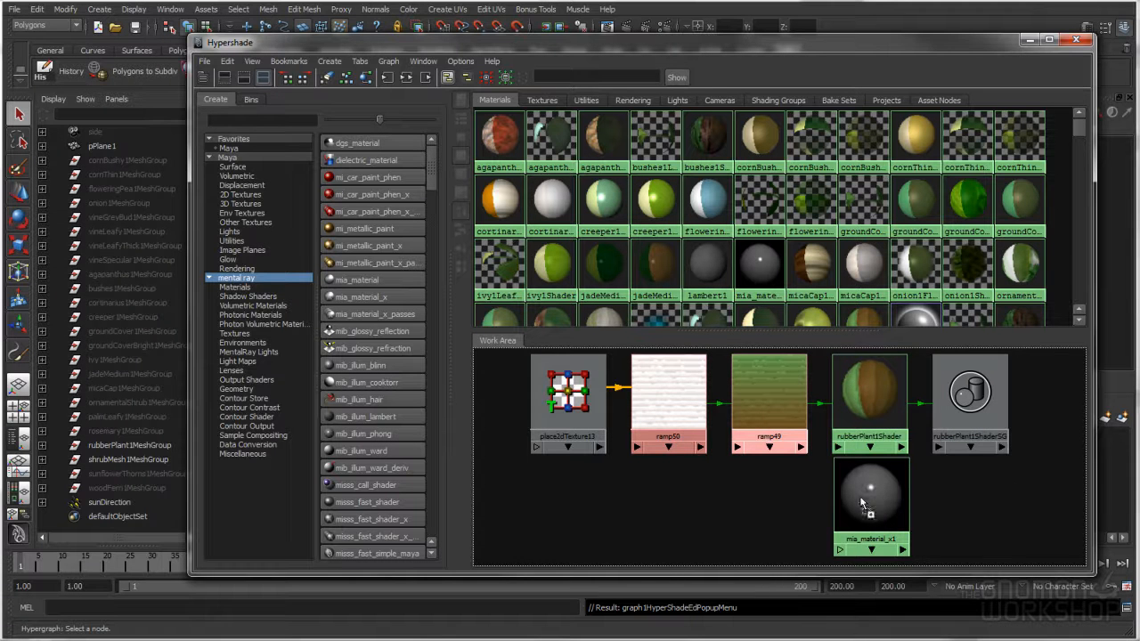
middle_drag(860, 503, 860, 503)
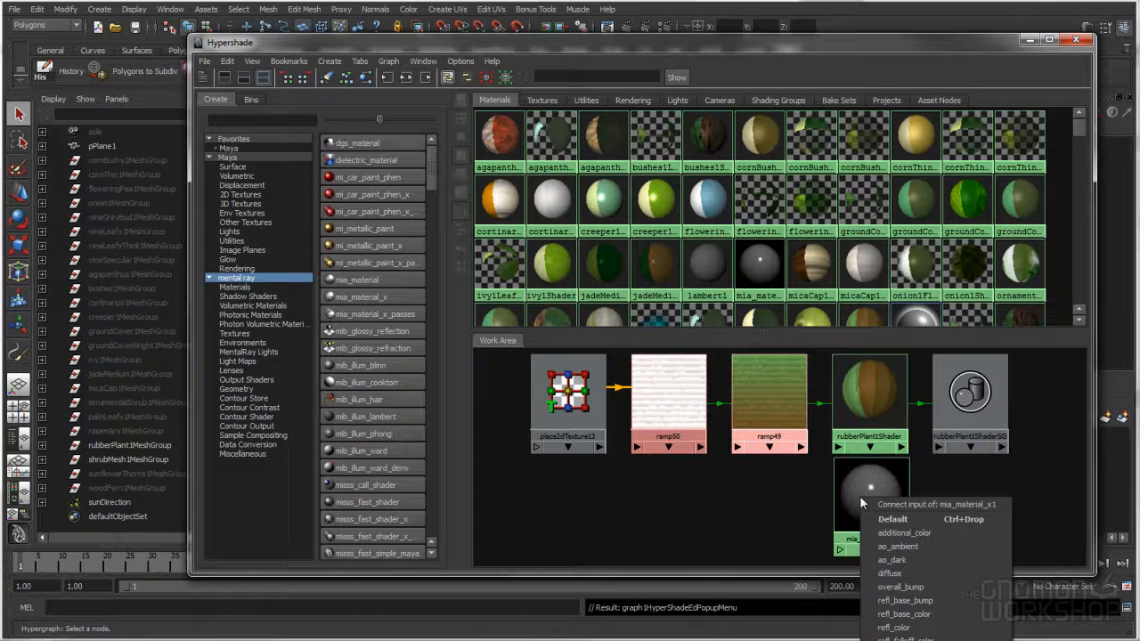
click(893, 521)
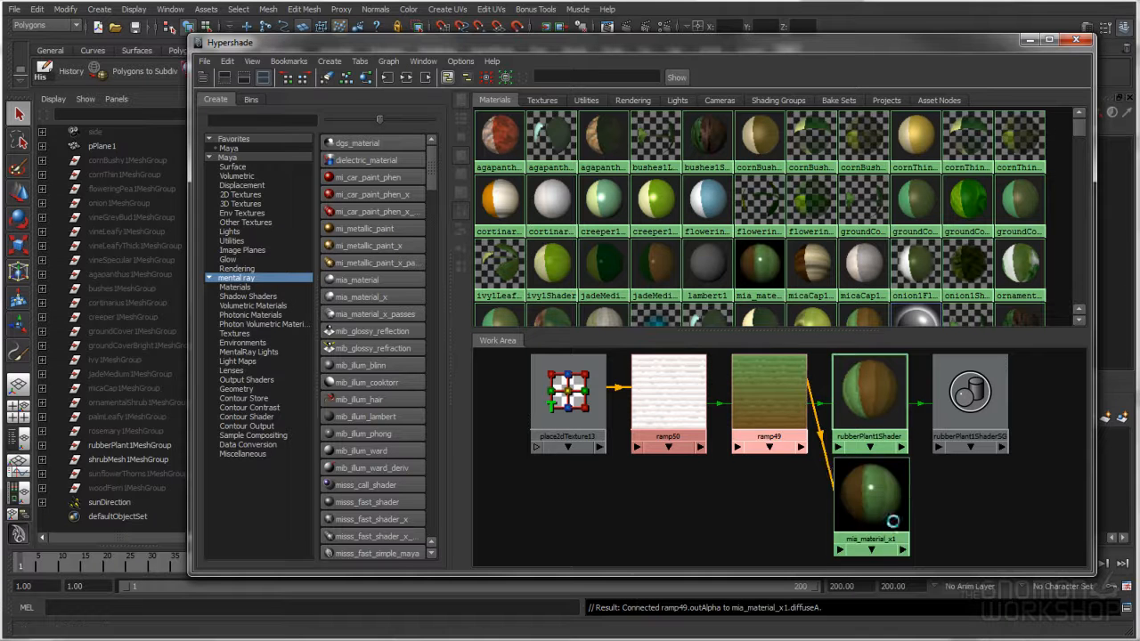
mouse_move(824, 464)
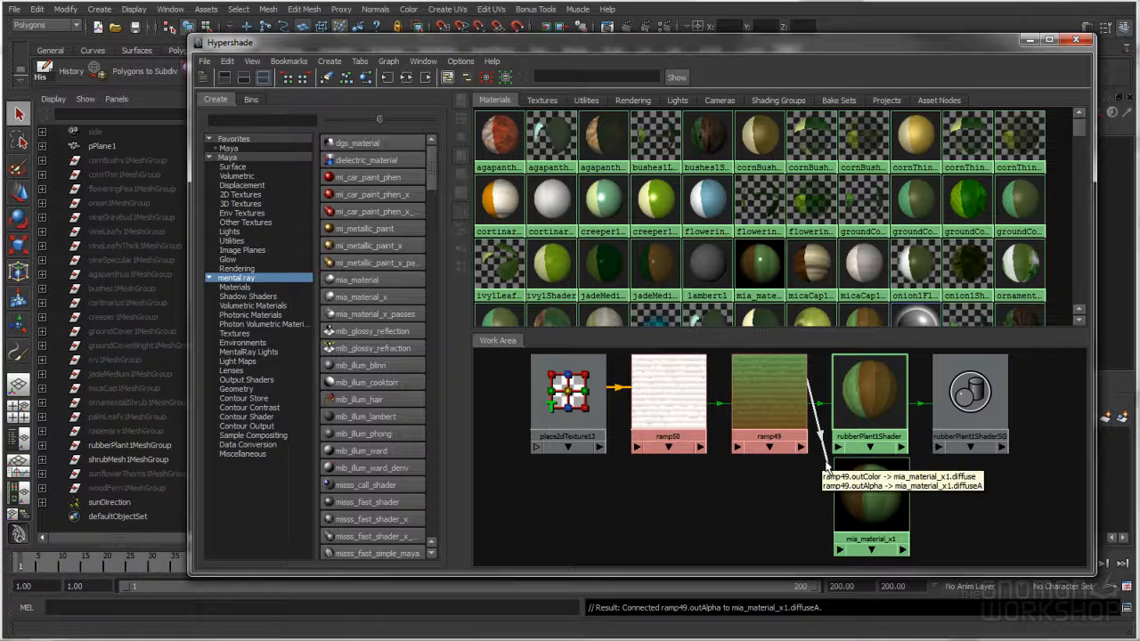
View the new mia_material_x's attributes, and assign the material to the rubber plant's stem mesh.
double_click(872, 496)
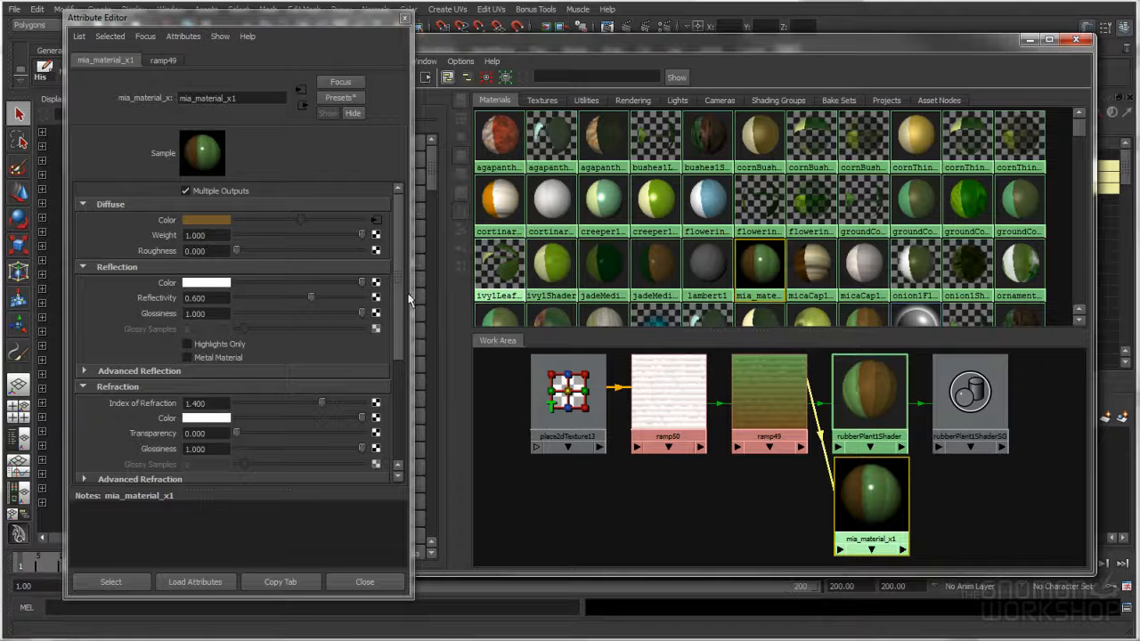
click(1076, 40)
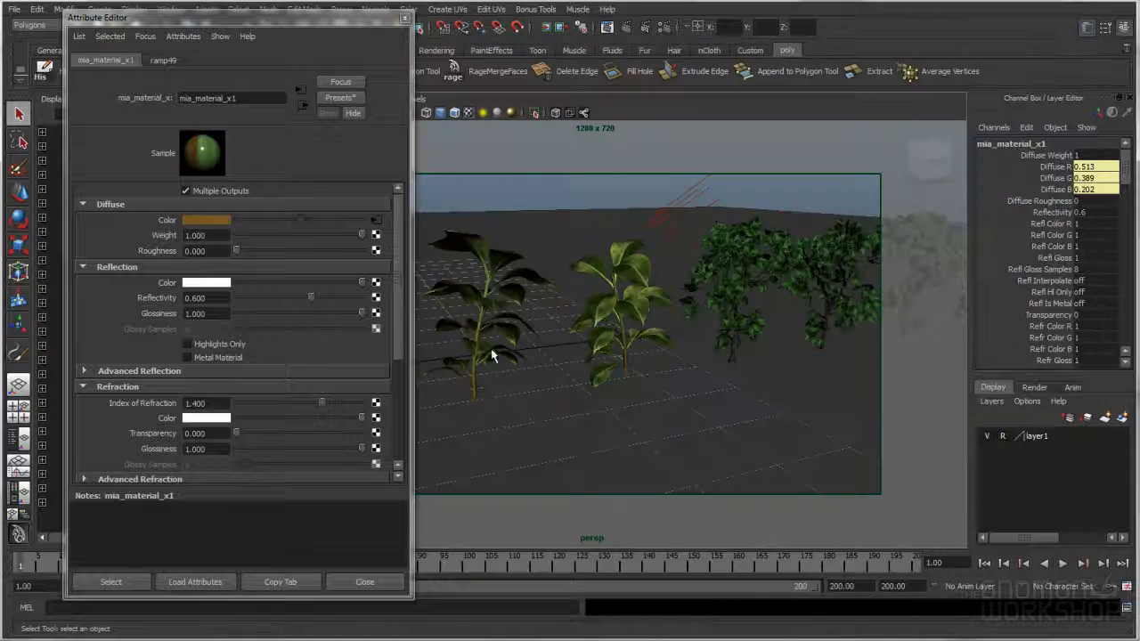
click(475, 392)
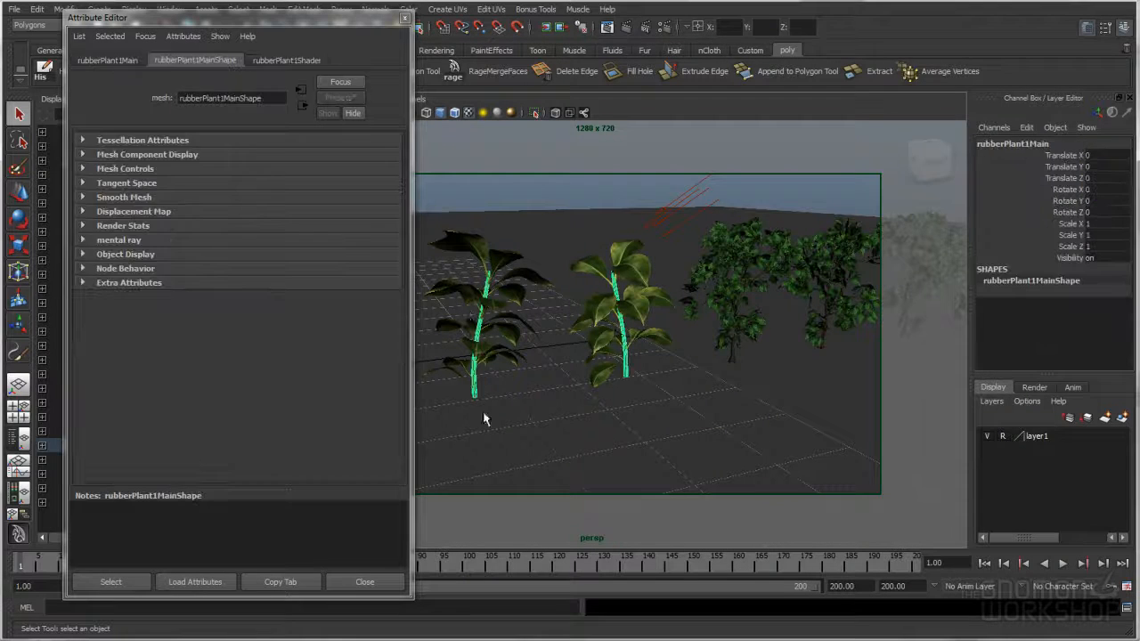
click(404, 18)
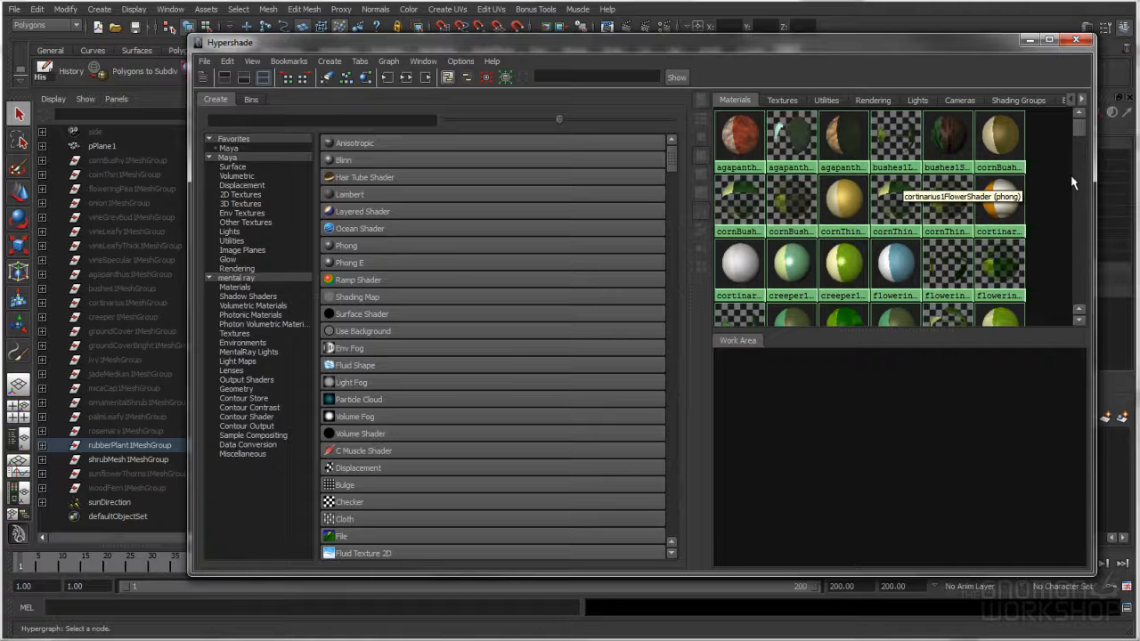
drag(1081, 130, 1082, 173)
right_drag(894, 219, 897, 248)
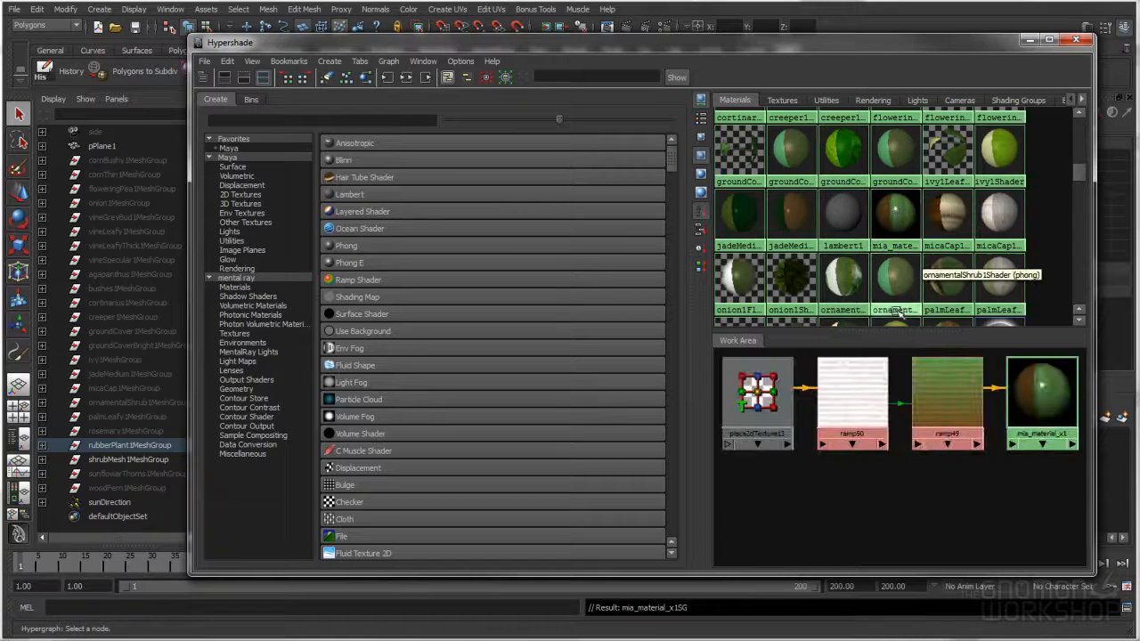
Rename the stem's mia_material_x node to rubberPlant_mia.
drag(786, 51, 704, 57)
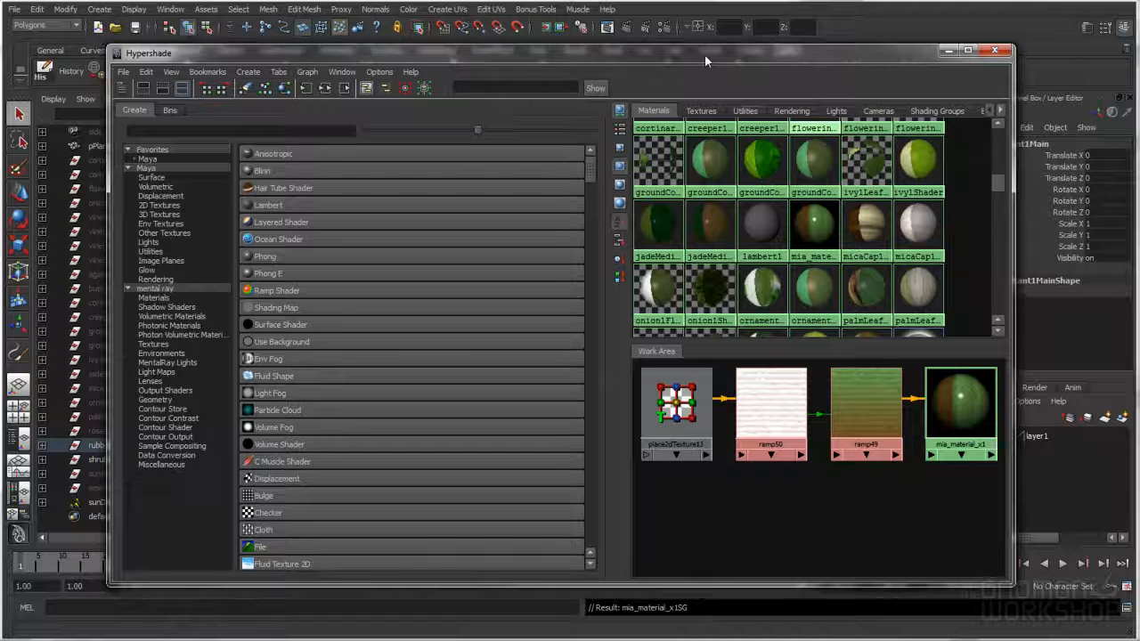
ctrl+double_click(957, 444)
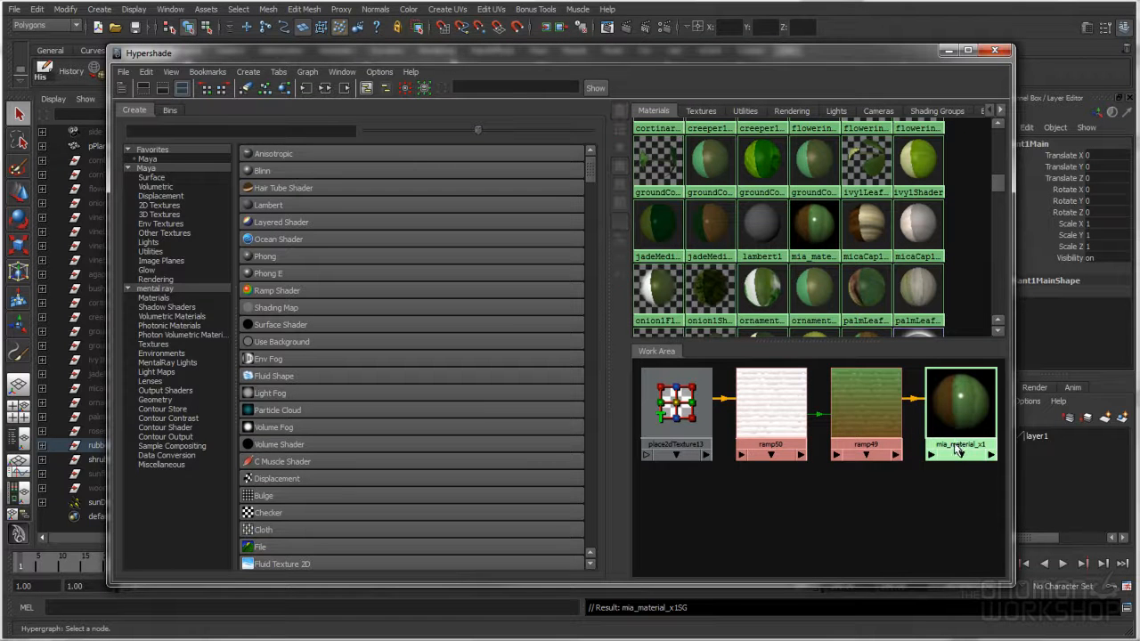
text(rubberPlant_mia)
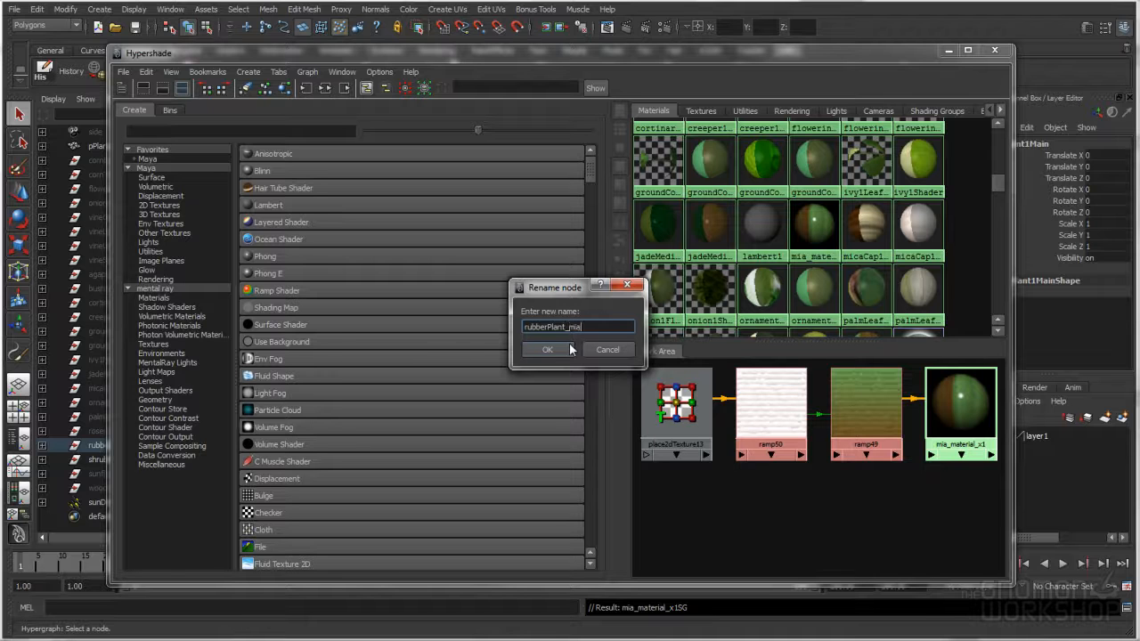
click(565, 351)
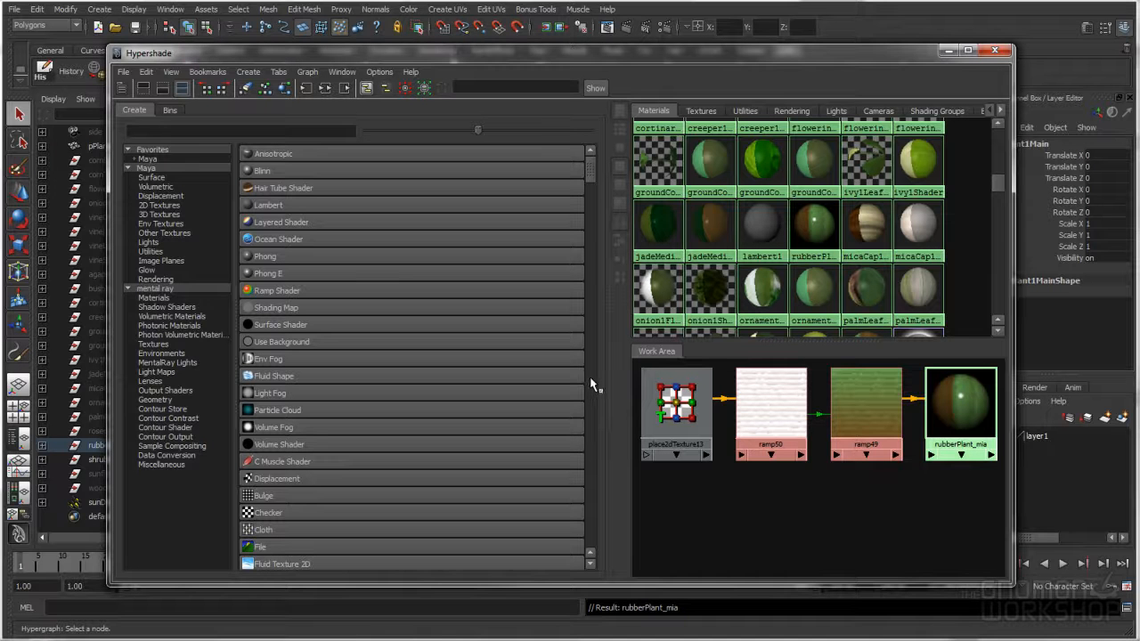
Review the diffuse, reflection and refraction attributes of rubberPlant_mia, and close the Attribute Editor.
drag(649, 54, 651, 38)
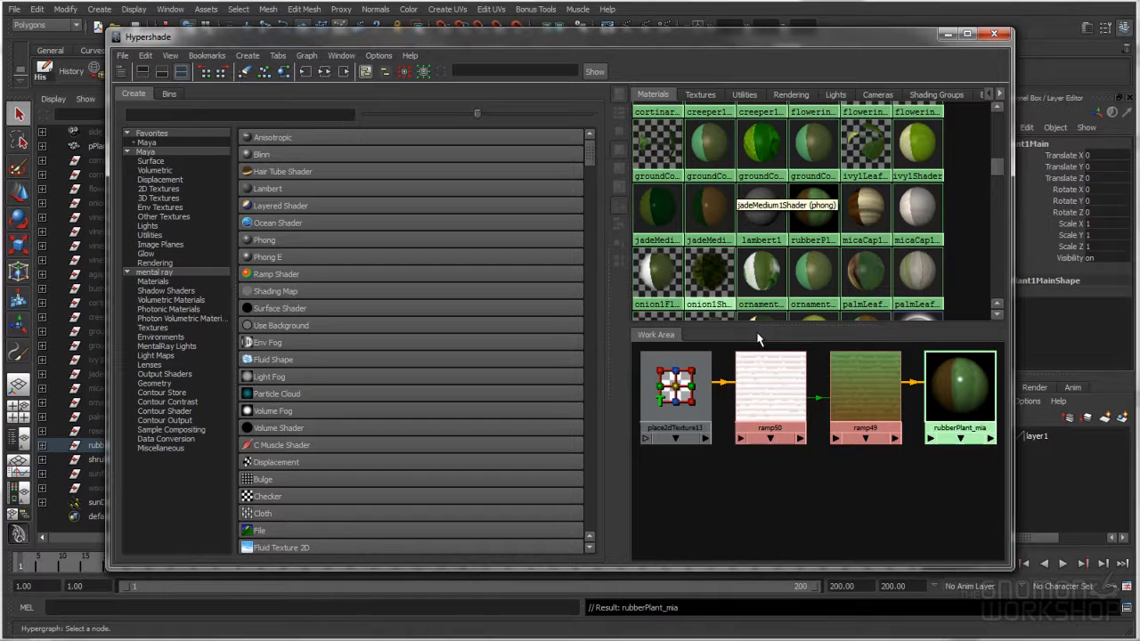
double_click(951, 383)
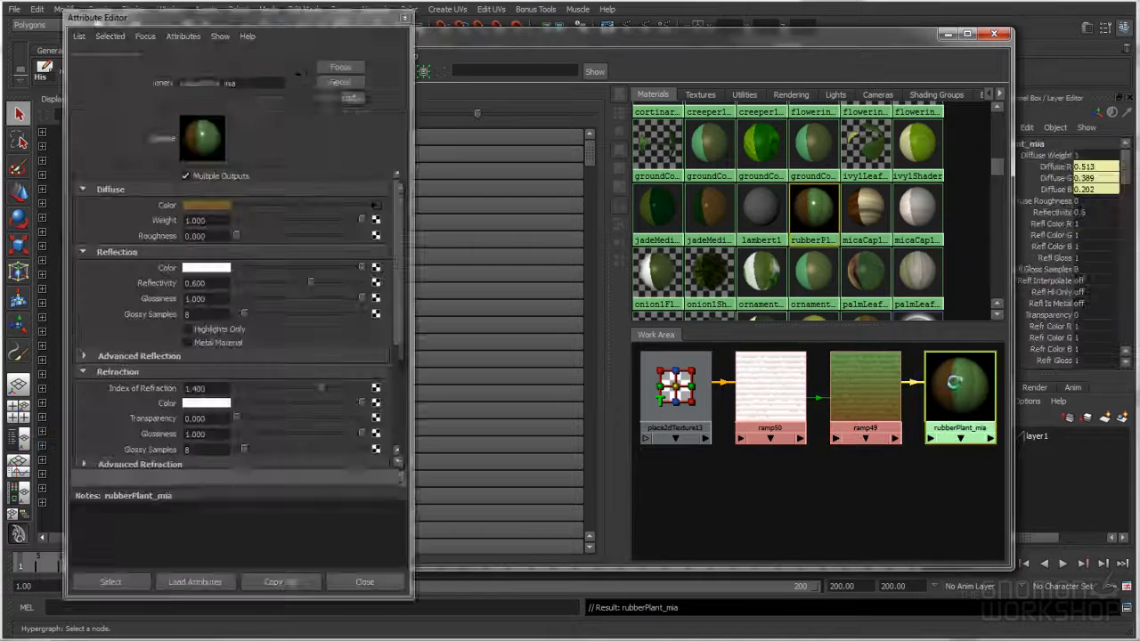
drag(294, 18, 398, 20)
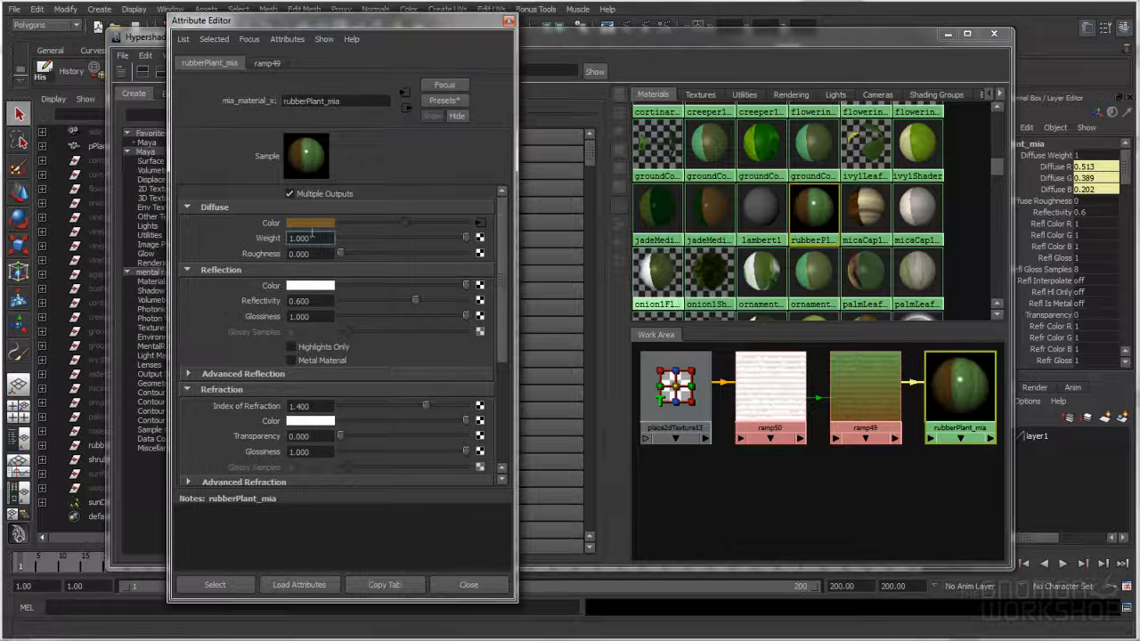
drag(505, 291, 507, 253)
click(508, 21)
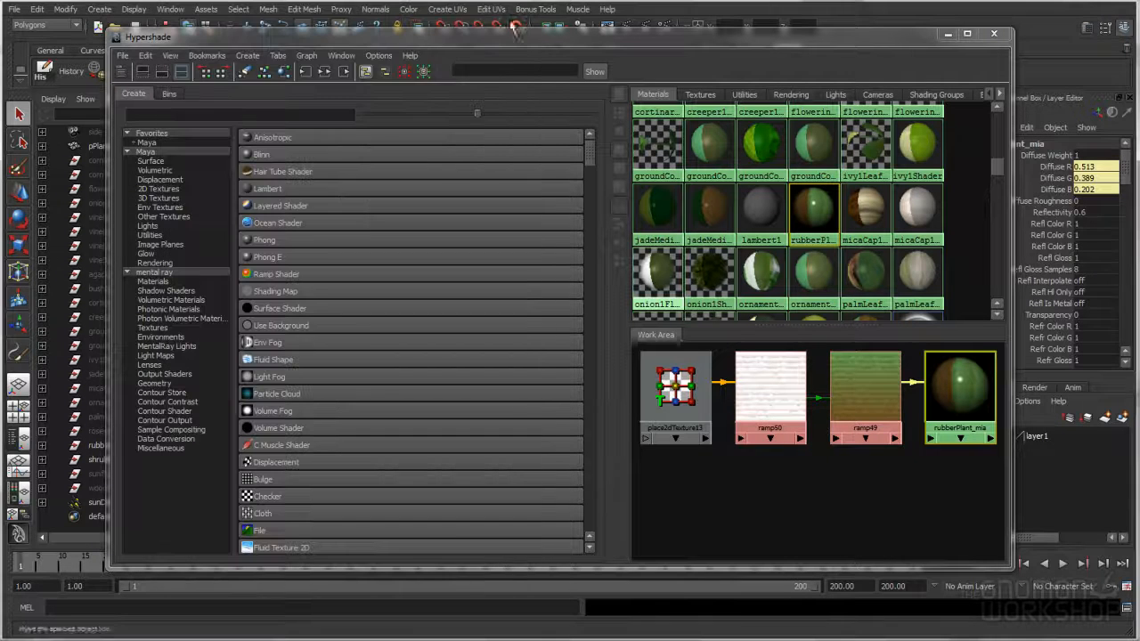
Select the rubber plant's leaf mesh and graph its material network in the Hypershade work area.
drag(622, 52, 583, 78)
click(534, 282)
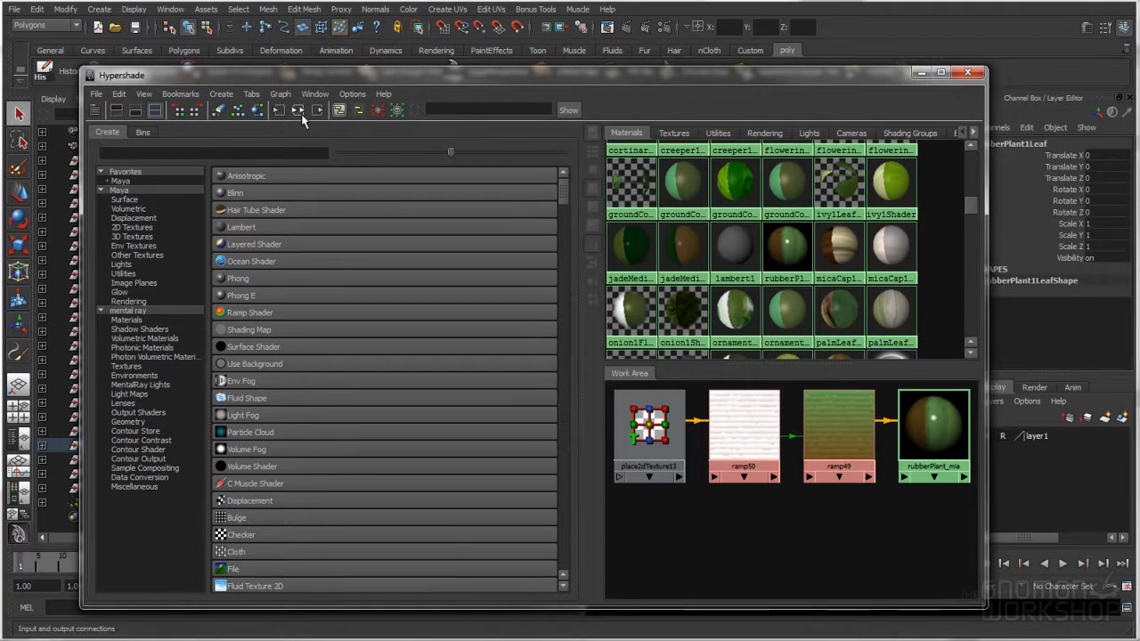
click(257, 110)
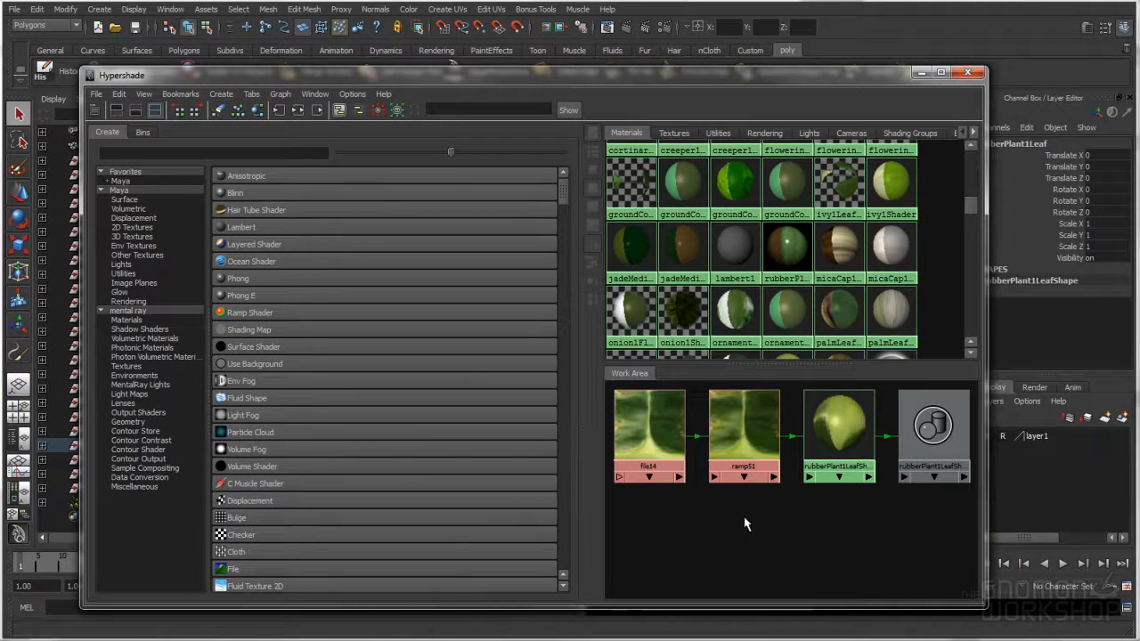
alt+right_drag(750, 510, 736, 507)
alt+middle_drag(755, 516, 758, 507)
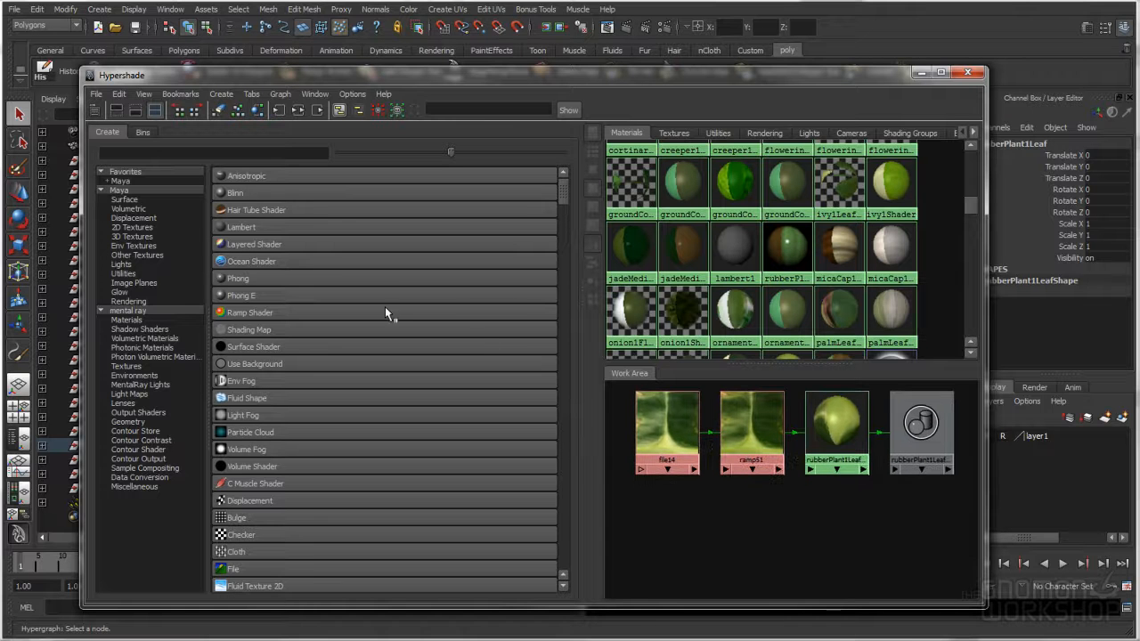
Create a mia_material_x, place it below the rubber plant's leaf shader, and connect the leaf's ramp texture to its diffuse input.
click(161, 314)
click(293, 330)
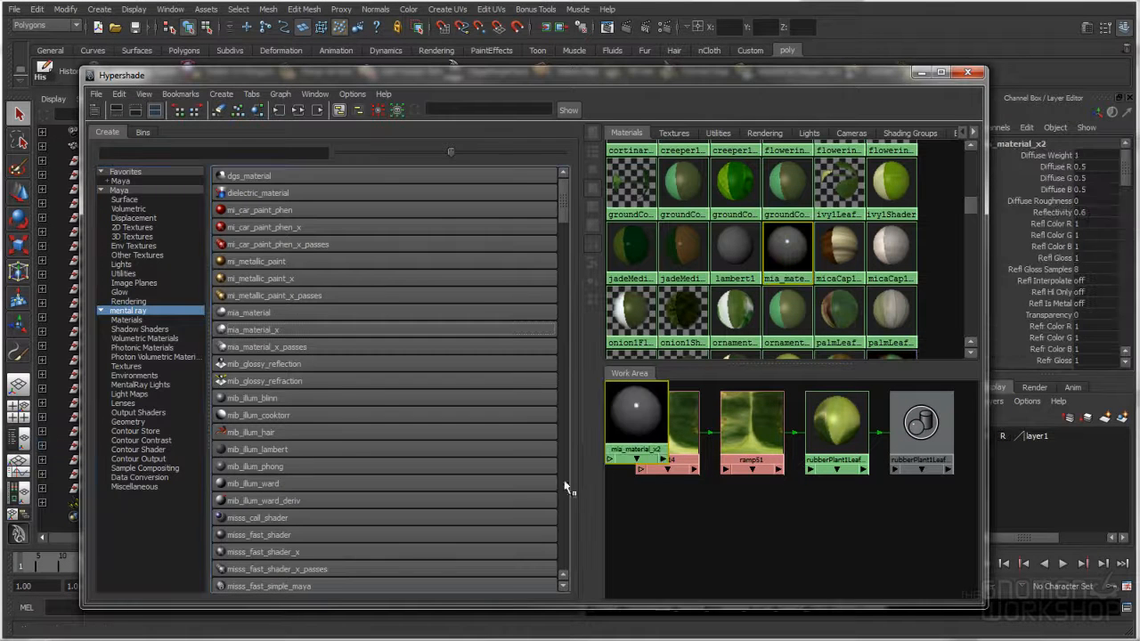
drag(631, 422, 830, 519)
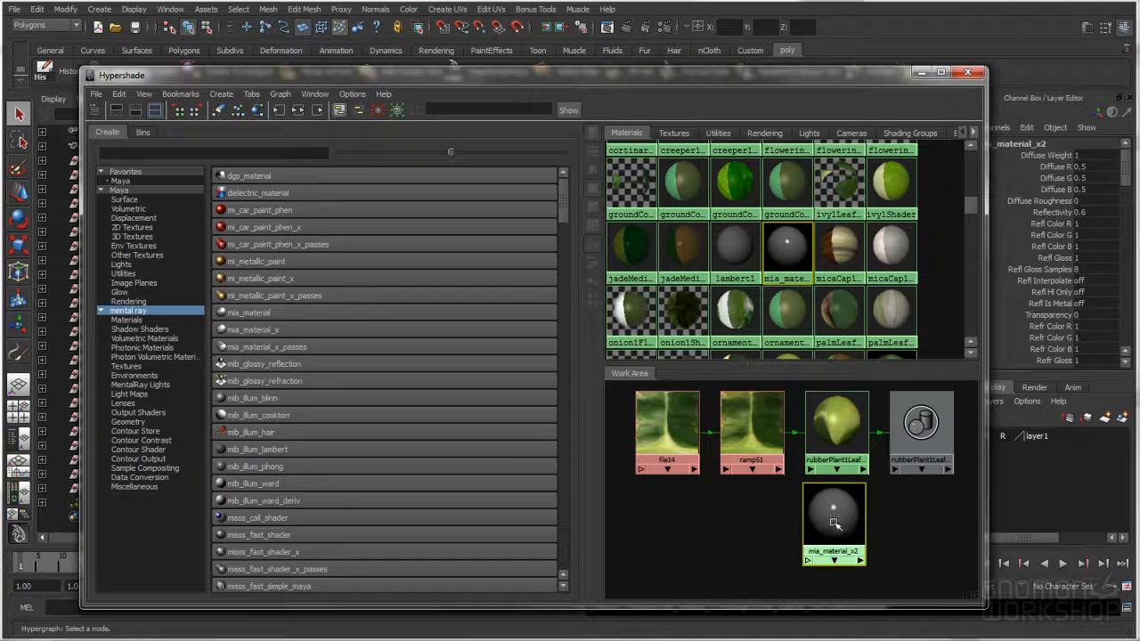
middle_drag(750, 430, 824, 504)
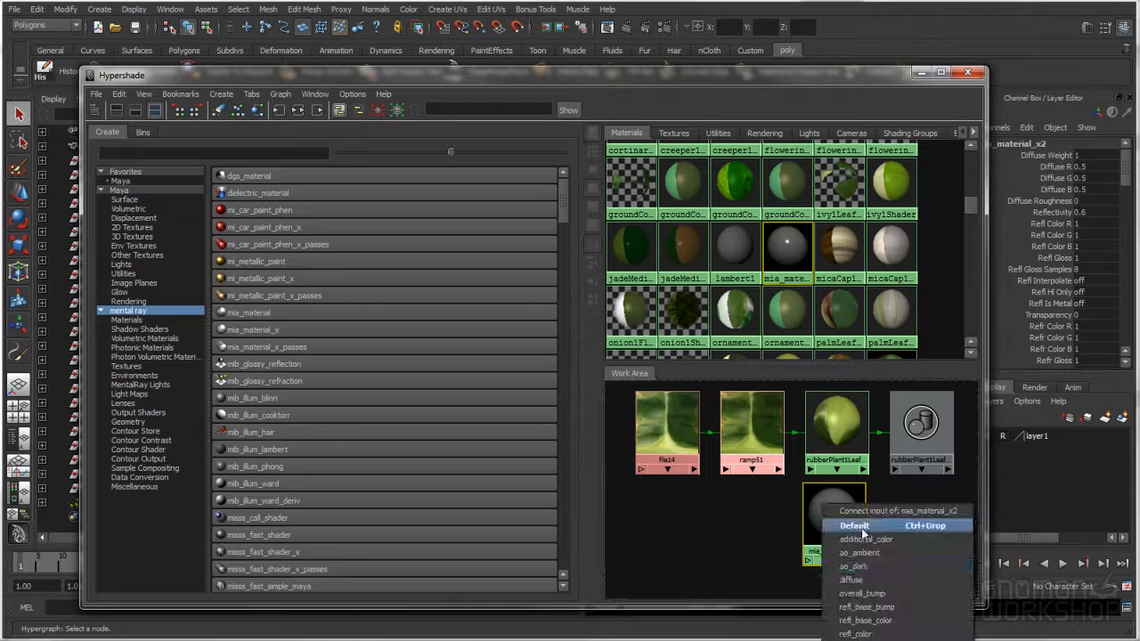
click(868, 580)
drag(821, 522, 830, 526)
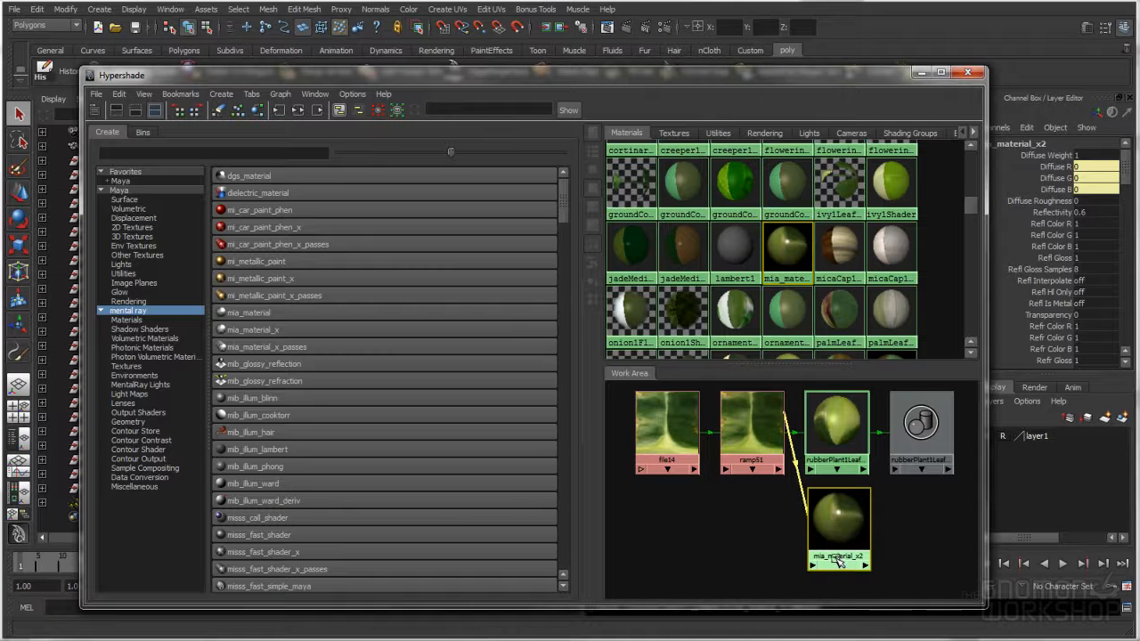
Rename the leaf's new mia_material_x node to rubberPlantLeaf_MIA.
ctrl+double_click(838, 560)
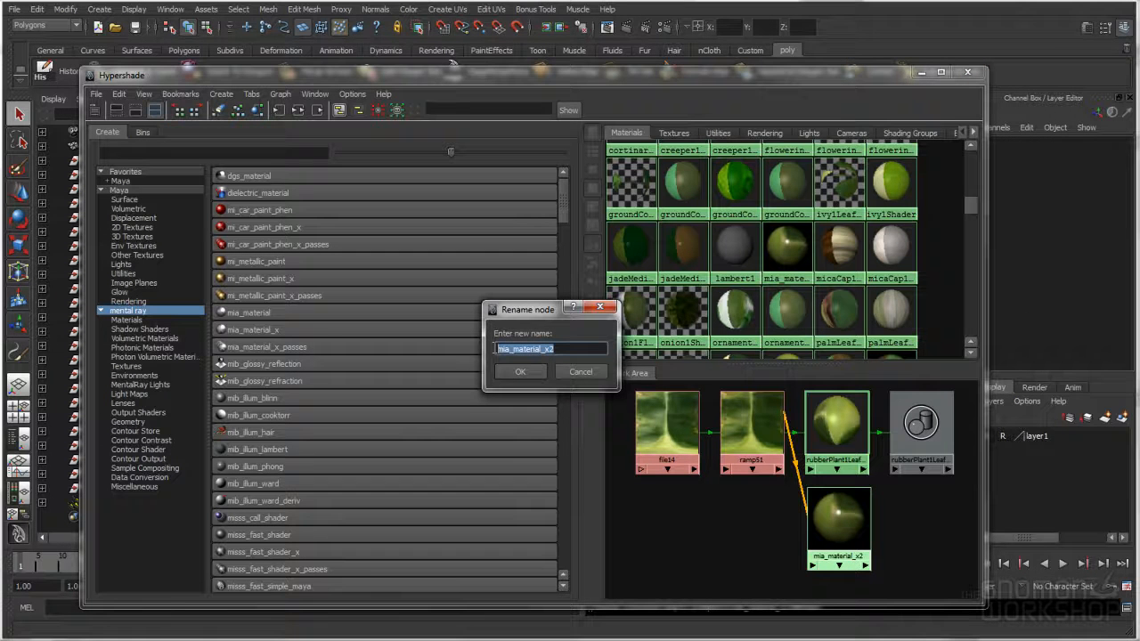
text(rubberPlantLeaf_MIA)
click(511, 372)
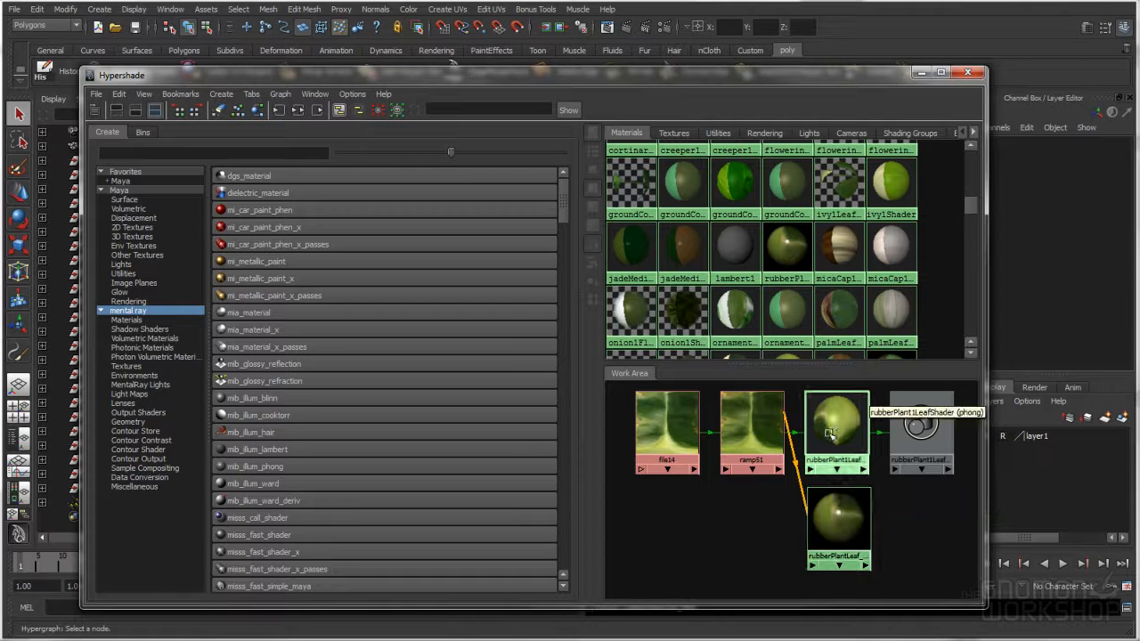
Select the objects using the rubber plant's old phong leaf shader and assign rubberPlantLeaf_MIA to them.
right_drag(840, 434, 931, 428)
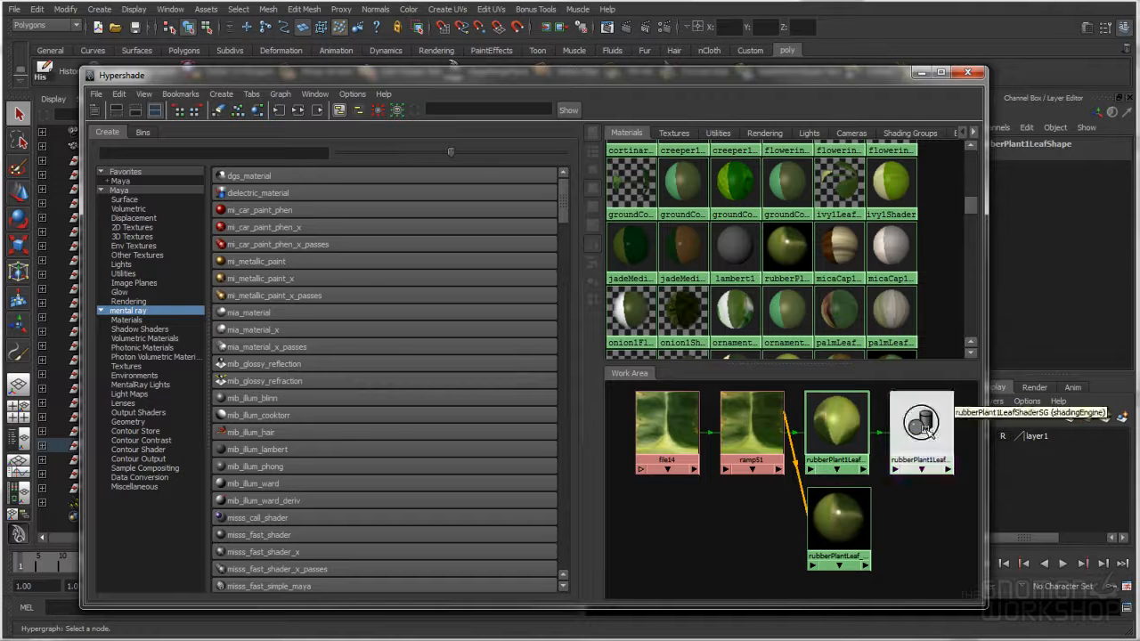
right_drag(845, 516, 842, 463)
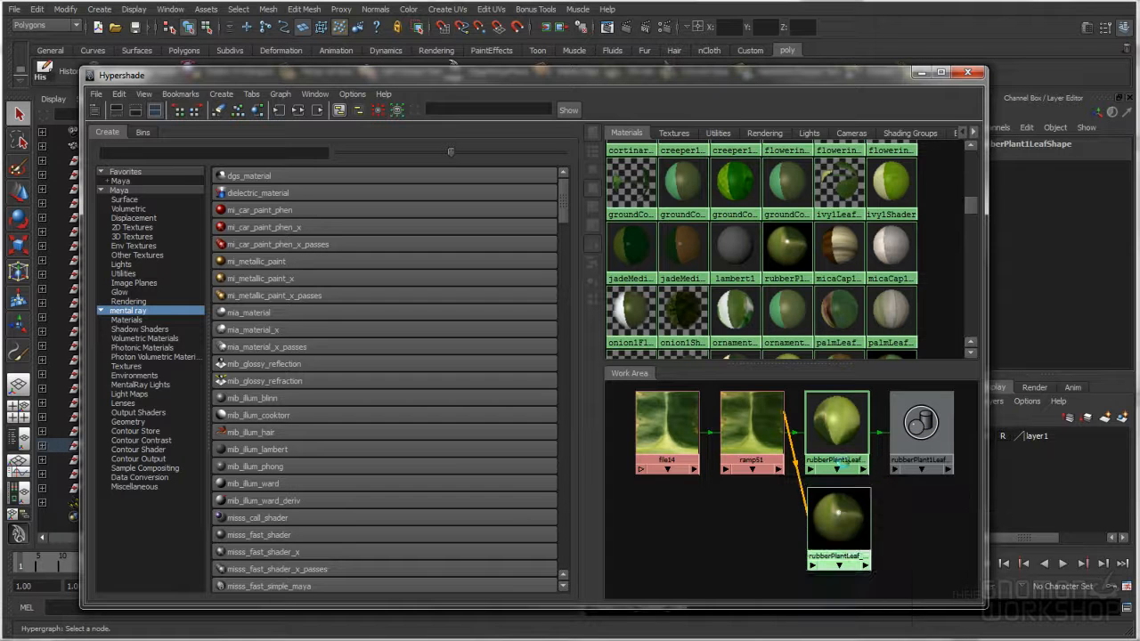
click(908, 521)
Check the rubber plant leaf mesh's assignment by selecting the material from the object.
drag(688, 80, 682, 103)
click(637, 316)
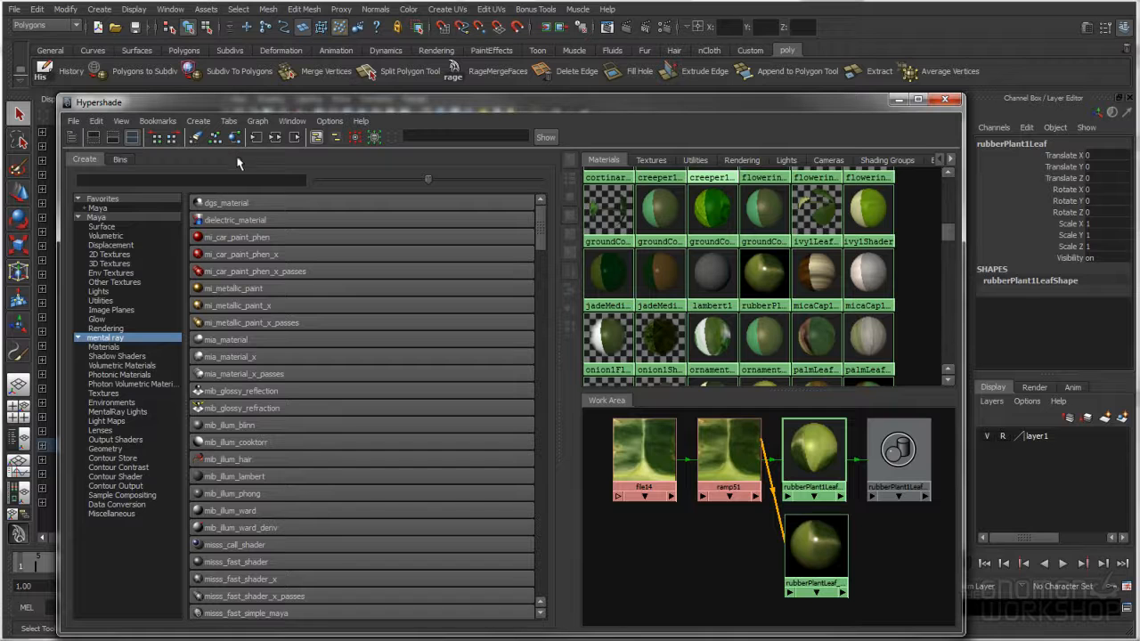
click(96, 120)
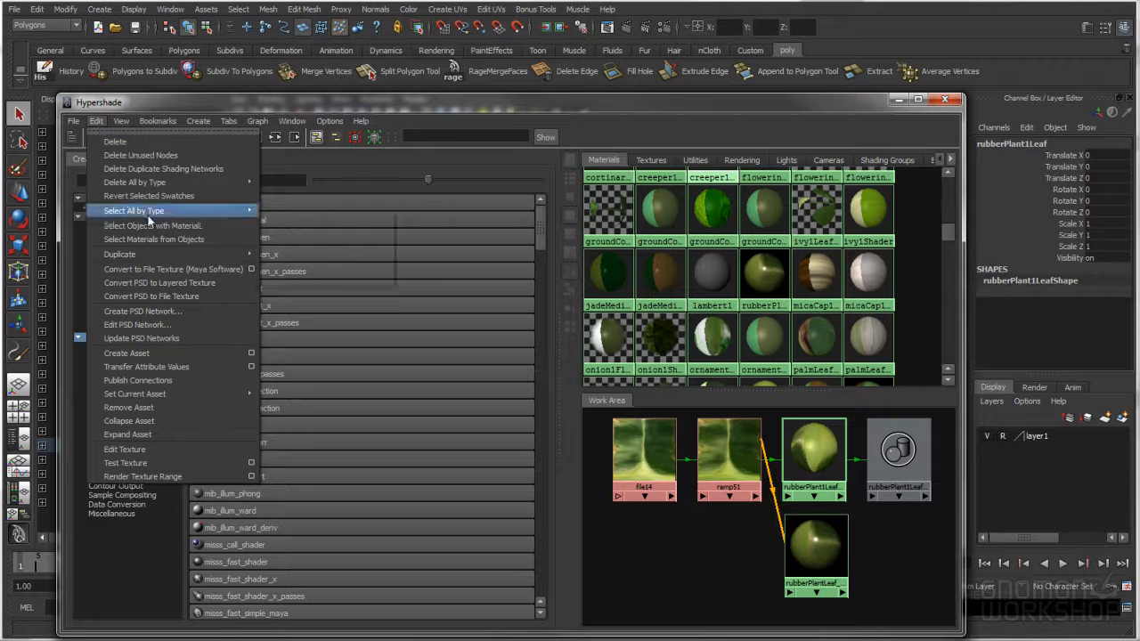
click(193, 240)
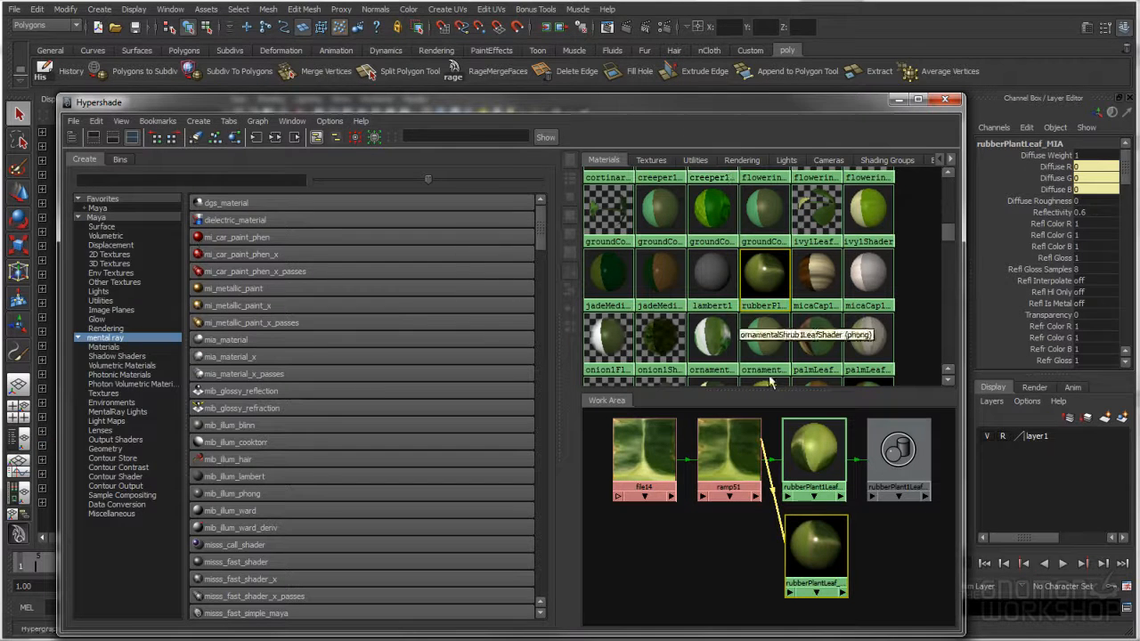
Select the shrub's branch mesh and graph its material network in the Hypershade work area.
drag(743, 103, 793, 69)
click(730, 365)
click(331, 102)
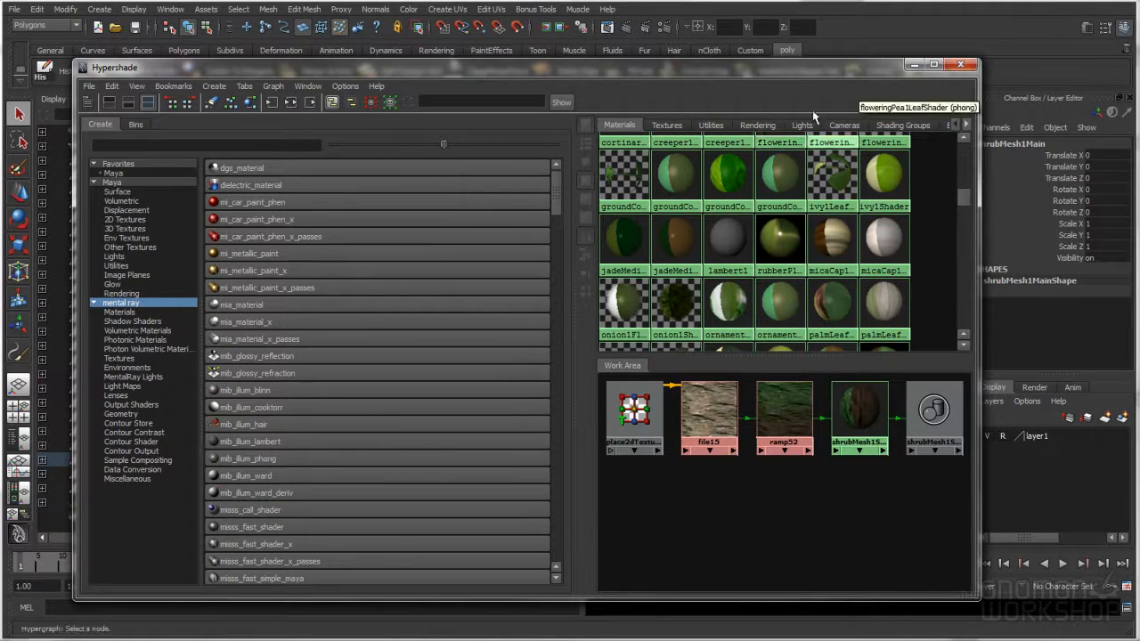
drag(803, 70, 731, 51)
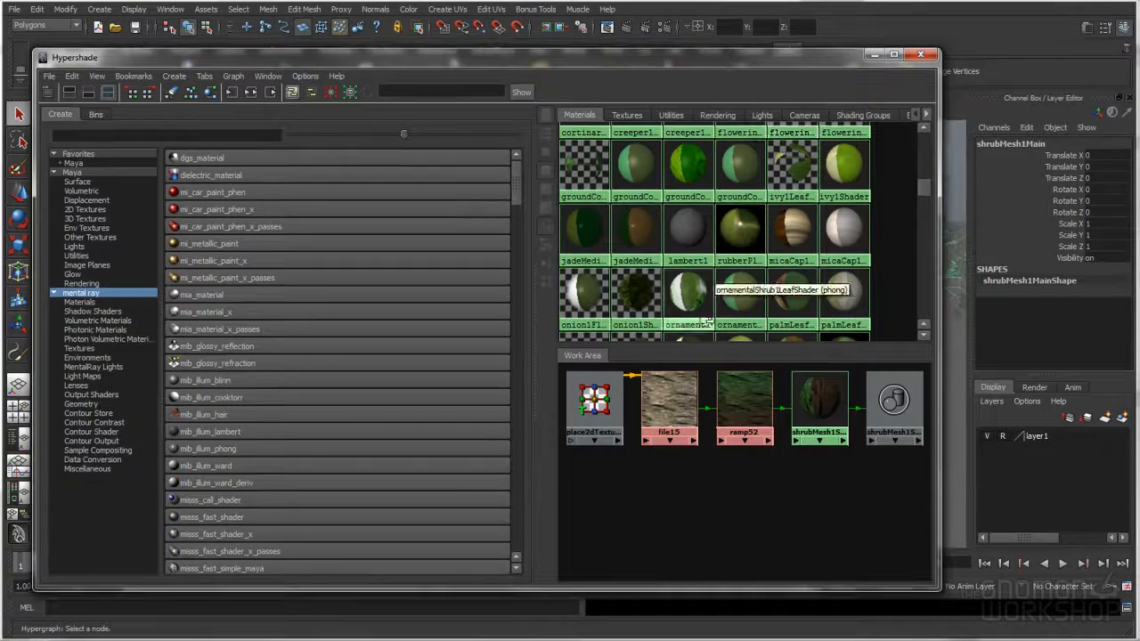
Review the attributes of the branch material's file15 and ramp52 textures, closing the Attribute Editor after each.
double_click(670, 408)
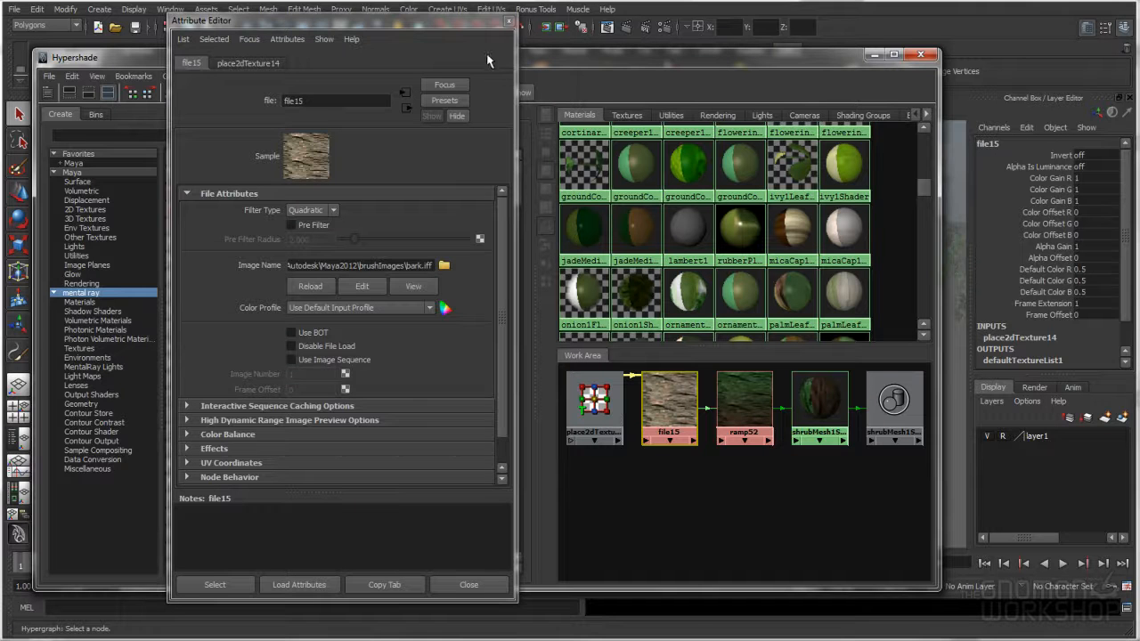
click(508, 20)
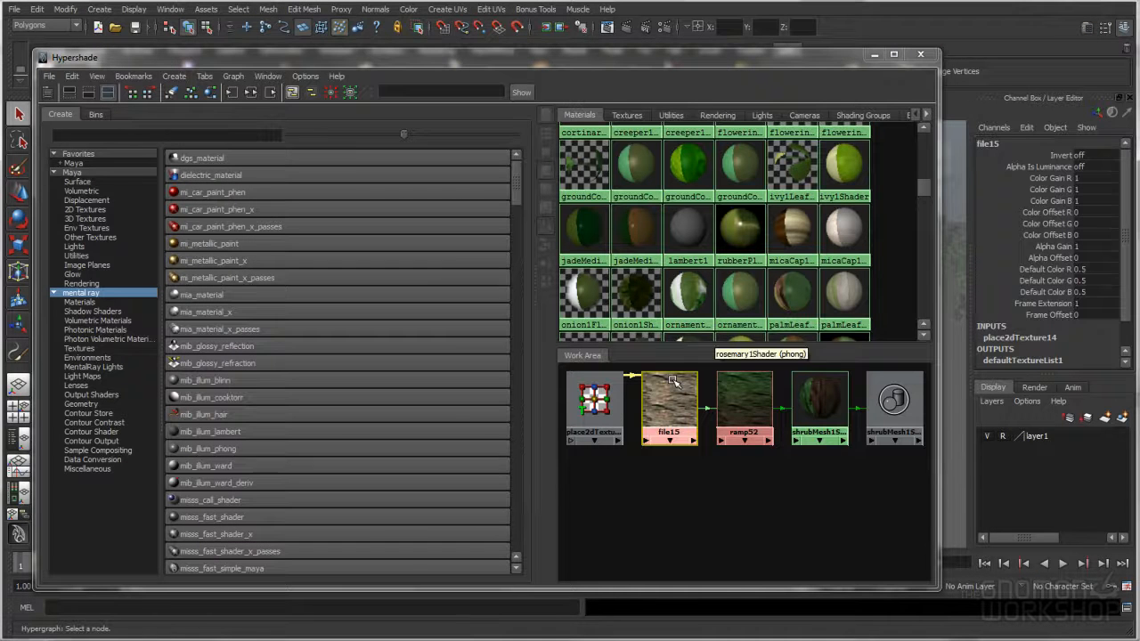
double_click(748, 402)
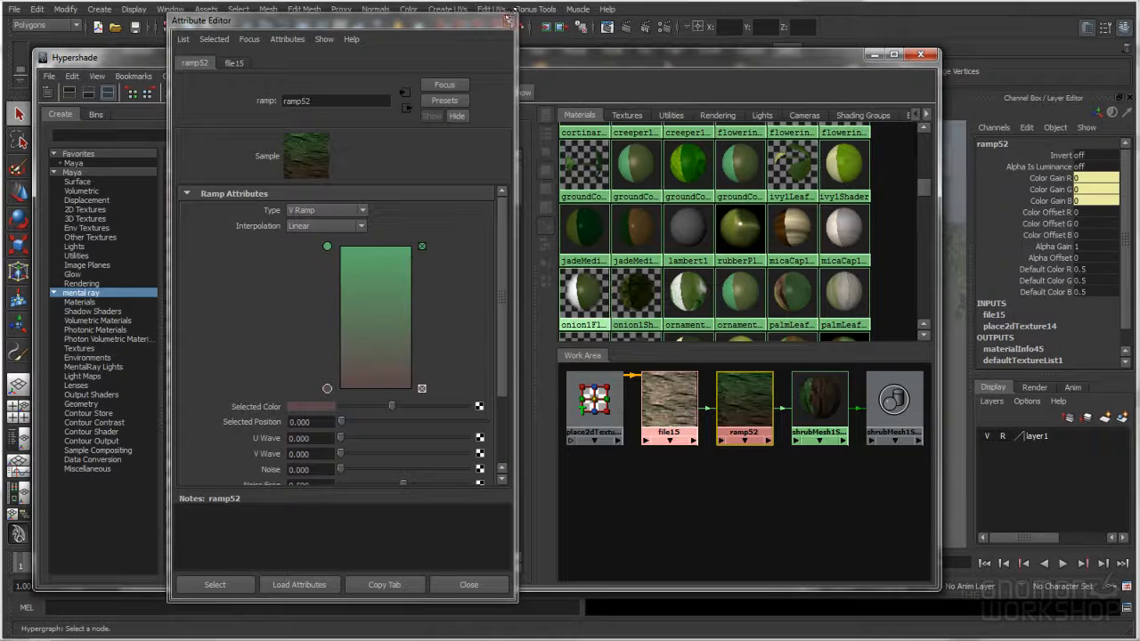
click(509, 19)
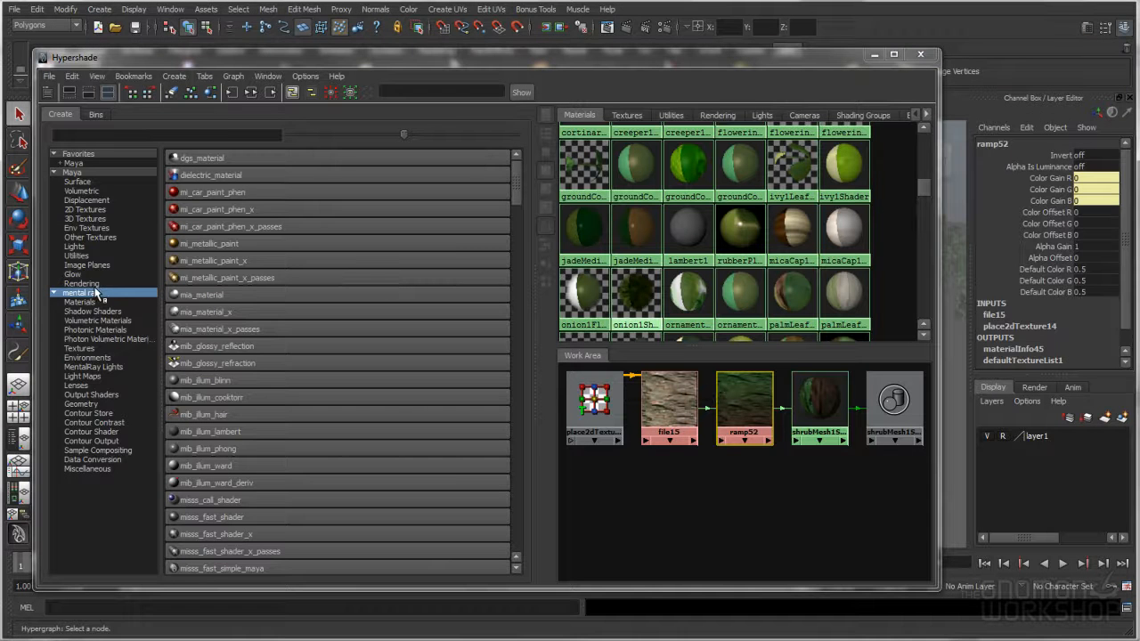
Create a mia_material_x, place it below the shrub's branch shader, and connect ramp52 to its diffuse input.
click(222, 315)
drag(582, 378, 813, 484)
middle_drag(740, 407, 809, 482)
click(853, 557)
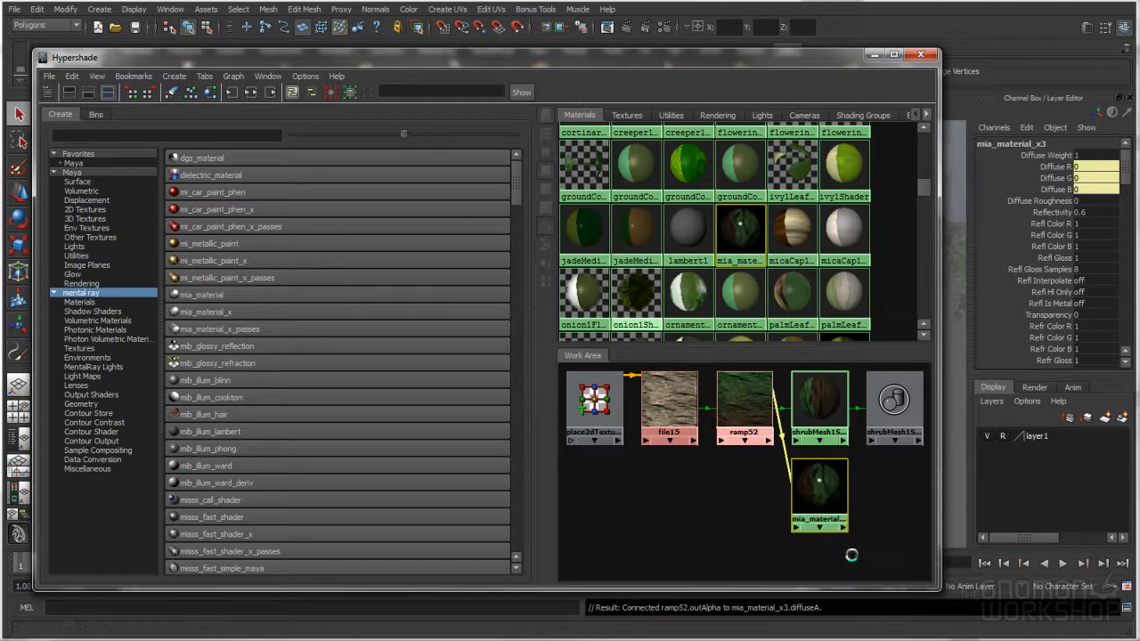
Select the objects using the shrub's old branch shader and assign the new mia_material_x to them.
right_click(819, 401)
click(912, 402)
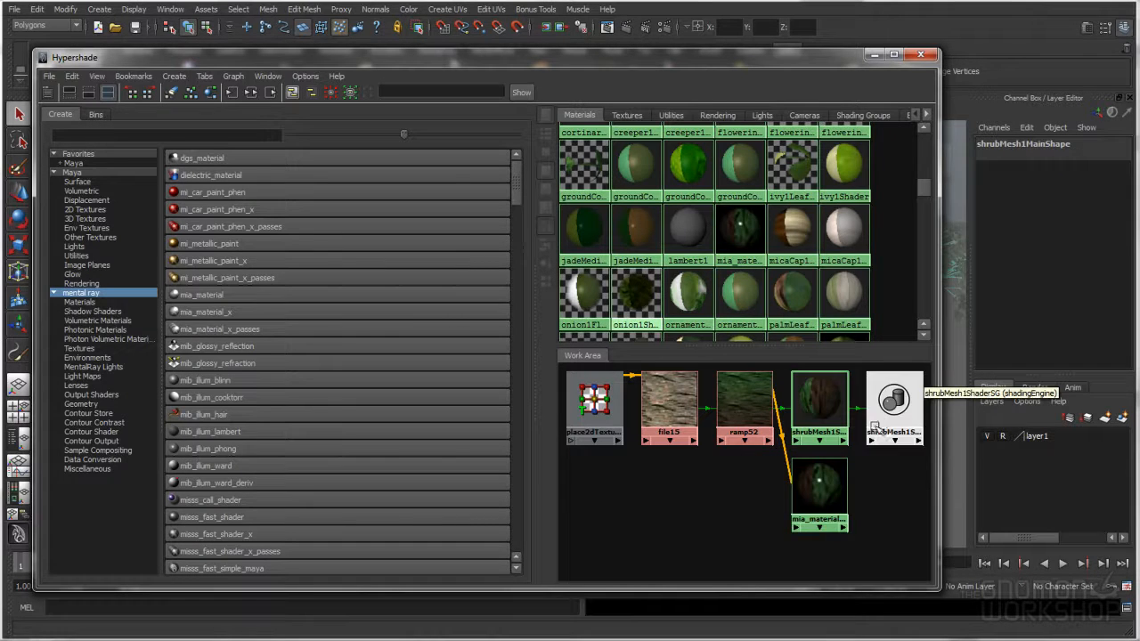
right_click(826, 481)
click(826, 448)
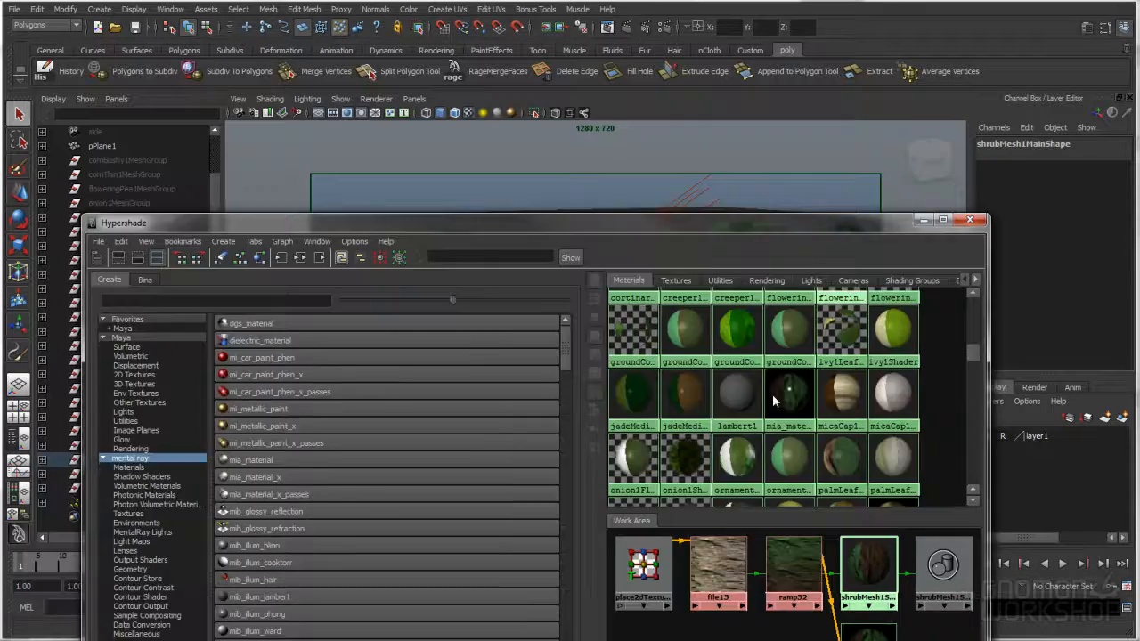
Check the shrub branch mesh's assignment by selecting the material from the object.
drag(773, 395, 809, 336)
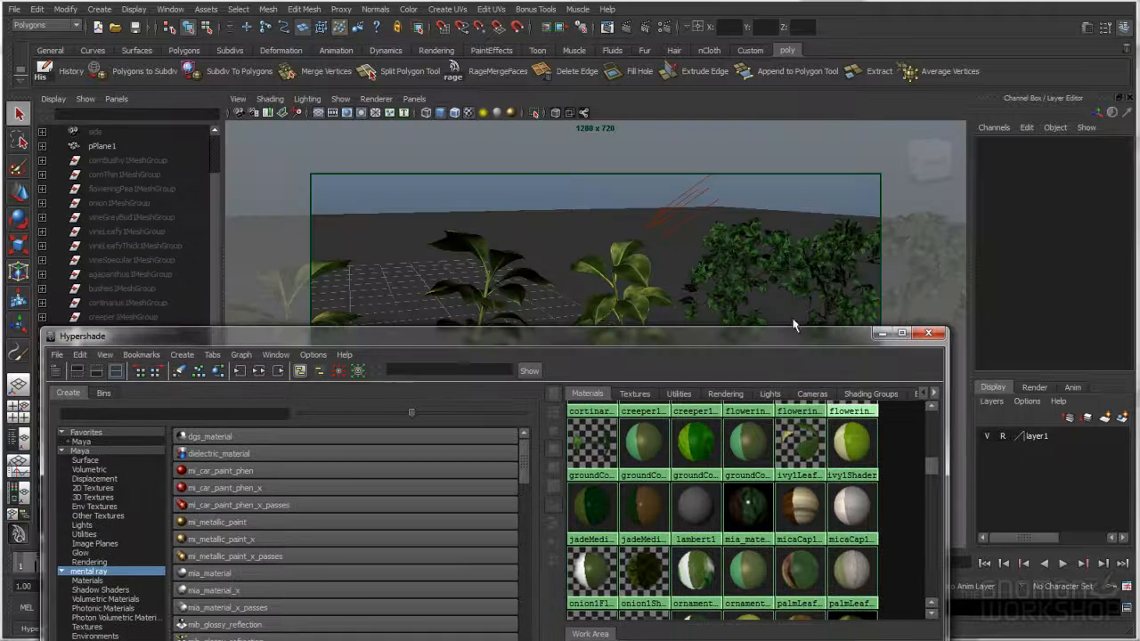
click(828, 322)
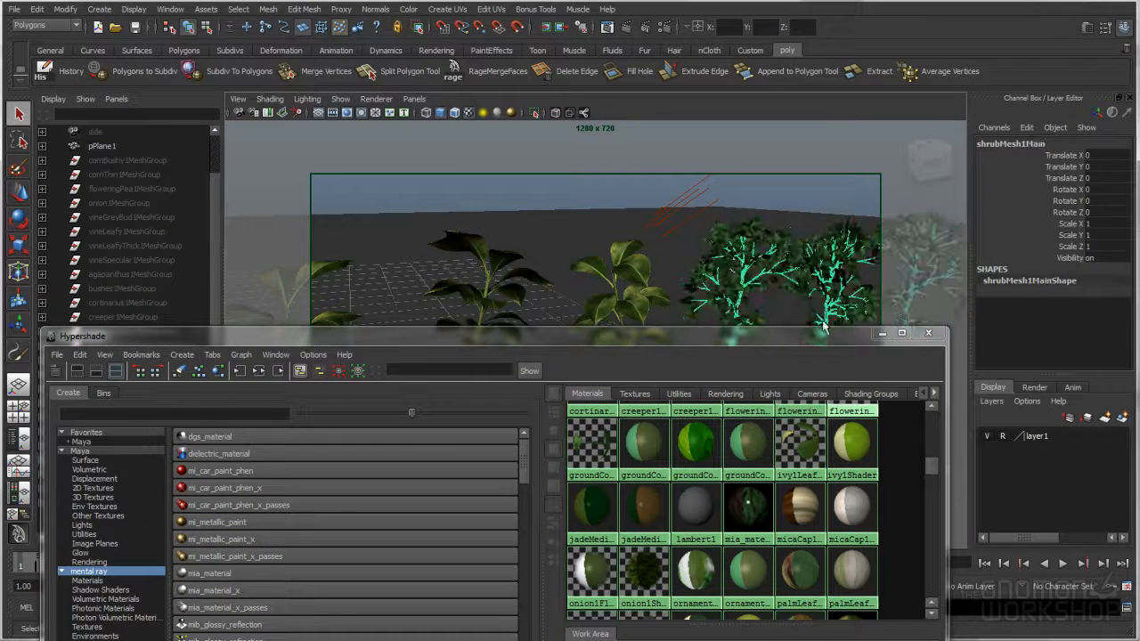
click(79, 354)
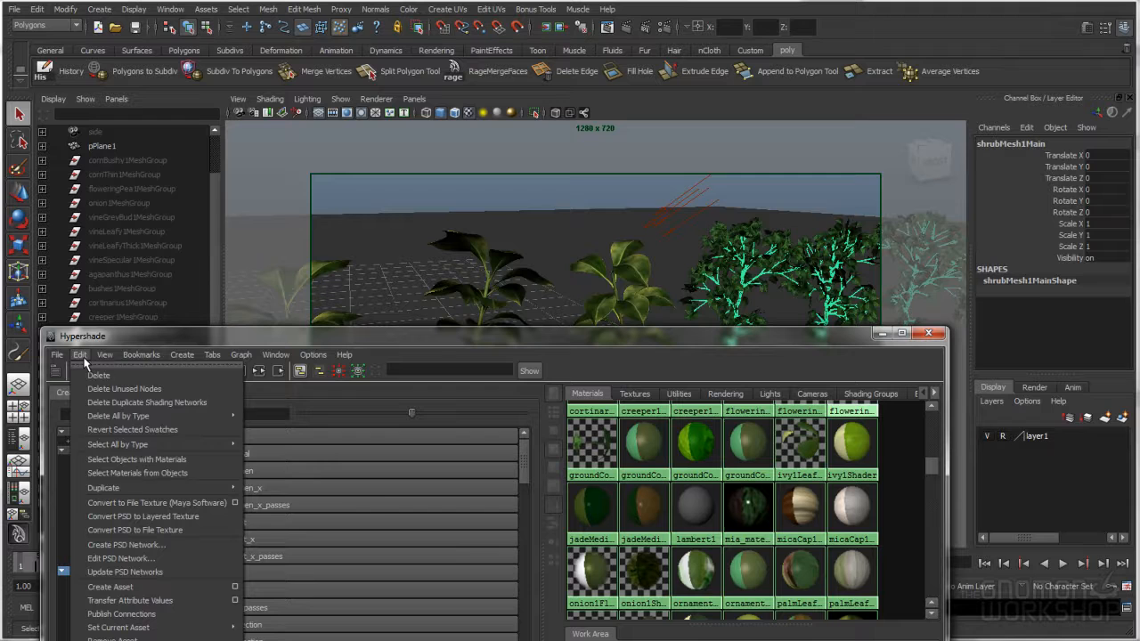
click(131, 474)
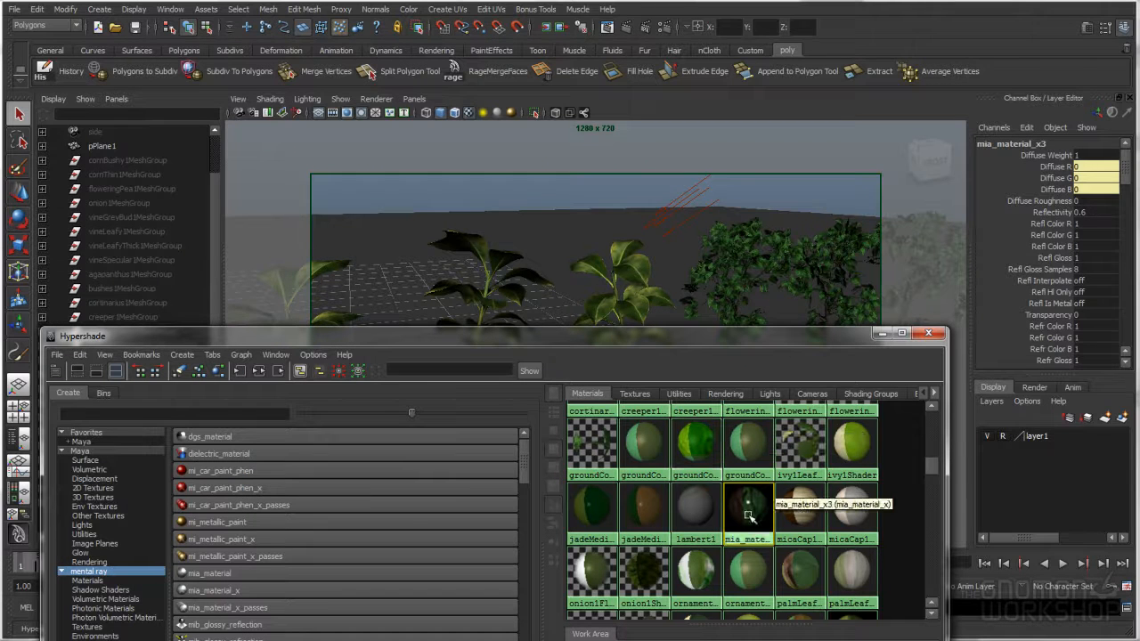
Rename the shrub branch's mia_material_x node to shrubMeshBranch.
drag(757, 339, 756, 90)
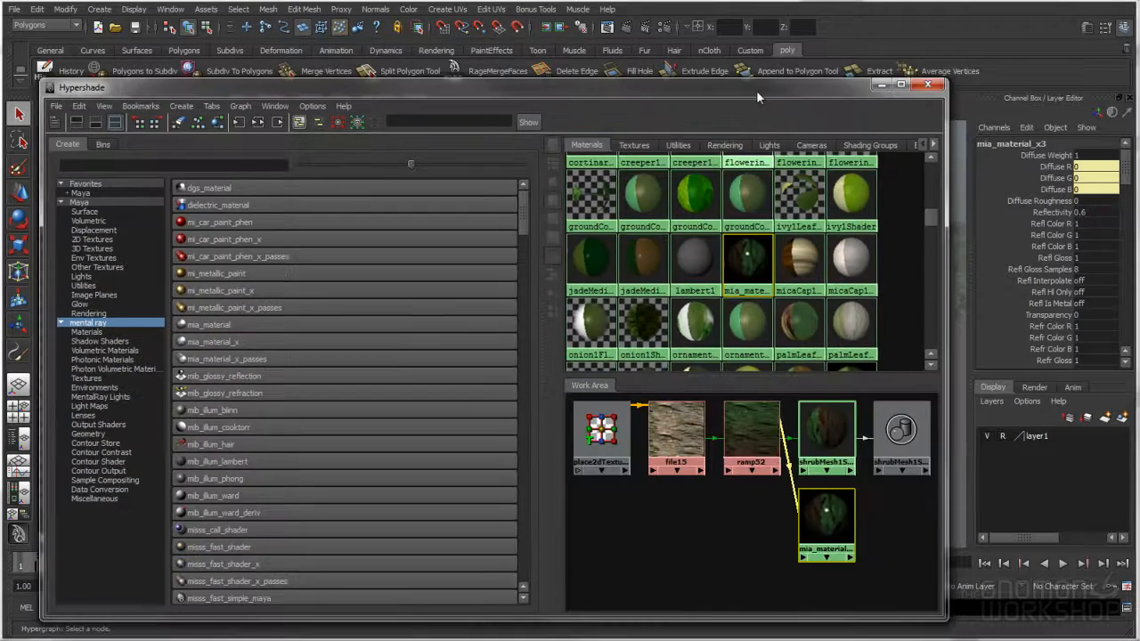
ctrl+double_click(826, 545)
text(shr)
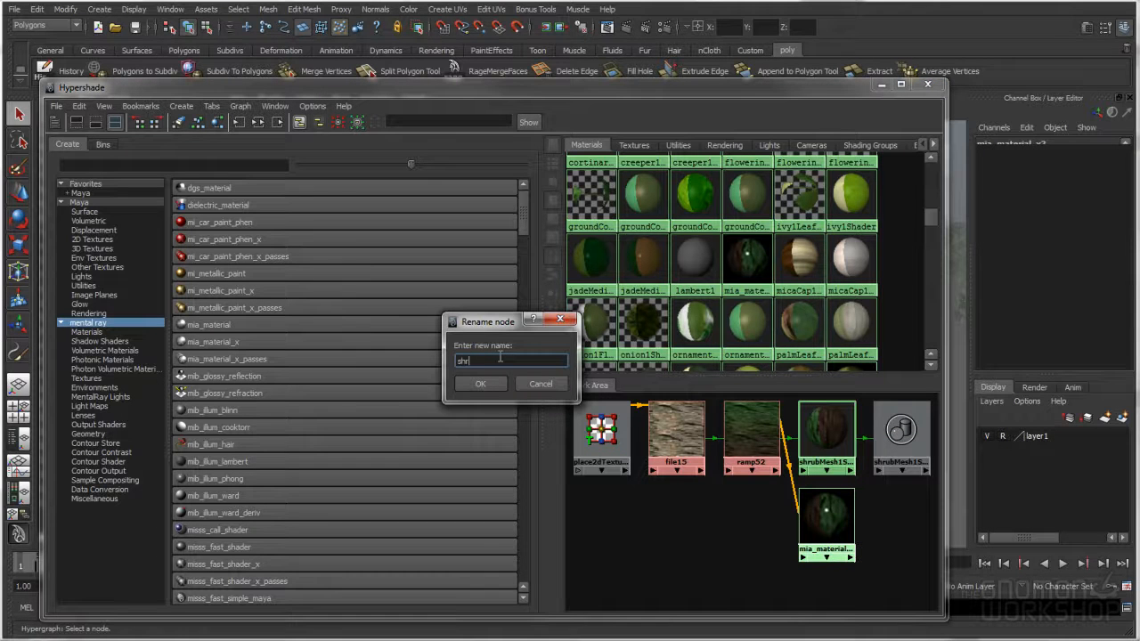
text(ubMesh8)
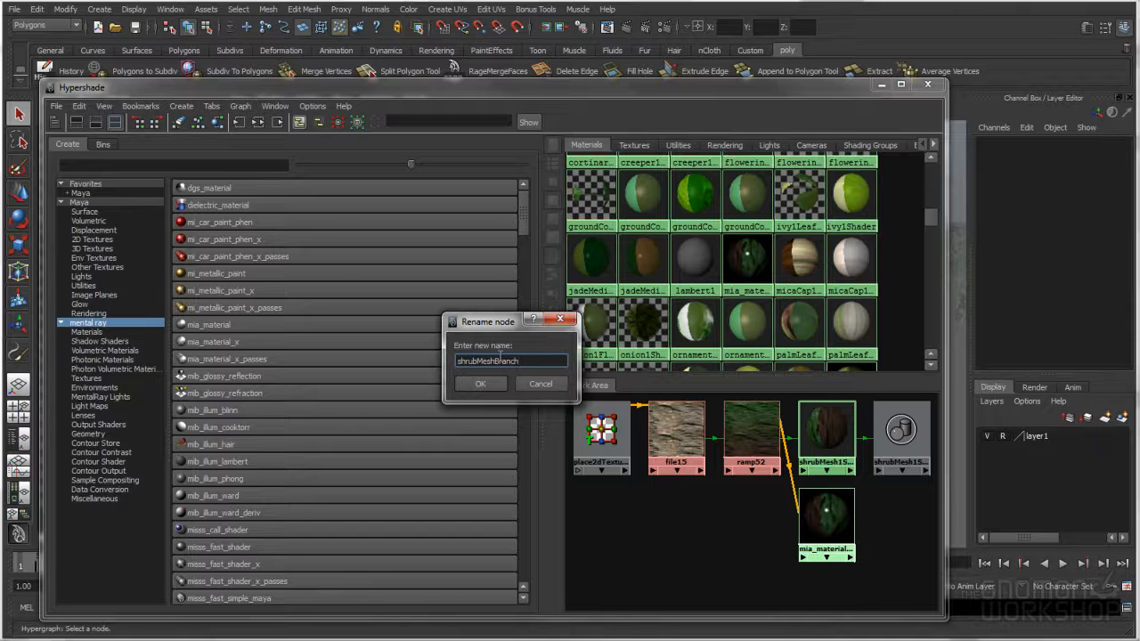
click(497, 385)
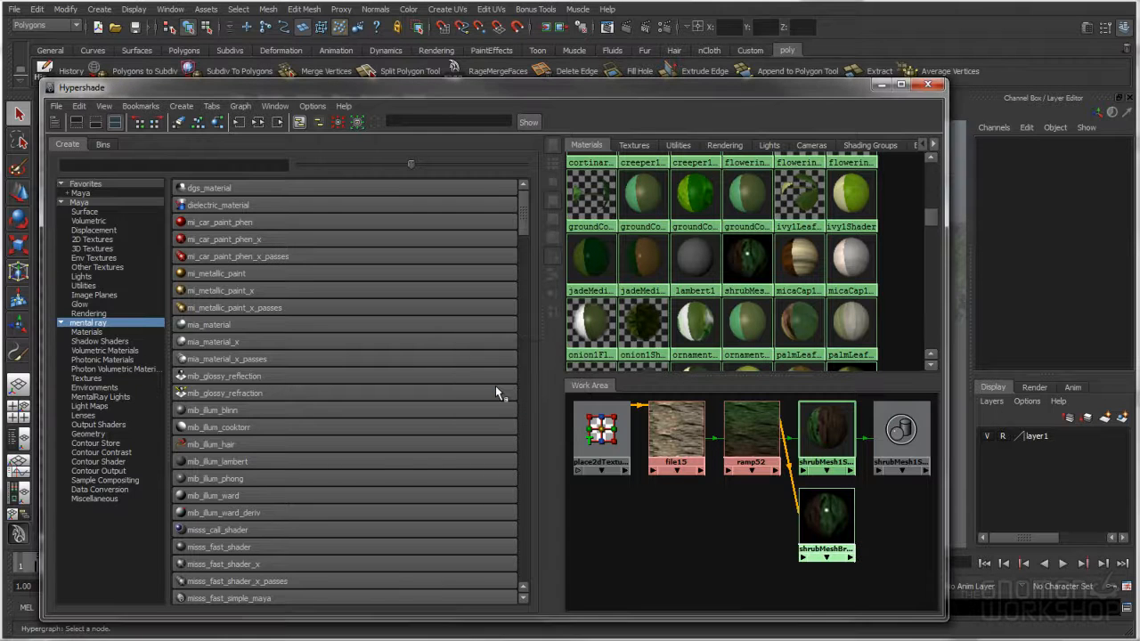
Select the shrub's leaf mesh and graph its material network in the Hypershade work area.
drag(727, 90, 708, 321)
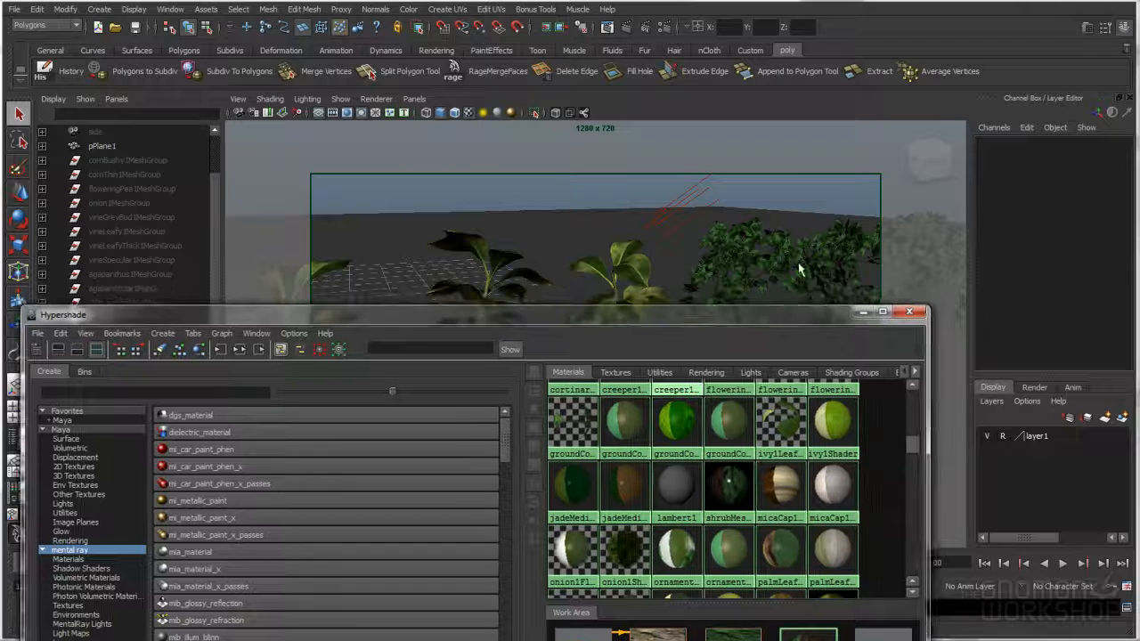
click(795, 287)
click(199, 349)
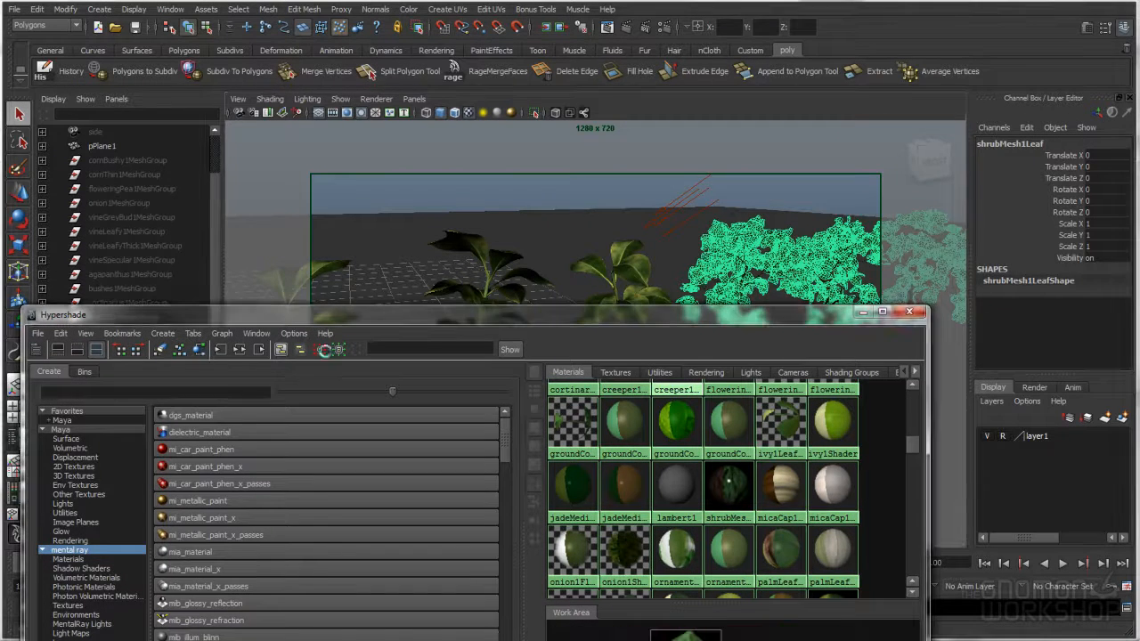
drag(494, 319, 512, 92)
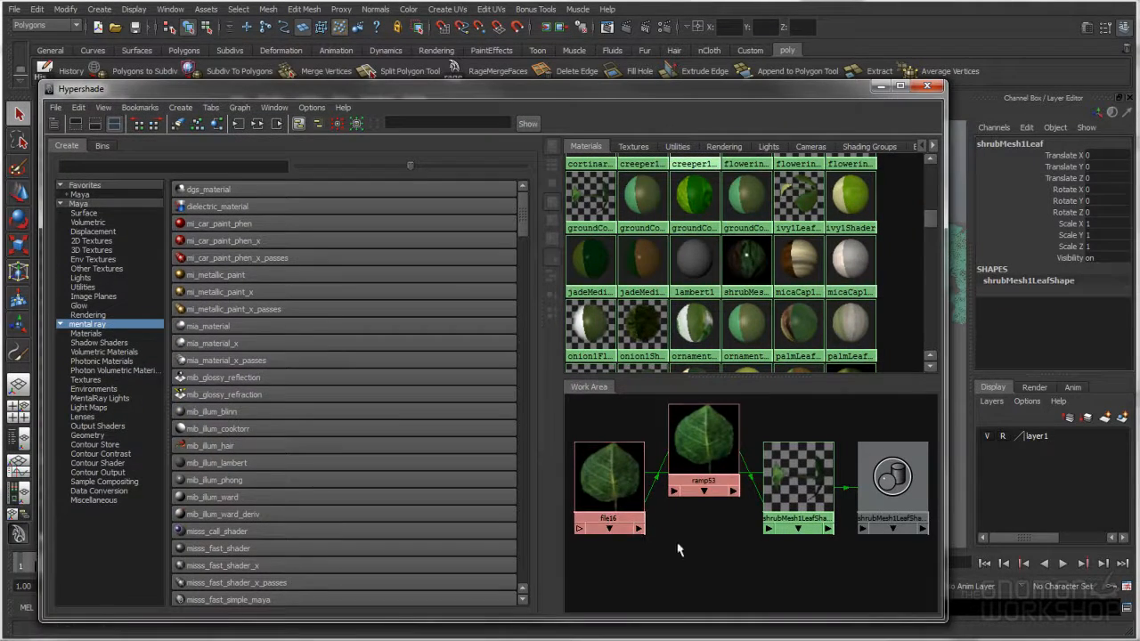
drag(686, 89, 693, 65)
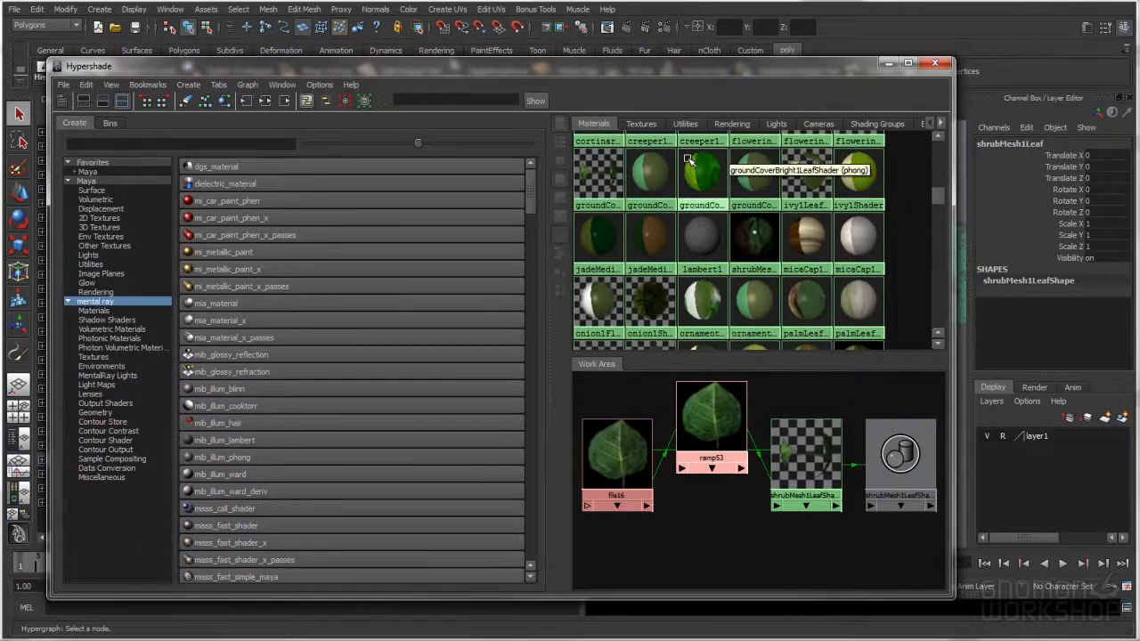
Move the file16 node clear of the shrub leaf's ramp connections and view the attributes of ramp53.
scroll(713, 506, down, 2)
alt+middle_drag(719, 503, 715, 490)
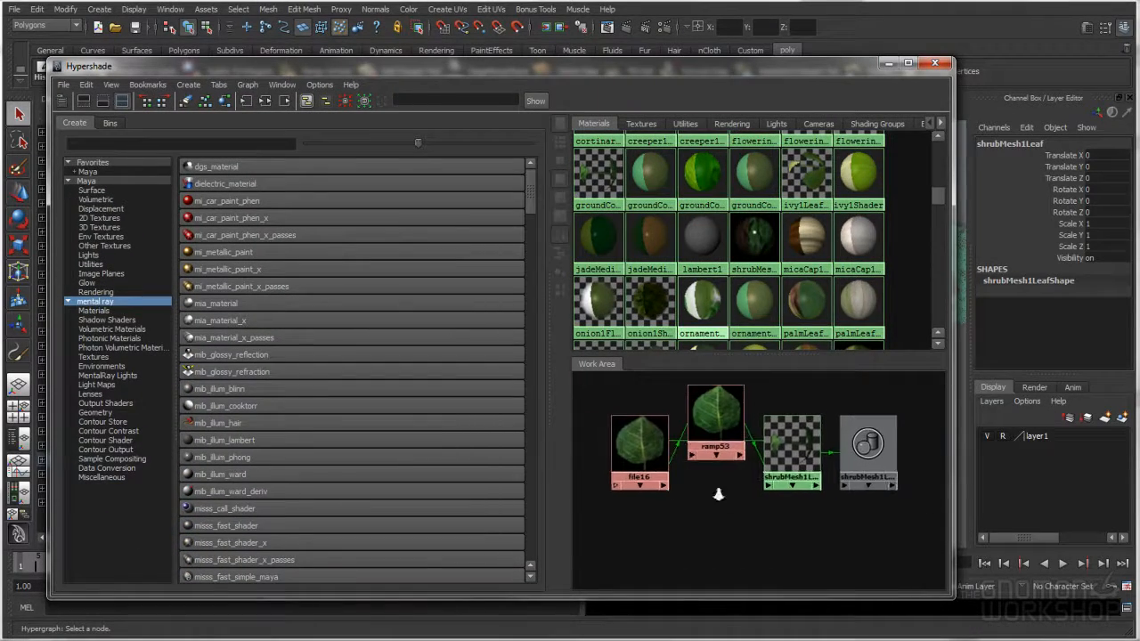
mouse_move(628, 446)
mouse_down()
mouse_move(636, 461)
mouse_move(624, 462)
mouse_up()
click(717, 415)
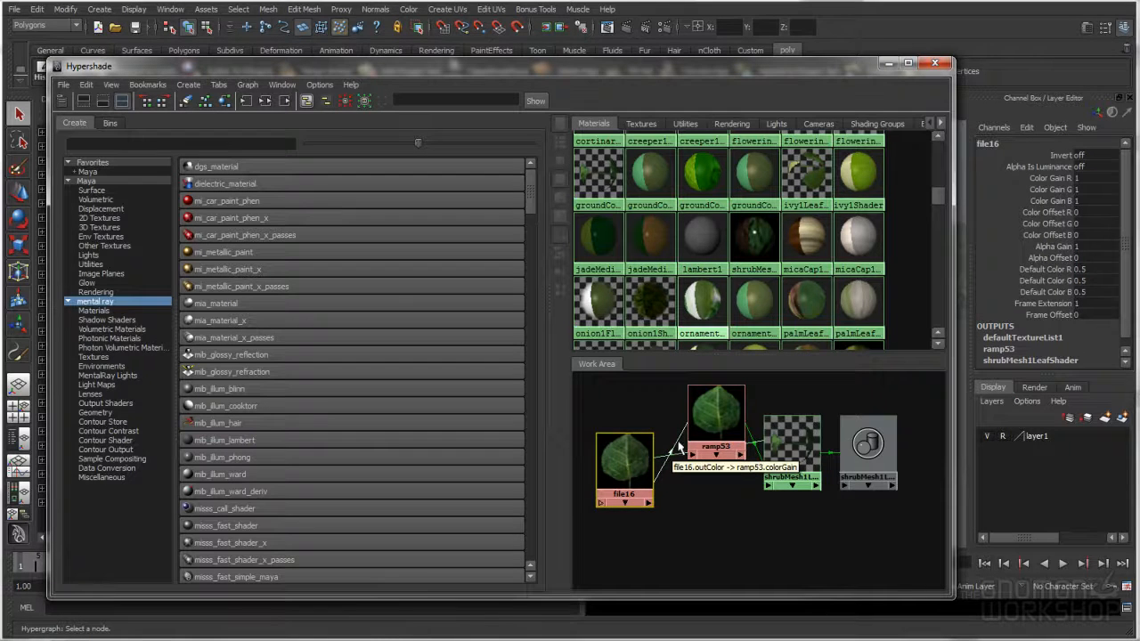
double_click(716, 411)
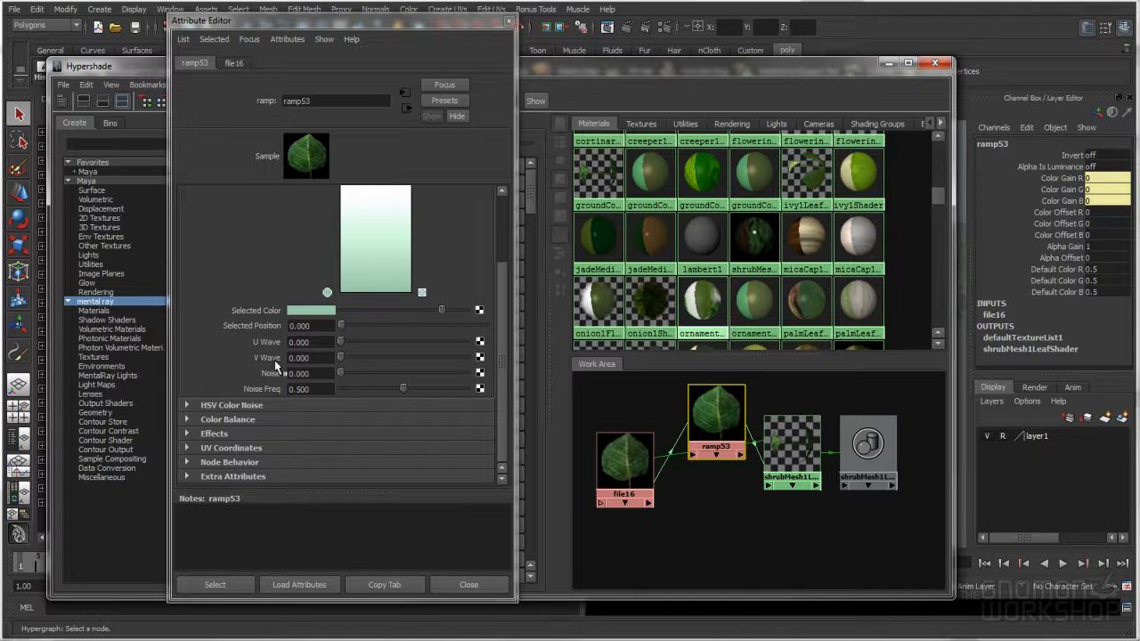
Examine ramp53's Color Balance settings, its Color Gain connection from file16 and its ramp colours.
click(234, 420)
scroll(386, 392, down, 2)
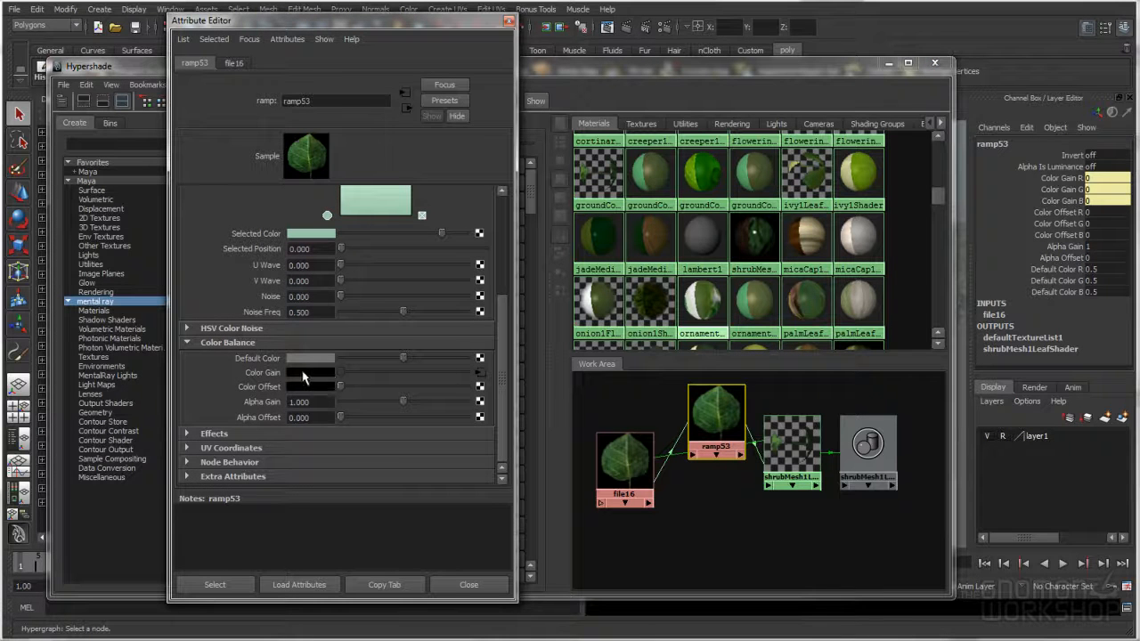
mouse_move(642, 489)
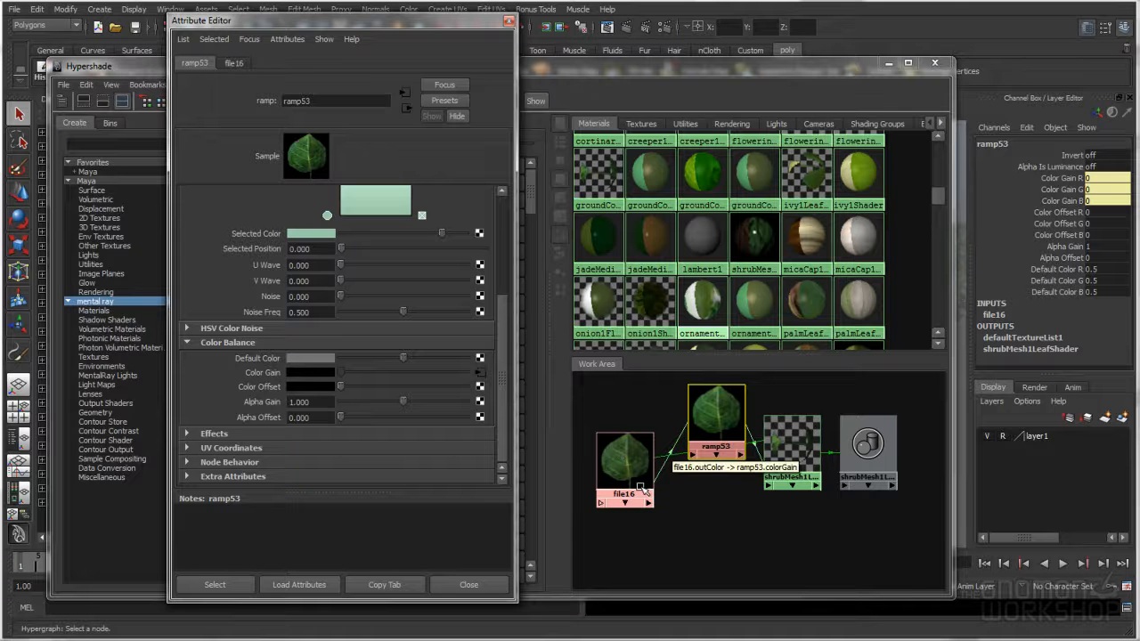
click(708, 436)
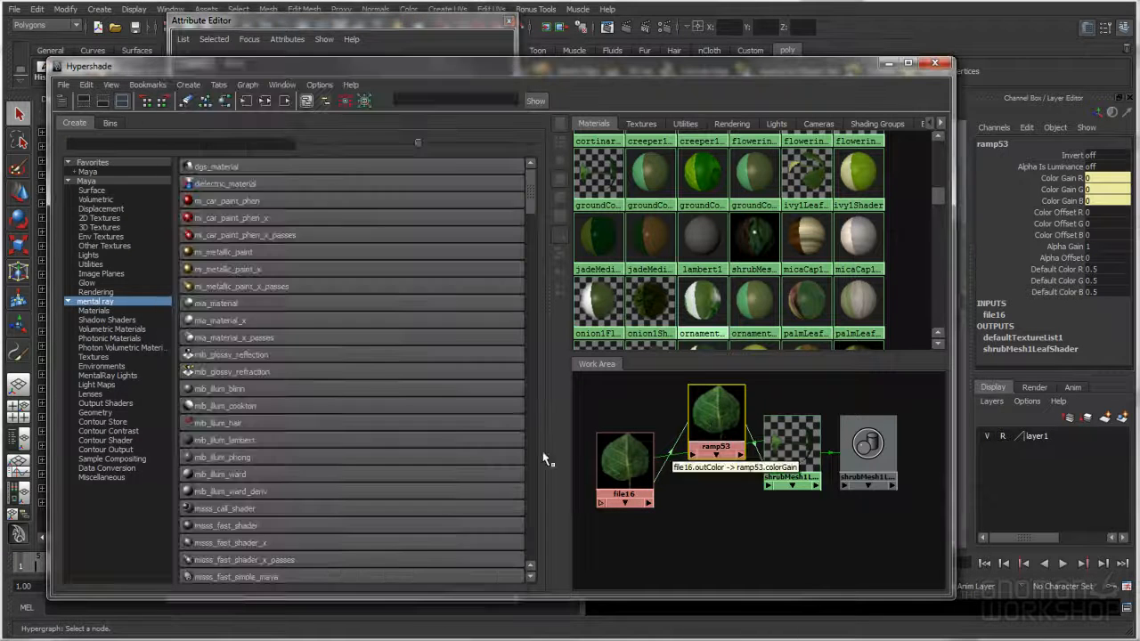
double_click(727, 420)
click(500, 252)
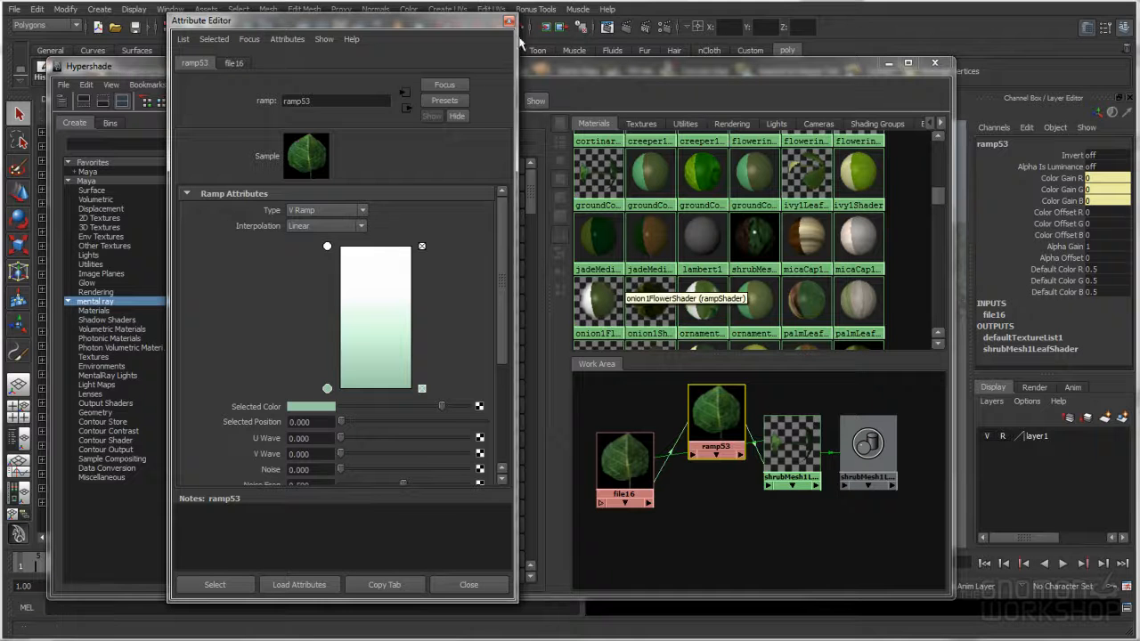
key(ctrl+a)
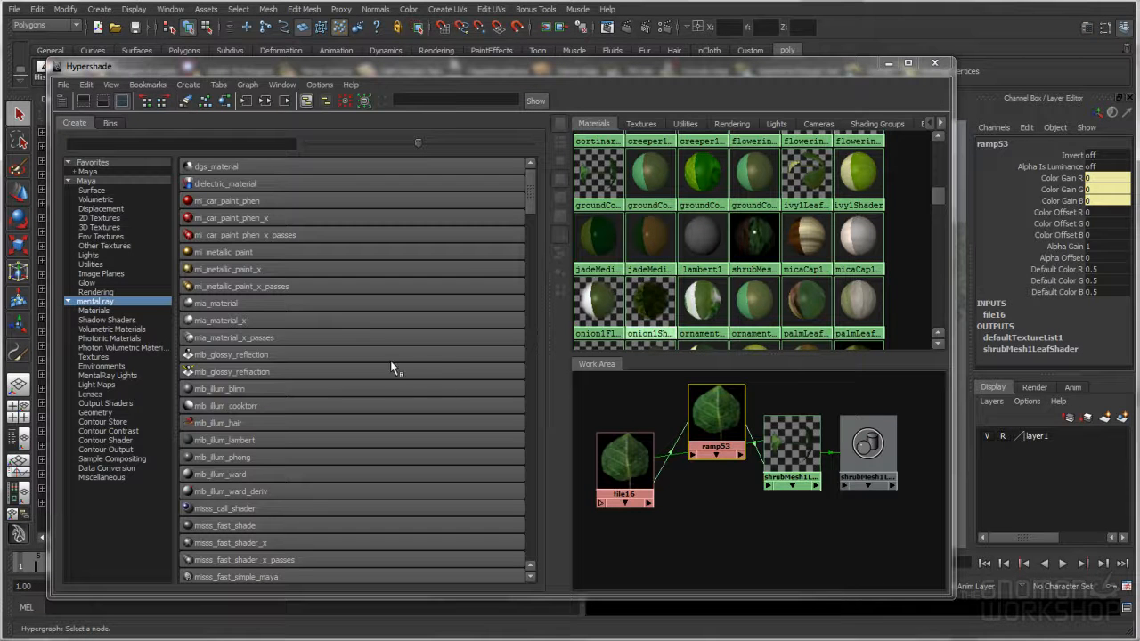
Create a mia_material_x node beneath the shrub leaf shader and spread the ramp53 and file16 nodes apart.
click(238, 321)
drag(592, 398, 784, 532)
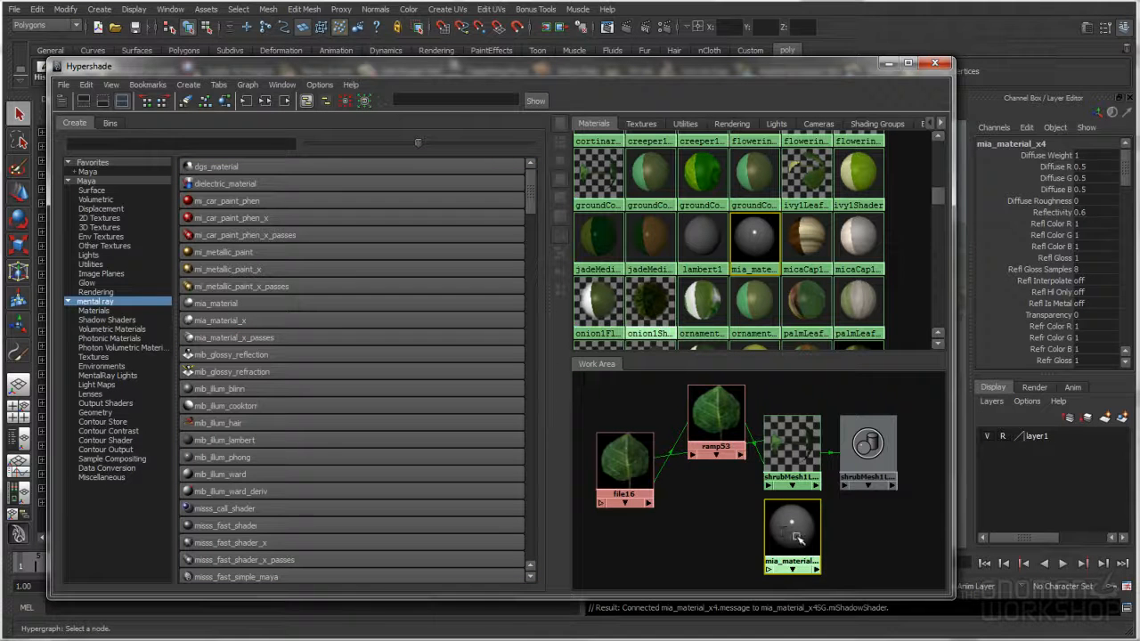
drag(719, 417, 713, 419)
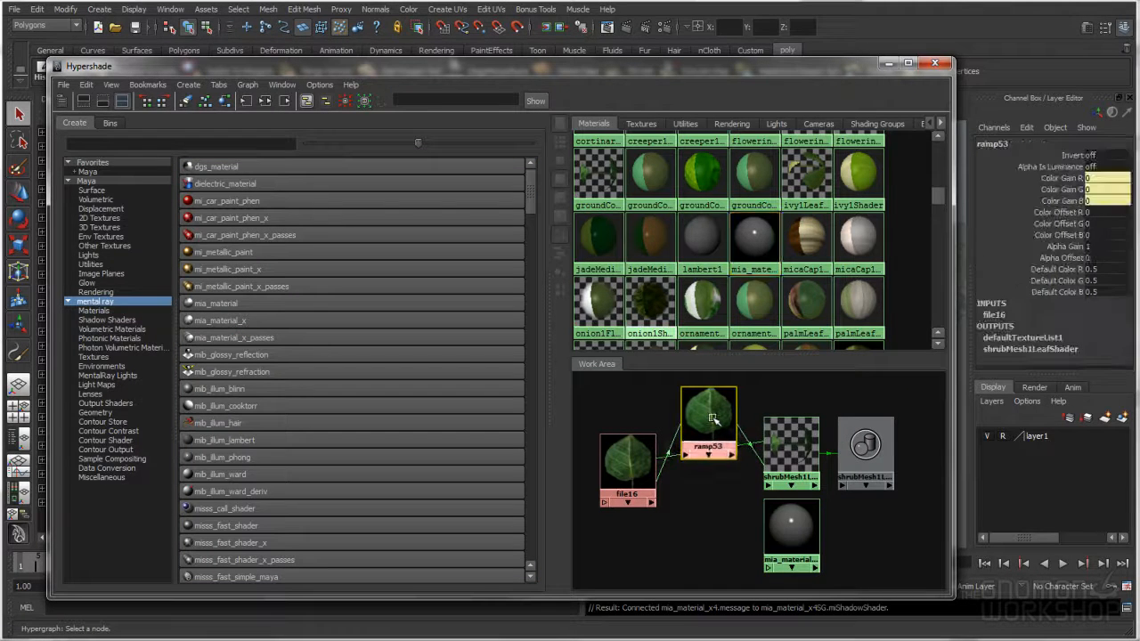
drag(794, 452, 799, 453)
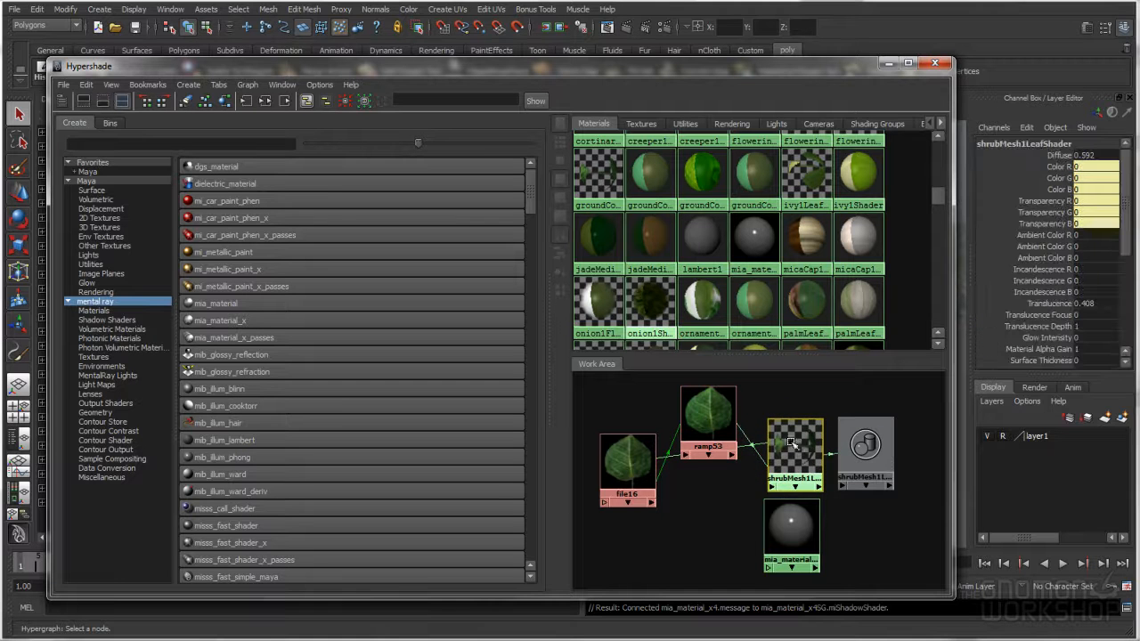
drag(707, 402, 701, 389)
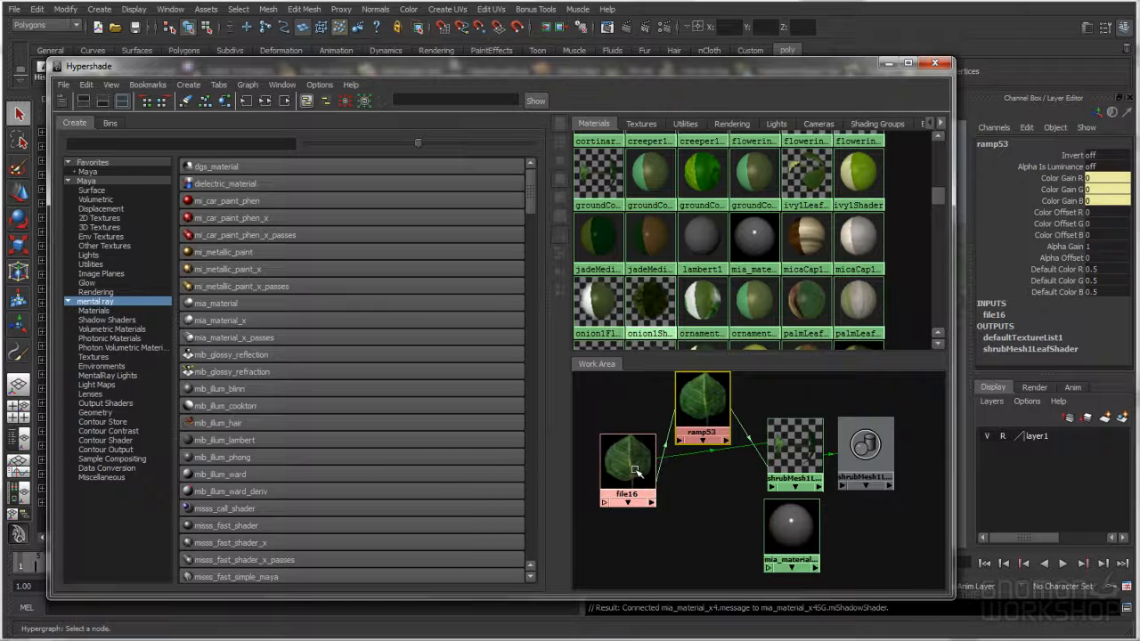
drag(635, 469, 636, 489)
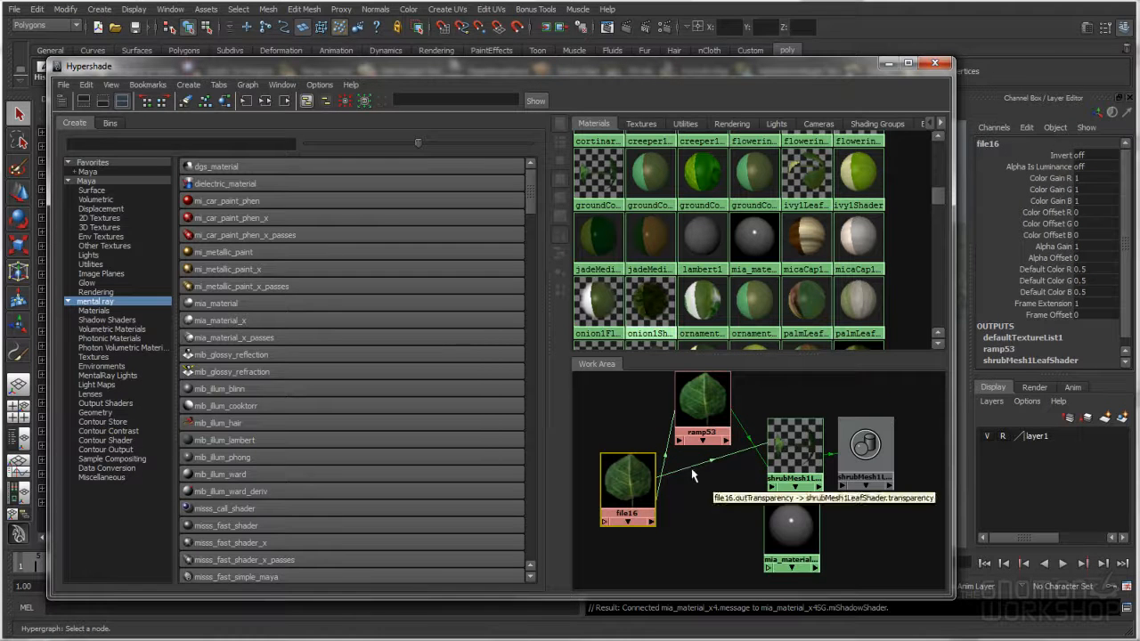
Examine the Reflection and Refraction attributes of the new mia_material_x for a transparency input.
double_click(788, 525)
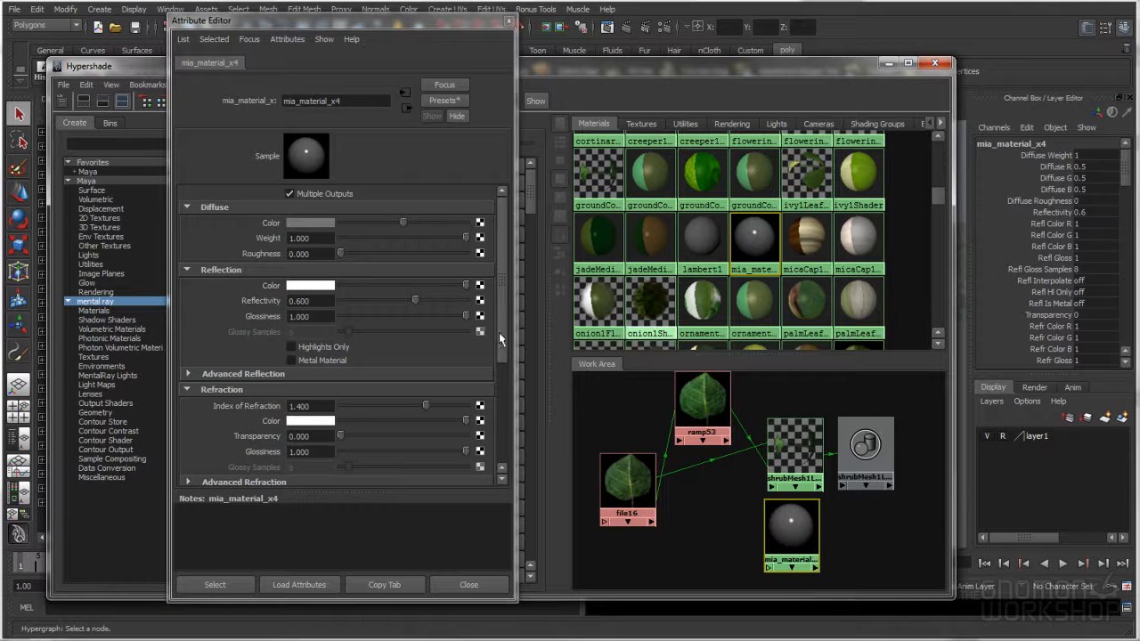
click(252, 374)
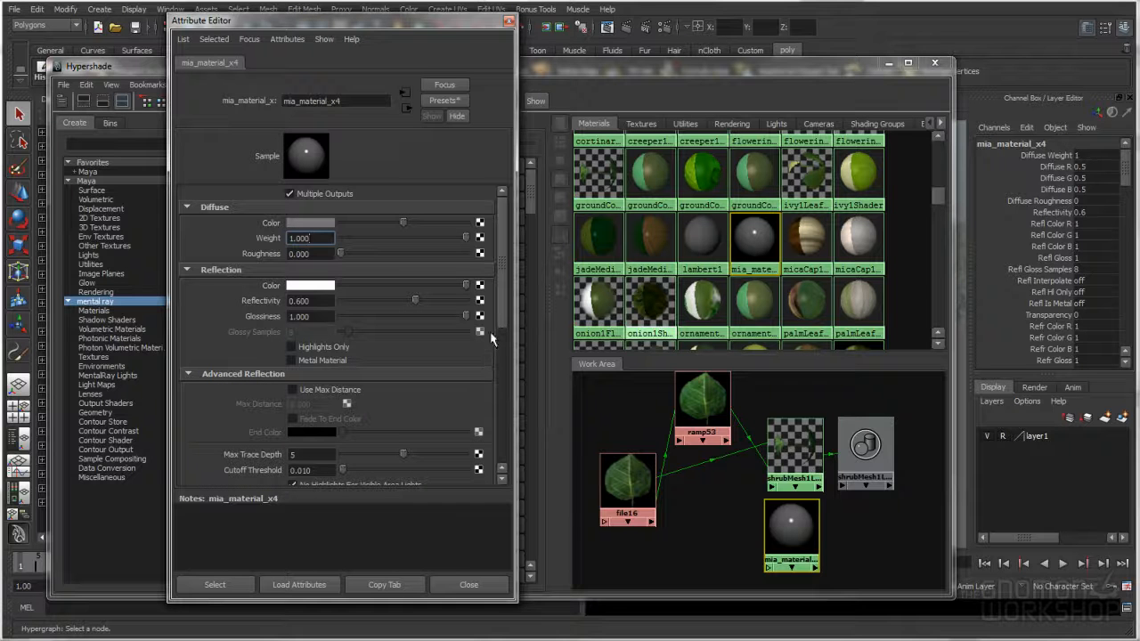
drag(506, 245, 506, 364)
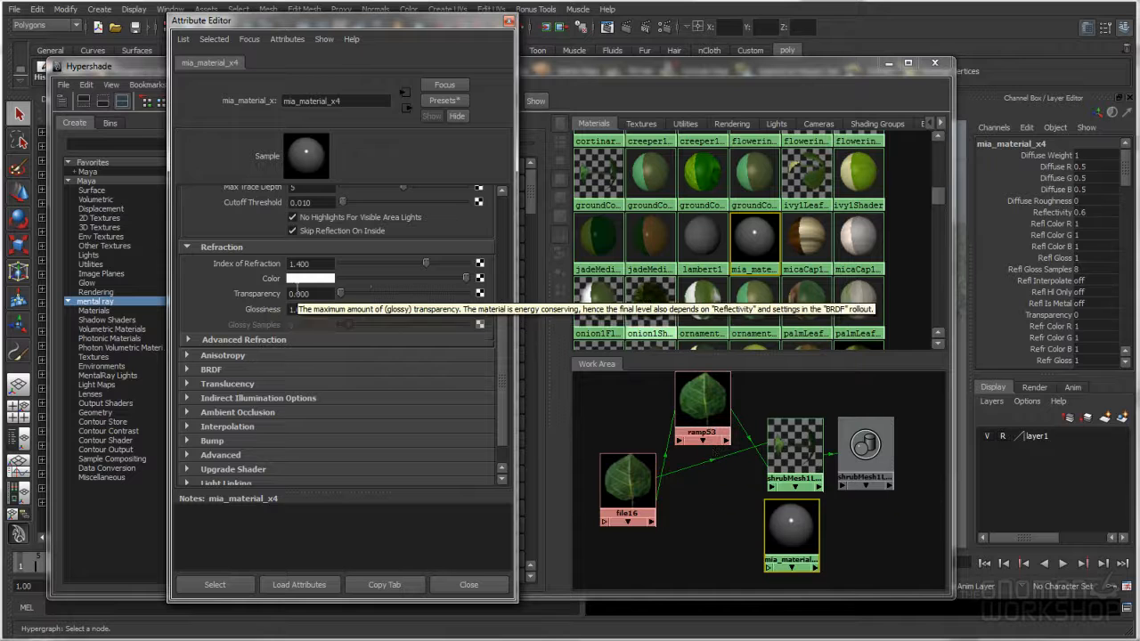
drag(505, 389, 505, 400)
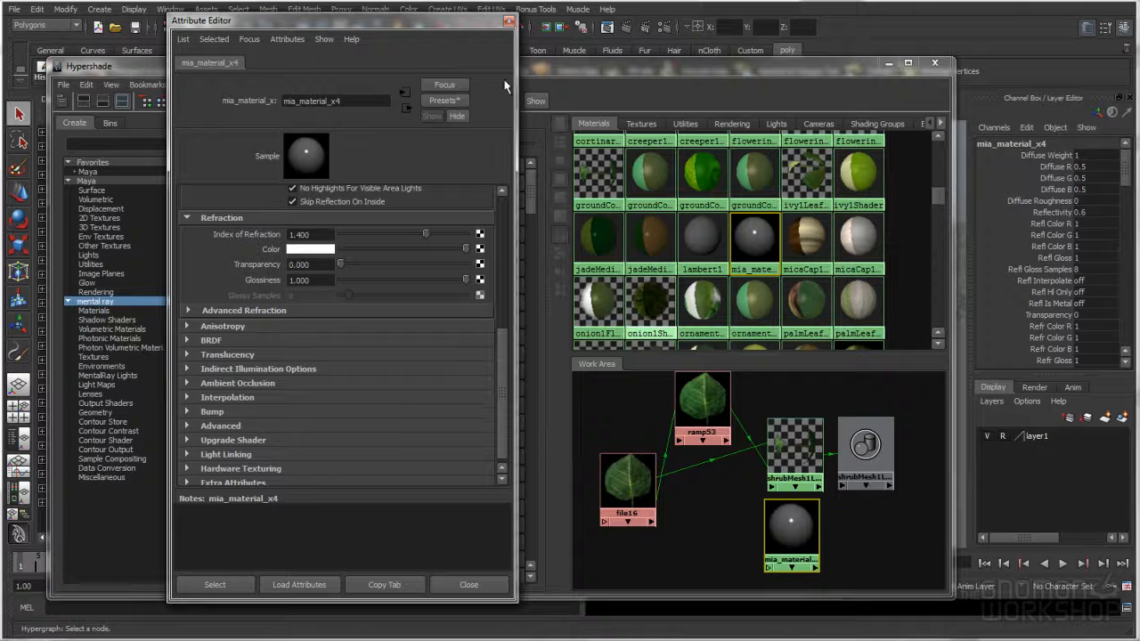
click(509, 21)
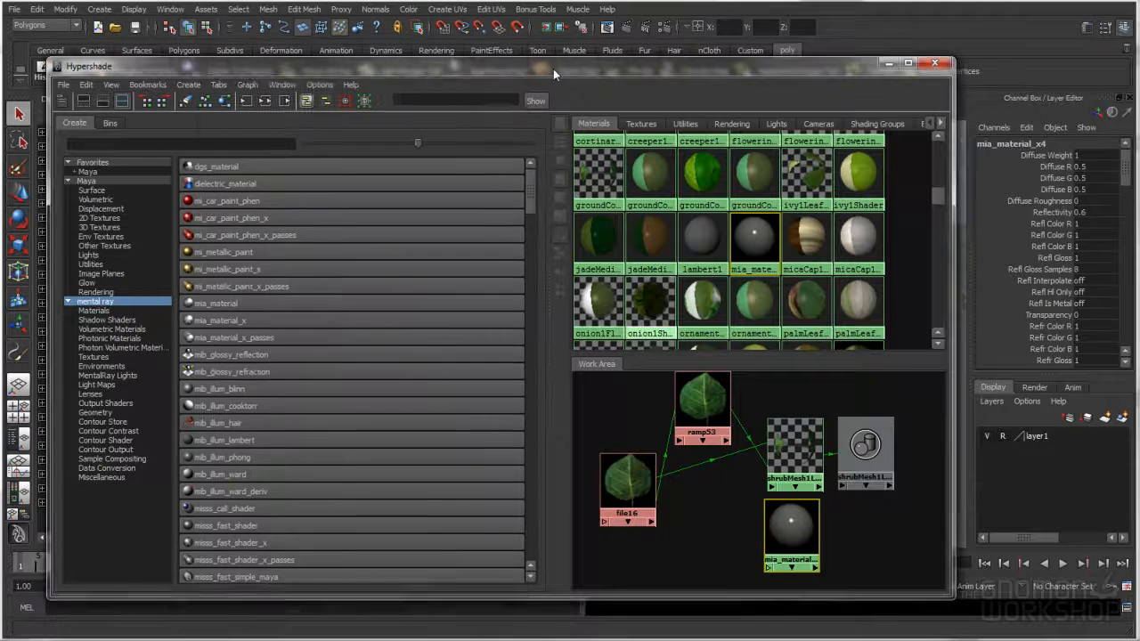
Move the new mia_material_x node slightly closer to the old leaf shader and rename it shrubMeshLeaf_MIA.
drag(550, 65, 596, 49)
drag(842, 437, 840, 427)
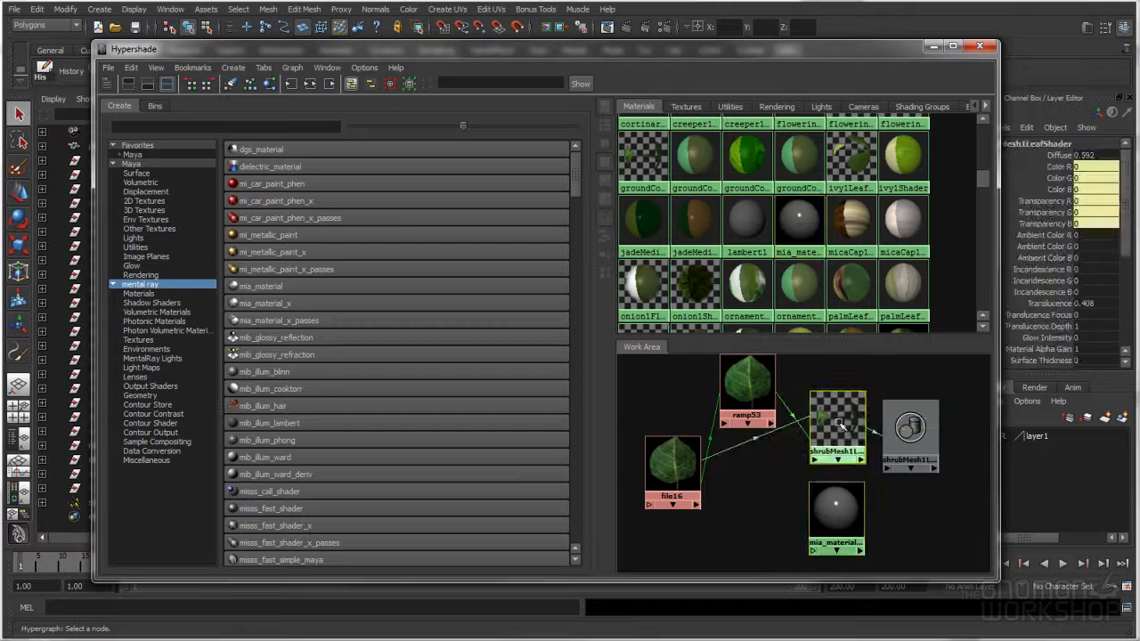
drag(842, 498, 845, 489)
ctrl+double_click(845, 489)
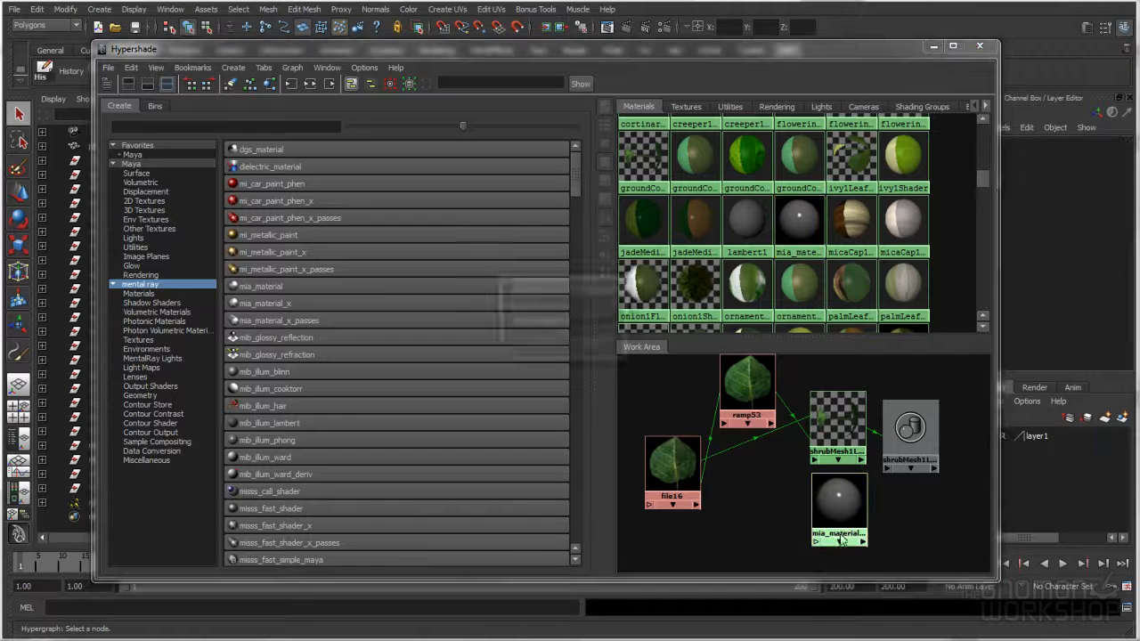
text(shrubMeshLeaf_MIA)
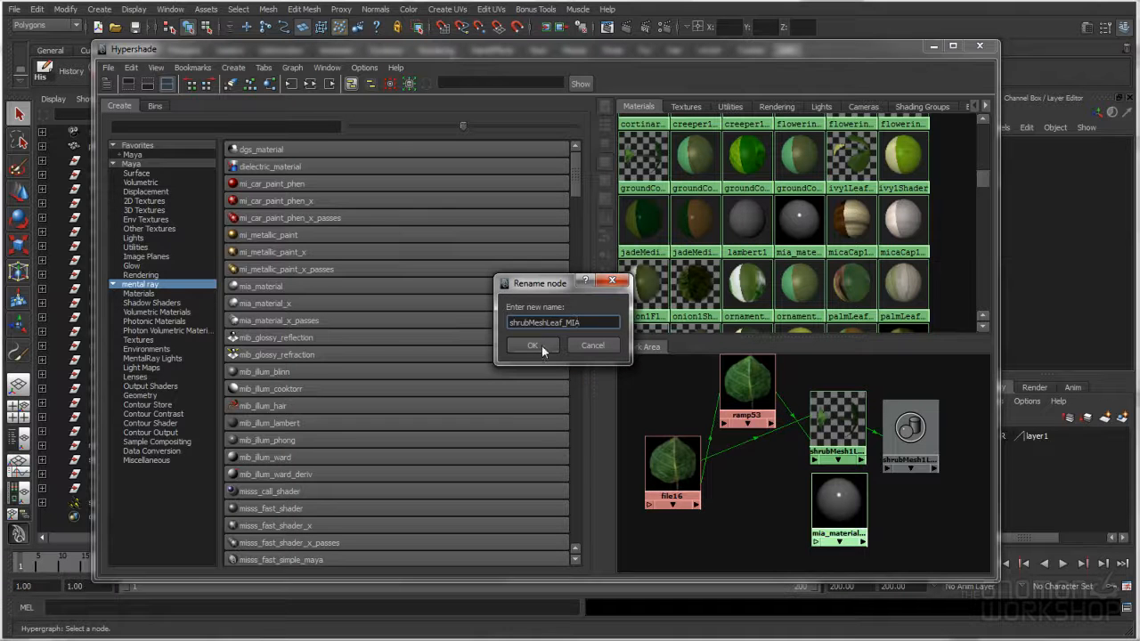
click(533, 345)
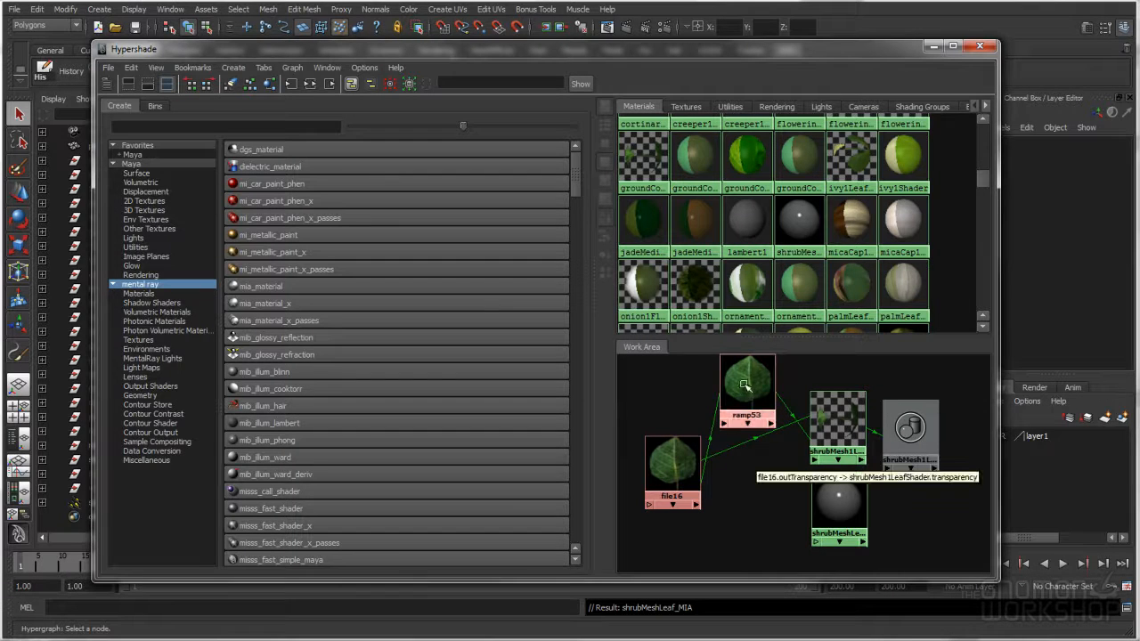
Connect ramp53 to the diffuse input of shrubMeshLeaf_MIA and assign that material to the objects using the old leaf shader.
middle_drag(751, 385, 827, 501)
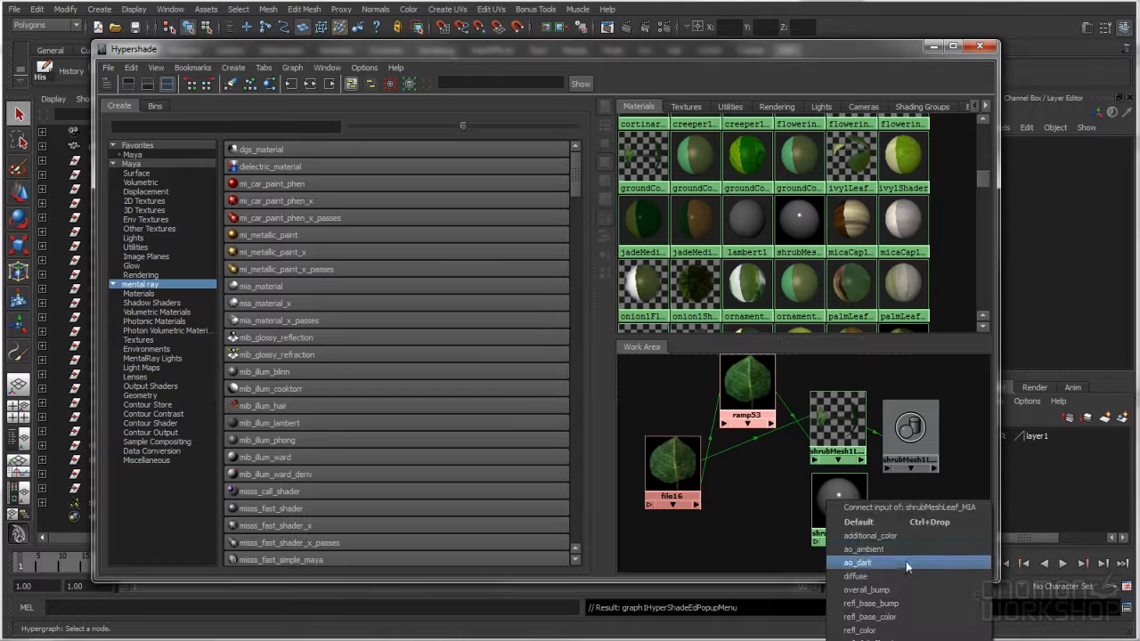
click(901, 577)
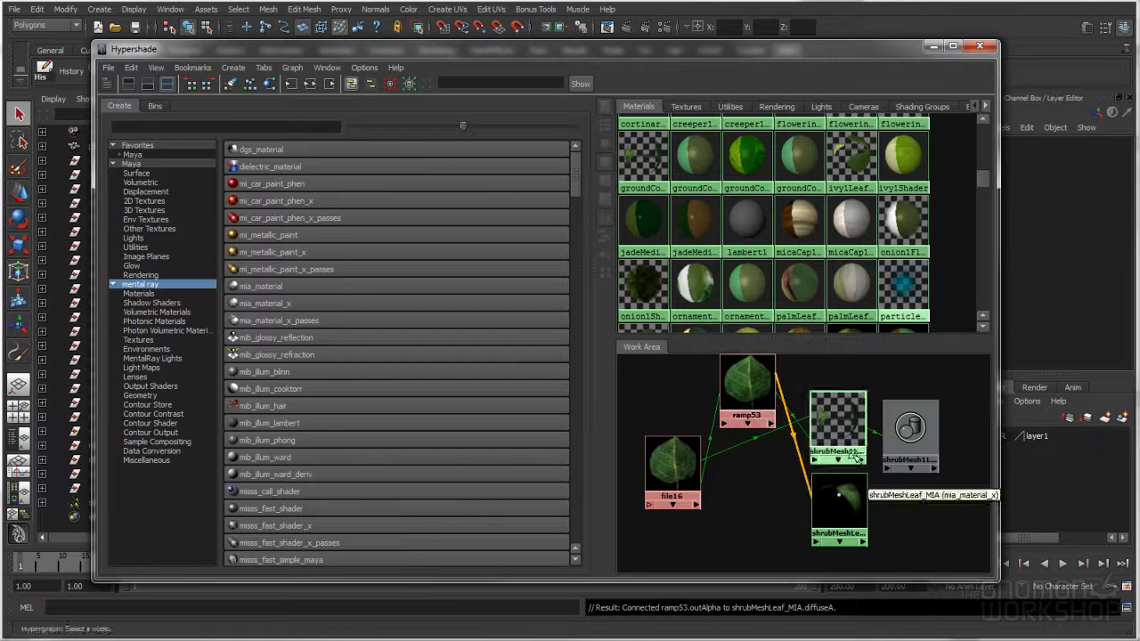
right_drag(831, 416, 903, 415)
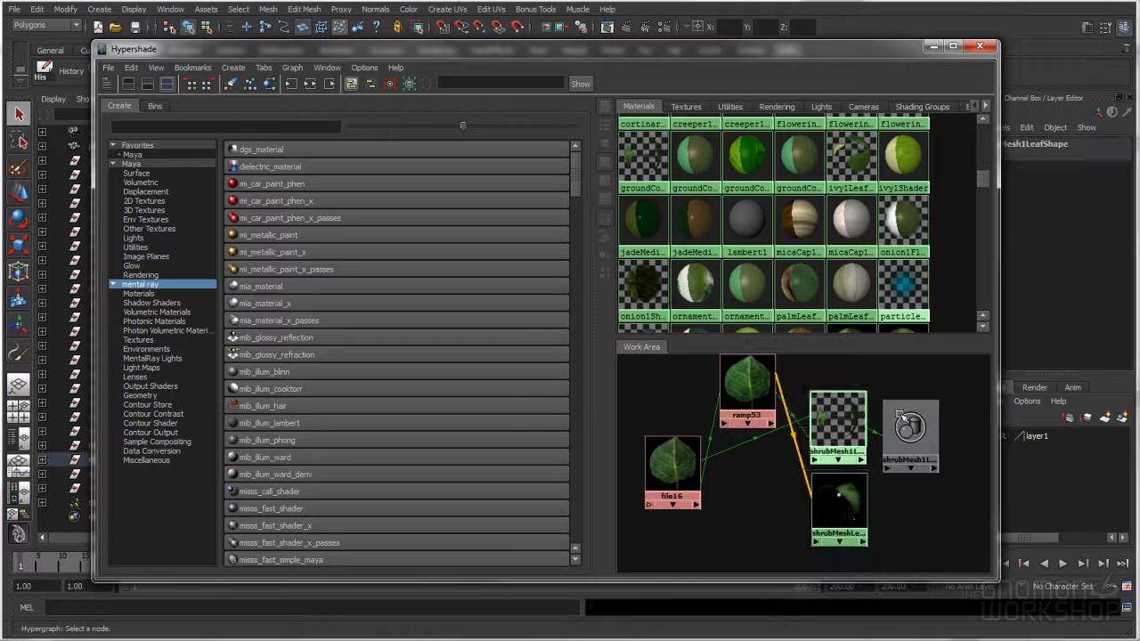
right_drag(839, 506, 839, 470)
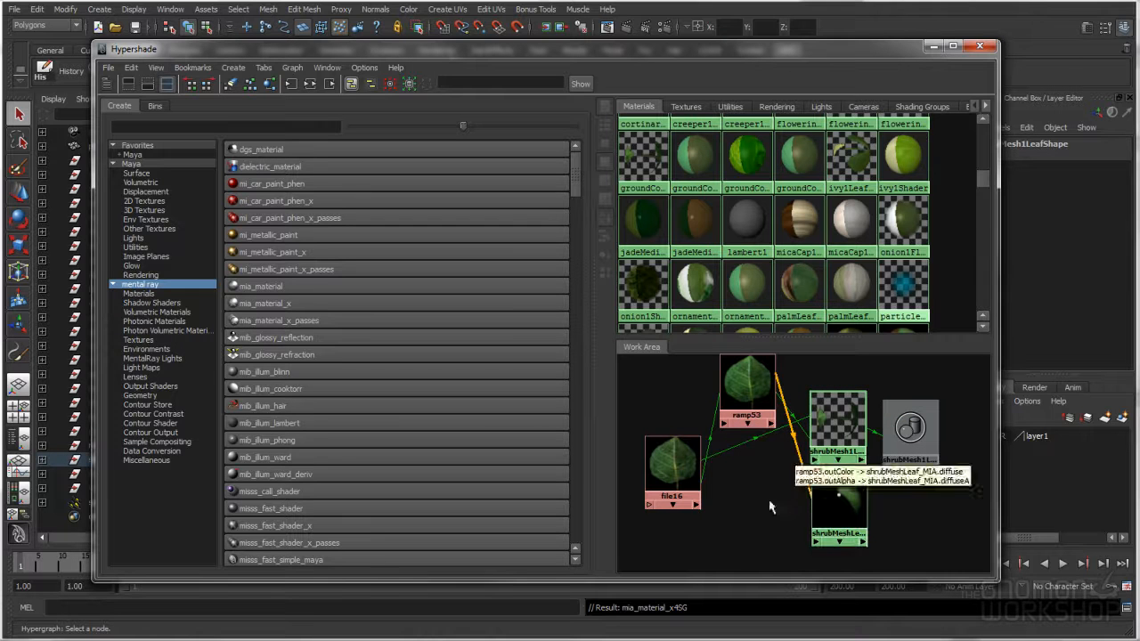
Deselect the shrub leaf mesh and inspect its leaves up close in the viewport.
drag(756, 52, 740, 375)
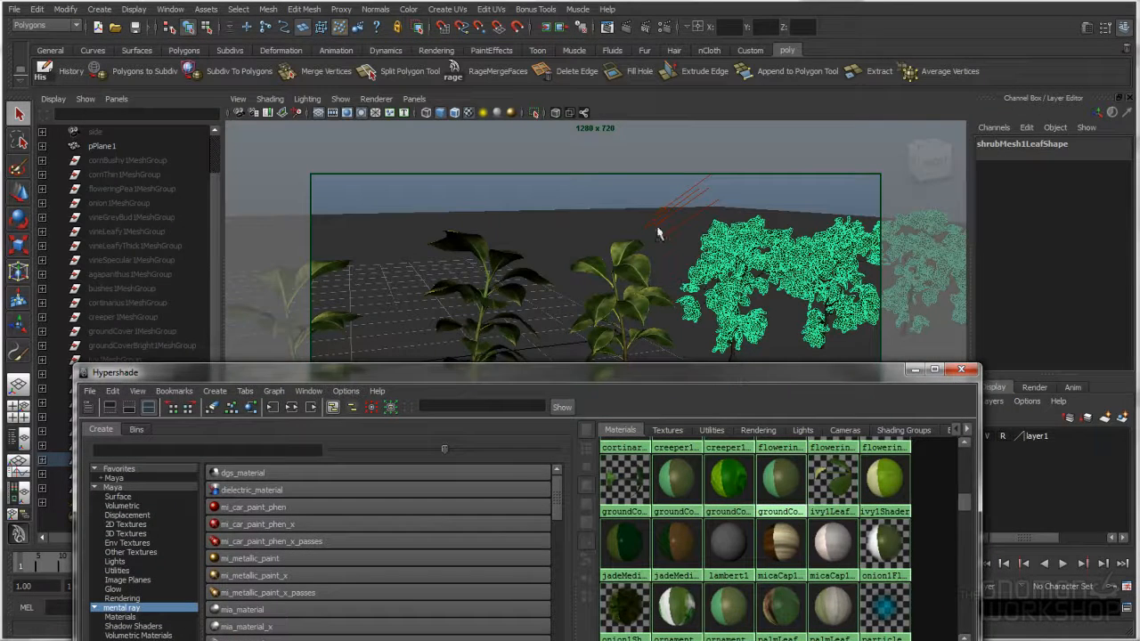
click(611, 188)
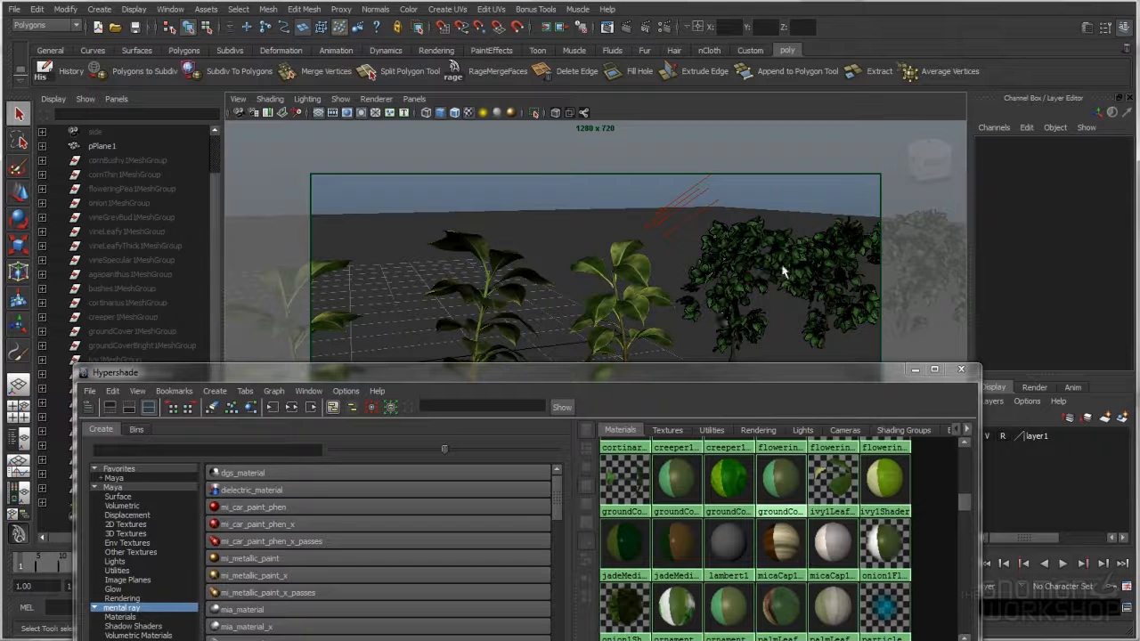
alt+right_drag(685, 269, 746, 281)
alt+middle_drag(781, 257, 730, 248)
alt+right_drag(730, 257, 731, 272)
alt+middle_drag(684, 258, 712, 261)
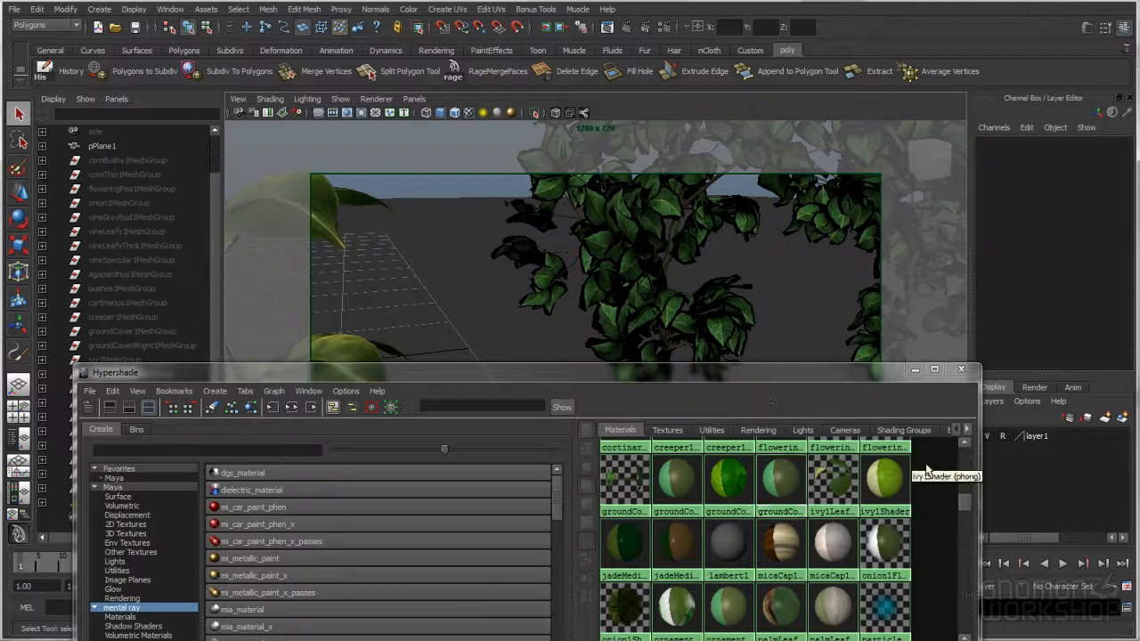
drag(806, 369, 835, 55)
click(985, 564)
click(661, 356)
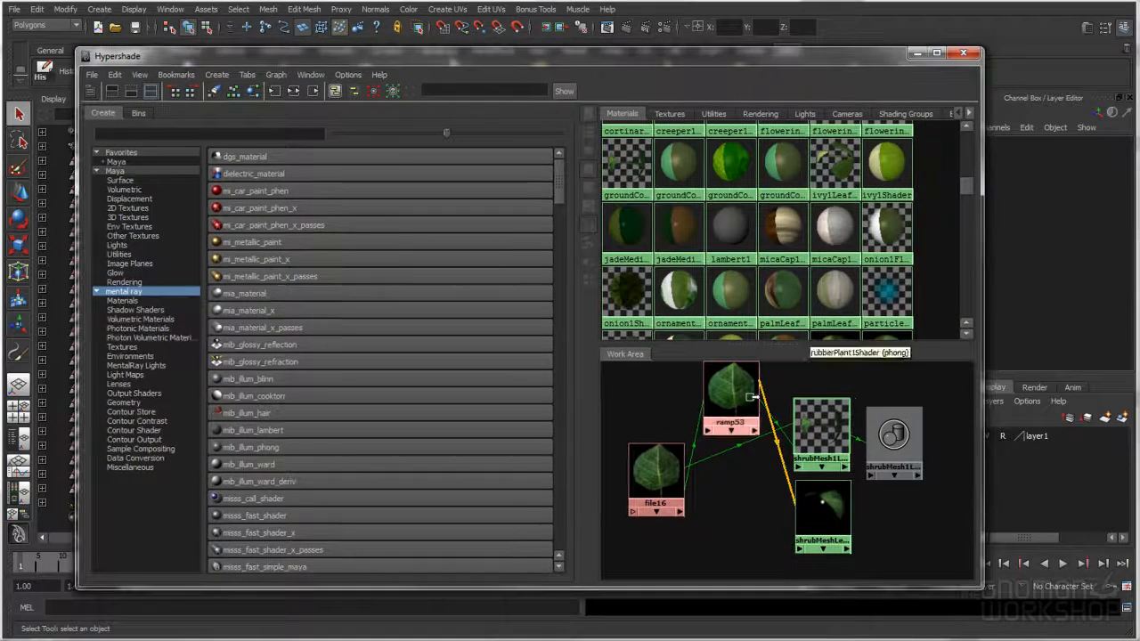
Reposition the file16 node slightly away from ramp53 to separate its outgoing connections in the work area.
alt+right_drag(746, 517, 733, 517)
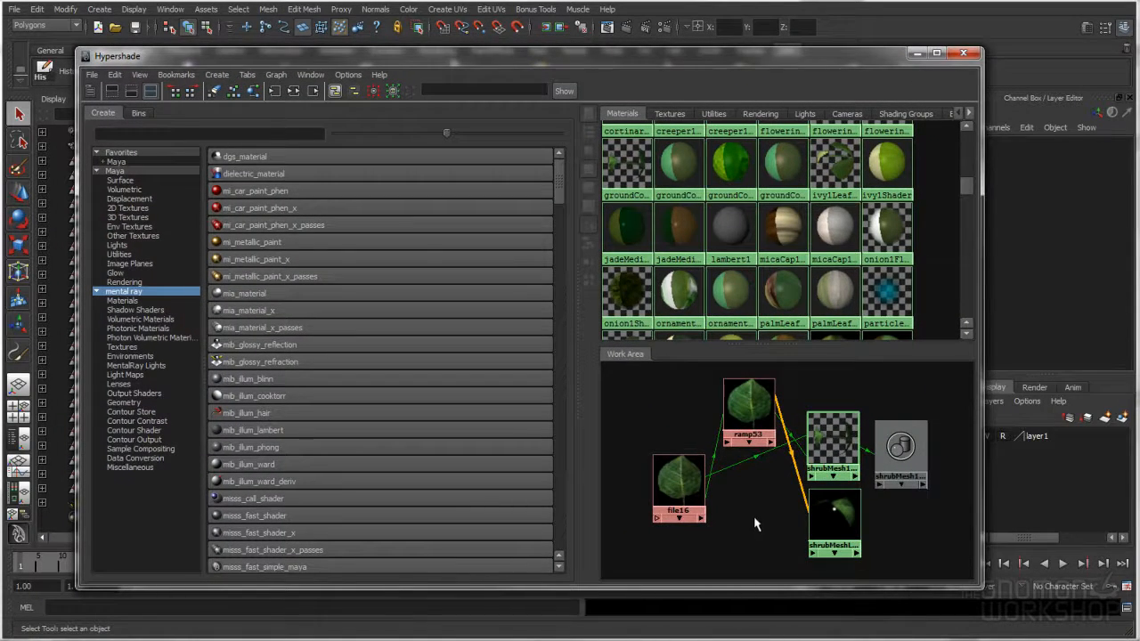
click(833, 512)
alt+right_drag(824, 521, 746, 466)
drag(698, 445, 679, 452)
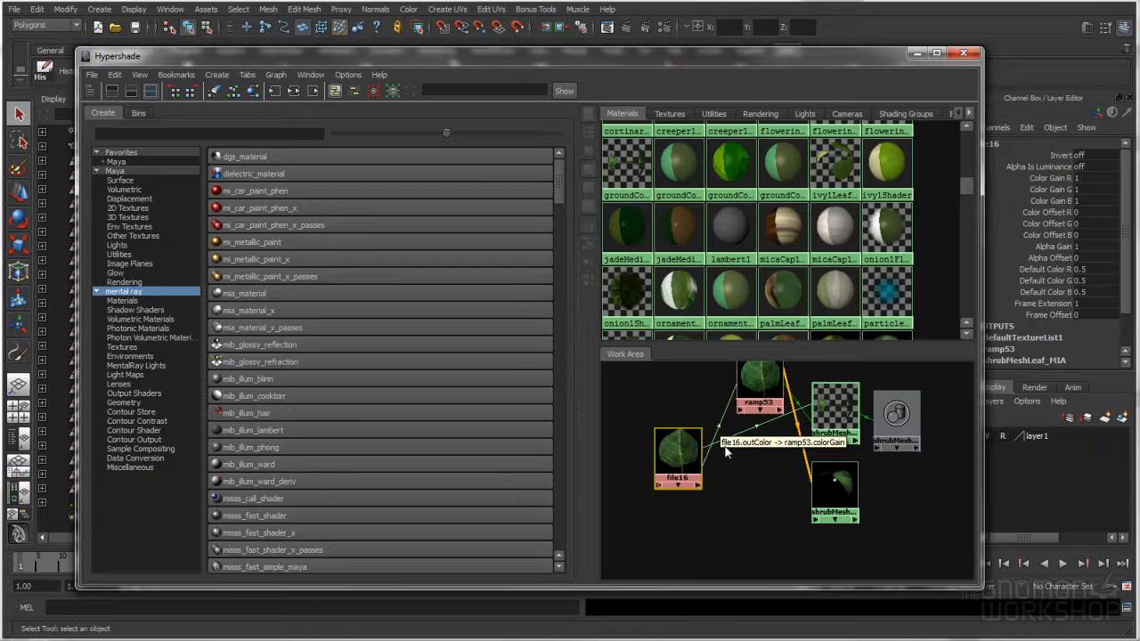
Locate the Cutout Opacity attribute in the Advanced section of shrubMeshLeaf_MIA, with the Diffuse, Reflection and Refraction sections collapsed.
double_click(833, 490)
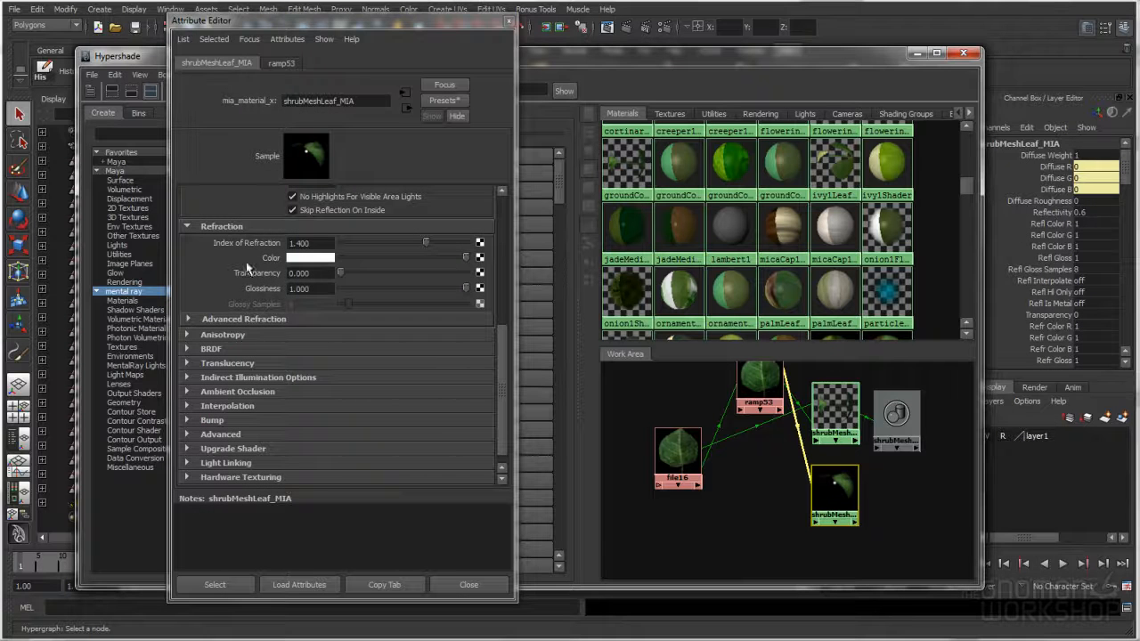
click(232, 228)
scroll(505, 214, up, 5)
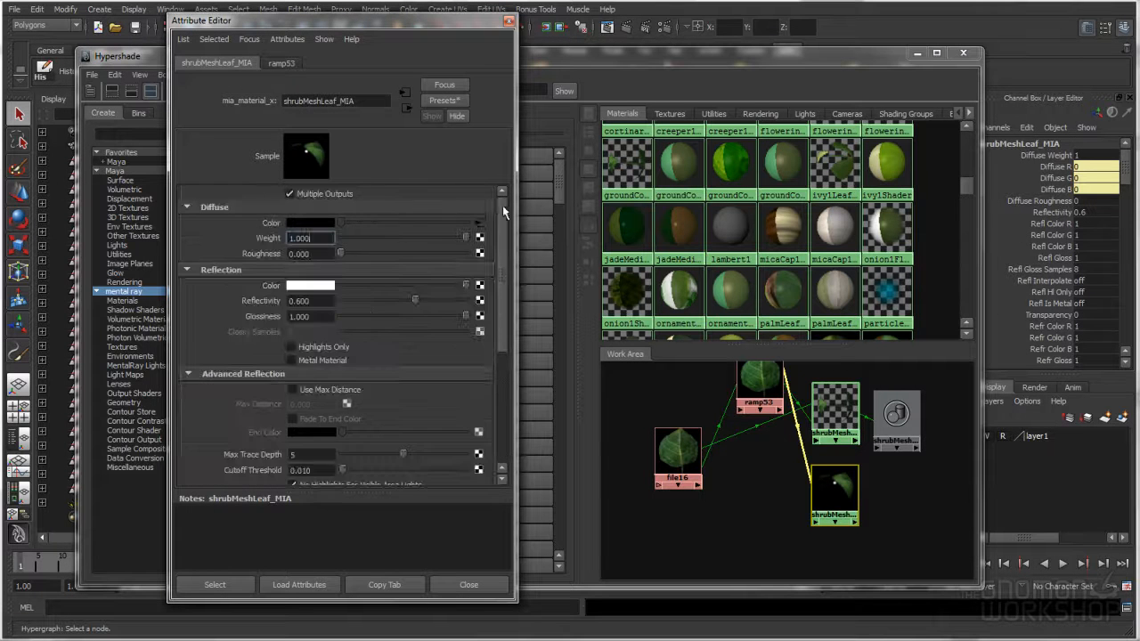
click(215, 207)
click(218, 222)
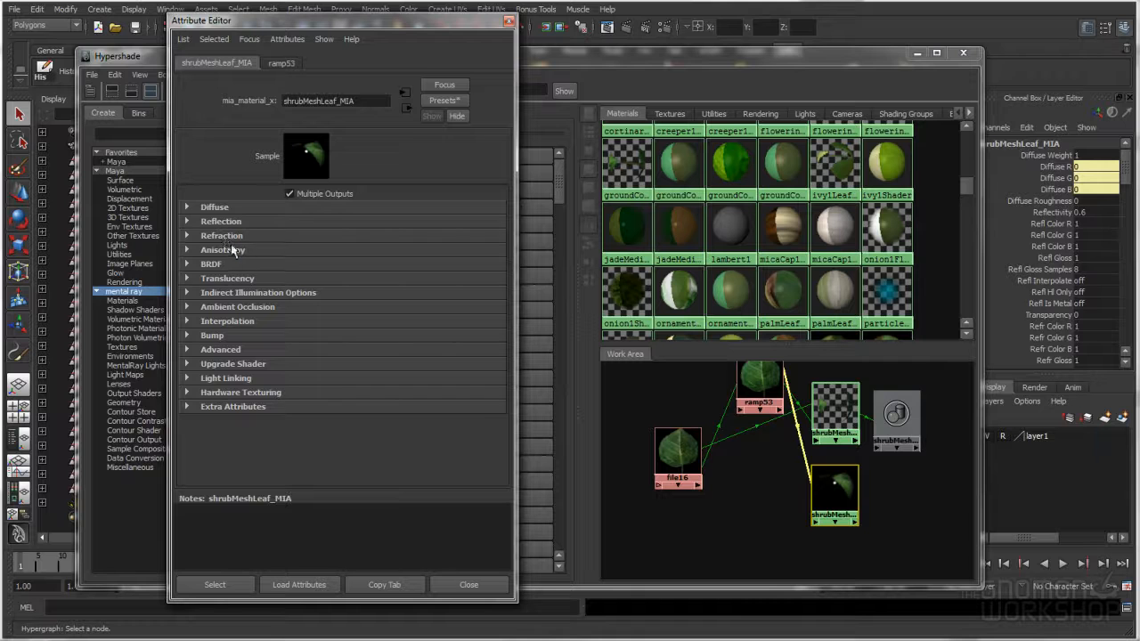
click(223, 236)
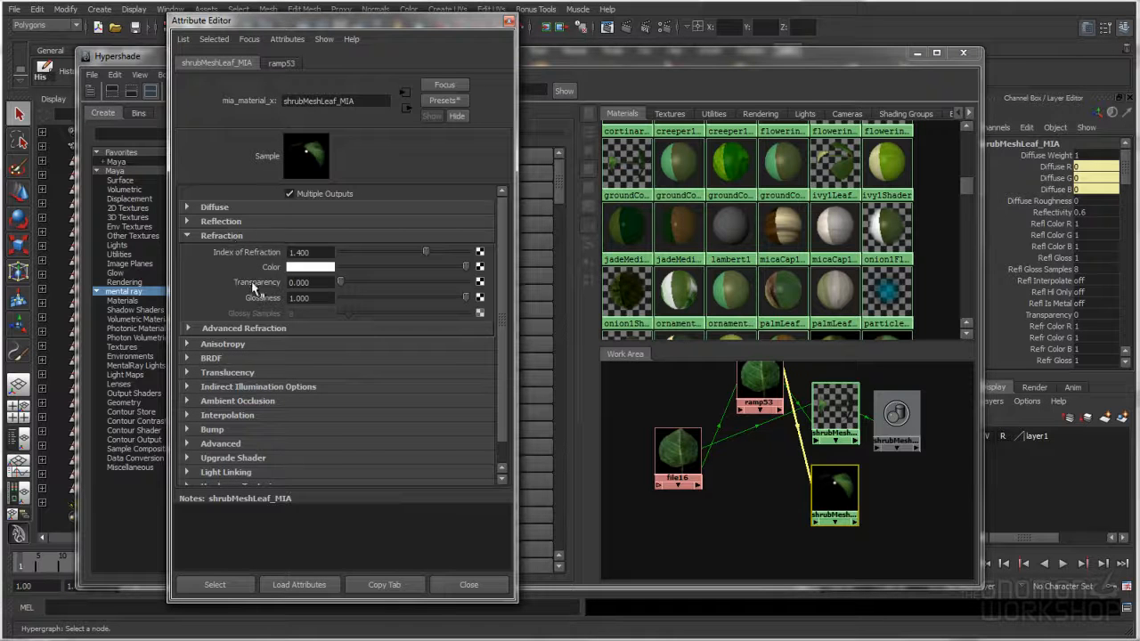
click(228, 236)
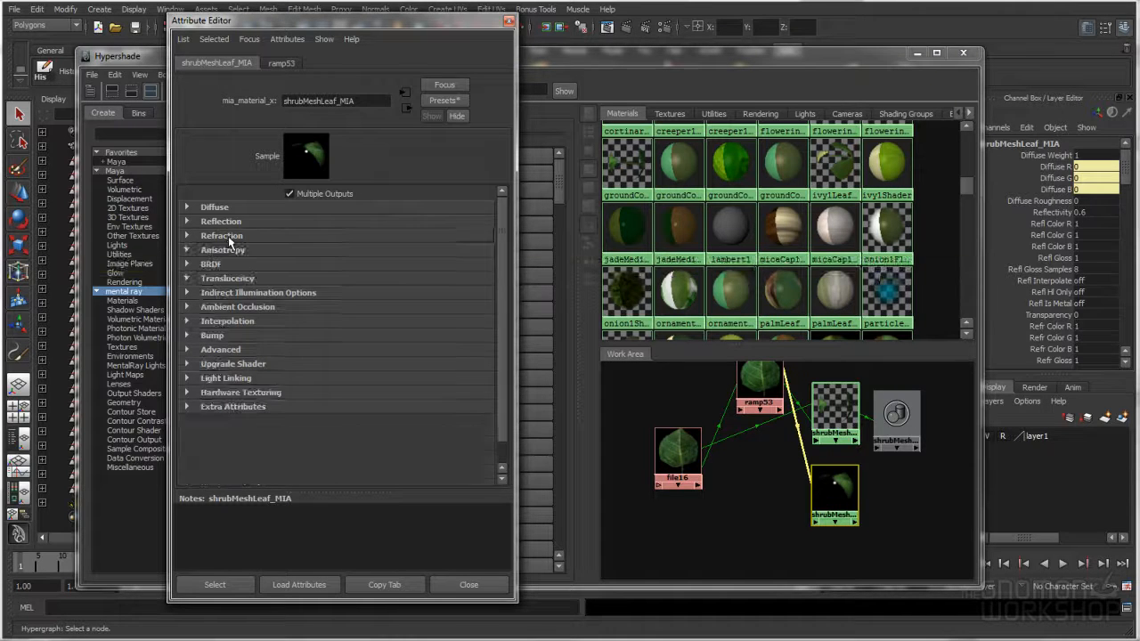
click(235, 351)
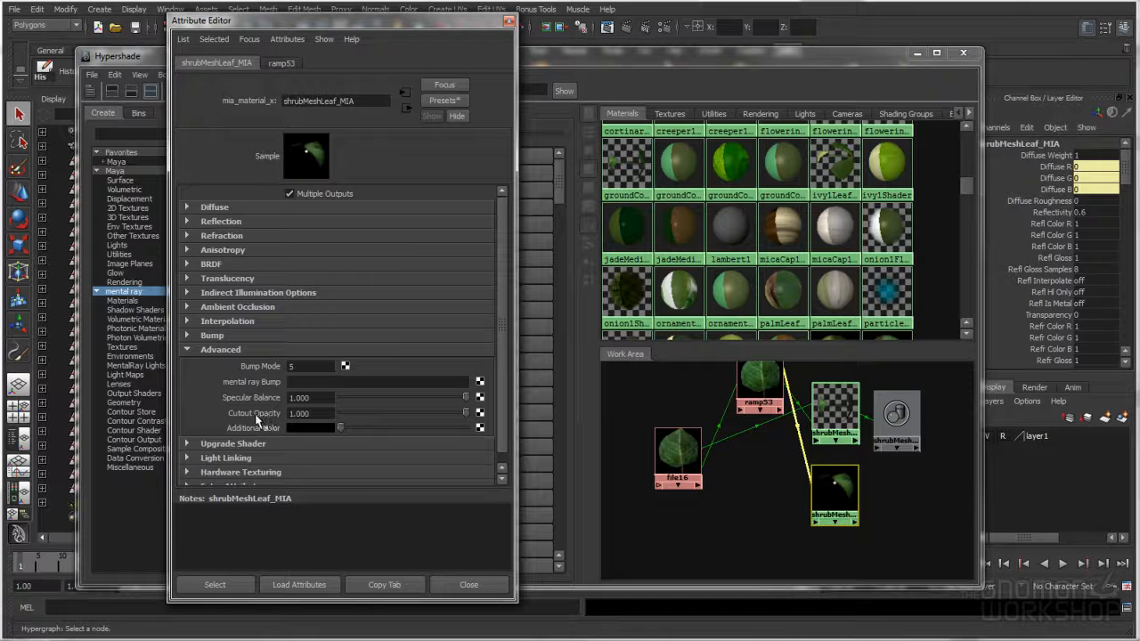
Rearrange the file16 and shrubMeshLeaf_MIA nodes in the work area to leave room between them for utility nodes.
mouse_move(264, 421)
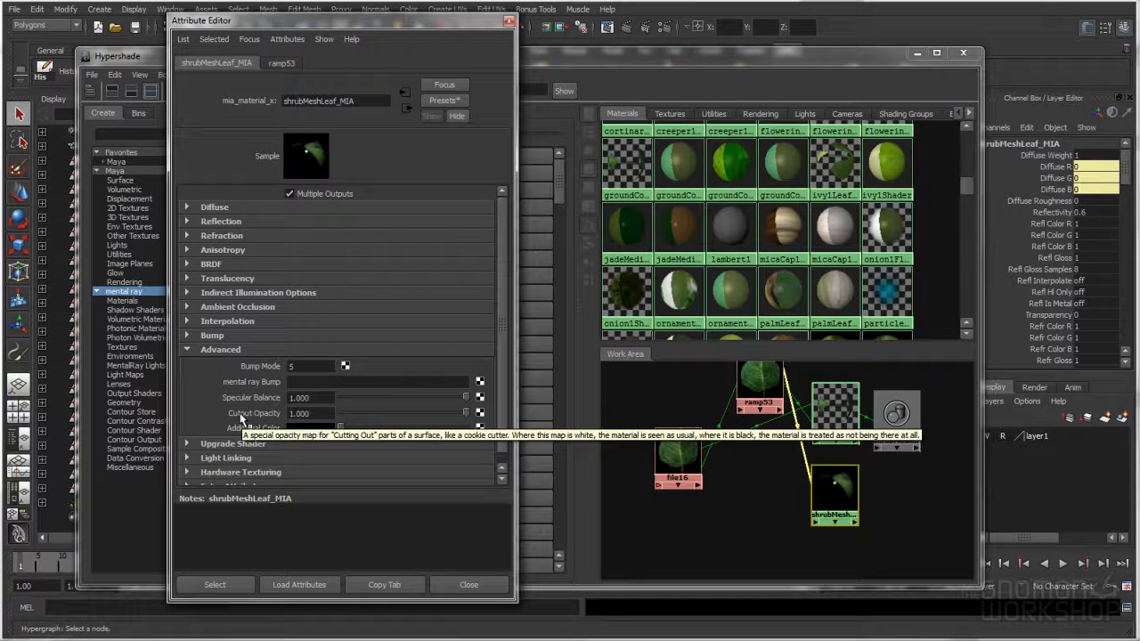
drag(690, 459, 662, 459)
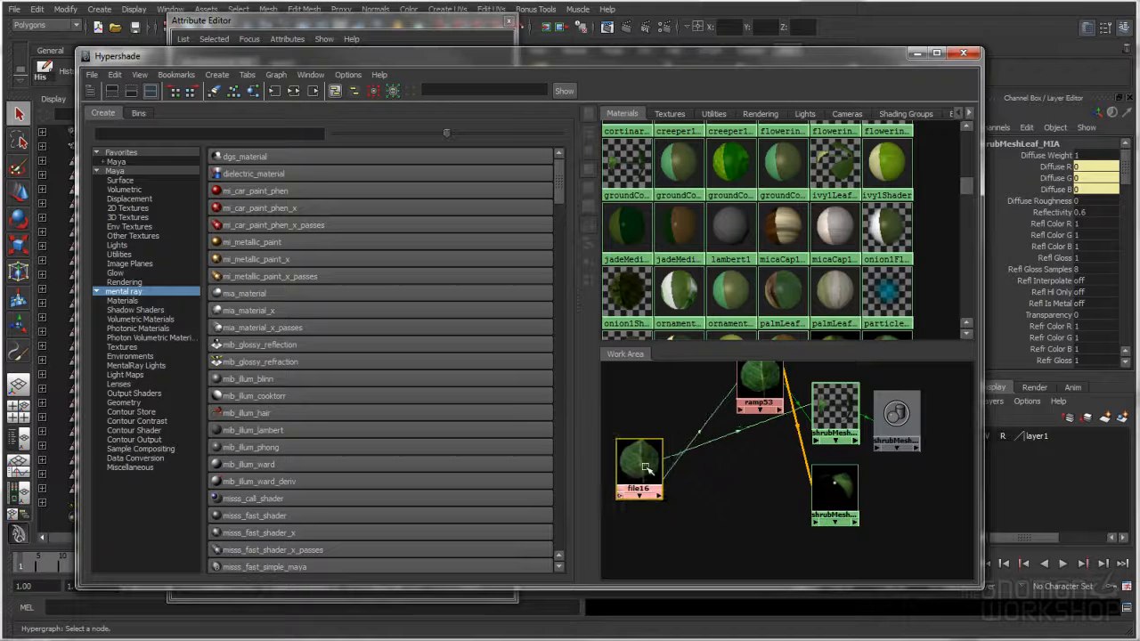
drag(835, 488, 819, 501)
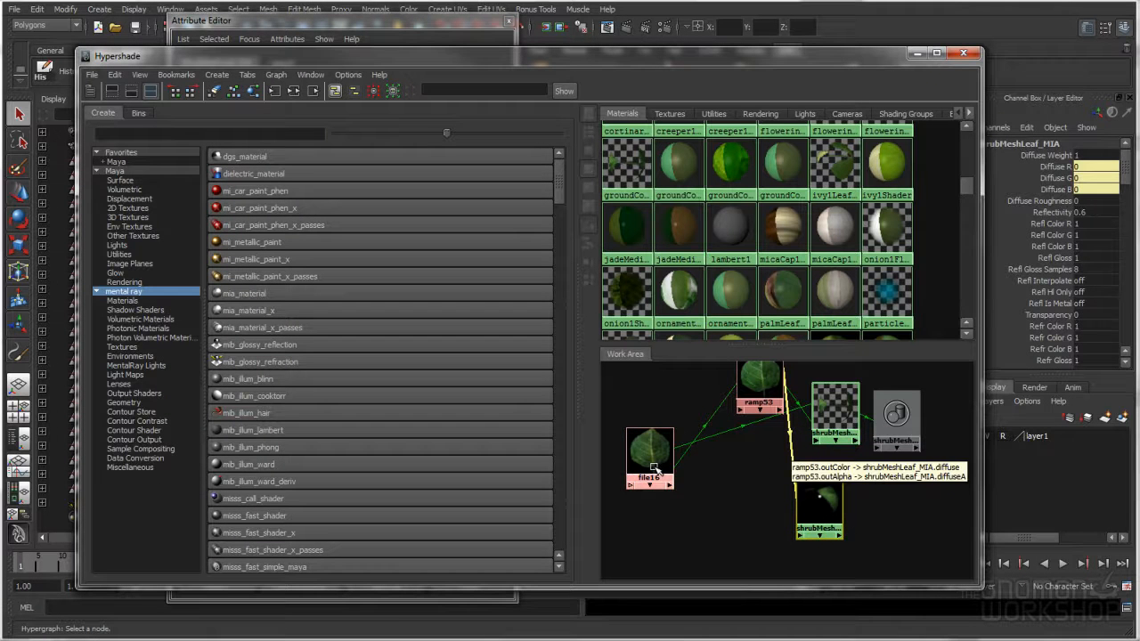
drag(645, 455, 656, 448)
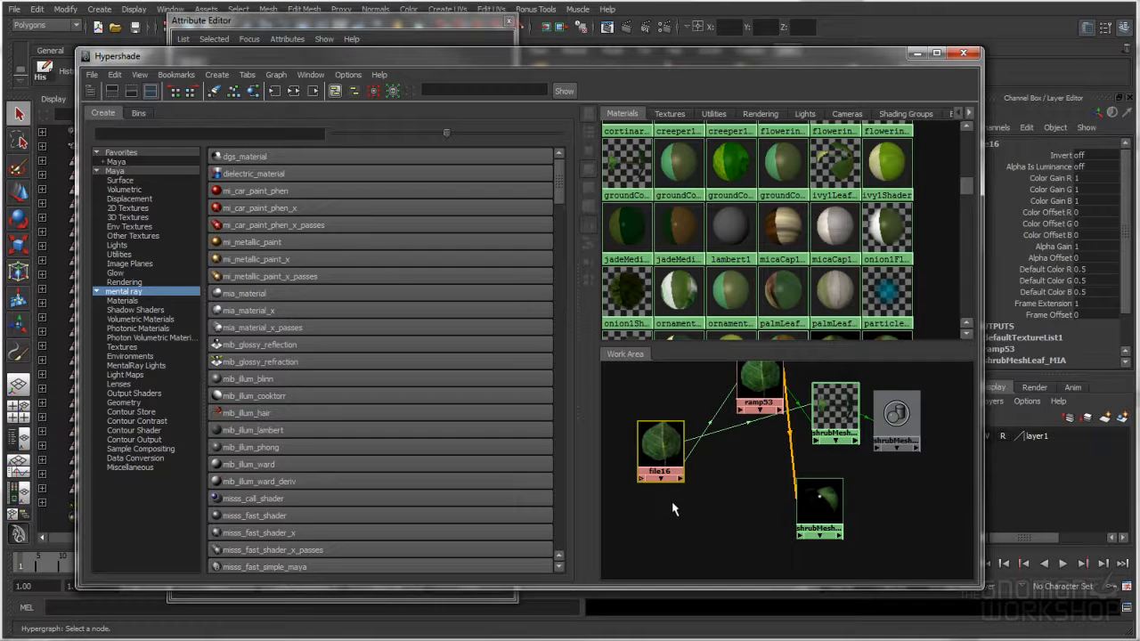
drag(669, 450, 693, 452)
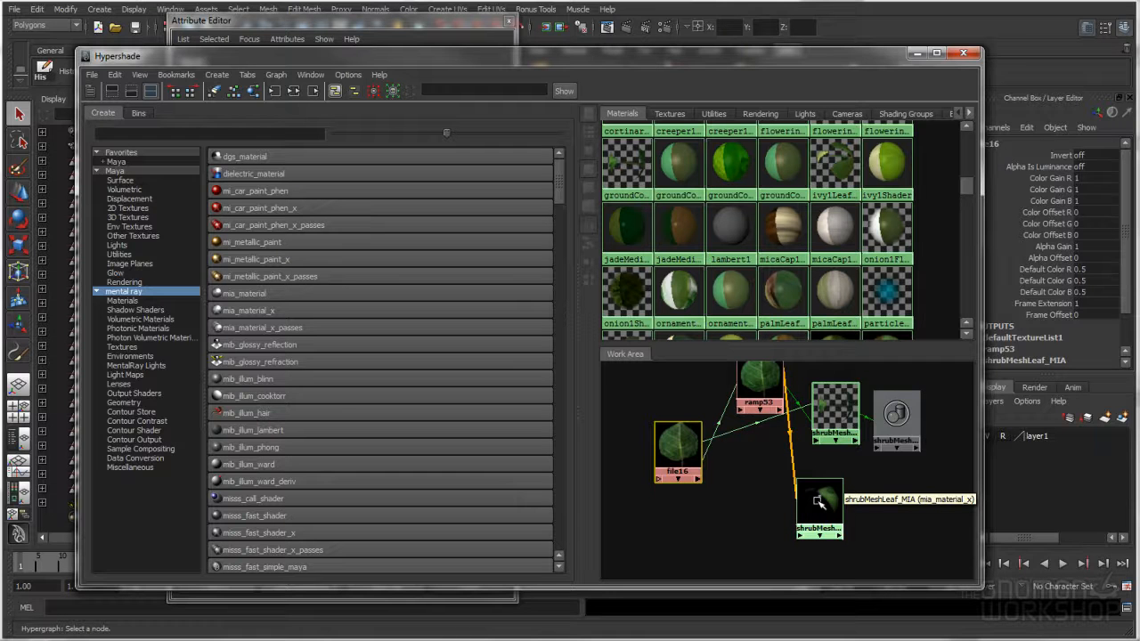
drag(819, 501, 834, 507)
drag(684, 444, 661, 436)
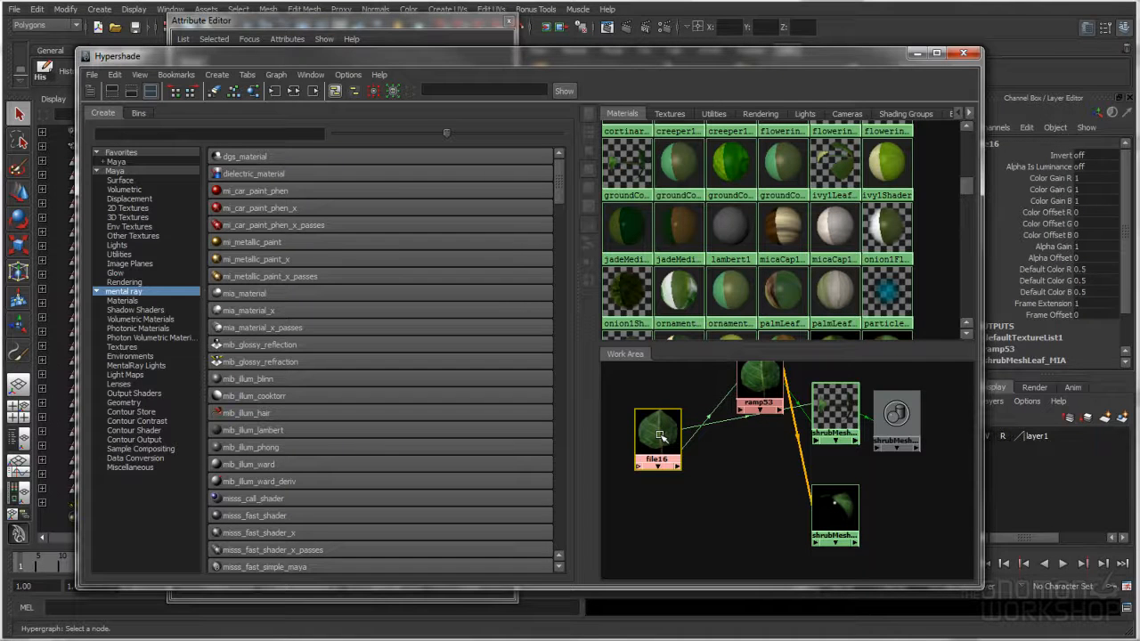
drag(660, 436, 660, 454)
drag(840, 497, 837, 499)
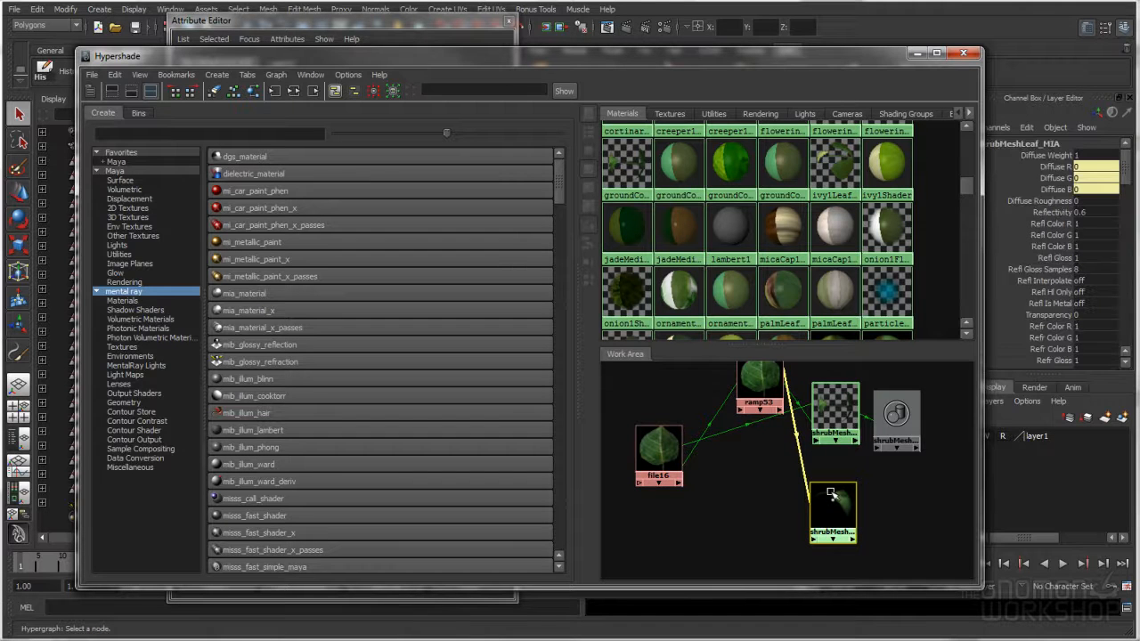
Create a Maya Reverse utility node and place it between file16 and shrubMeshLeaf_MIA in the work area.
click(133, 172)
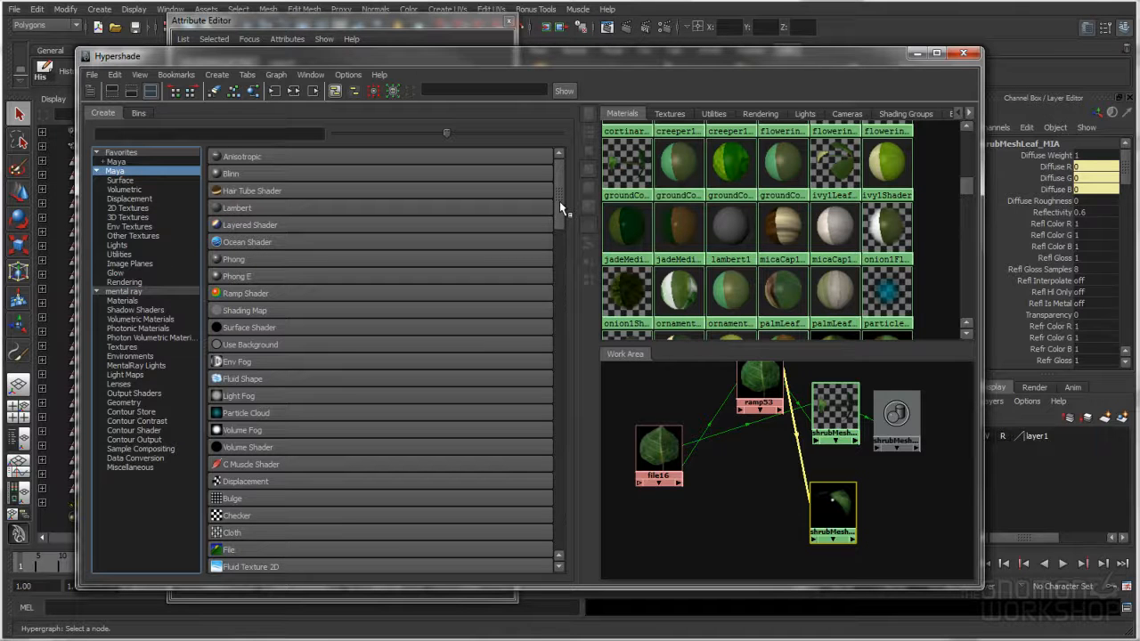
click(120, 255)
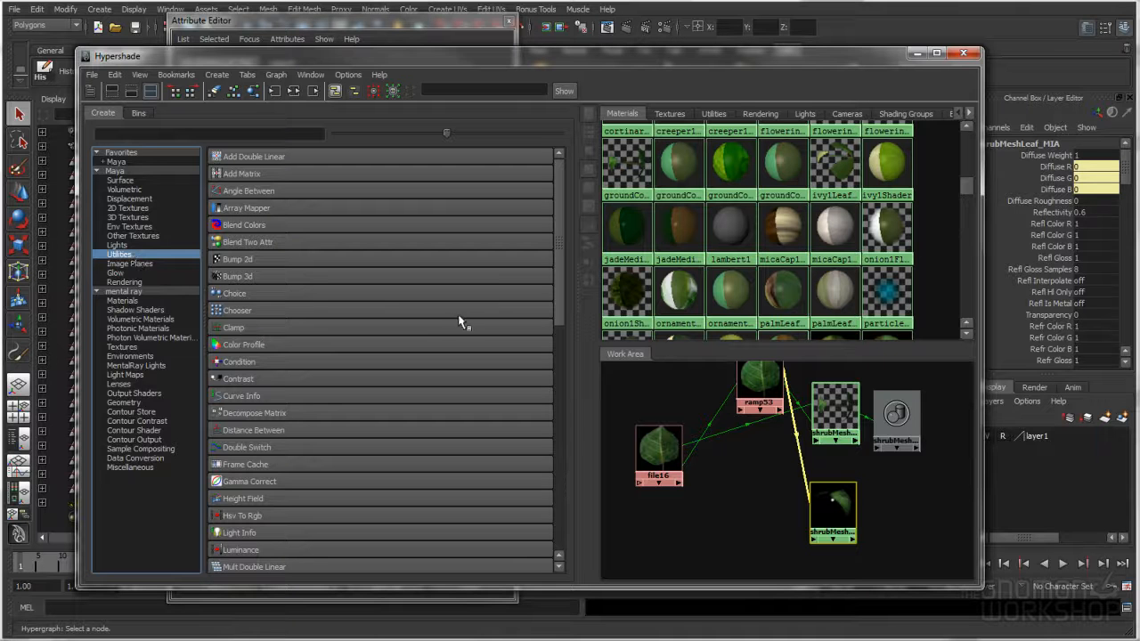
drag(561, 263, 565, 384)
click(244, 499)
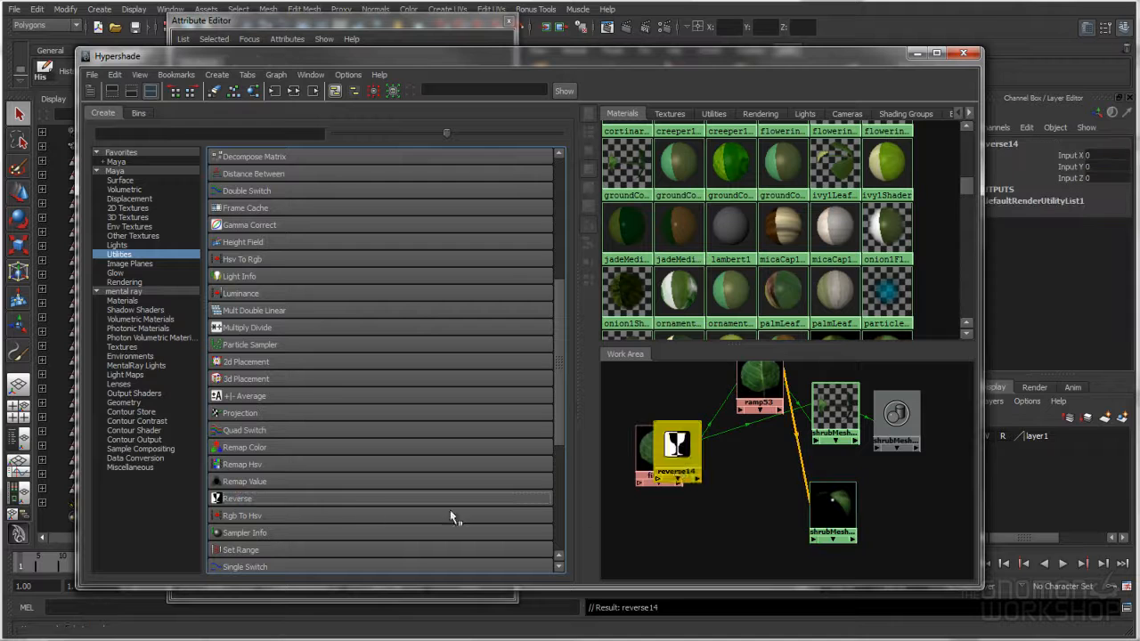
drag(648, 476, 640, 459)
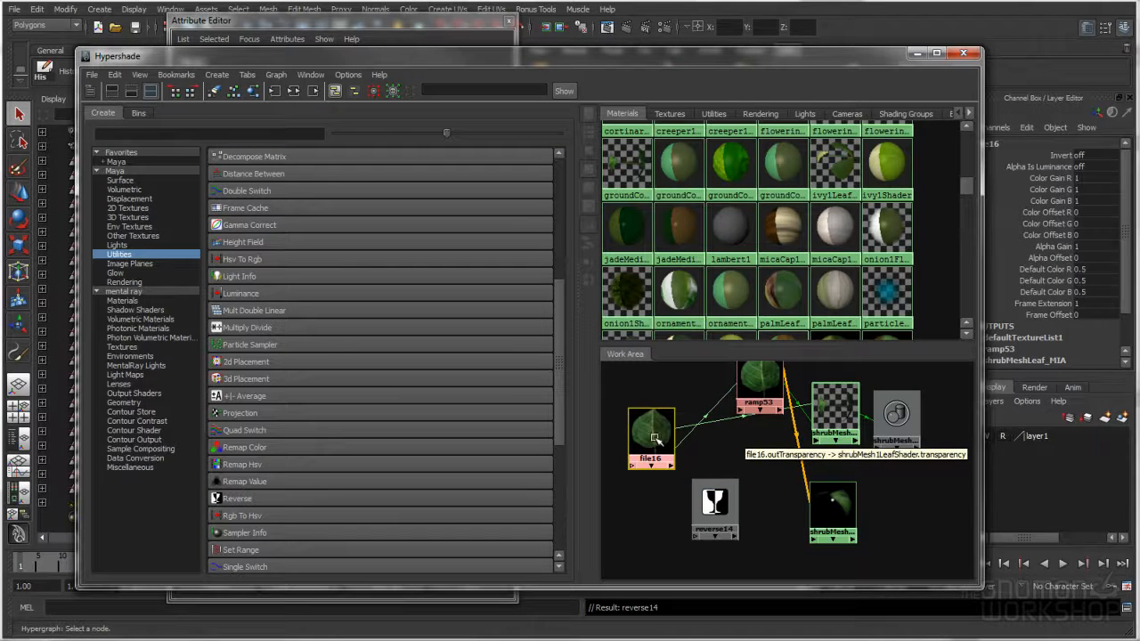
drag(715, 506, 717, 486)
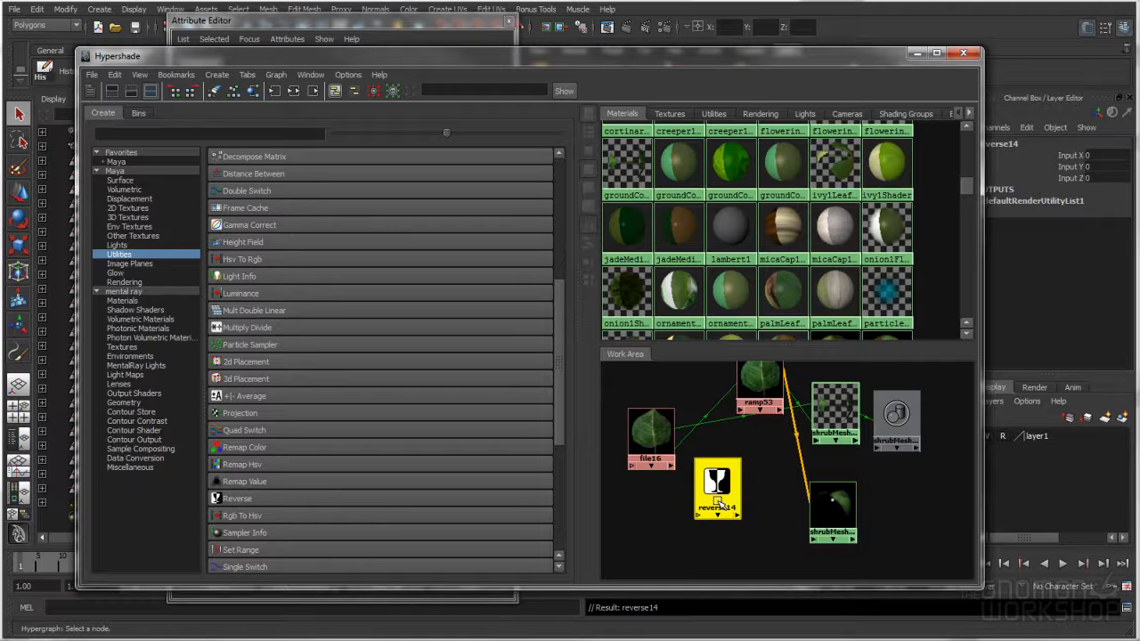
Open the Connection Editor from file16 to the Reverse node and show hidden attributes for both nodes.
middle_drag(729, 485, 729, 485)
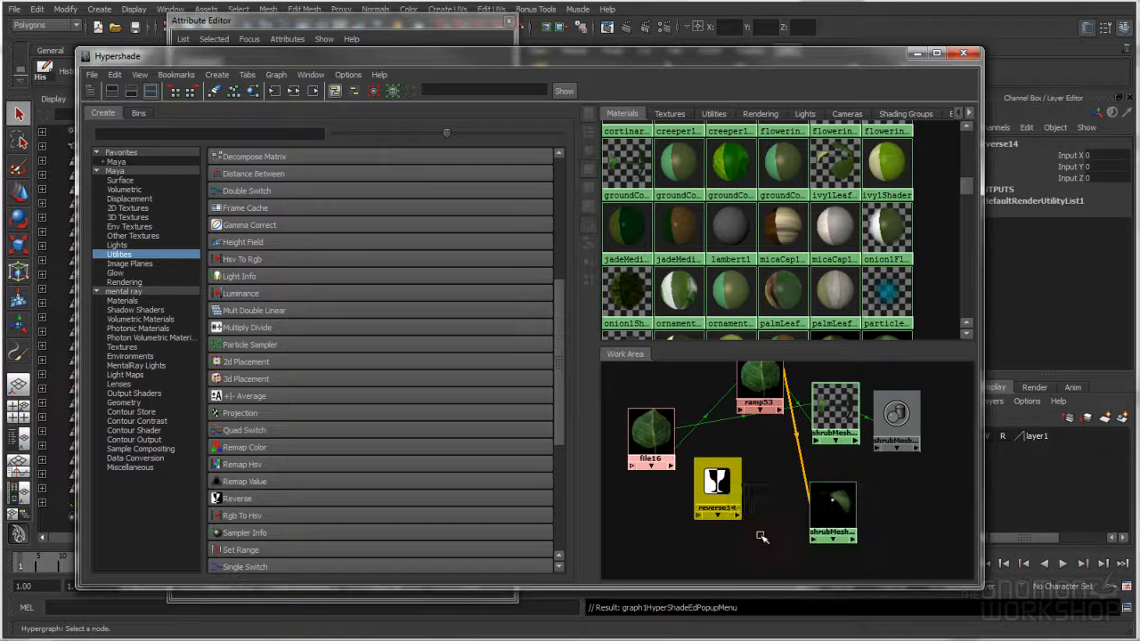
click(759, 534)
drag(544, 230, 433, 40)
click(390, 67)
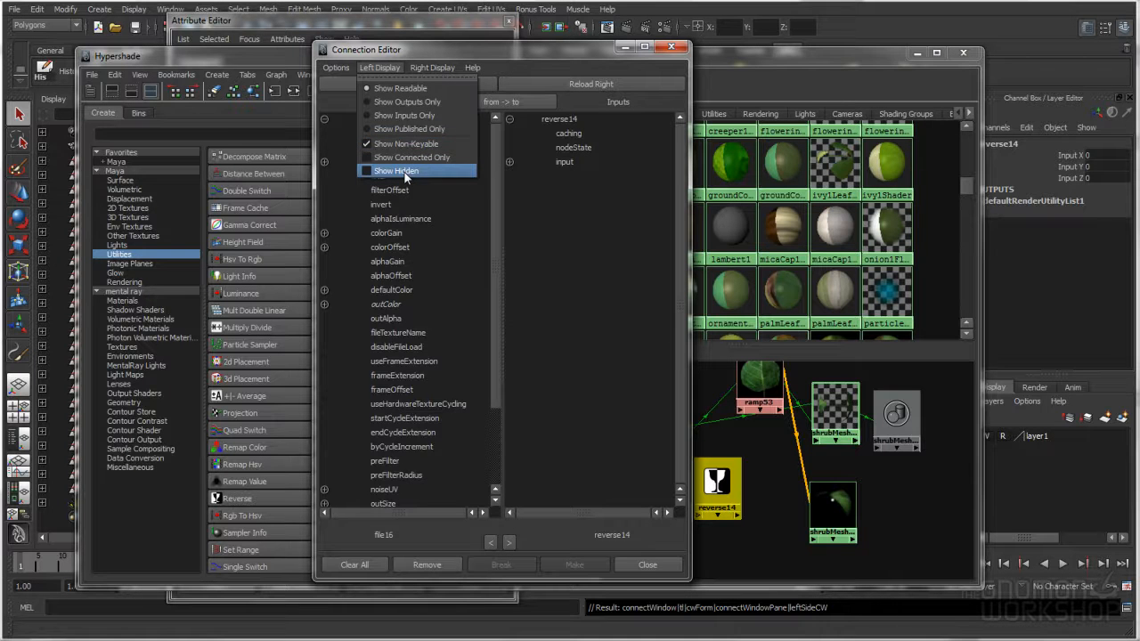
click(401, 171)
click(432, 68)
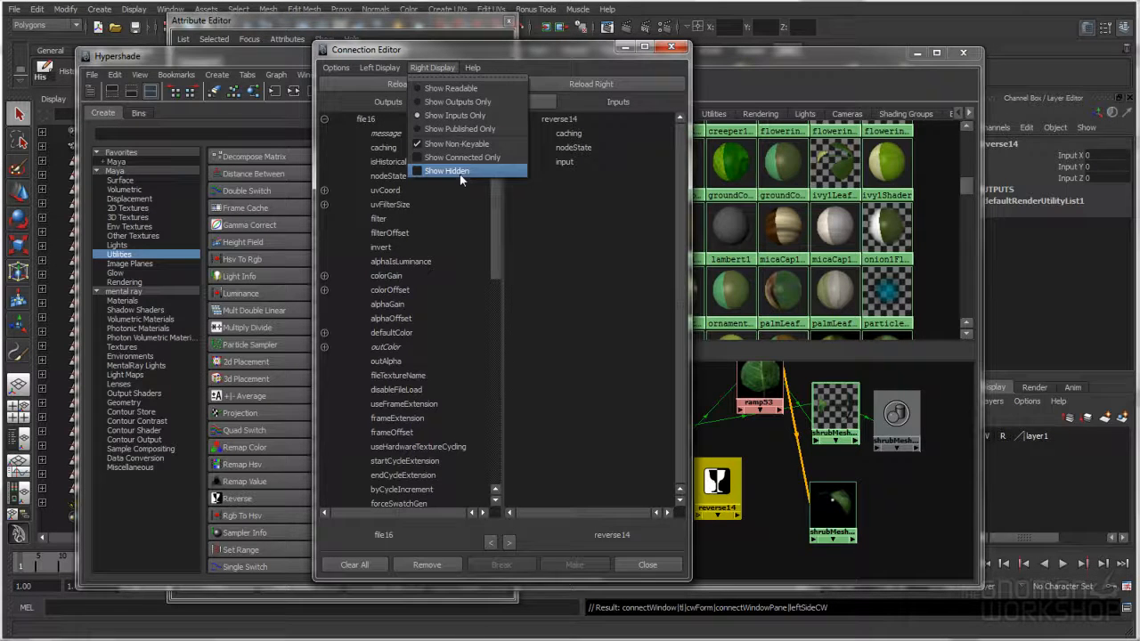
click(459, 171)
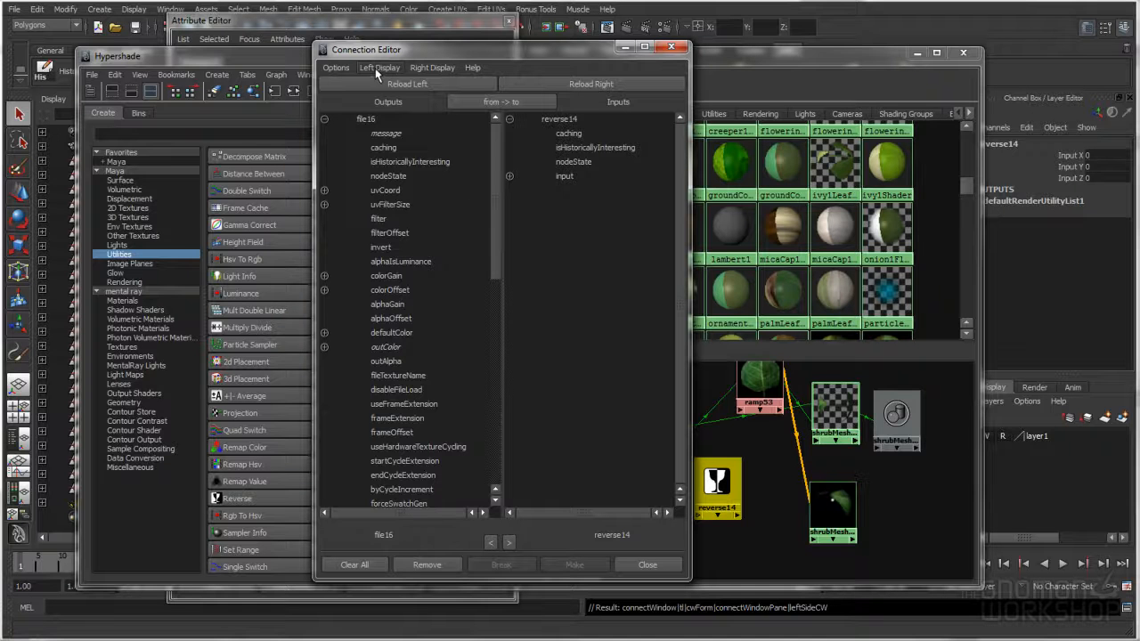
Connect file16's outTransparency to the Reverse node's input and close the Connection Editor.
drag(496, 180, 498, 374)
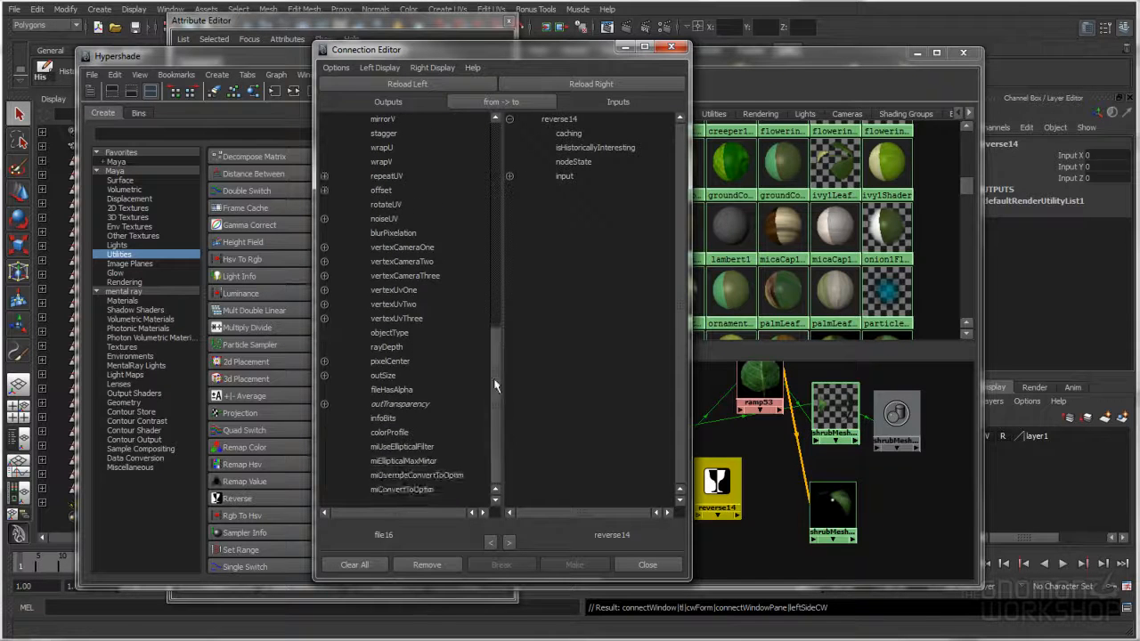
click(414, 405)
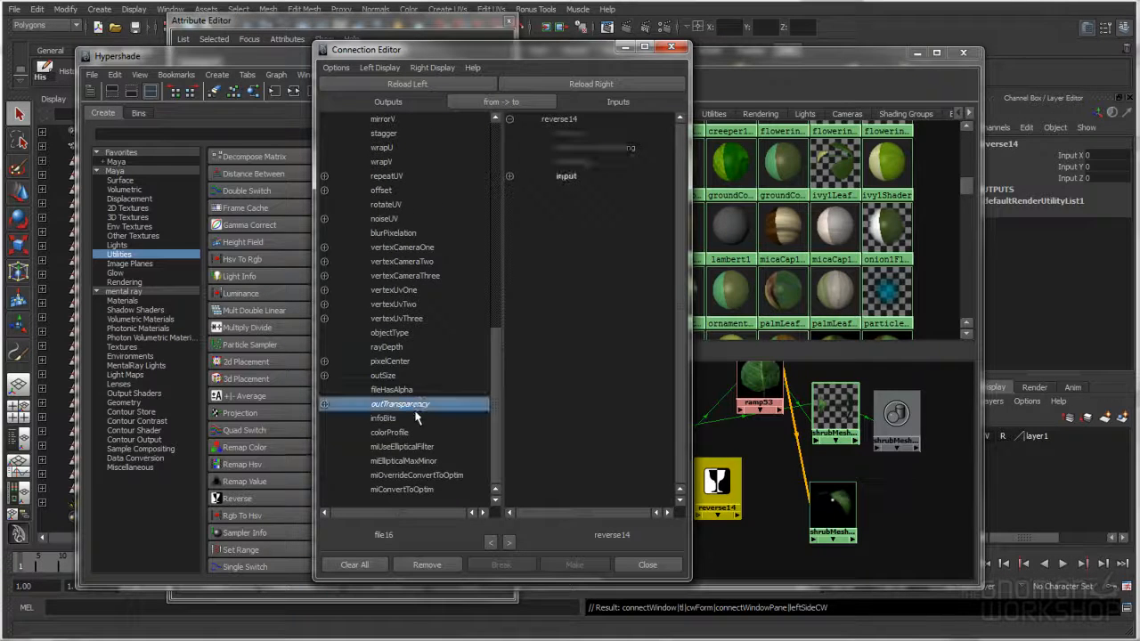
click(567, 177)
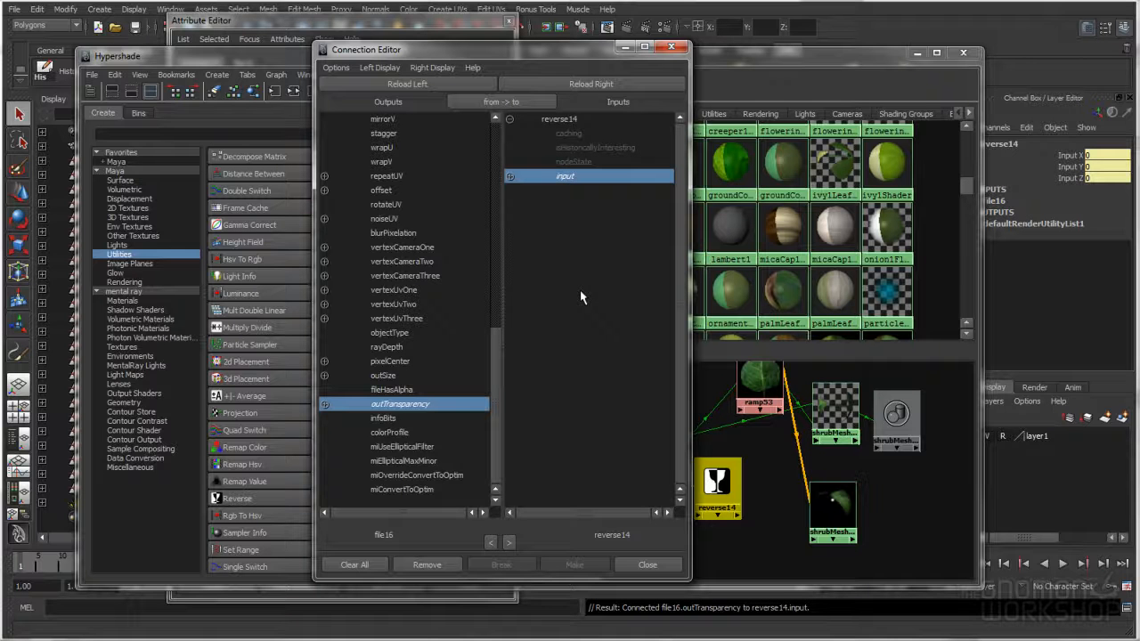
click(672, 47)
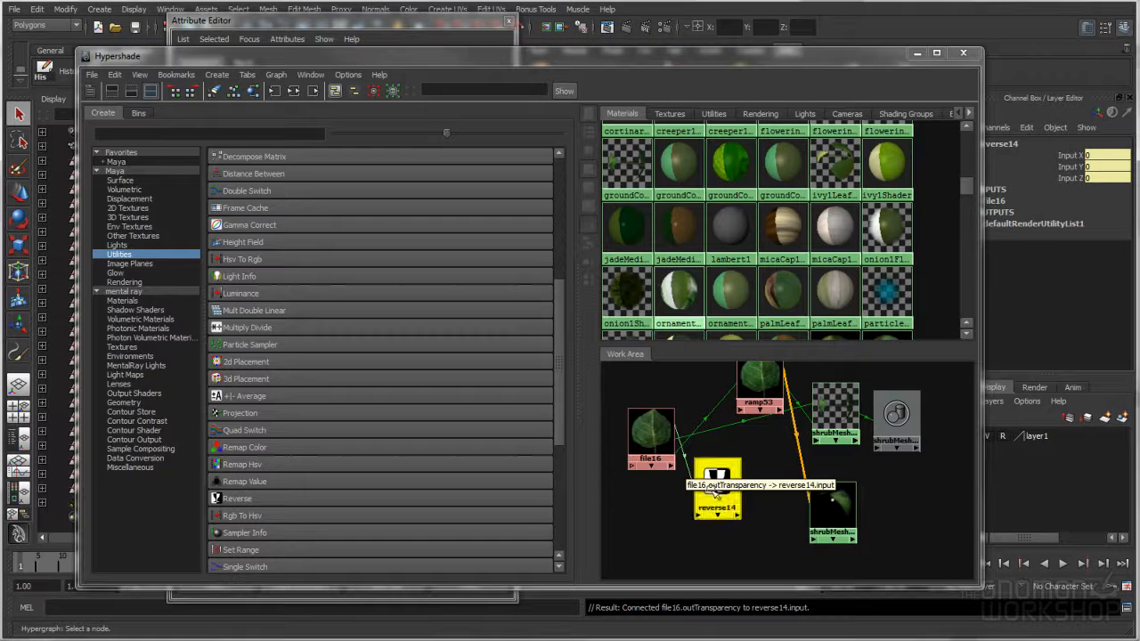
Adjust the Reverse node's position beside file16 and inspect its three input components in its attributes.
mouse_move(730, 486)
mouse_down()
mouse_move(743, 497)
mouse_move(739, 486)
mouse_up()
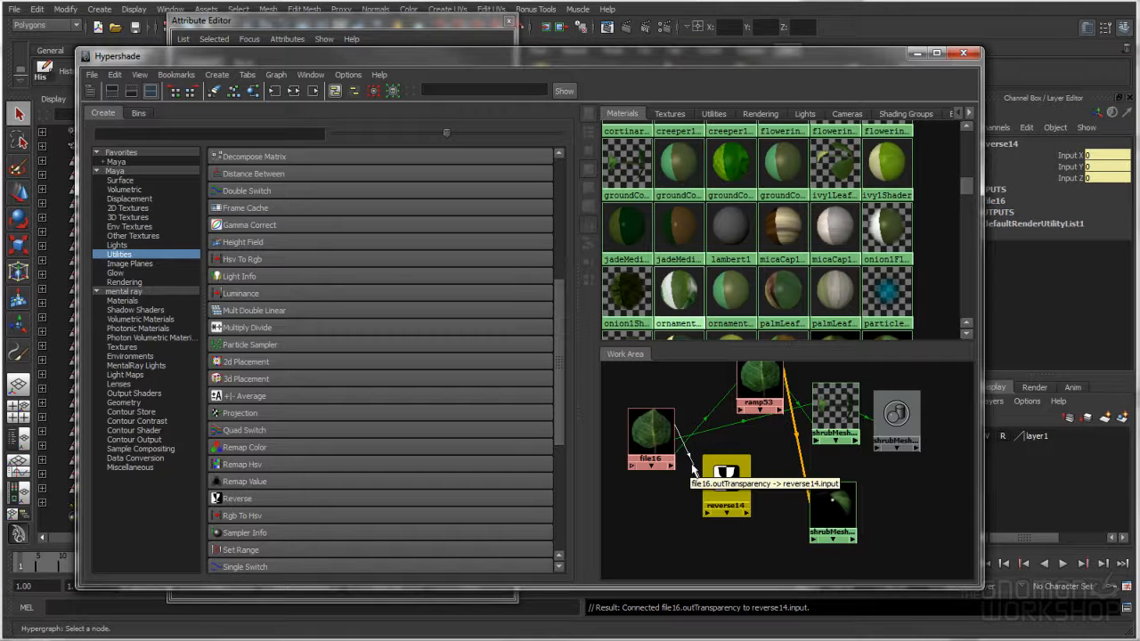
click(721, 480)
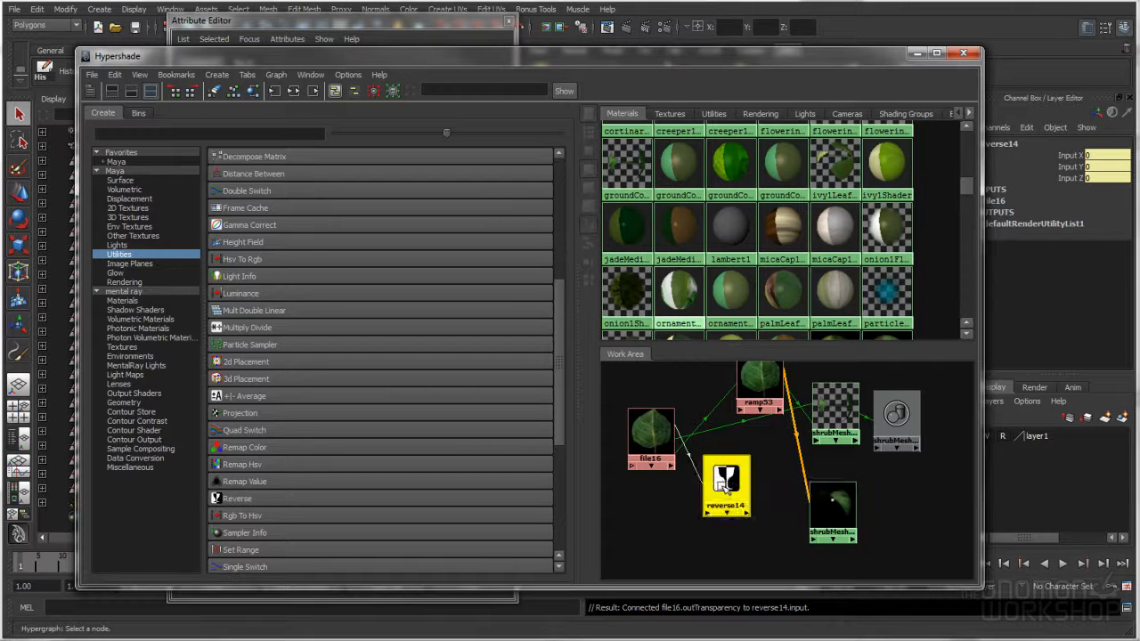
mouse_move(724, 484)
mouse_down()
mouse_move(746, 477)
mouse_move(716, 478)
mouse_move(721, 485)
mouse_up()
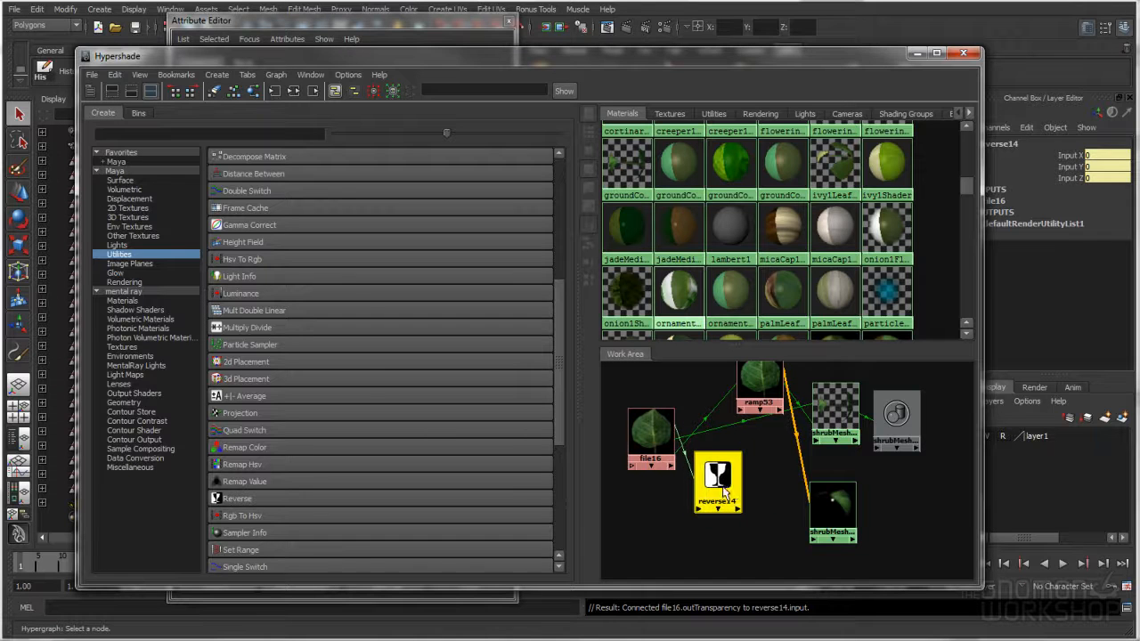
double_click(729, 481)
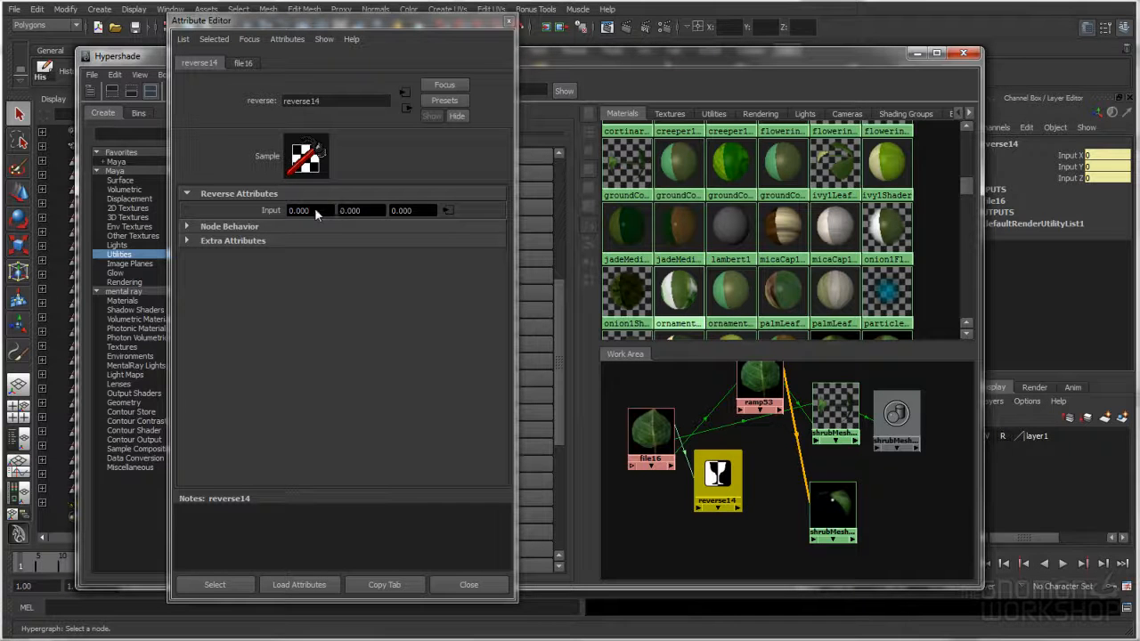
click(507, 23)
Create a Luminance utility node and place it between the Reverse node and shrubMeshLeaf_MIA.
click(823, 501)
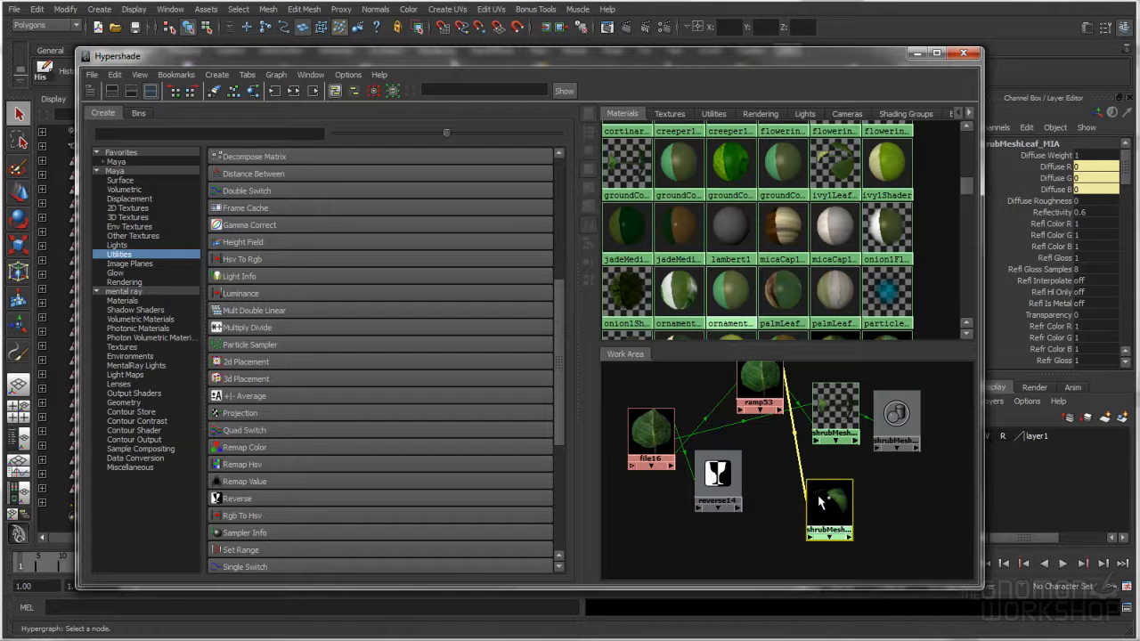
drag(561, 363, 564, 437)
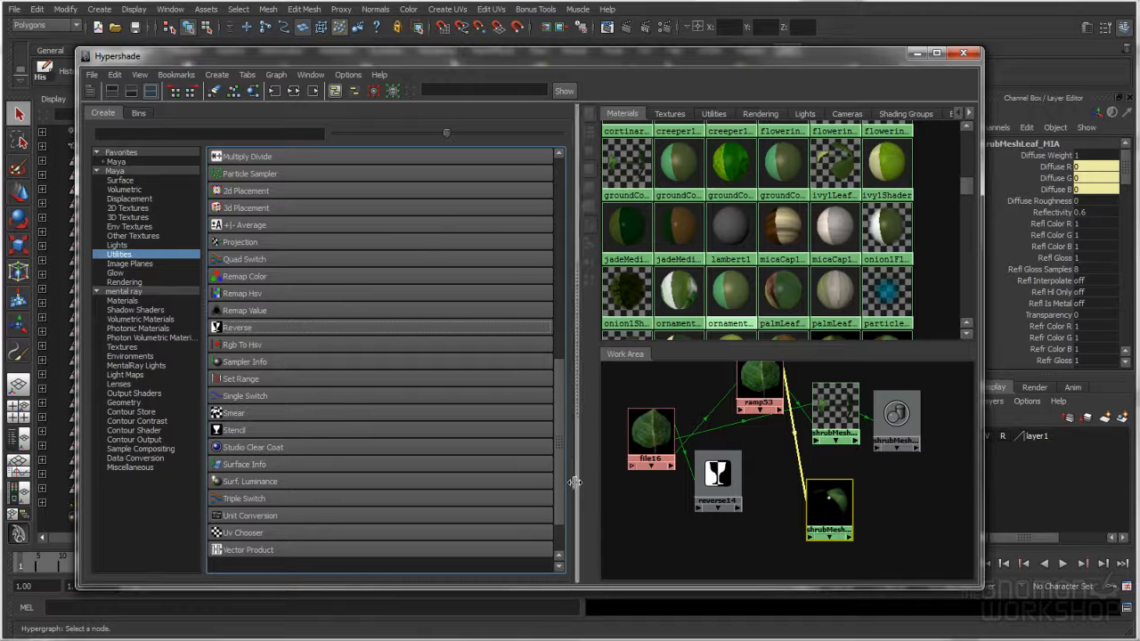
drag(558, 476, 561, 408)
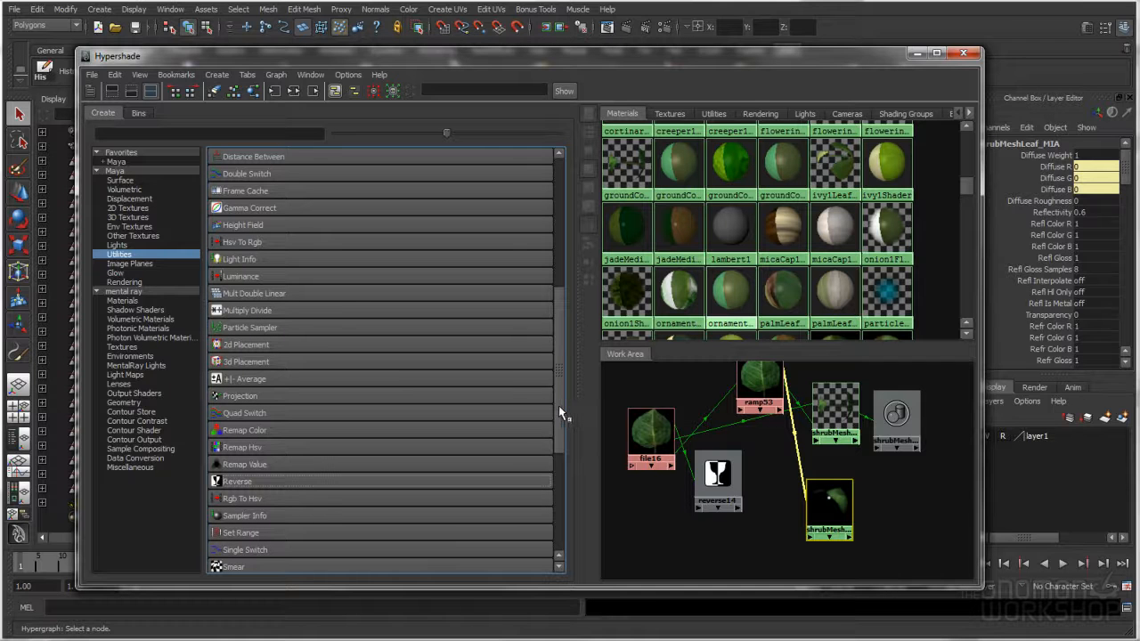
click(240, 276)
drag(673, 521, 779, 512)
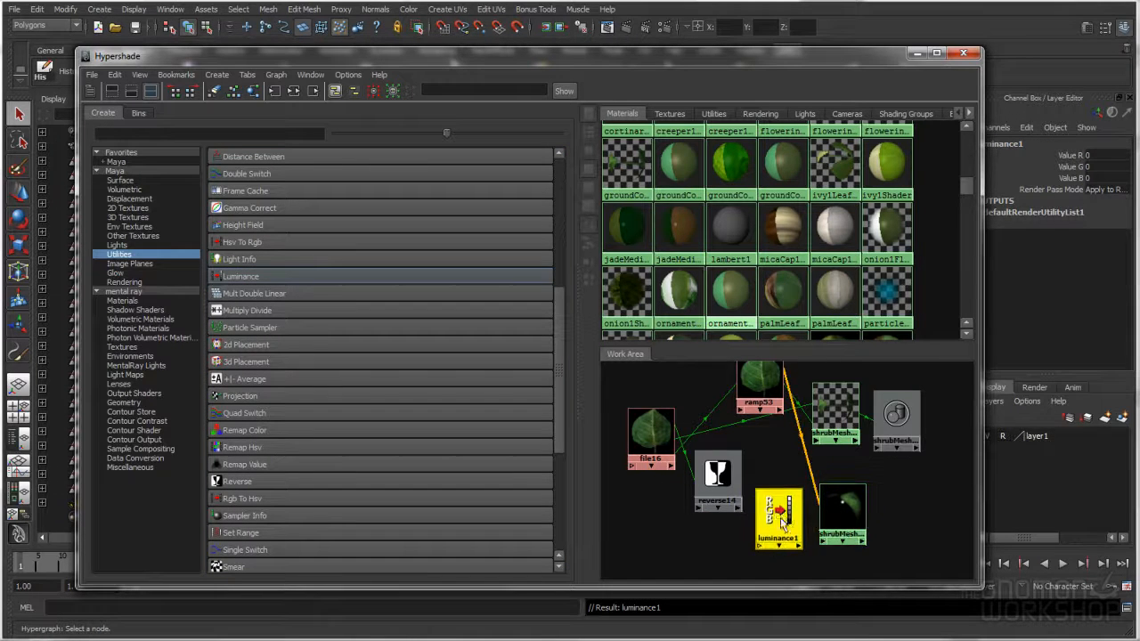
Connect the Reverse node's output to the value input of the Luminance node.
middle_drag(718, 476, 767, 509)
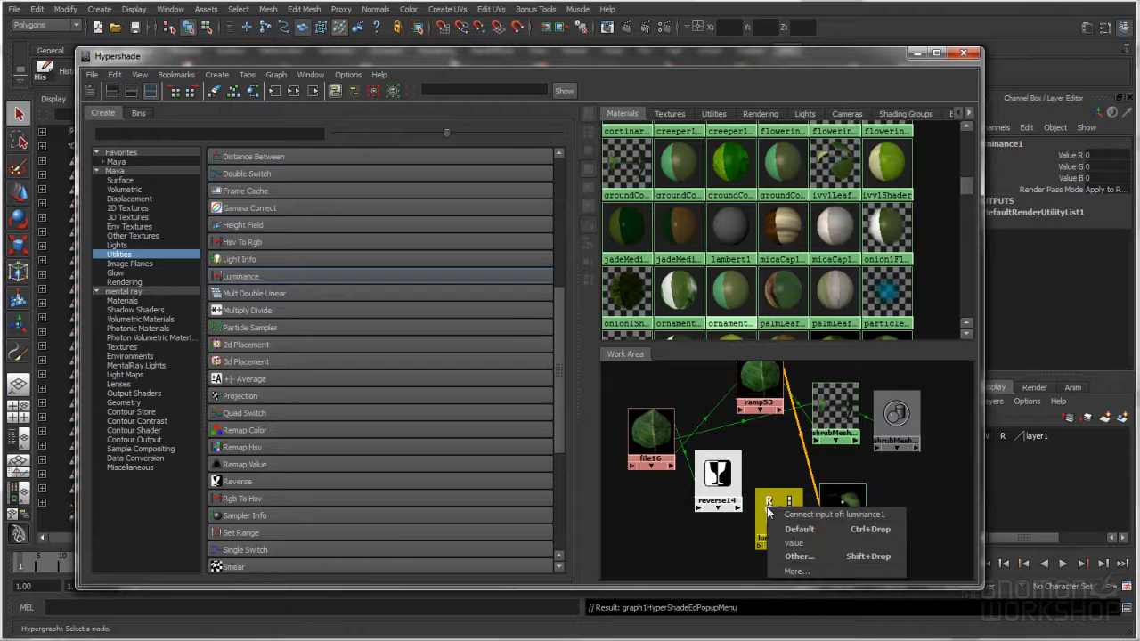
click(805, 545)
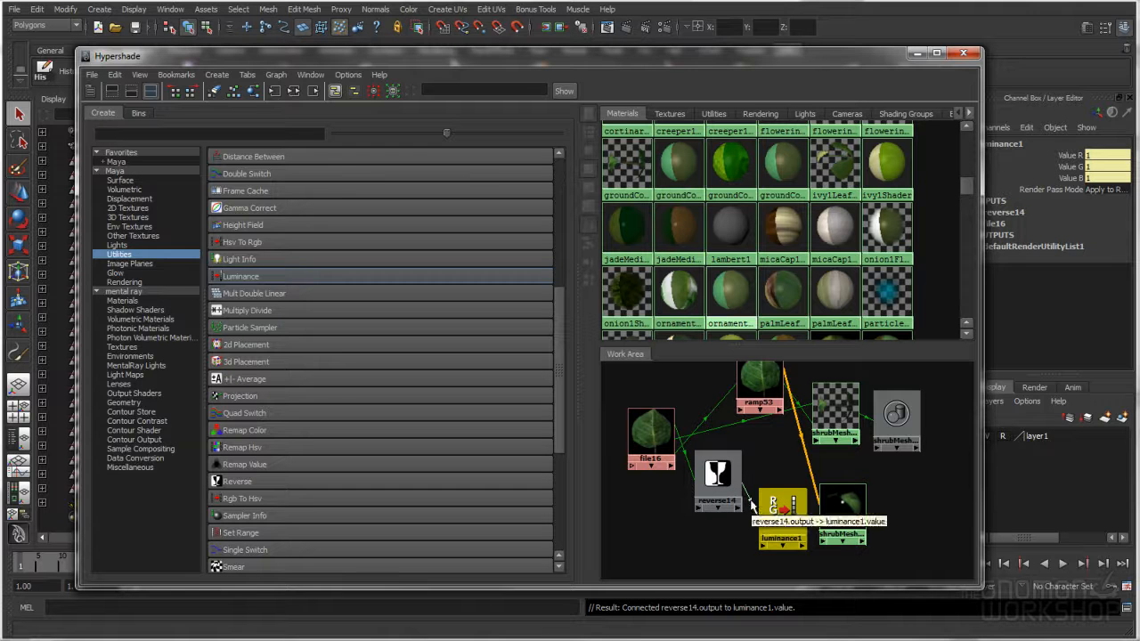
mouse_move(784, 513)
mouse_down()
mouse_move(781, 502)
mouse_move(782, 511)
mouse_up()
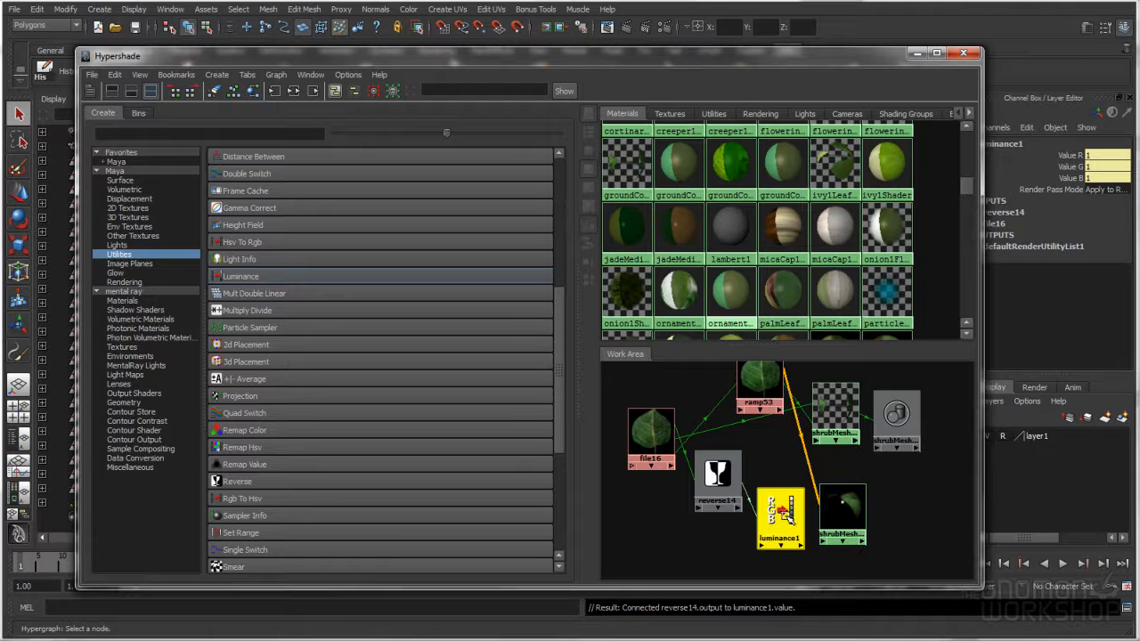
Connect the Luminance node's outValue to the cutout_opacity input of shrubMeshLeaf_MIA.
middle_drag(782, 512, 837, 512)
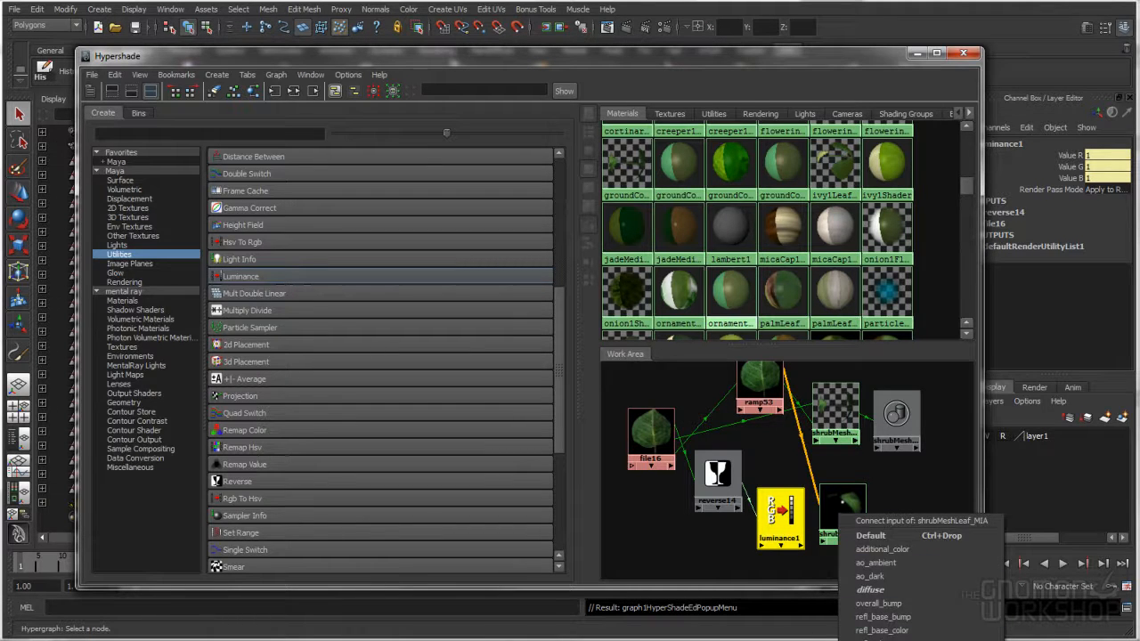
click(871, 639)
click(396, 220)
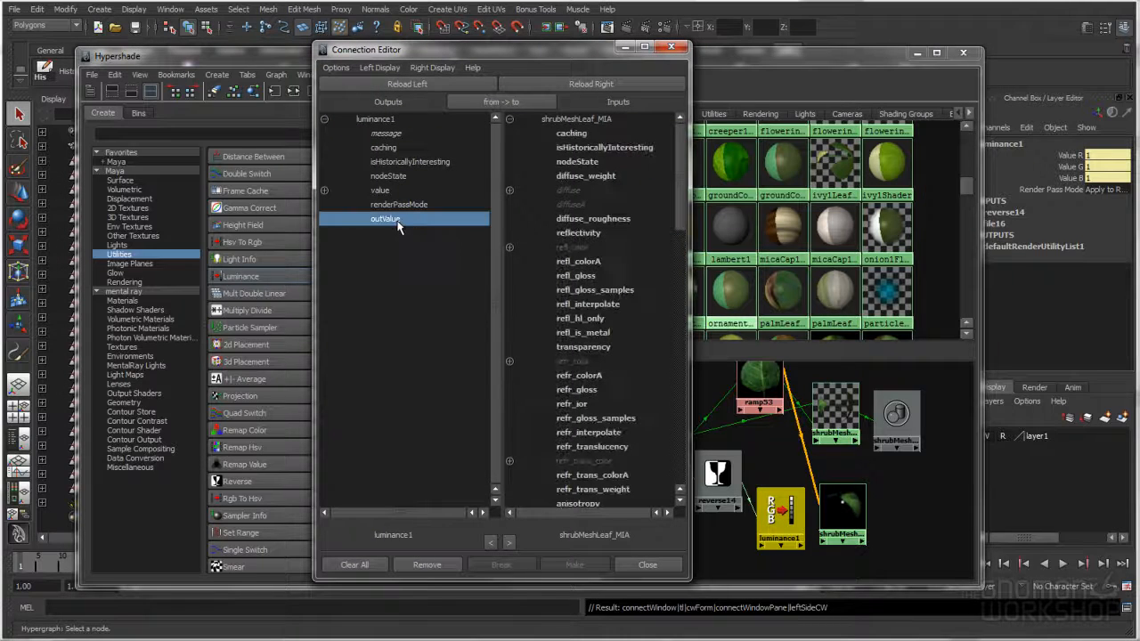
drag(681, 153, 689, 458)
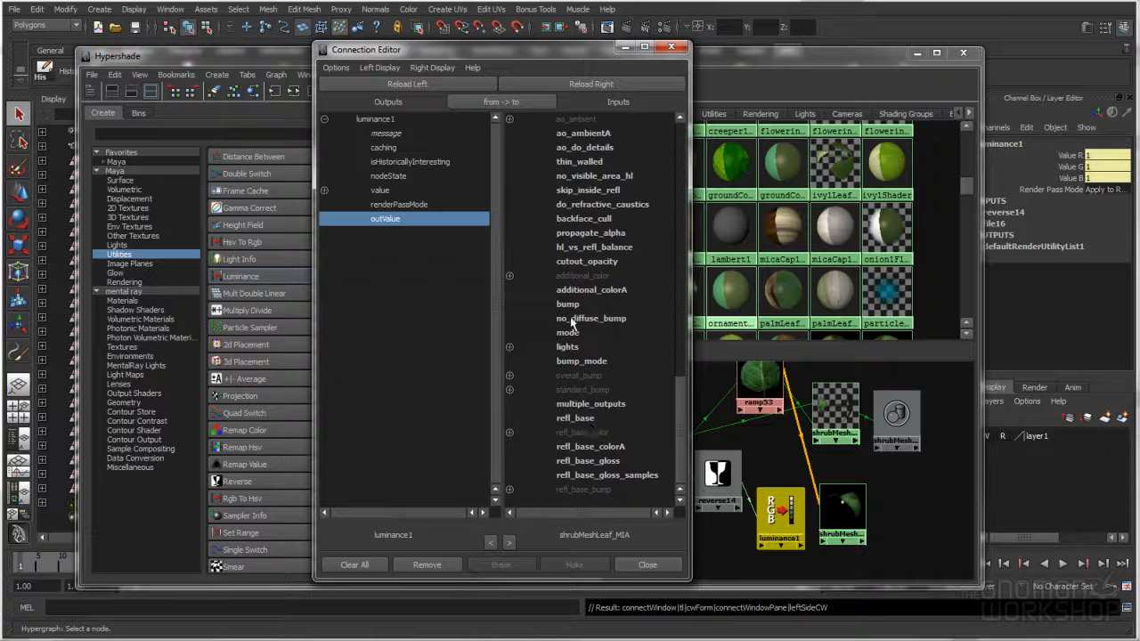
click(587, 262)
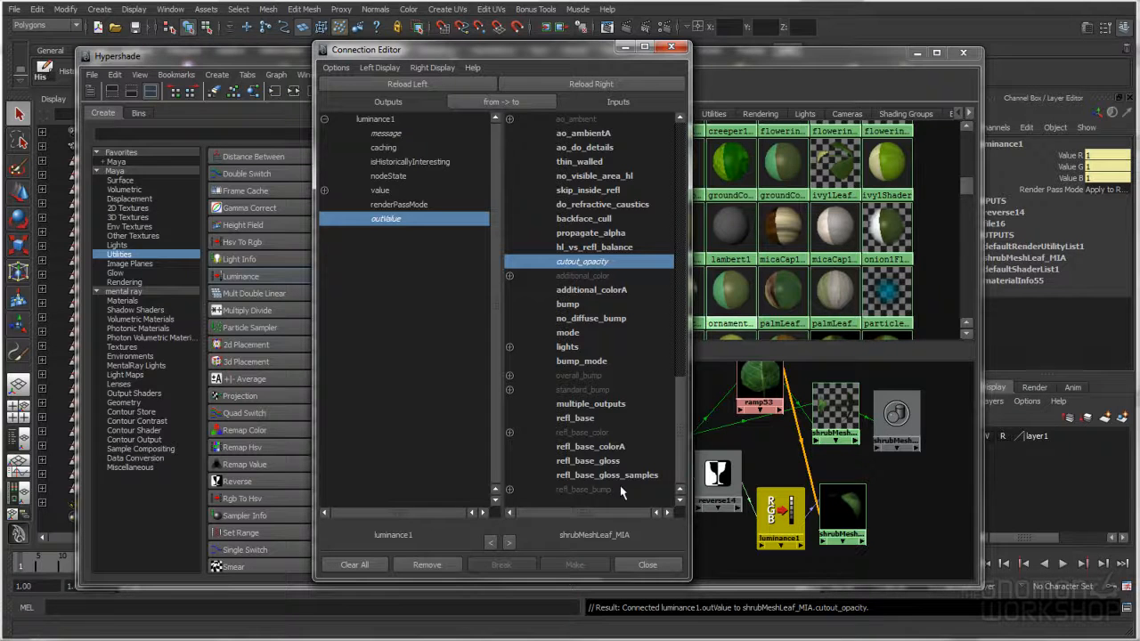
Select the objects that use the shrubMeshLeaf_MIA material to check its assignment, and close the Hypershade.
click(649, 565)
right_drag(843, 499, 922, 500)
mouse_move(806, 55)
mouse_down()
mouse_move(516, 84)
mouse_move(414, 80)
mouse_move(826, 55)
mouse_up()
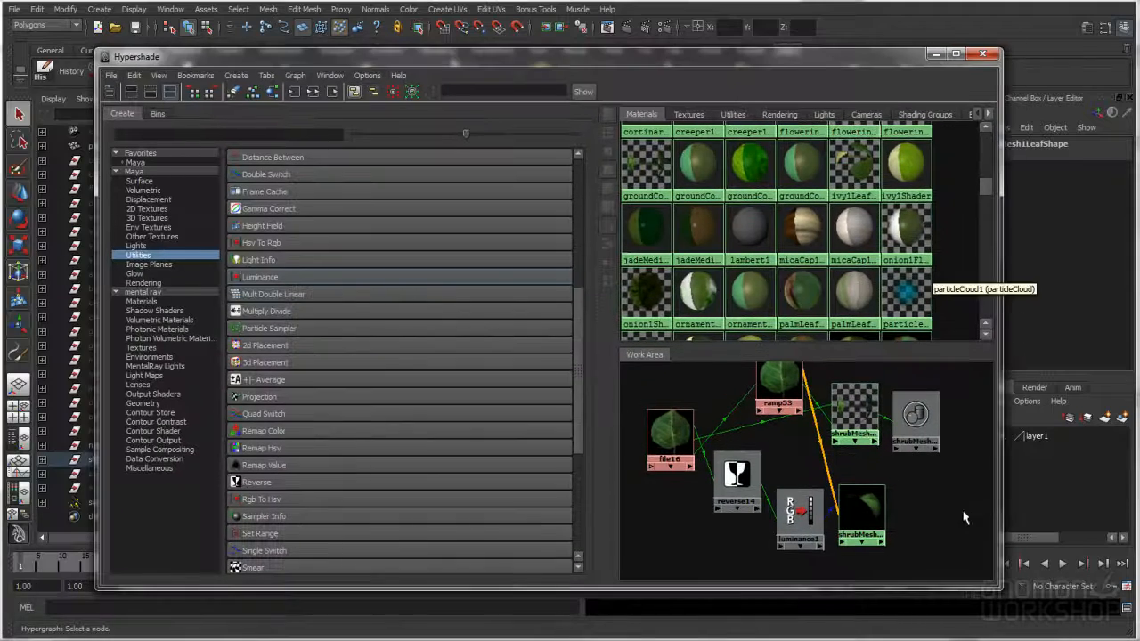
click(982, 55)
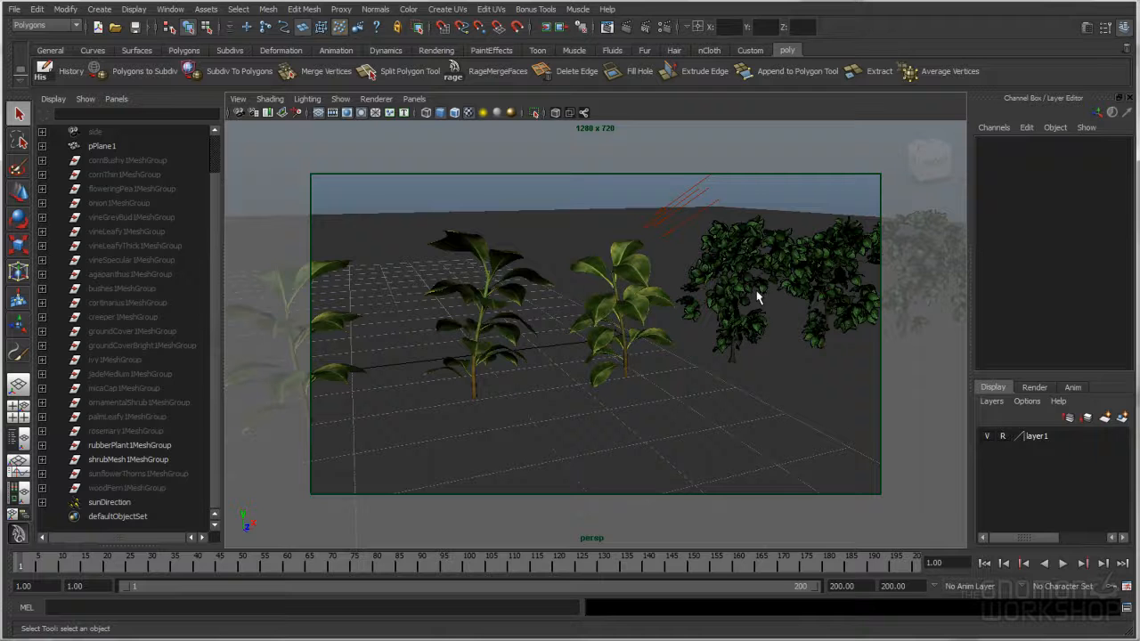
Pick the rubber plant stems, the rubber plant leaves, the shrub branches and the shrub leaves one after another to review the separate meshes.
click(474, 402)
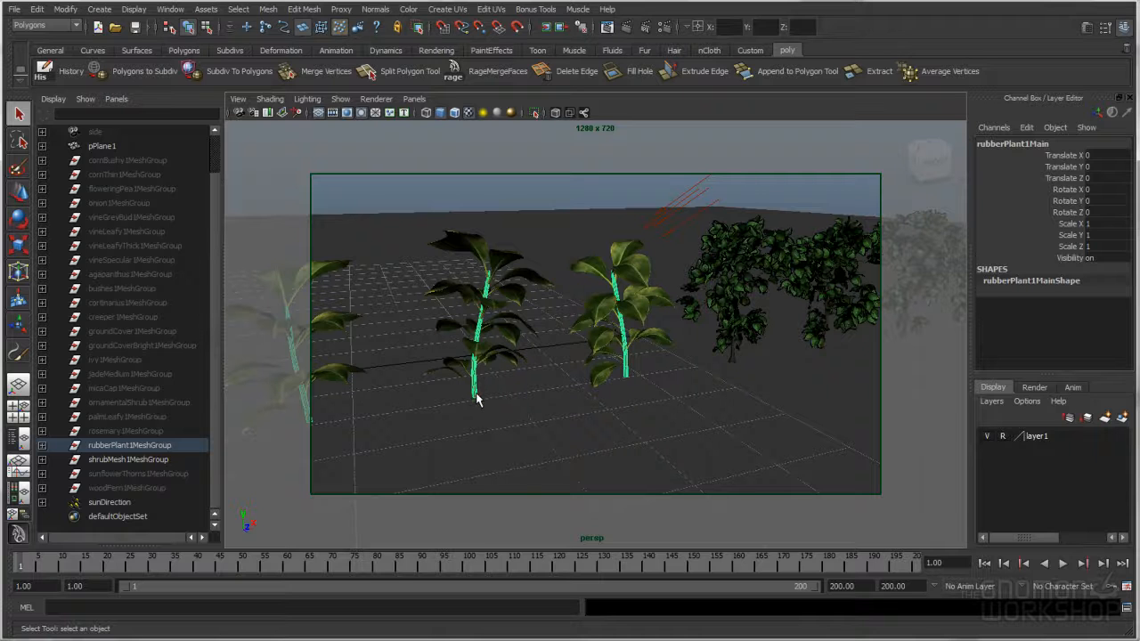
click(510, 338)
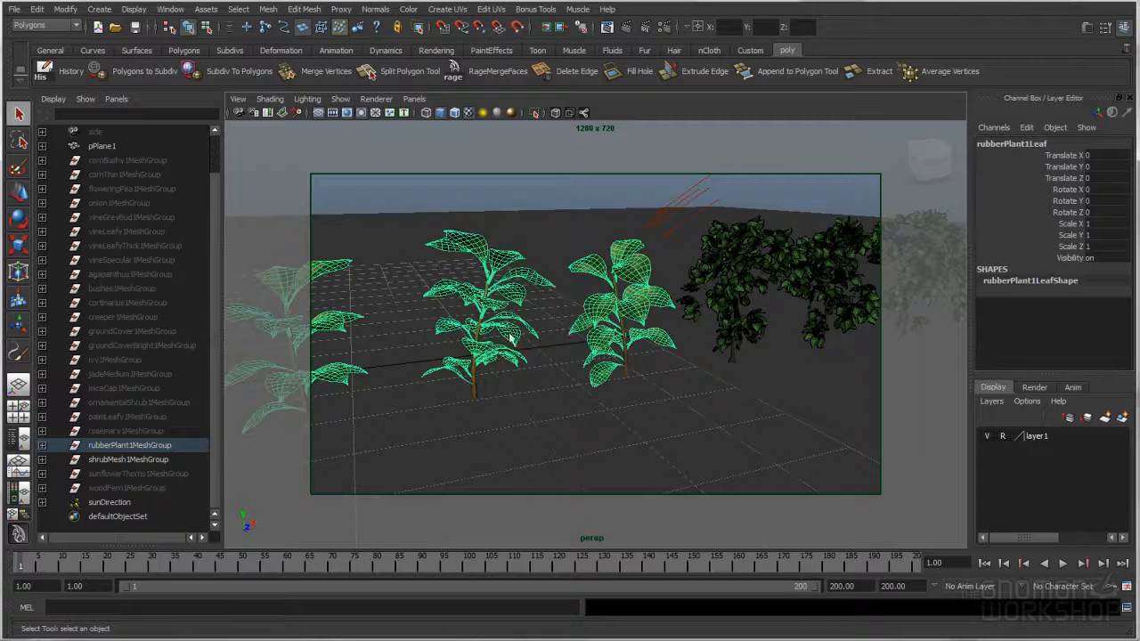
click(732, 367)
click(757, 249)
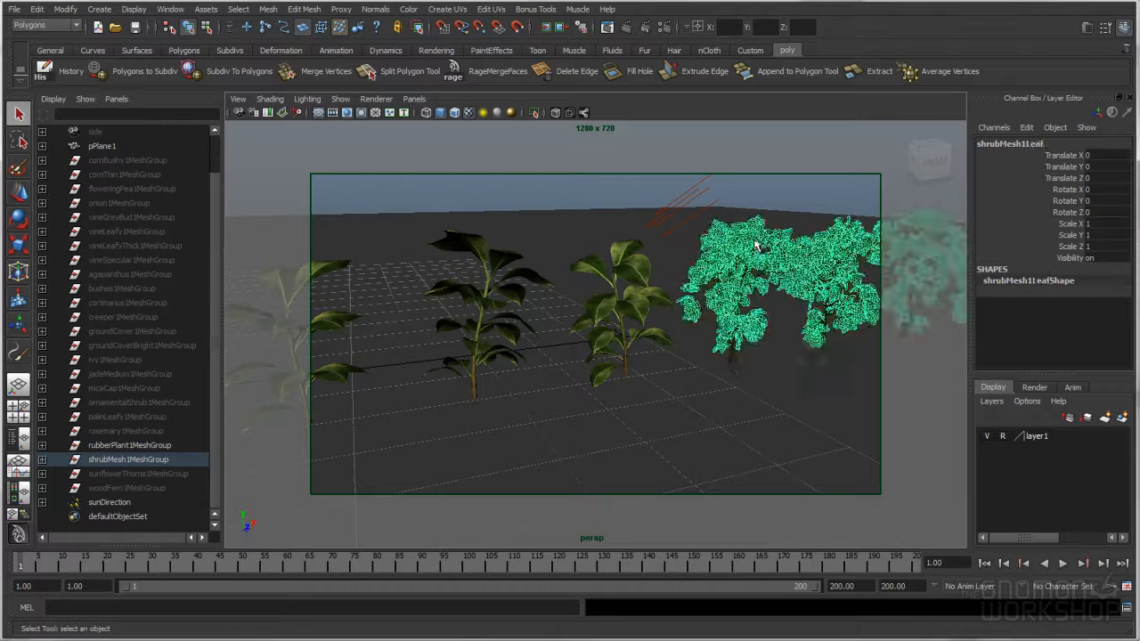
click(713, 398)
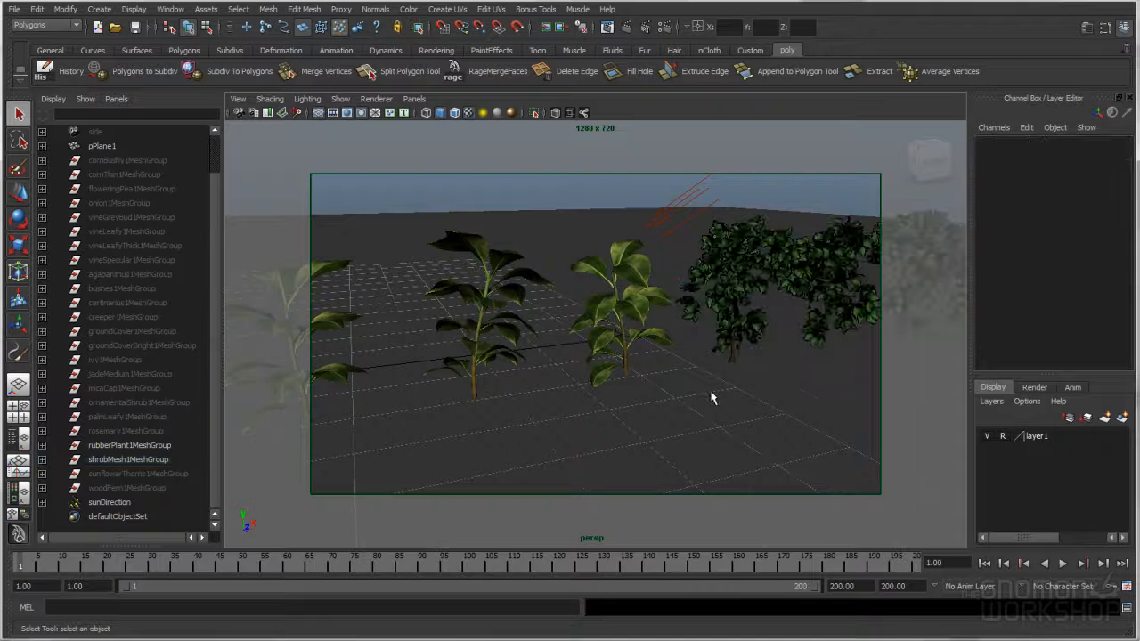
Check which materials are assigned to the rubber plant and shrub stems and leaves in the attributes of each mesh.
click(475, 391)
key(ctrl+a)
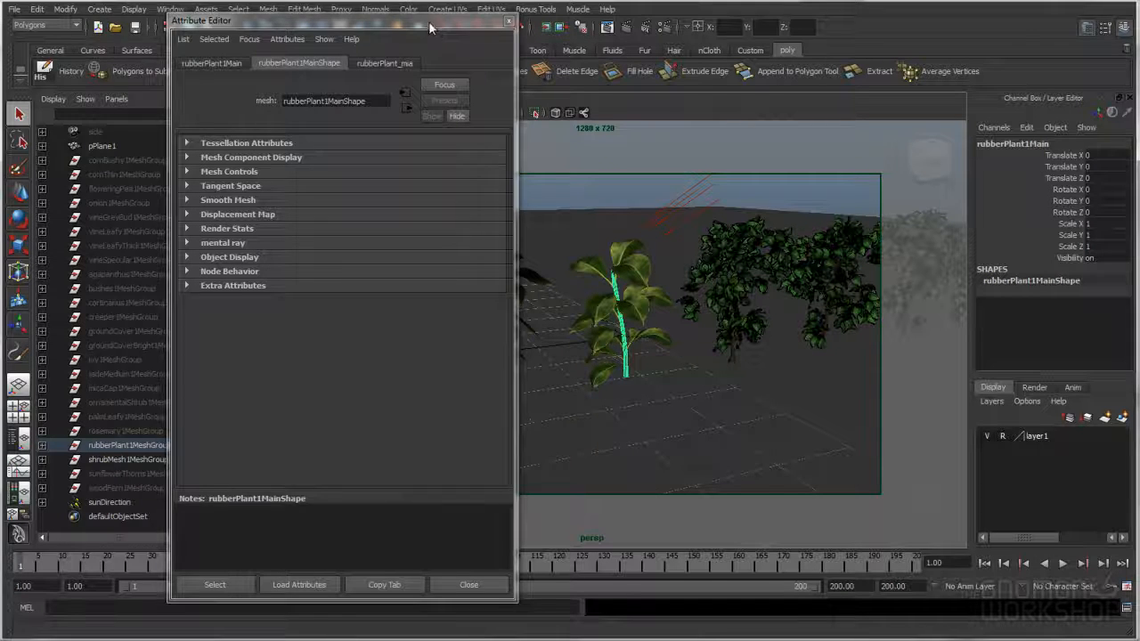
drag(431, 29, 350, 26)
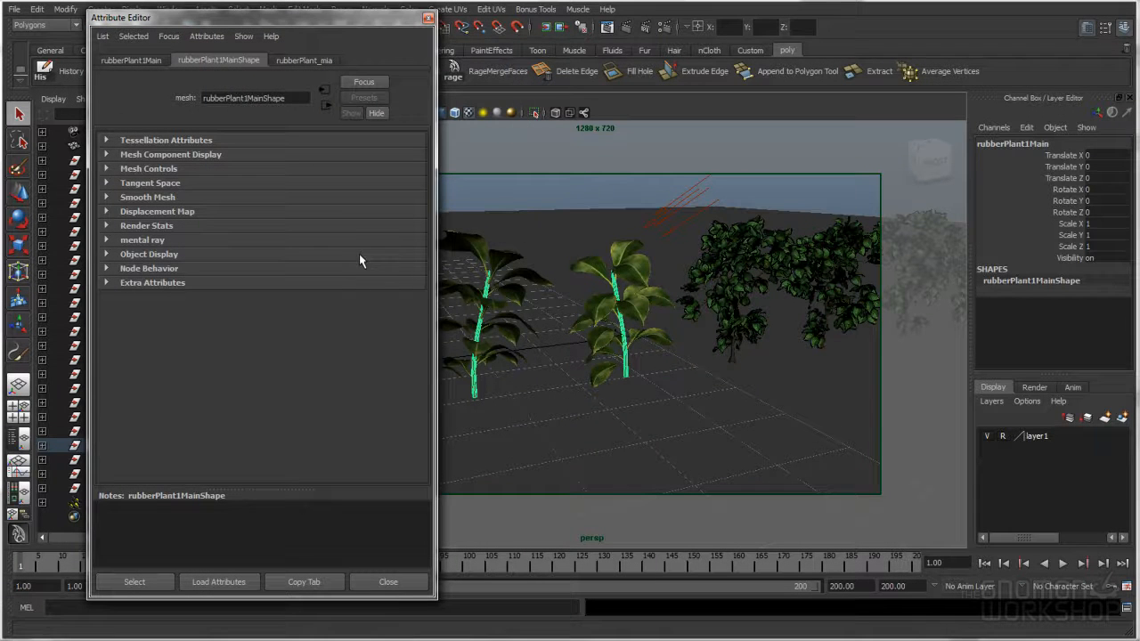
click(503, 260)
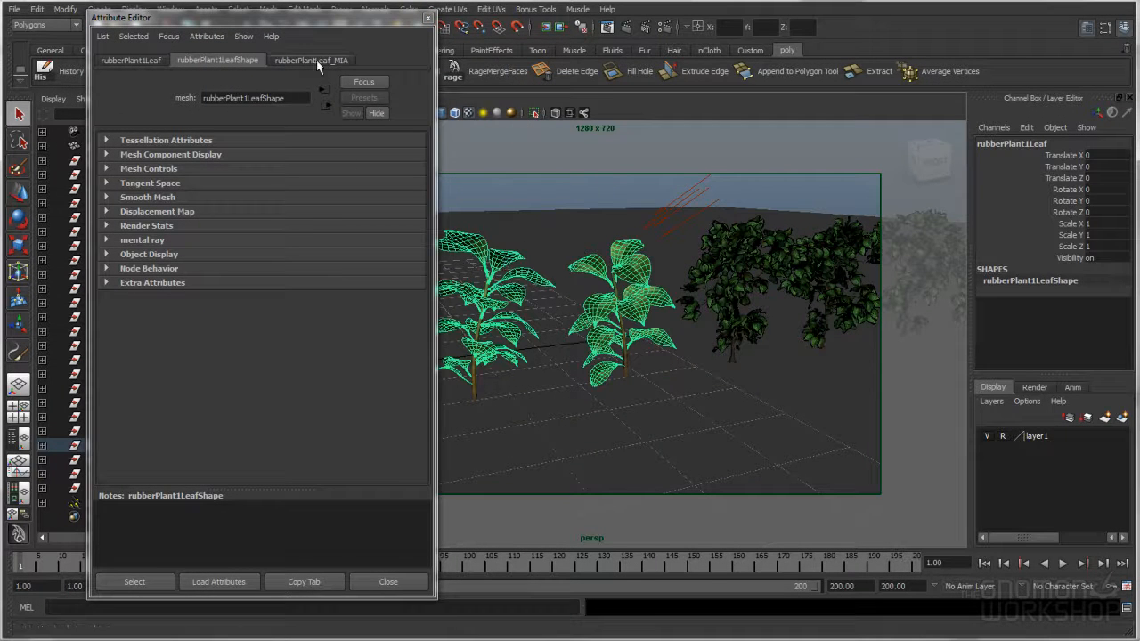
click(732, 365)
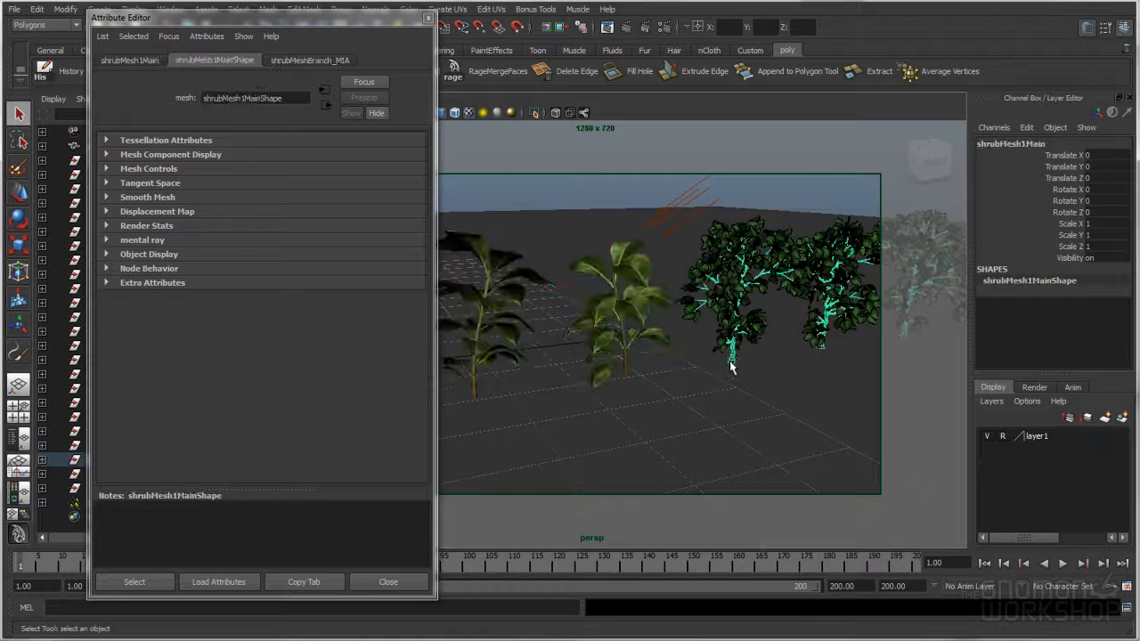
click(711, 270)
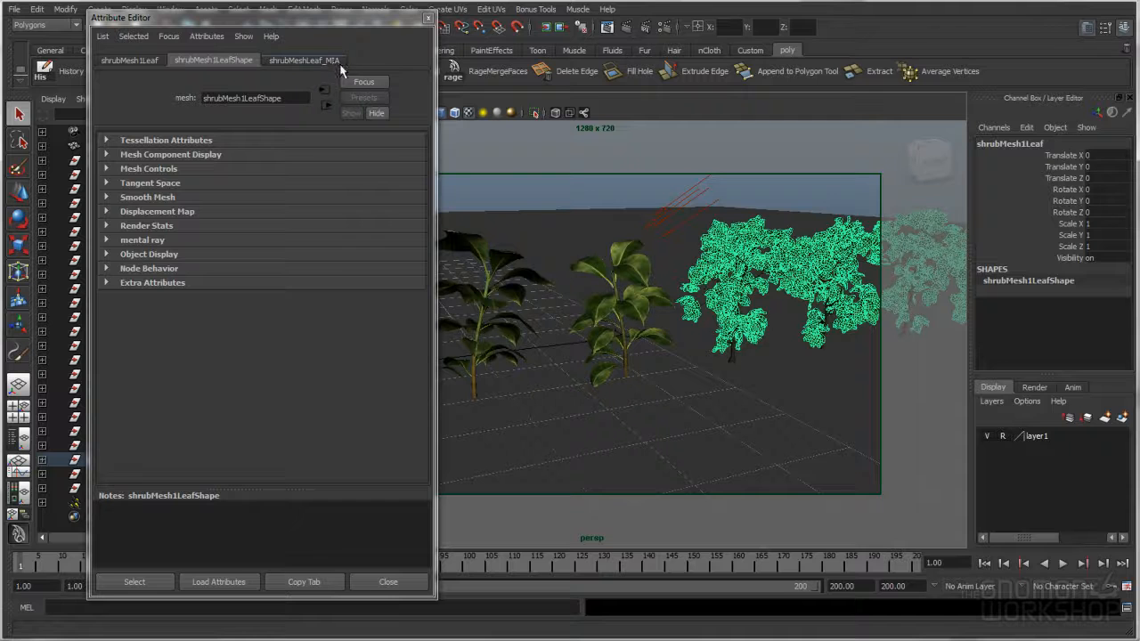
click(428, 18)
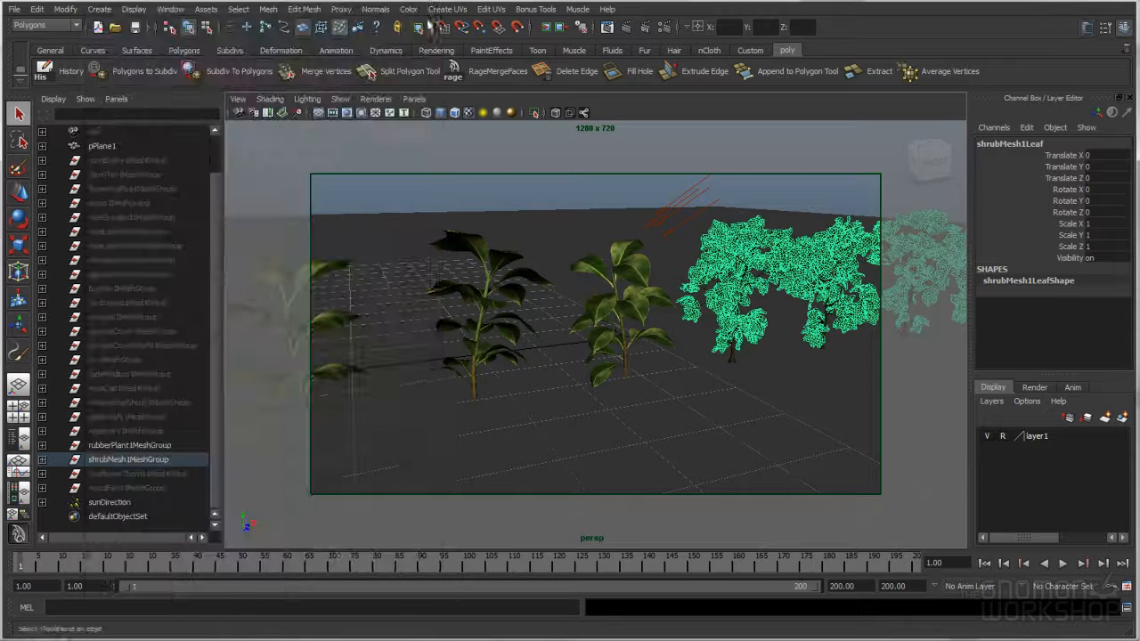
click(474, 395)
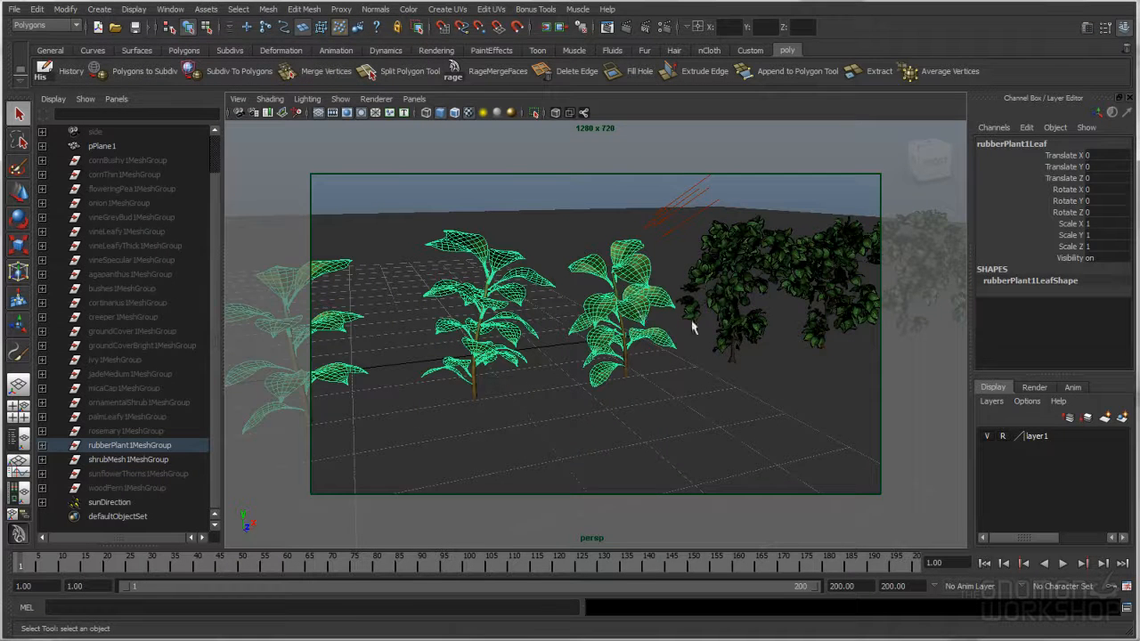
click(735, 363)
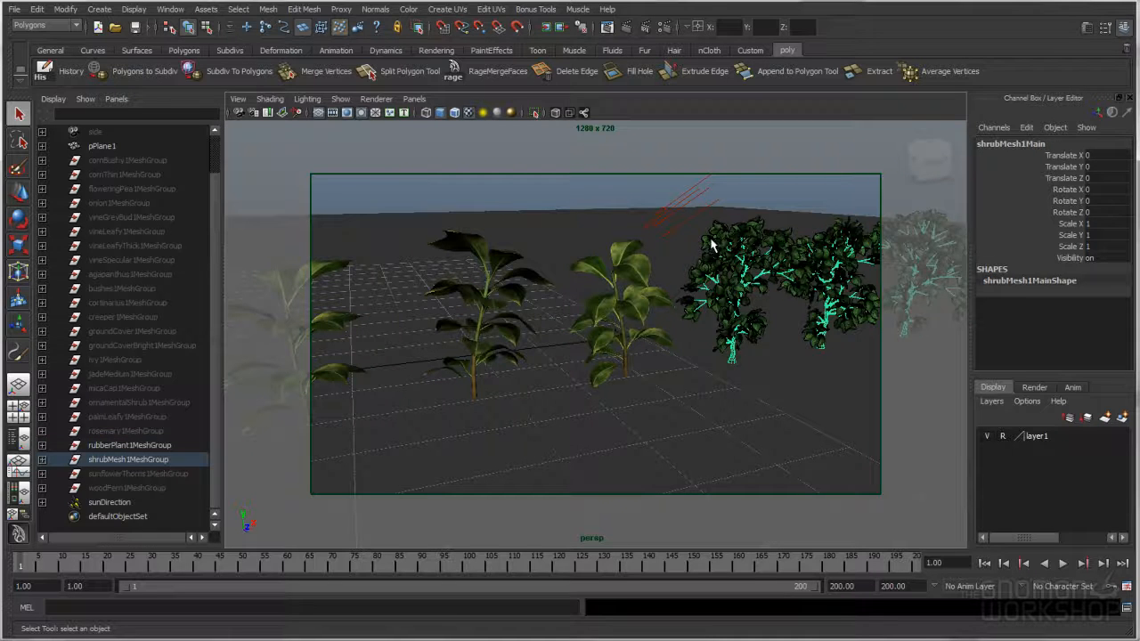
click(684, 299)
click(544, 418)
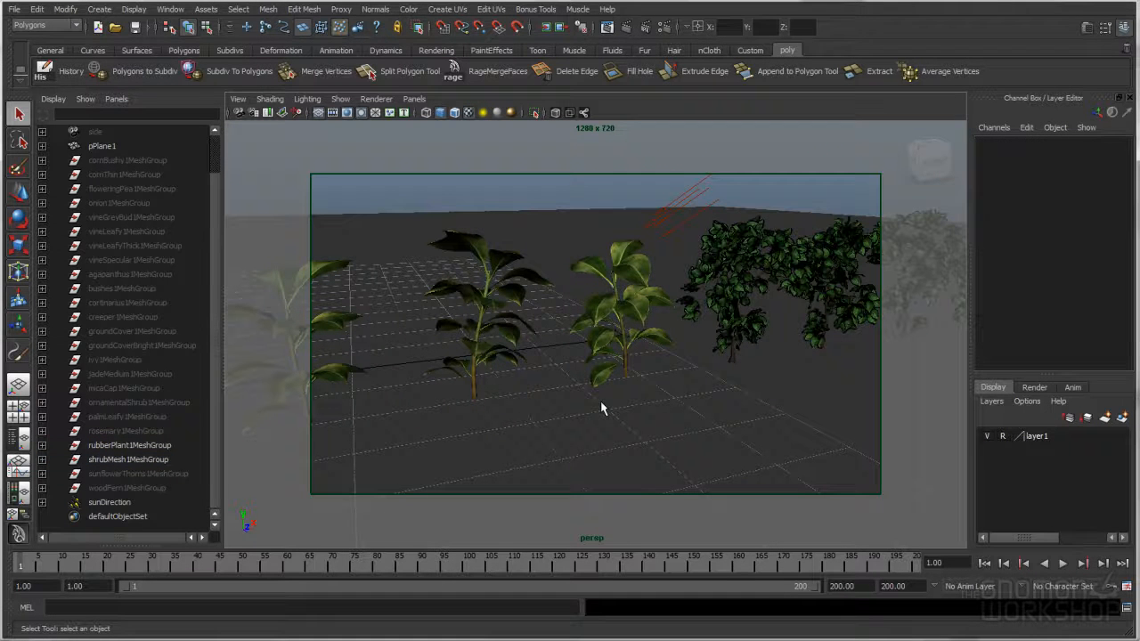
click(636, 318)
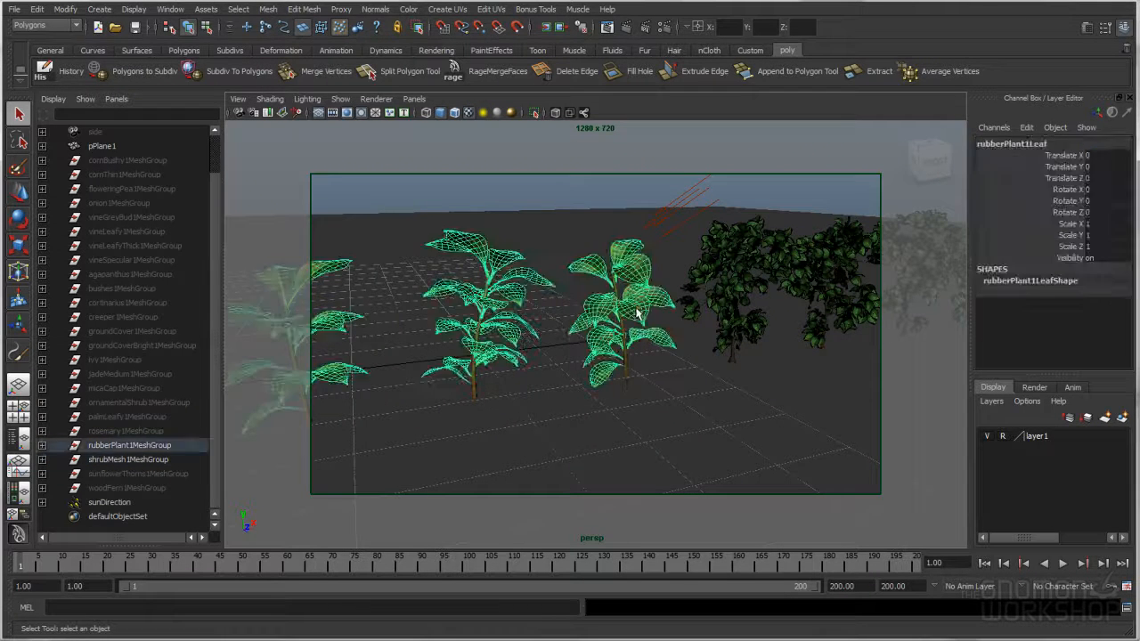
click(691, 374)
click(726, 316)
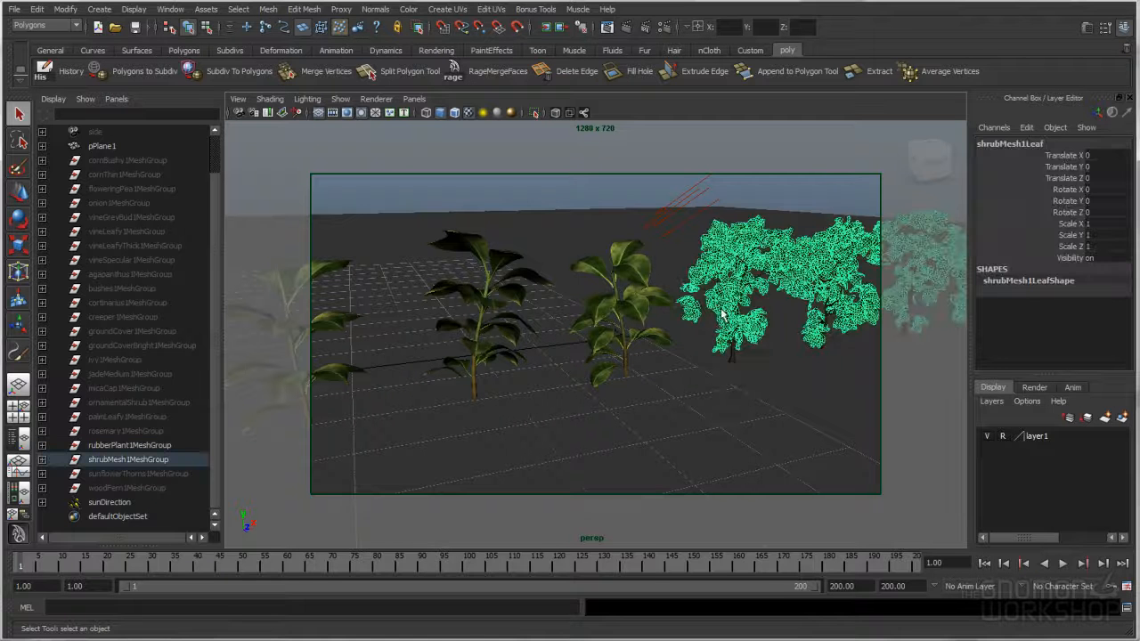
click(713, 397)
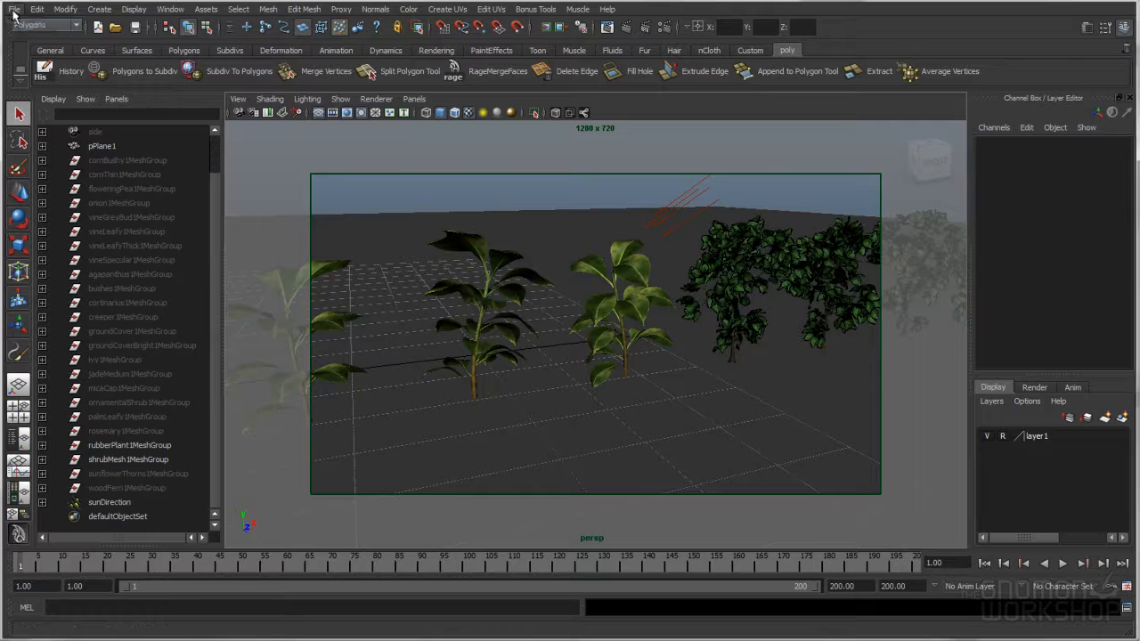
Save the scene as a new version named tutorial_plant_library_03.mb in the Kit_of_Parts scenes folder.
click(15, 10)
click(58, 75)
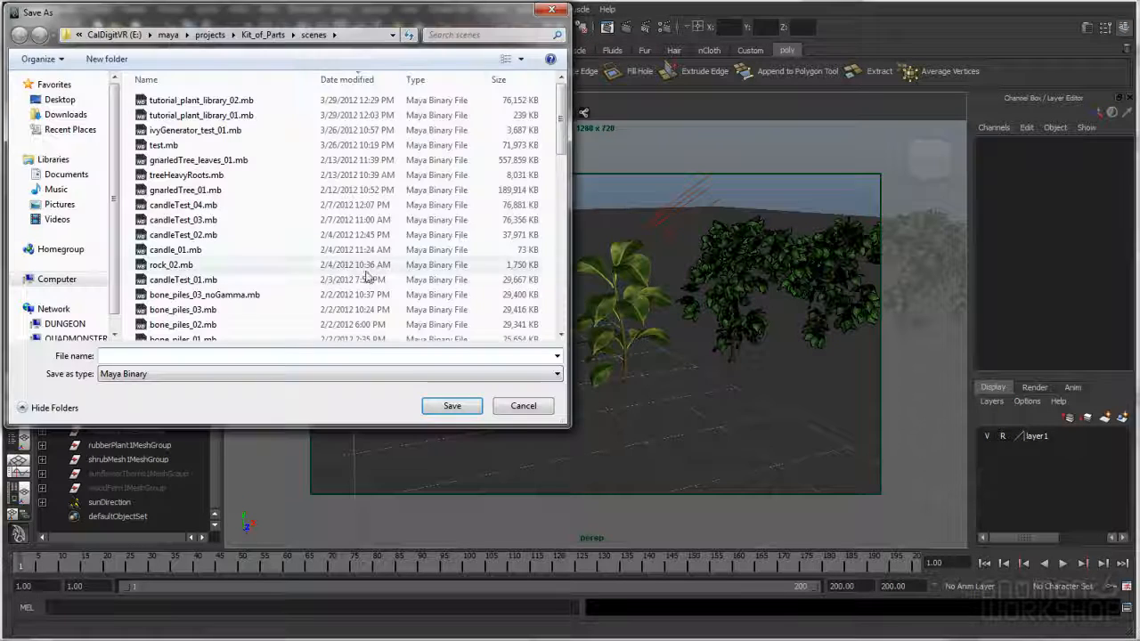
drag(284, 10, 449, 42)
click(347, 118)
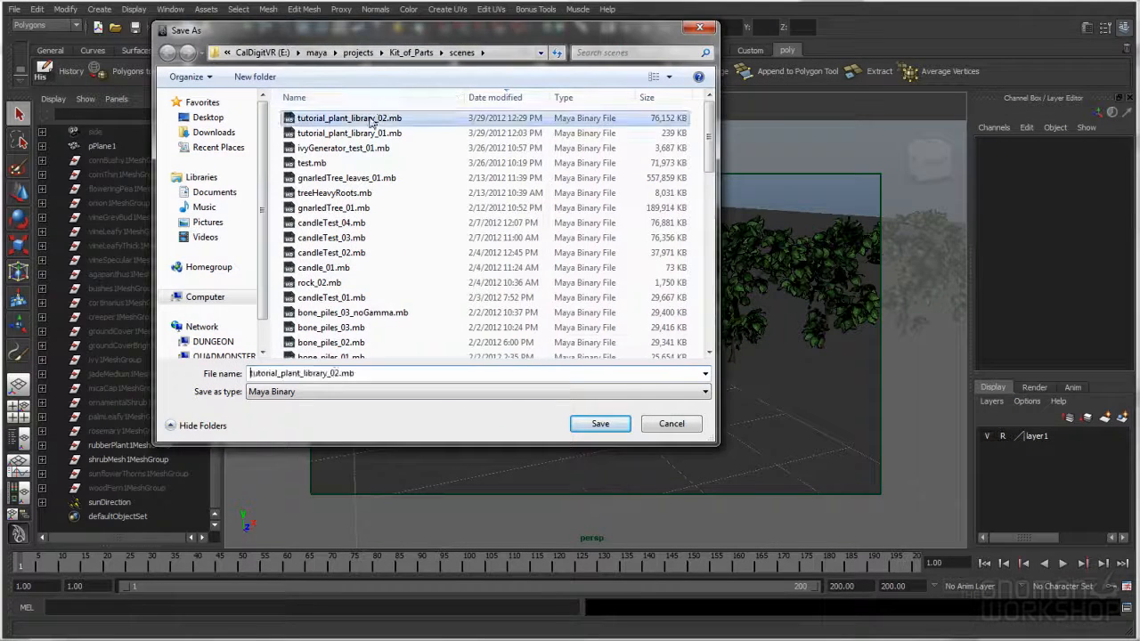
click(339, 374)
click(339, 374)
key(BackSpace)
text(3)
click(599, 424)
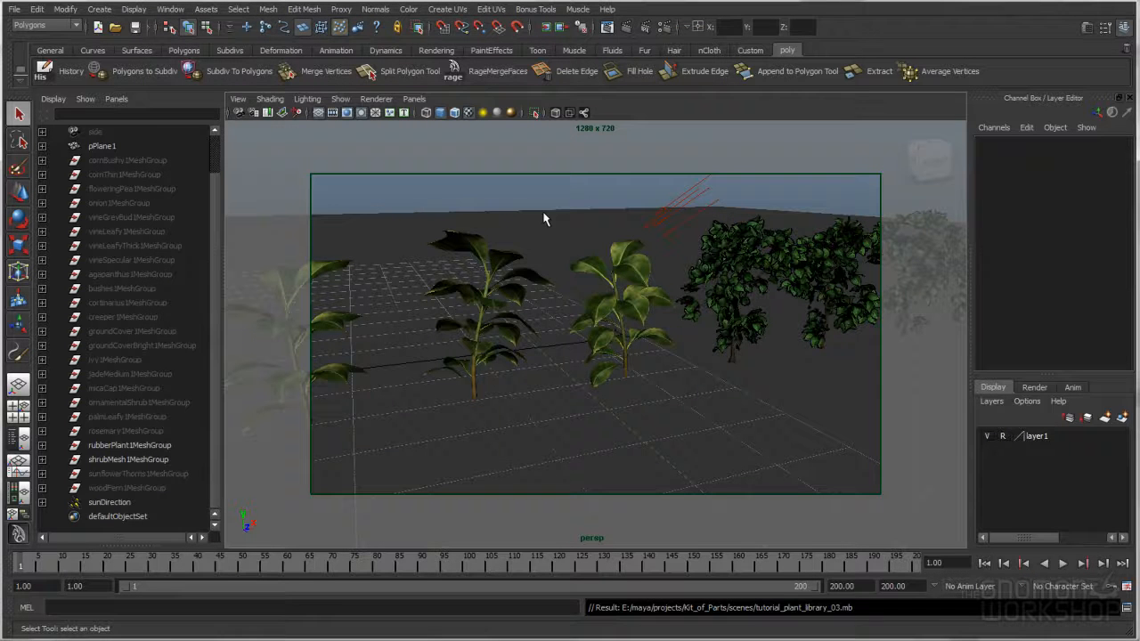
Open the Render View and render the perspective camera again with mental ray.
click(180, 10)
mouse_move(223, 43)
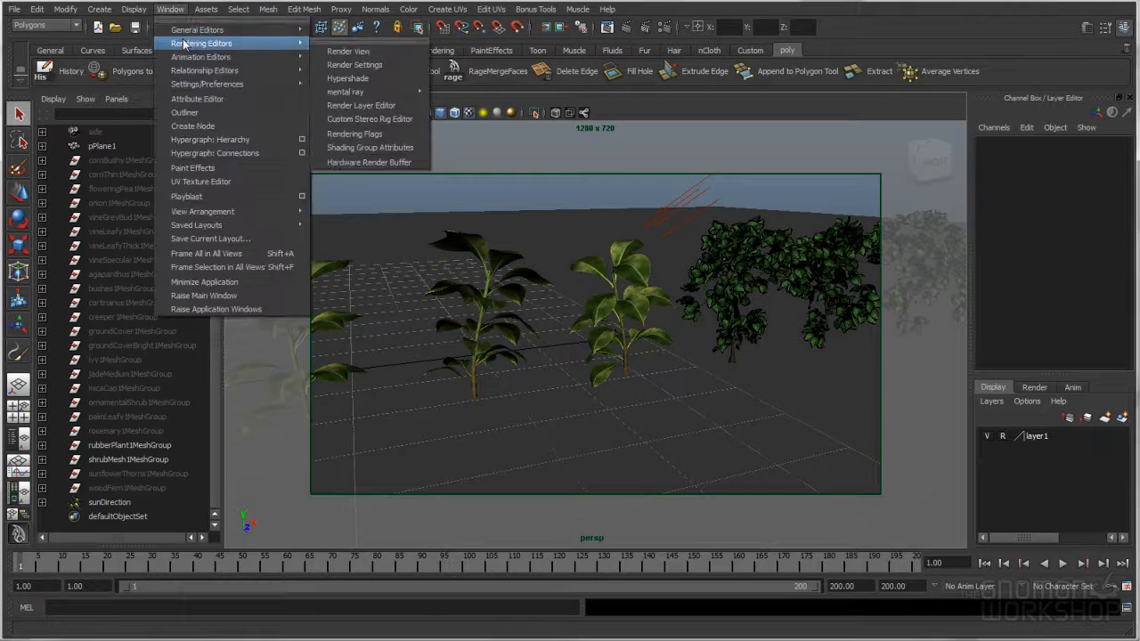
click(347, 51)
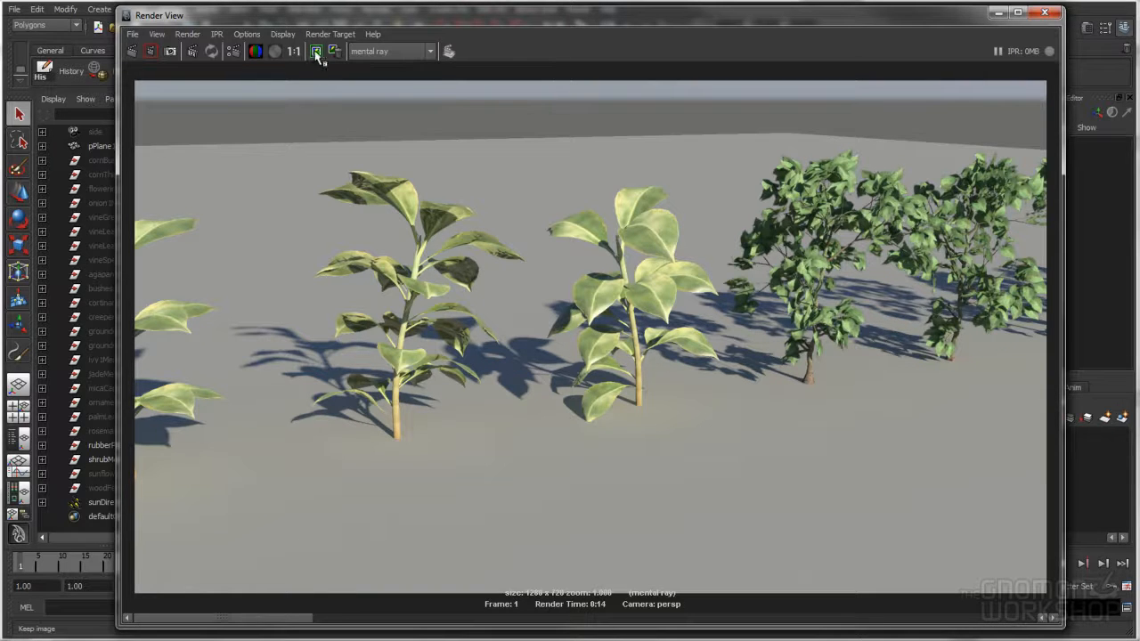
click(132, 51)
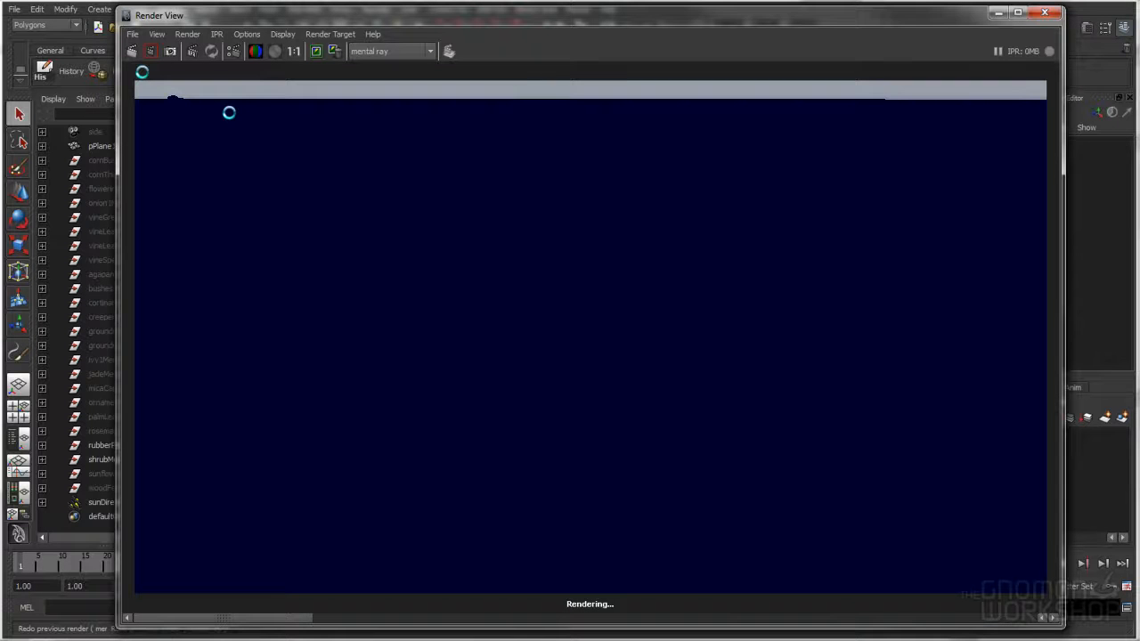
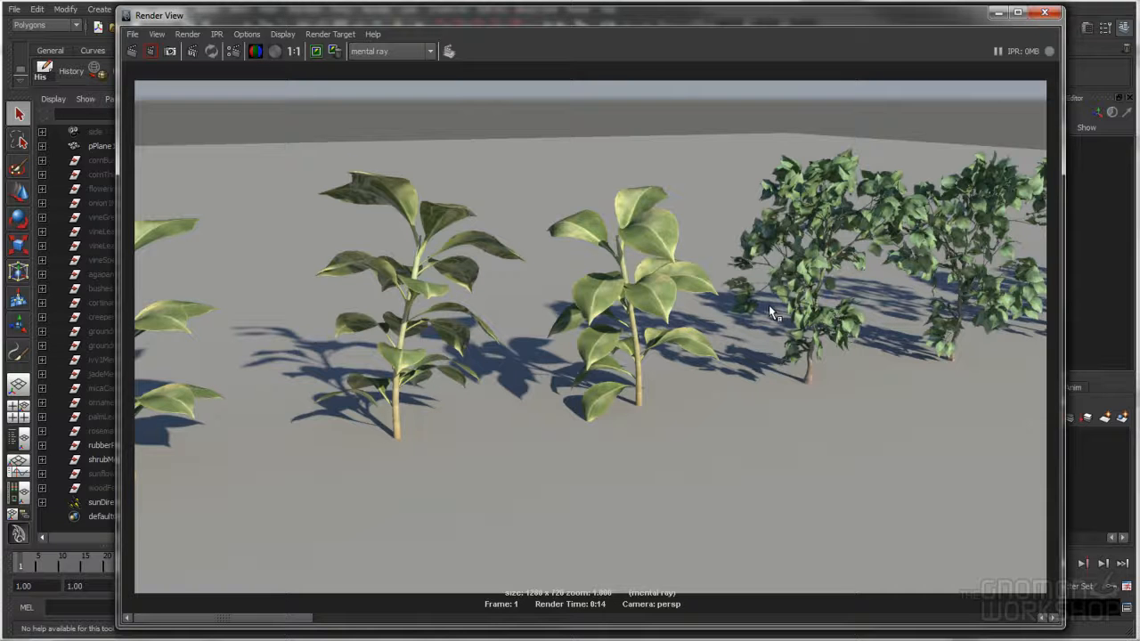
Switch back and forth between the stored and new renders to compare the shading of the rubber plant and shrub leaves.
click(325, 616)
click(254, 619)
click(355, 619)
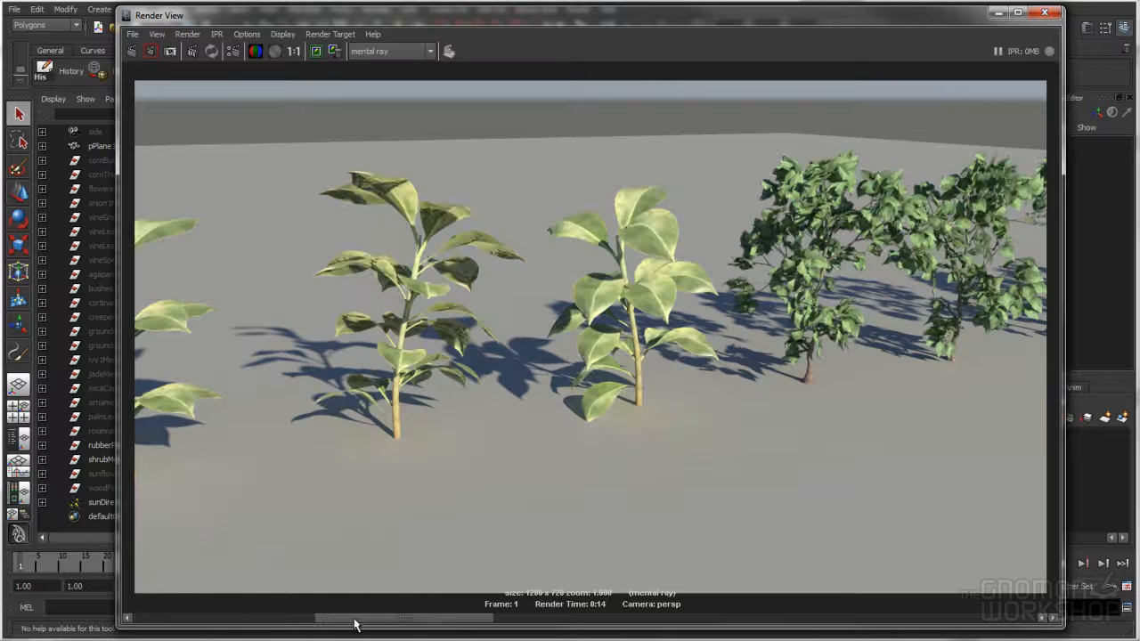
click(268, 619)
click(363, 622)
click(239, 619)
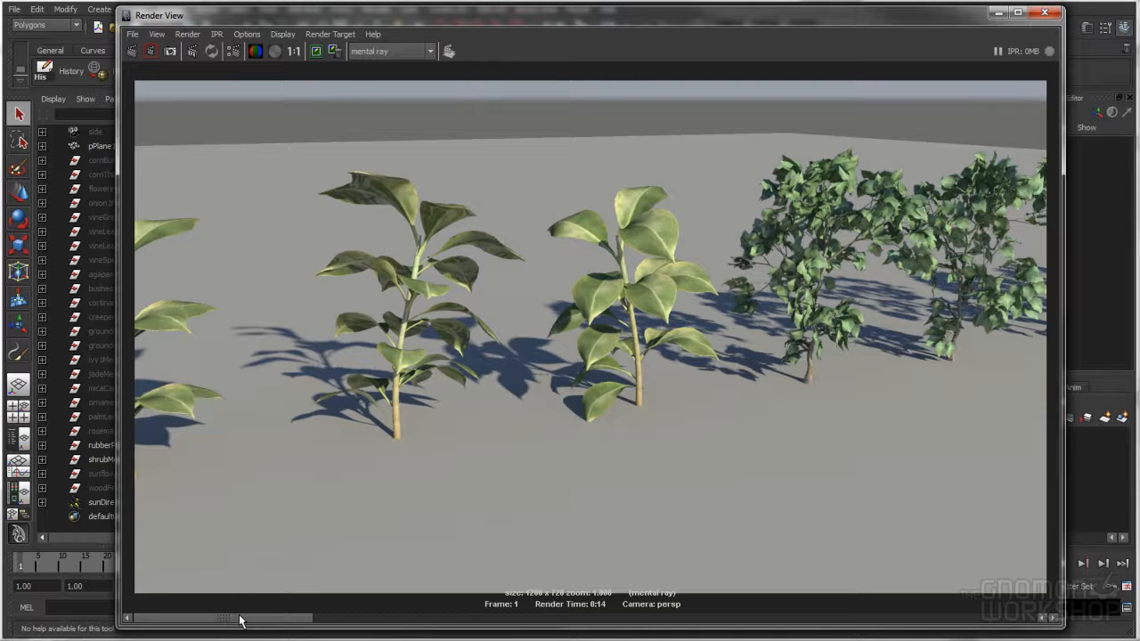
click(387, 618)
click(246, 619)
click(396, 621)
click(269, 616)
click(386, 616)
click(264, 616)
click(361, 621)
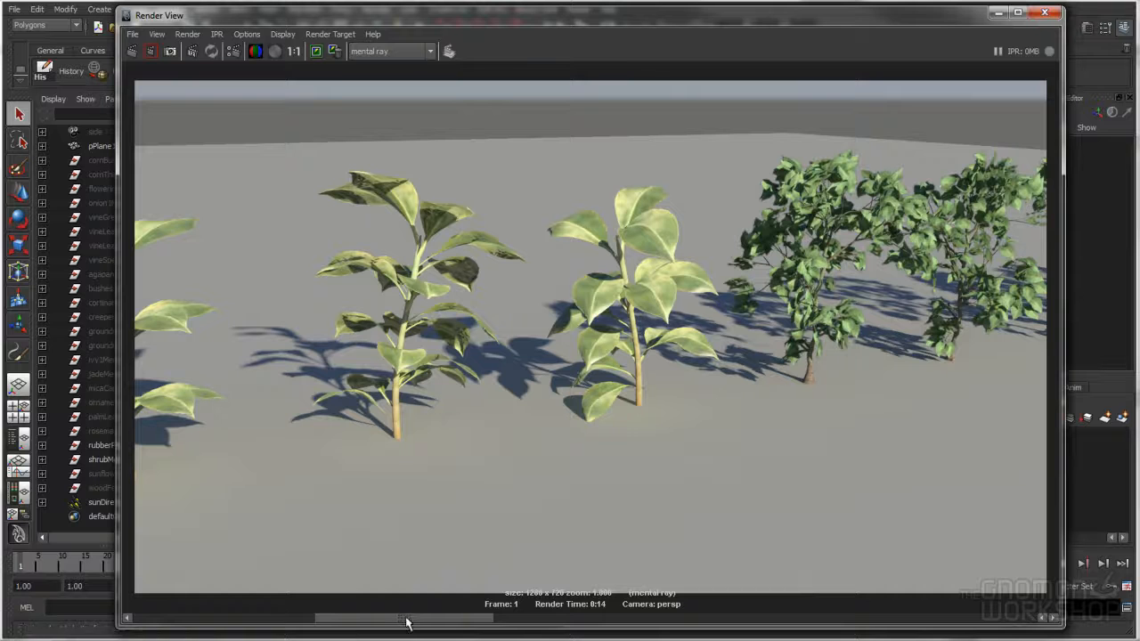
click(231, 618)
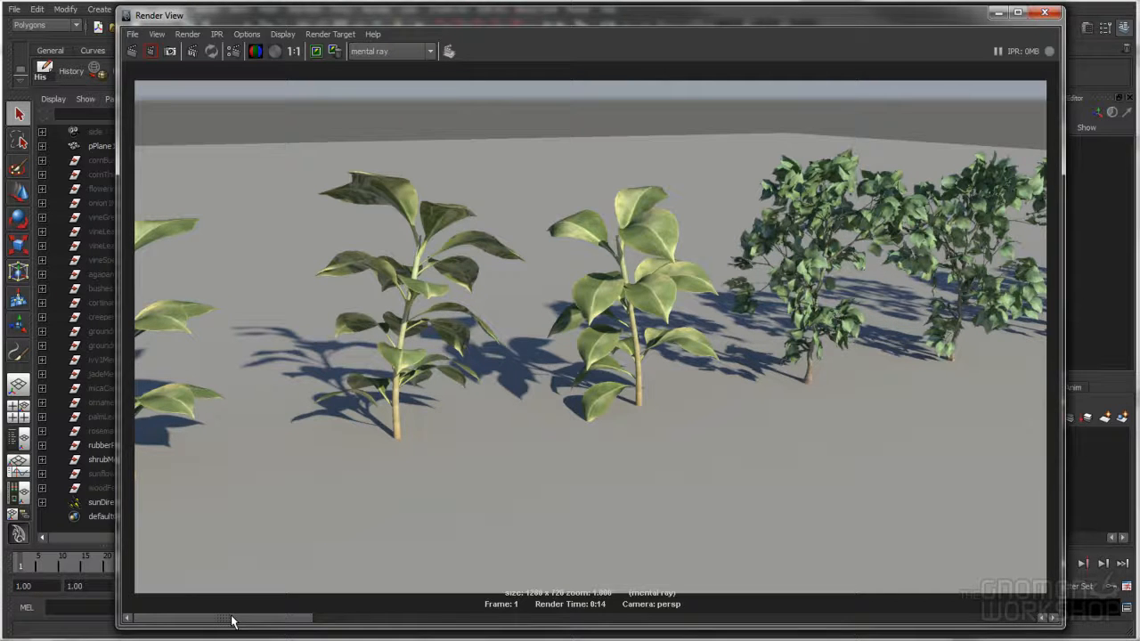
click(307, 618)
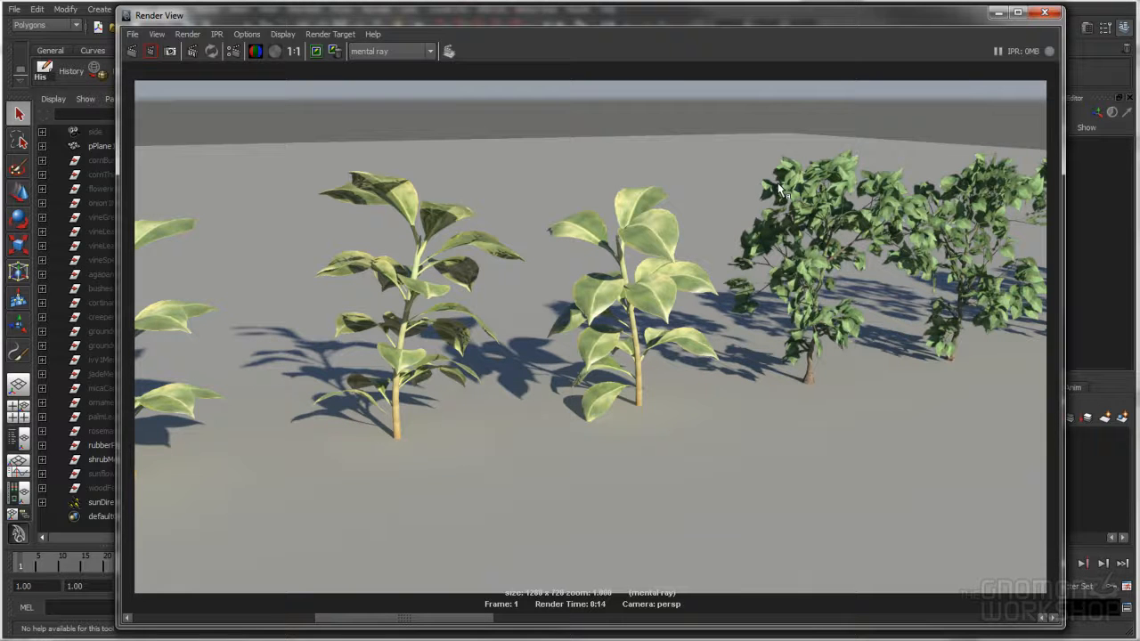
drag(374, 620, 241, 632)
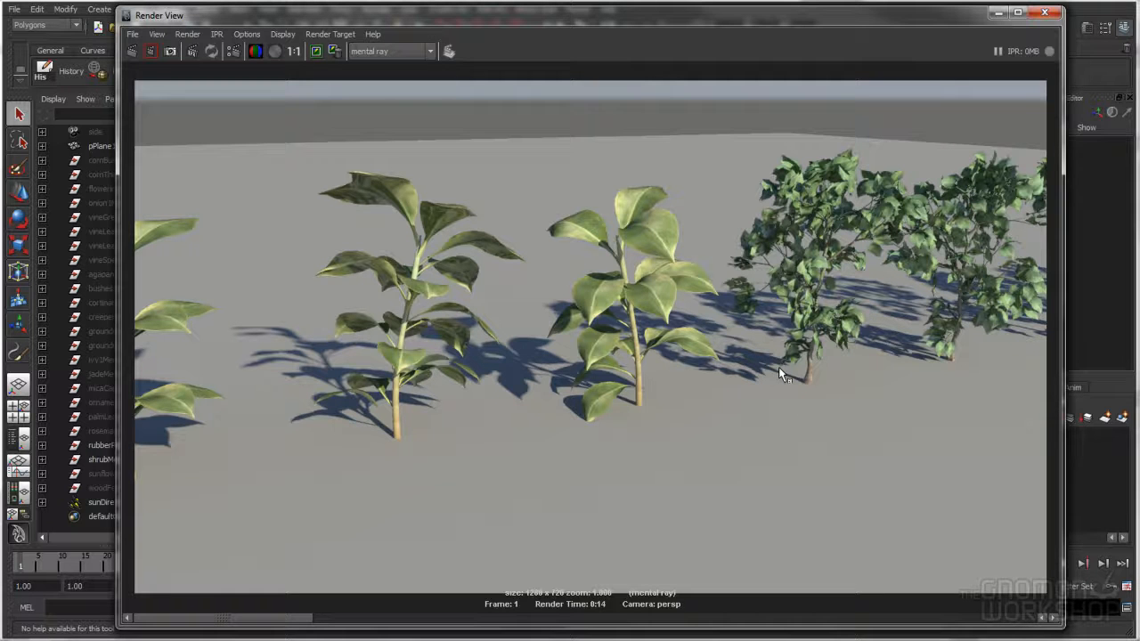
Close the Render View and inspect the rubberPlantLeaf_MIA material attributes of the rubber plant leaves, leaving nothing selected.
click(1044, 12)
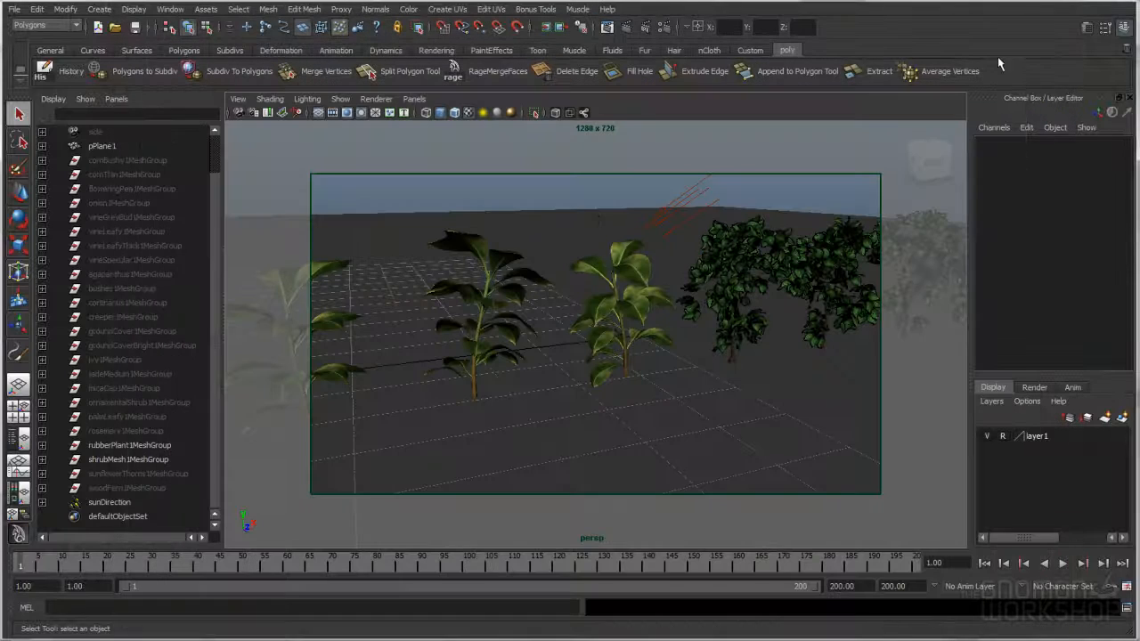
click(602, 288)
key(ctrl+a)
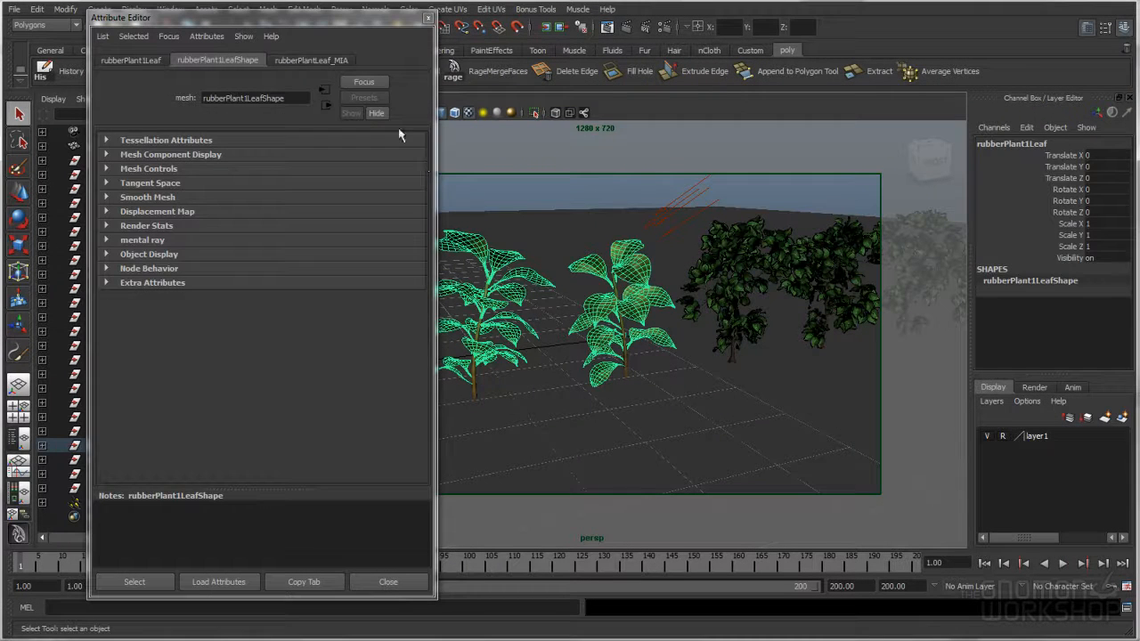
click(326, 61)
click(428, 18)
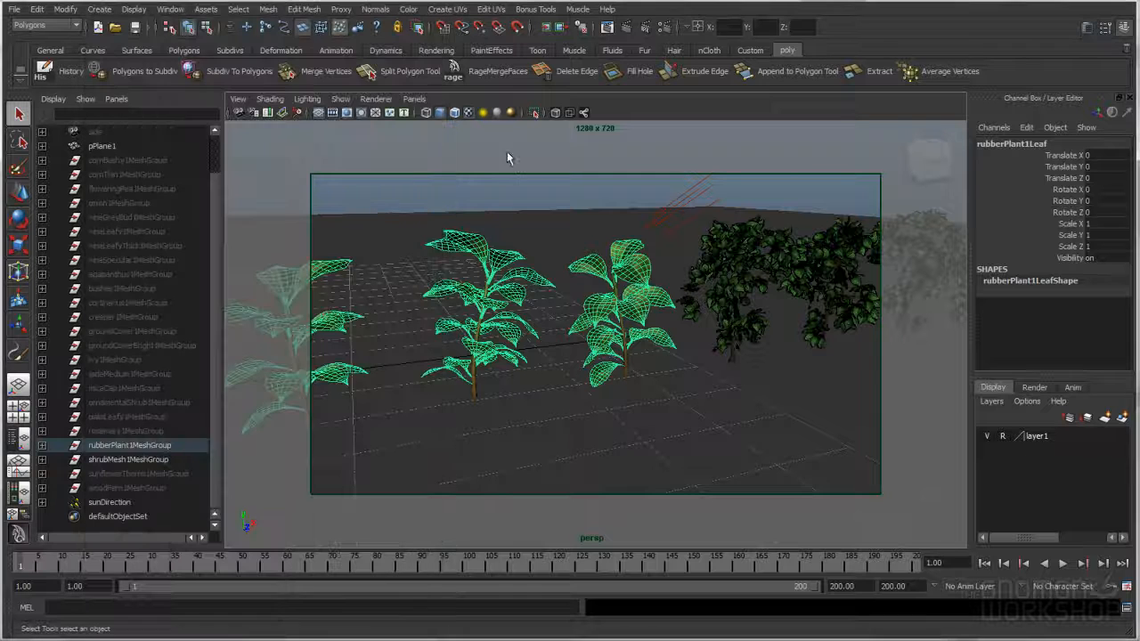
click(513, 161)
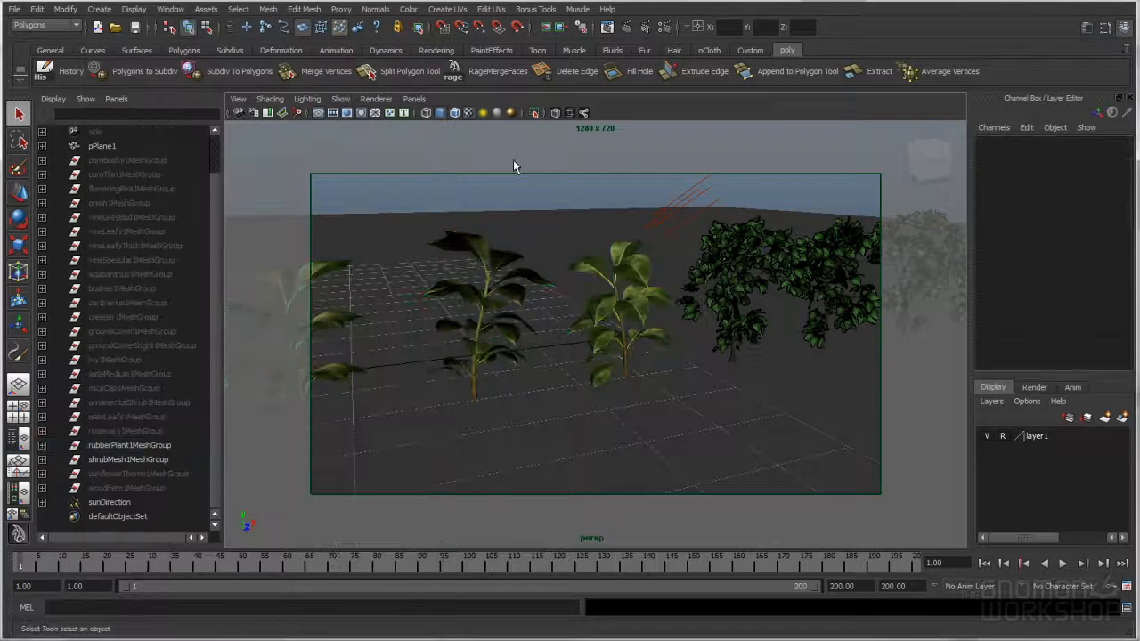
Open the rubber plant leaves' rubberPlantLeaf_MIA material attributes and examine the Diffuse and Advanced settings.
click(635, 280)
key(ctrl+a)
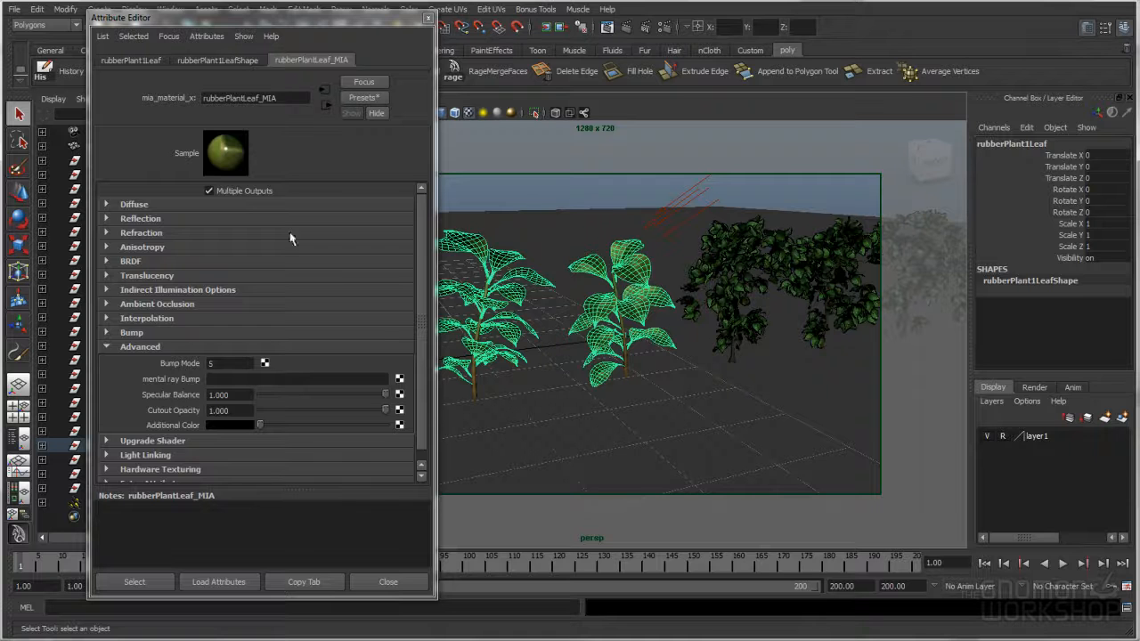
click(336, 60)
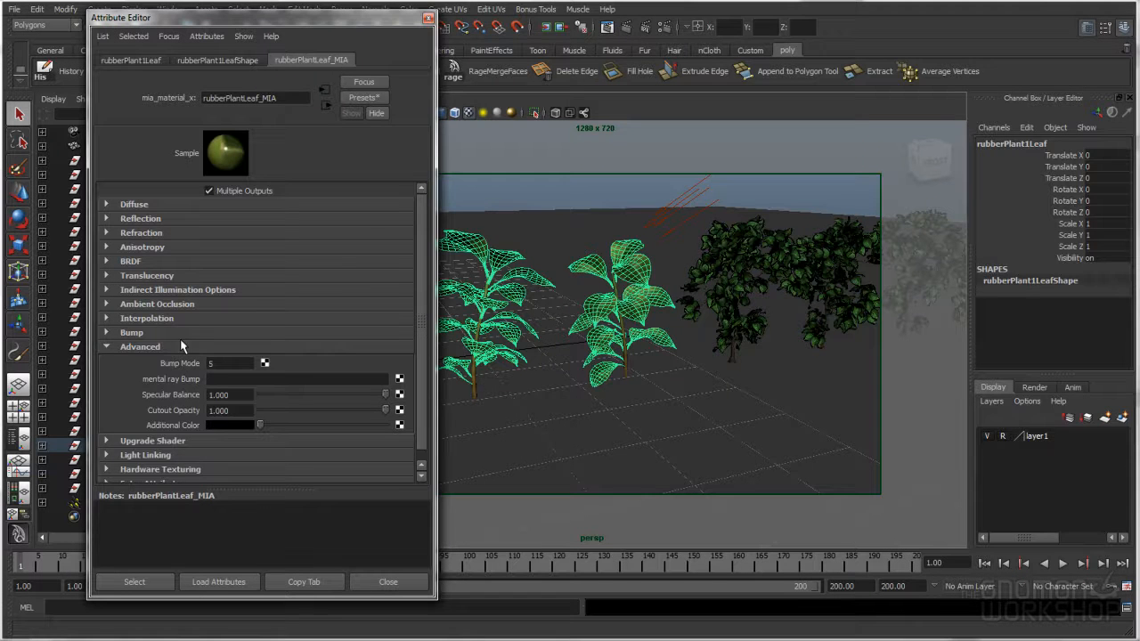
click(159, 346)
click(133, 205)
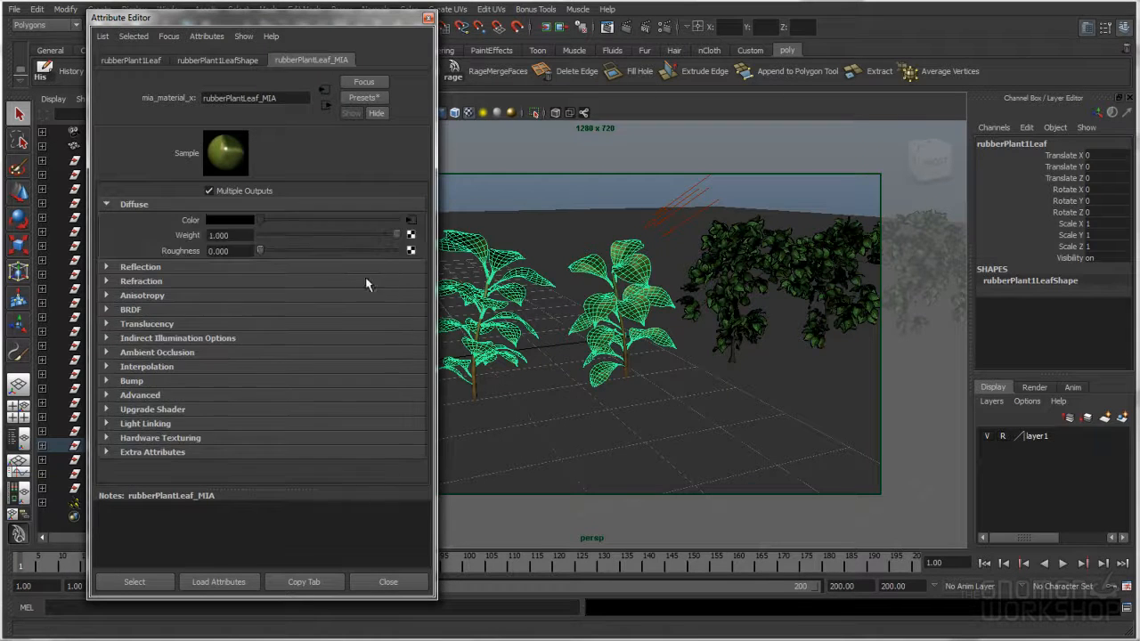
click(142, 397)
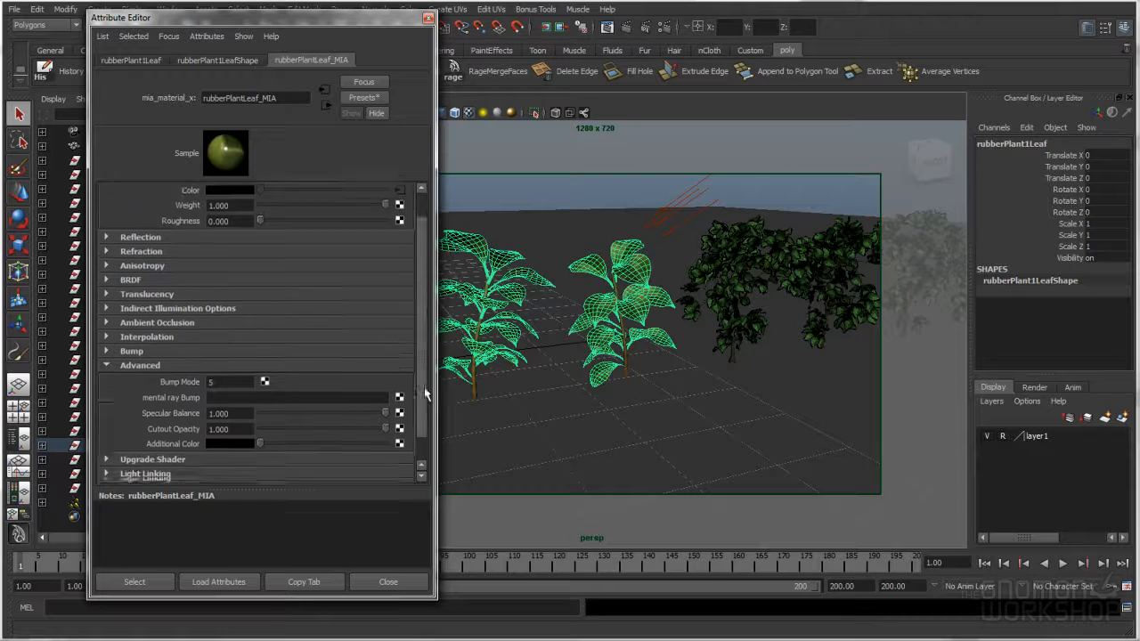
Examine the leaf material's Bump, Ambient Occlusion, Indirect Illumination, Translucency and BRDF settings.
click(139, 384)
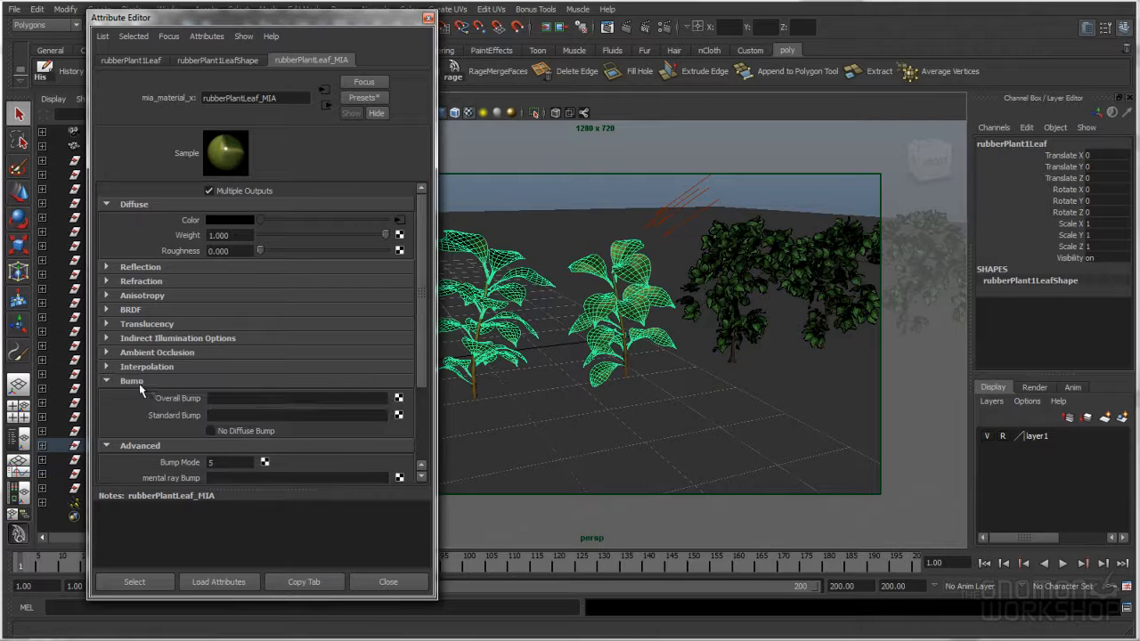
click(166, 353)
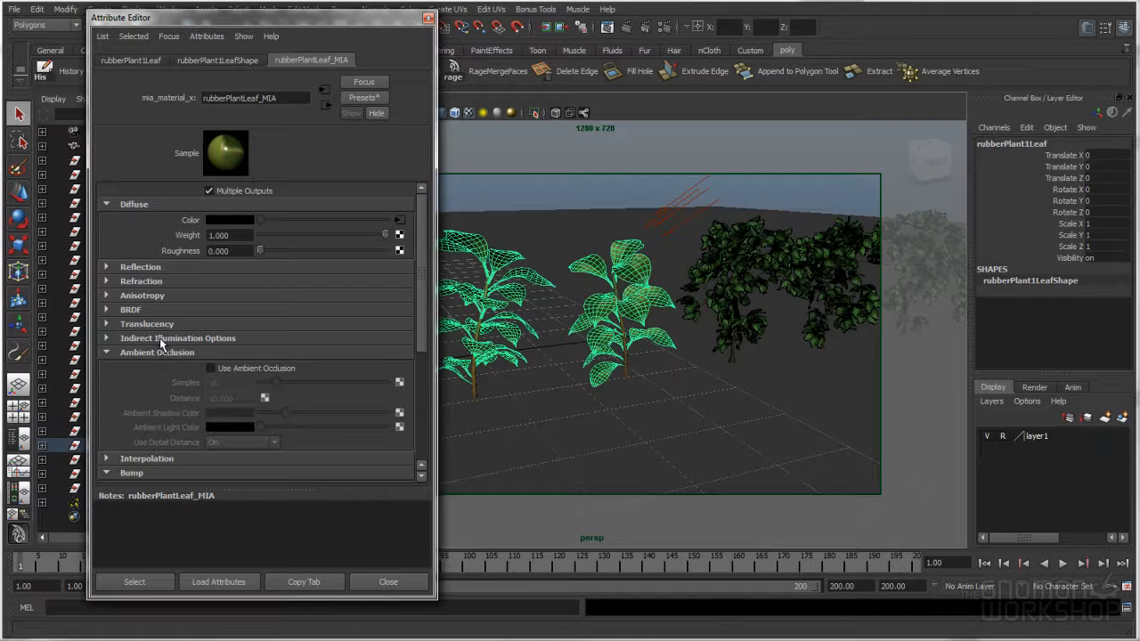
click(160, 339)
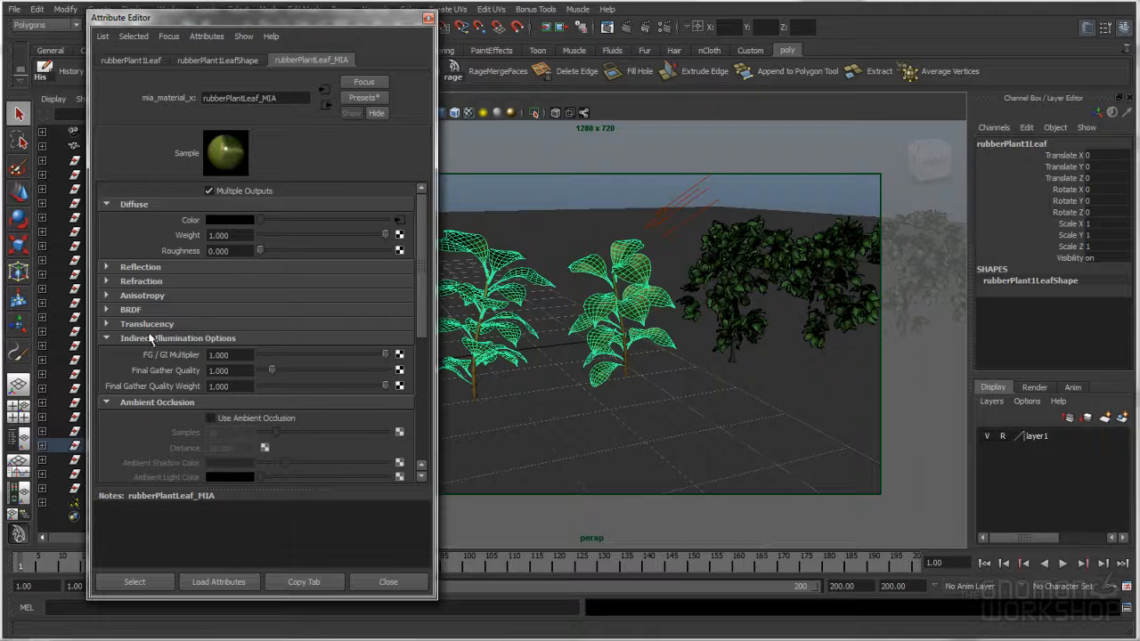
click(153, 324)
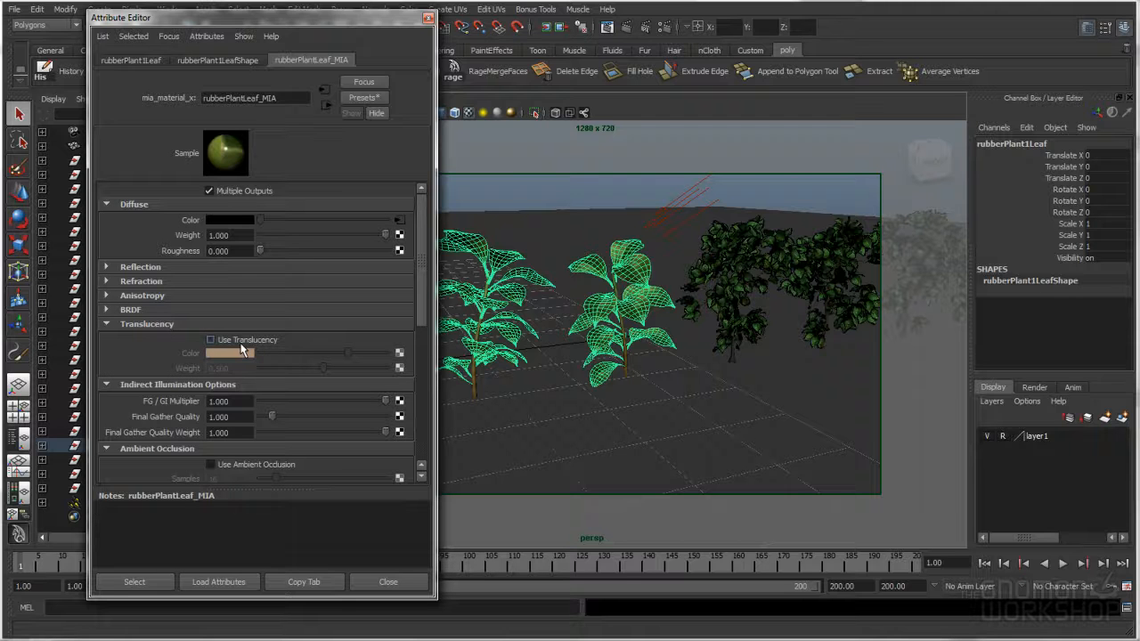
click(139, 311)
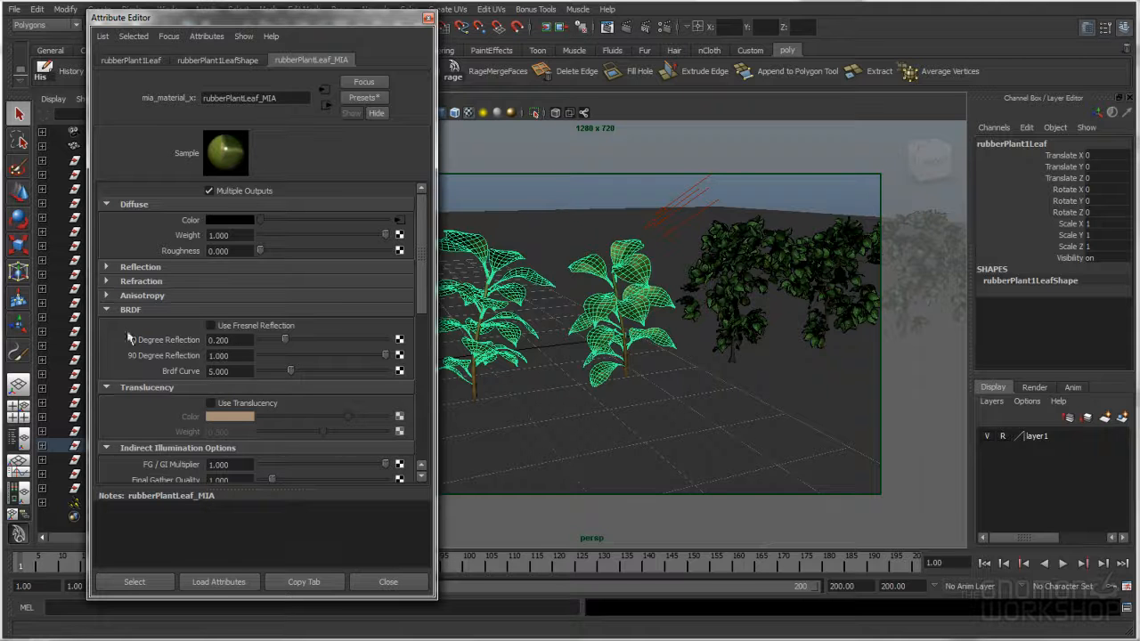
Try an Anisotropy of 0.1 on the leaf material and set it back to 1.
click(147, 296)
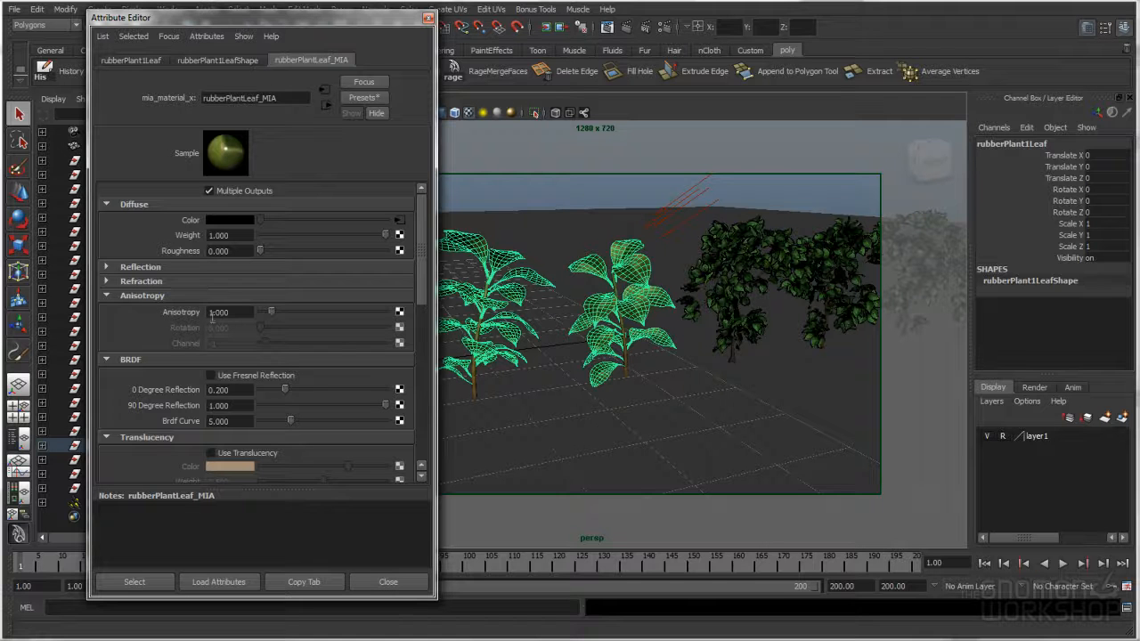
mouse_move(271, 312)
mouse_down()
mouse_move(356, 314)
mouse_move(254, 316)
mouse_up()
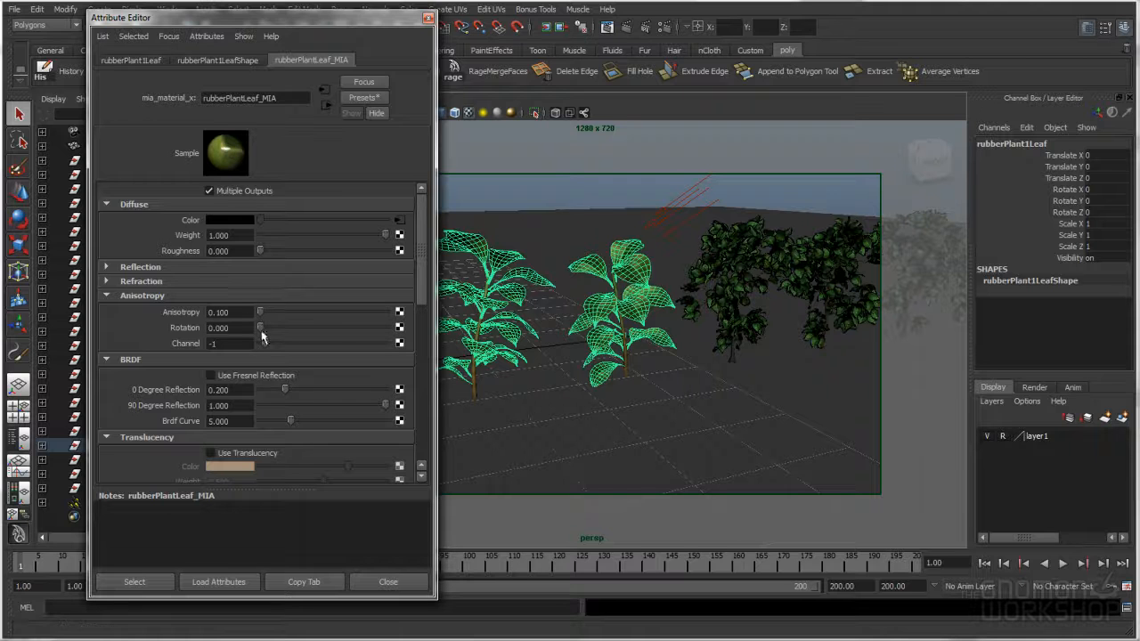
click(249, 312)
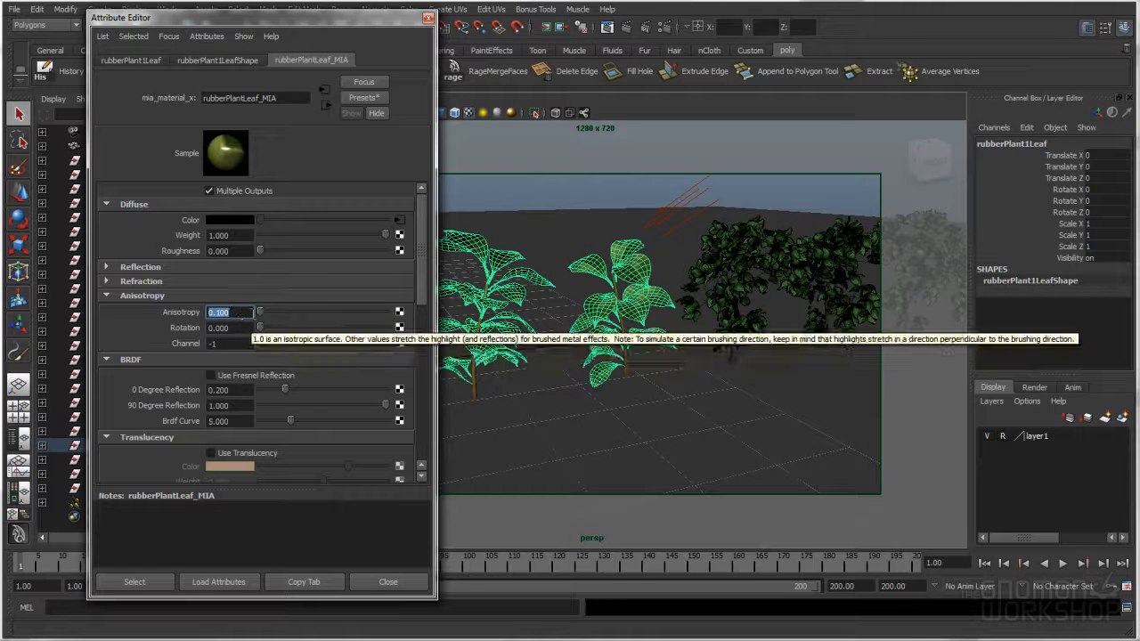
text(1)
key(Return)
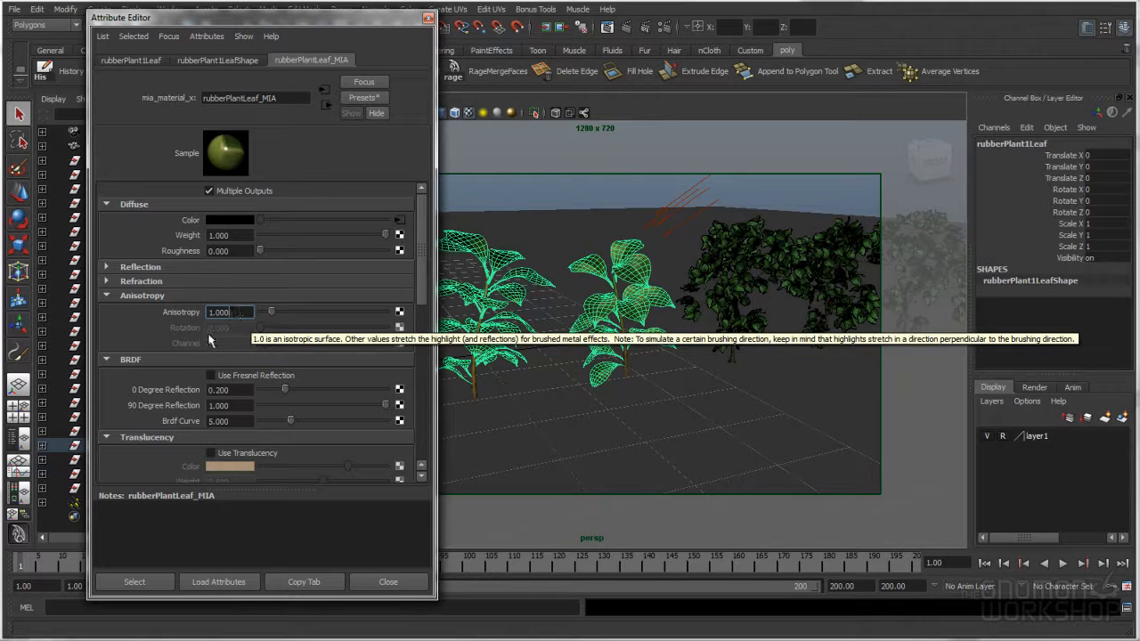
Examine the leaf material's Refraction and Reflection settings and open the reflection Glossiness value for editing.
click(143, 281)
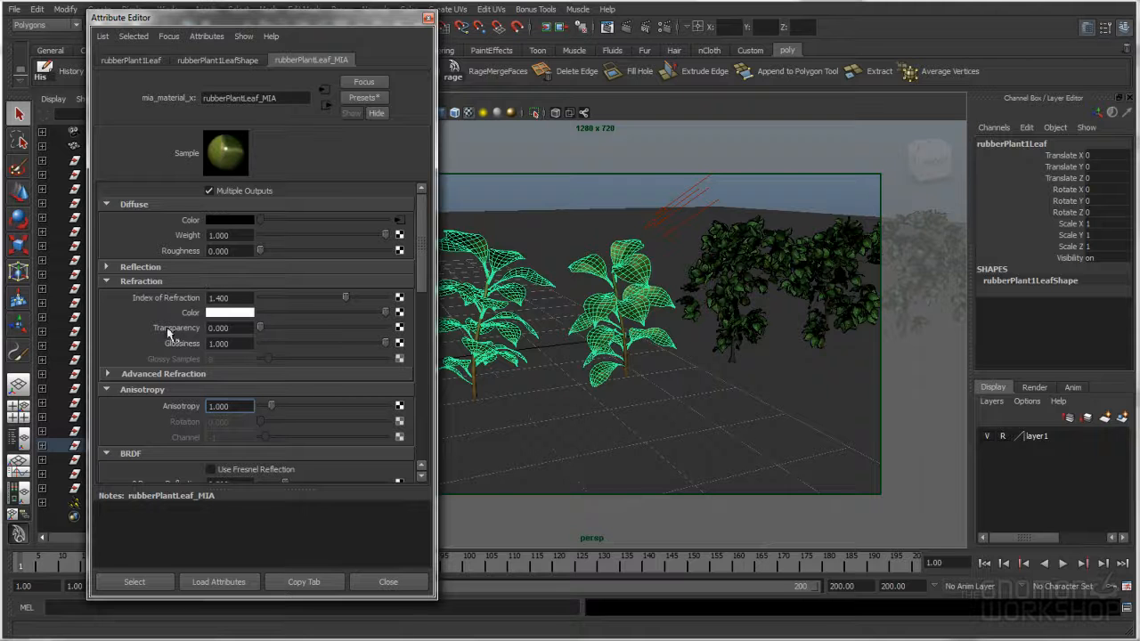
click(148, 268)
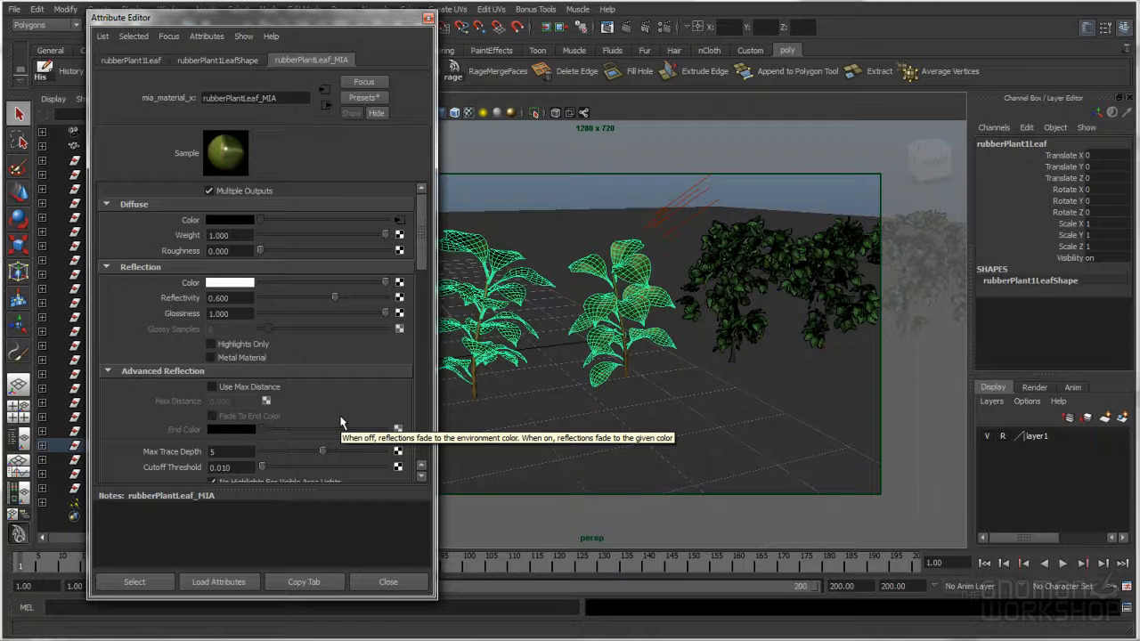
click(236, 314)
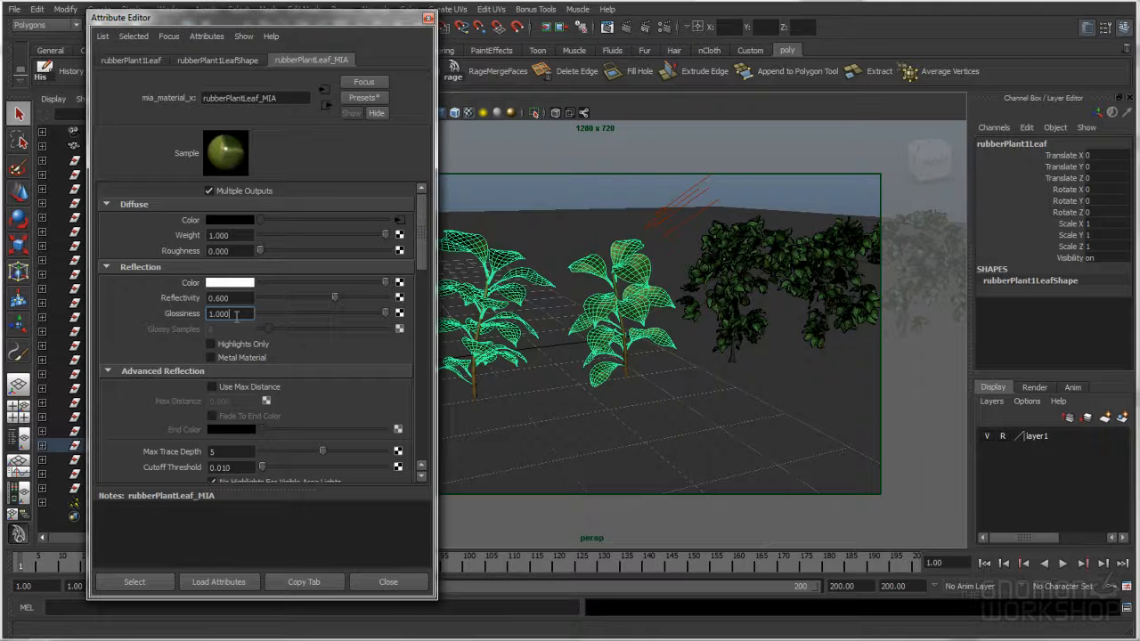
Close the rubber plant leaf's material attributes and save the scene with nothing selected.
click(429, 18)
click(412, 182)
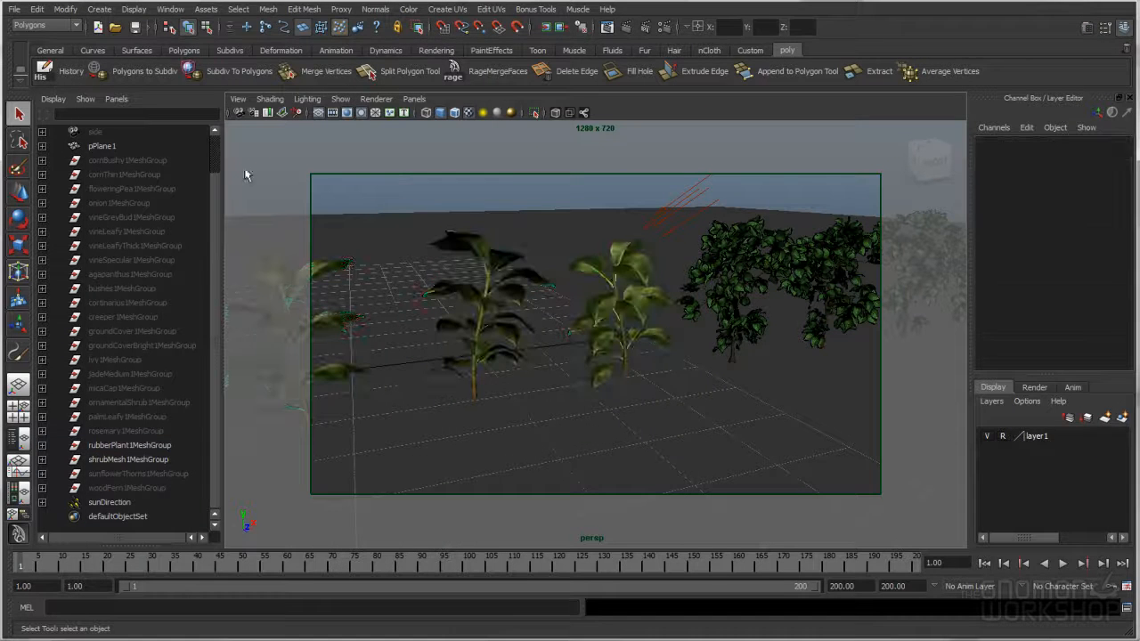
click(136, 27)
Open the Render View, compare the rendered rubber plants and shrubs with the viewport, and close it.
click(167, 9)
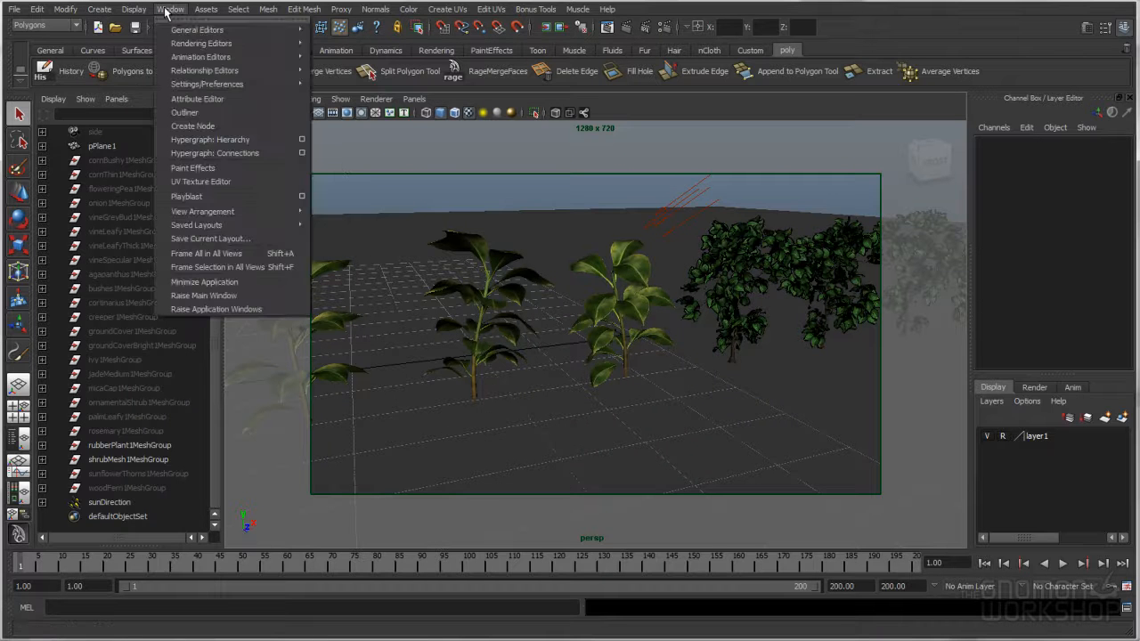
mouse_move(202, 43)
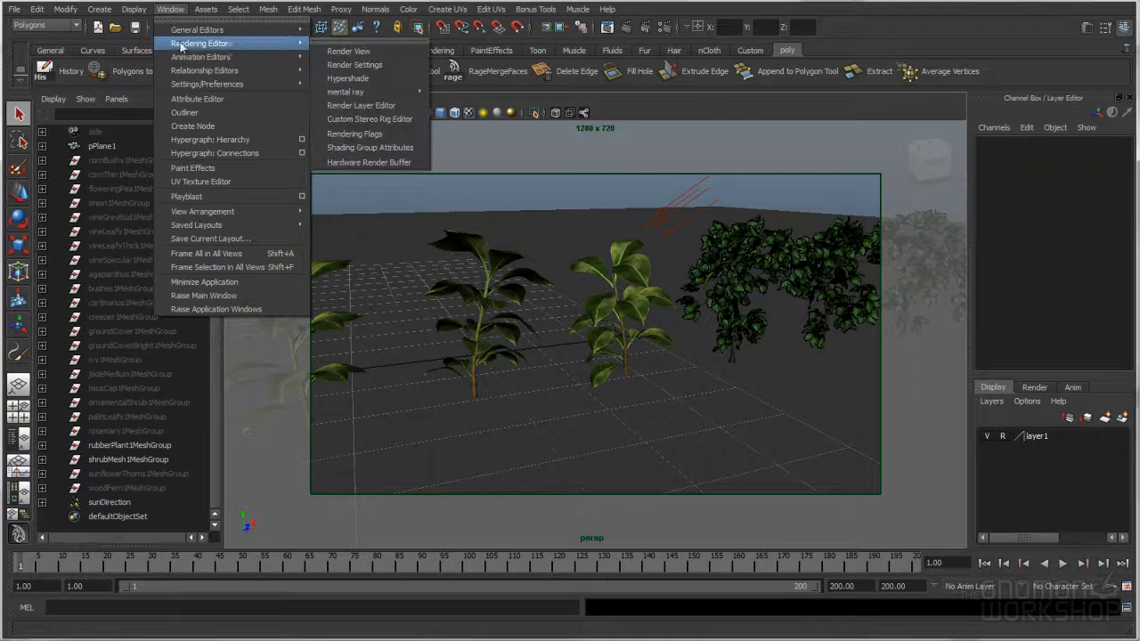
click(392, 51)
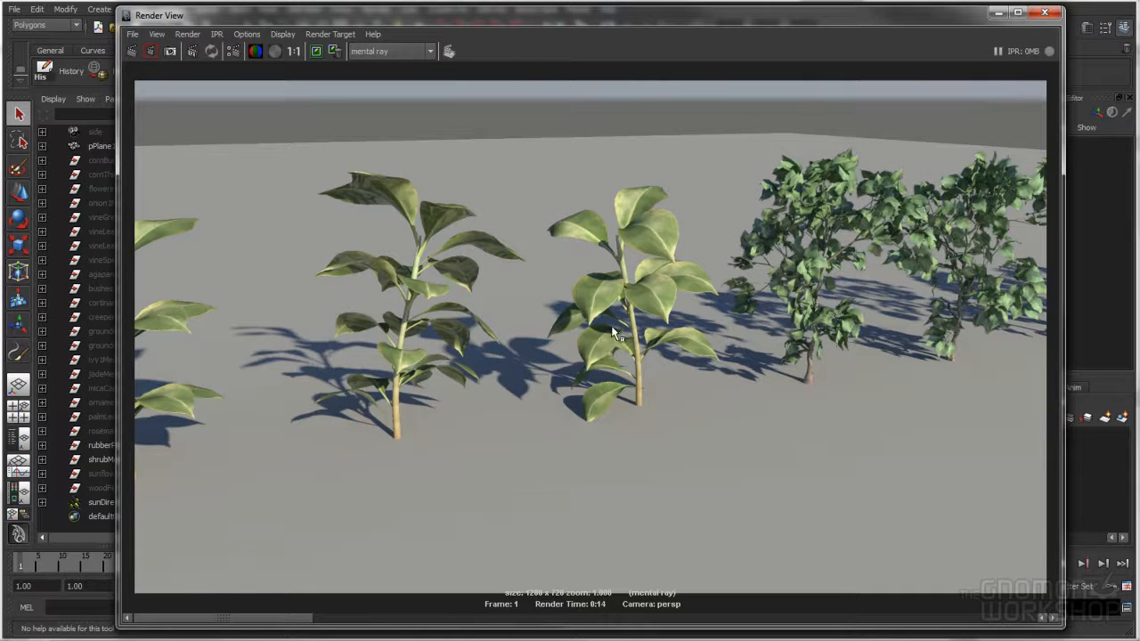
drag(672, 15, 519, 378)
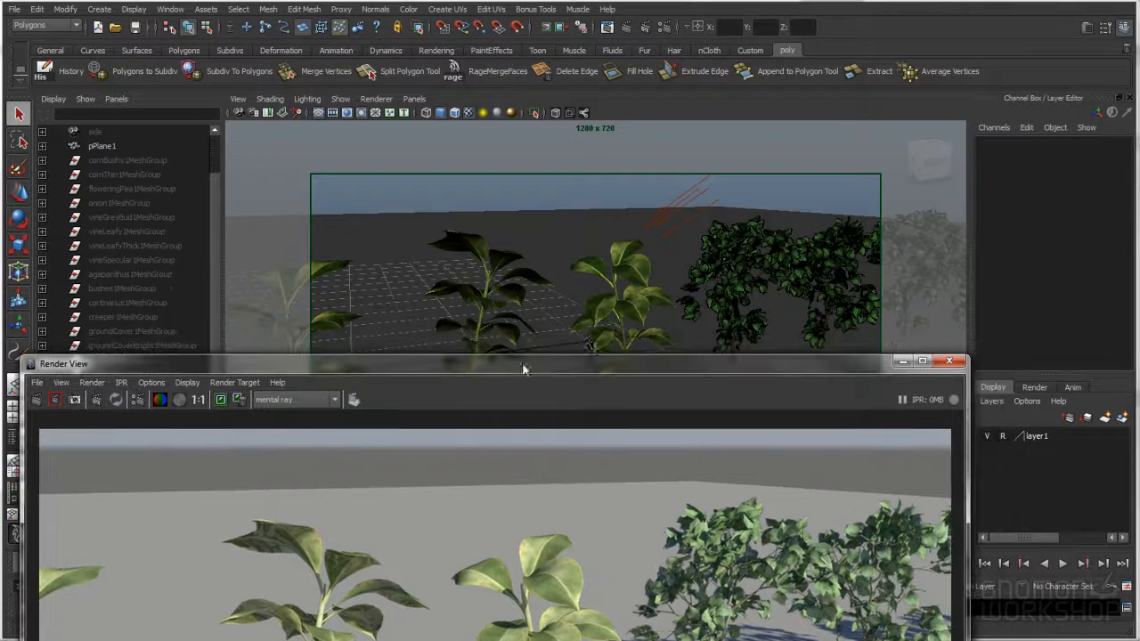
mouse_move(595, 364)
mouse_down()
mouse_move(628, 273)
mouse_move(644, 112)
mouse_move(592, 359)
mouse_up()
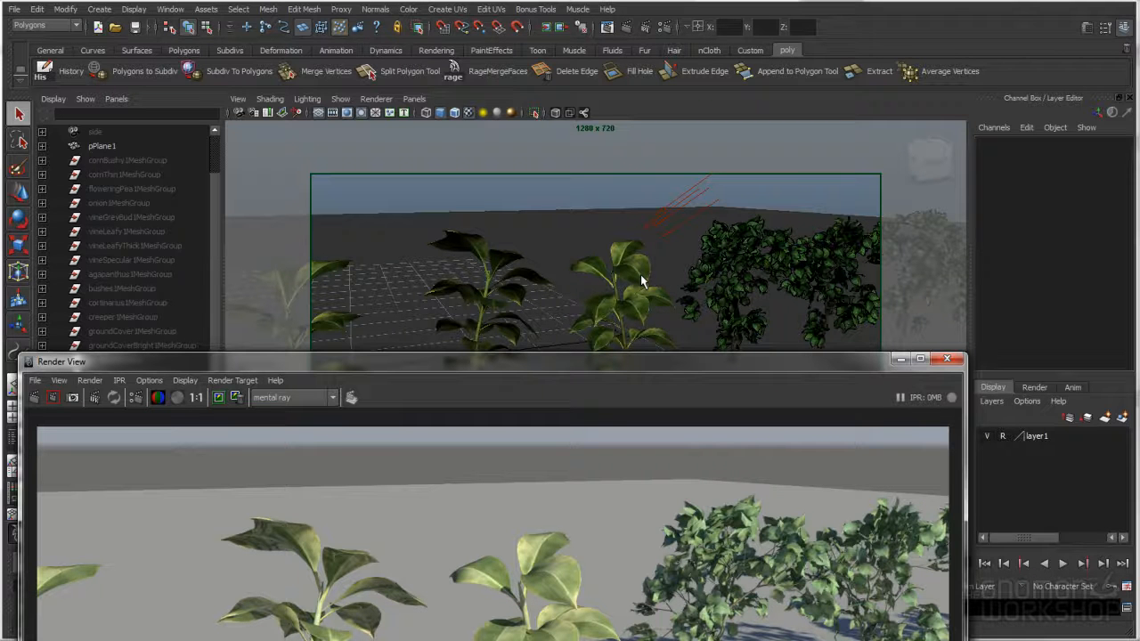
drag(668, 362, 735, 76)
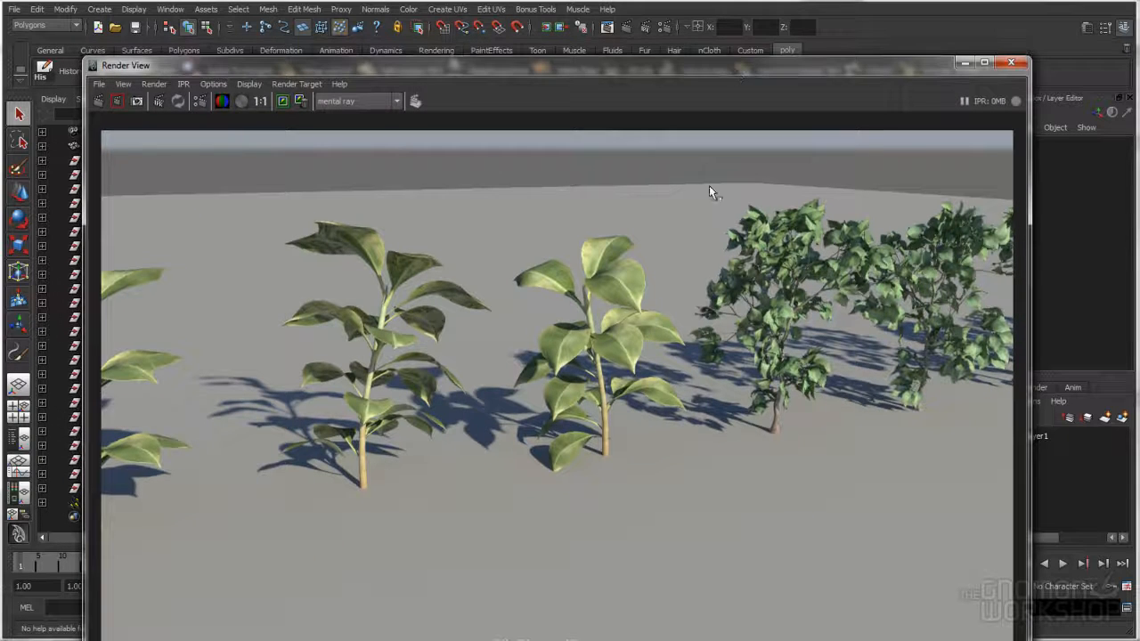
drag(637, 64, 649, 31)
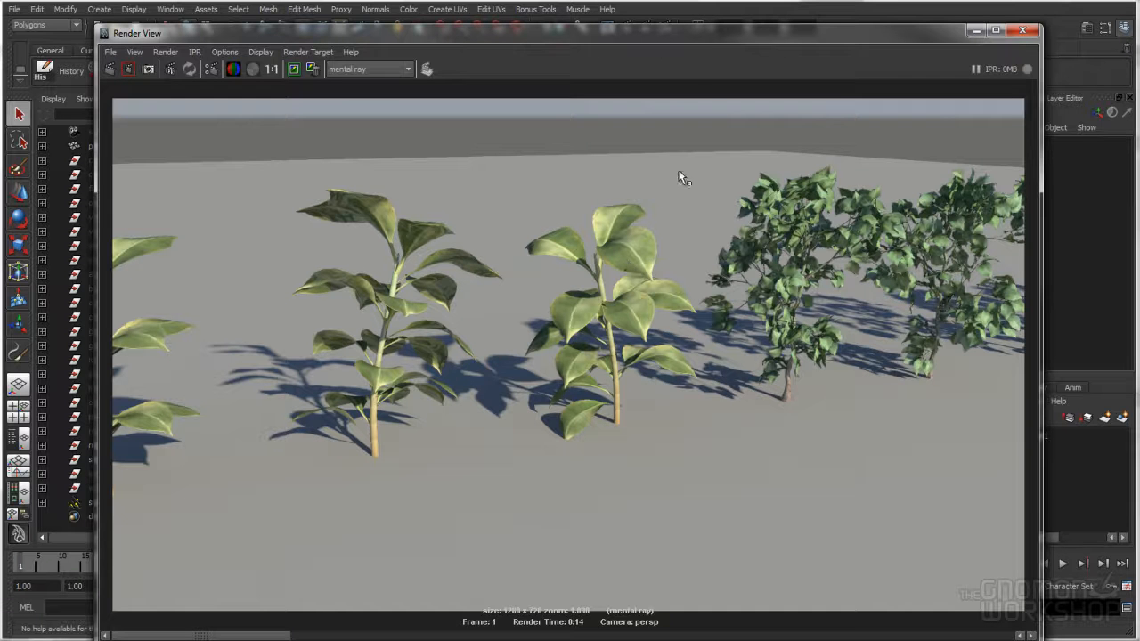
drag(707, 33, 693, 15)
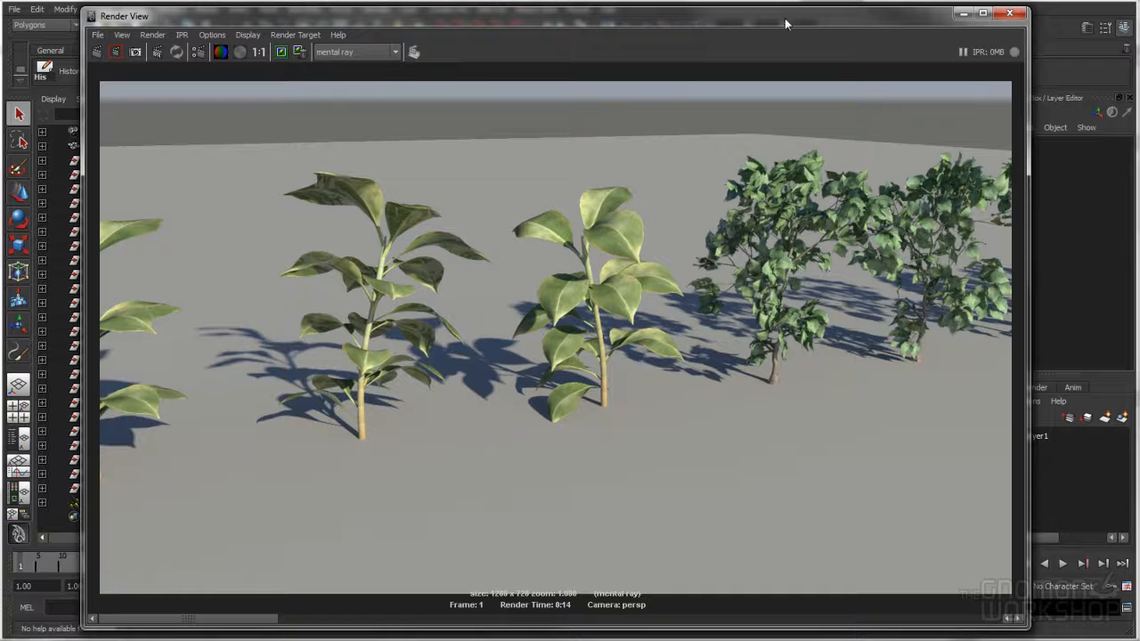
drag(862, 15, 867, 15)
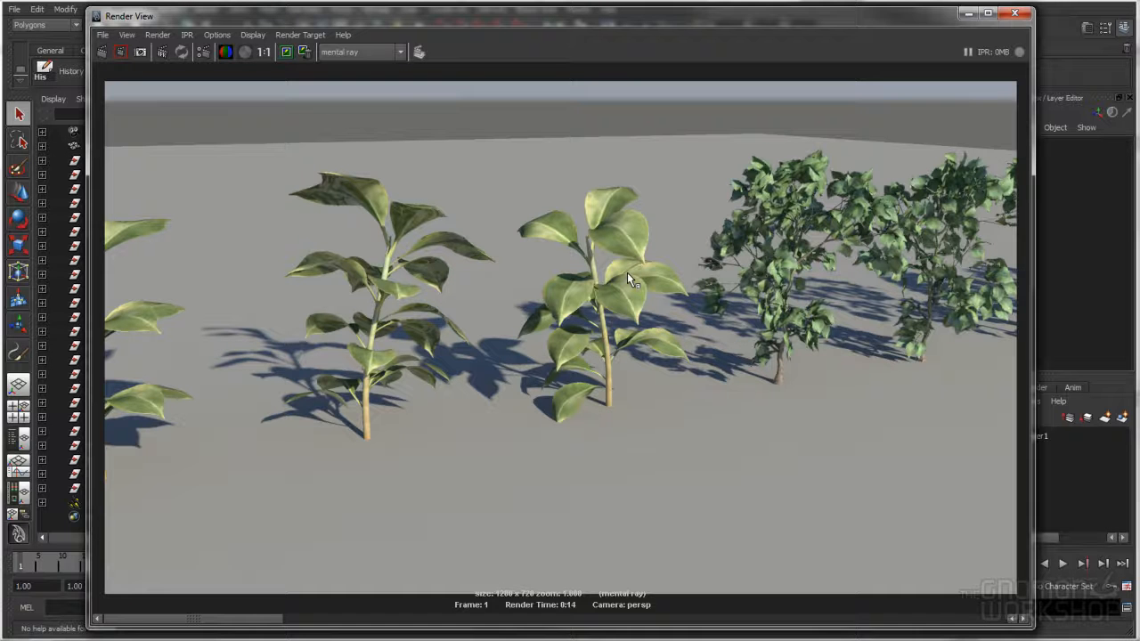
click(1014, 13)
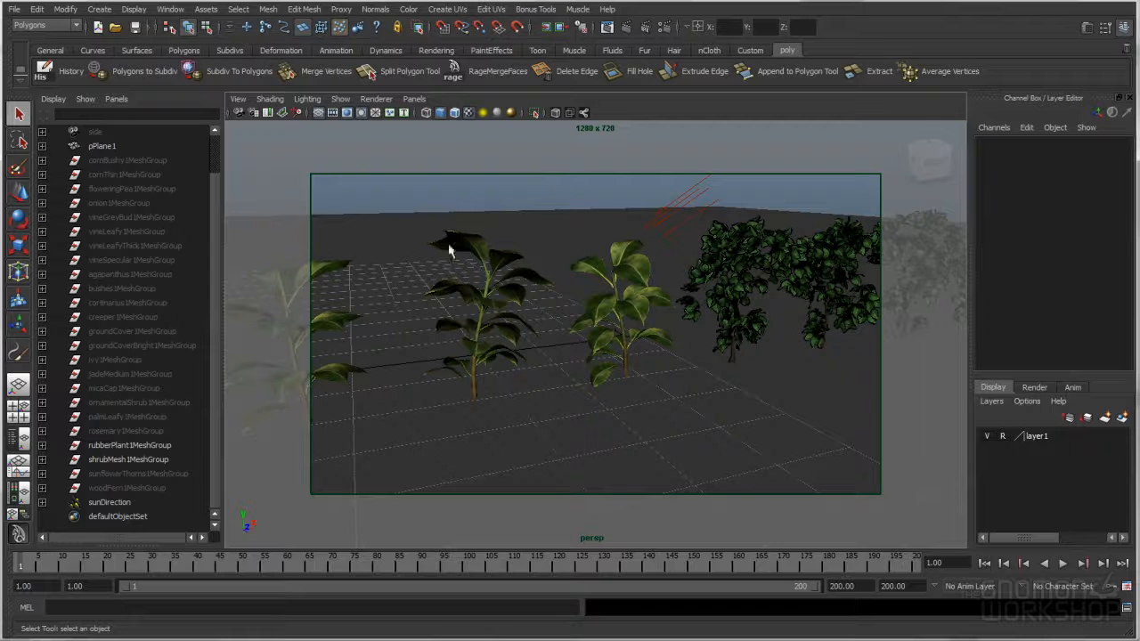
Show the persp camera's attributes next to the Indirect Lighting render settings.
drag(215, 270, 215, 214)
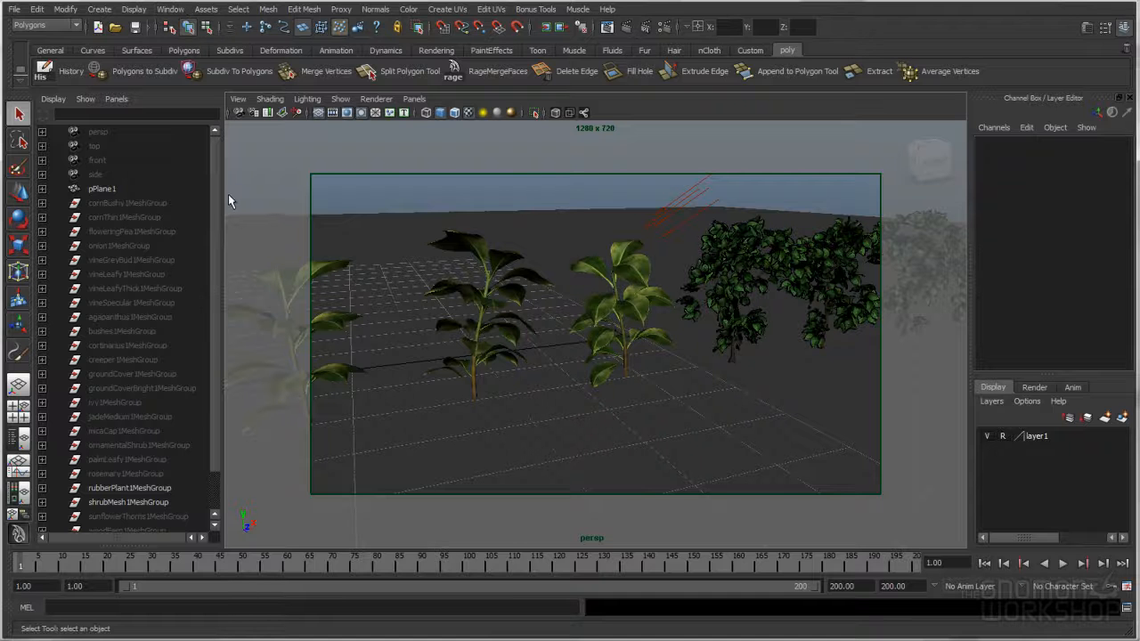
click(120, 133)
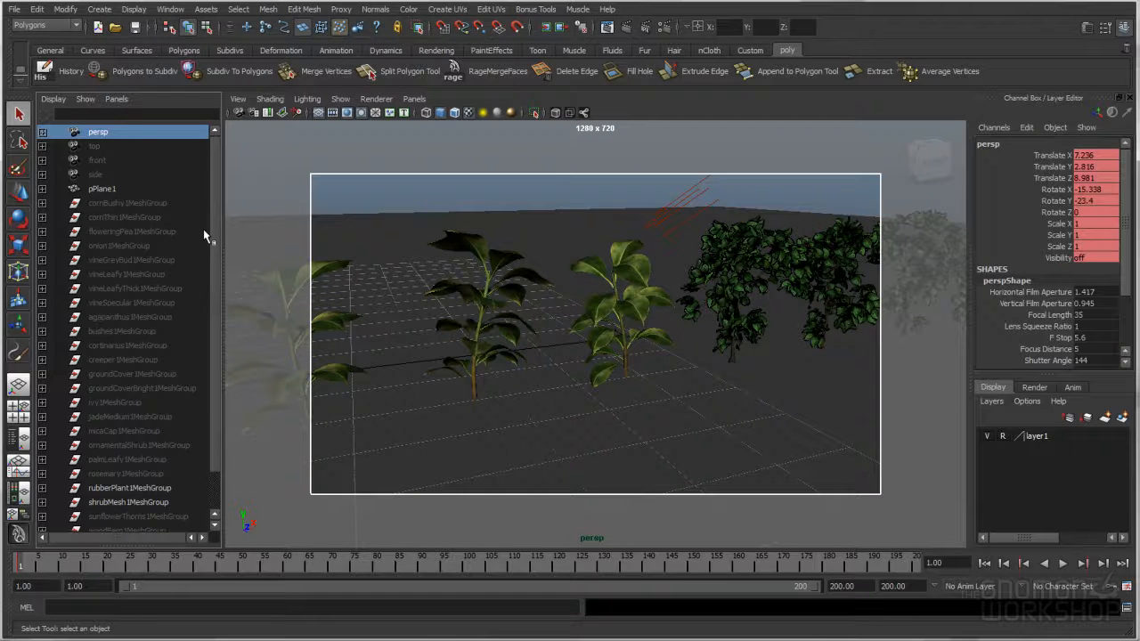
key(ctrl+a)
drag(306, 21, 773, 15)
click(659, 28)
click(779, 85)
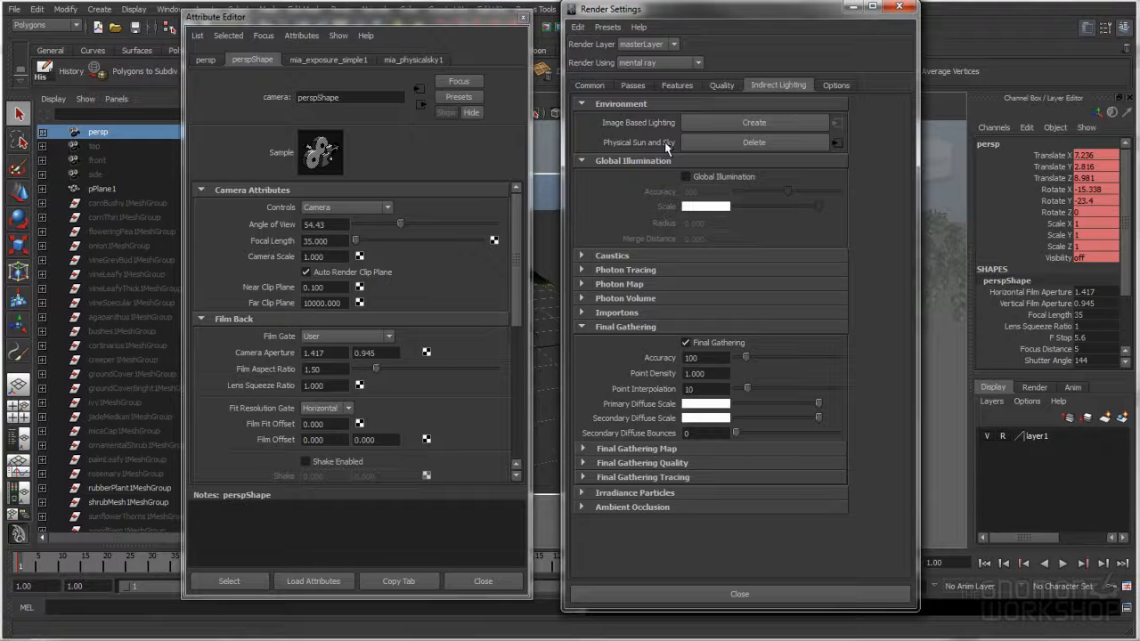
Collapse the Film Back attributes of perspShape and expand its mental ray attributes to check the assigned environment and lens shaders.
click(328, 60)
click(263, 58)
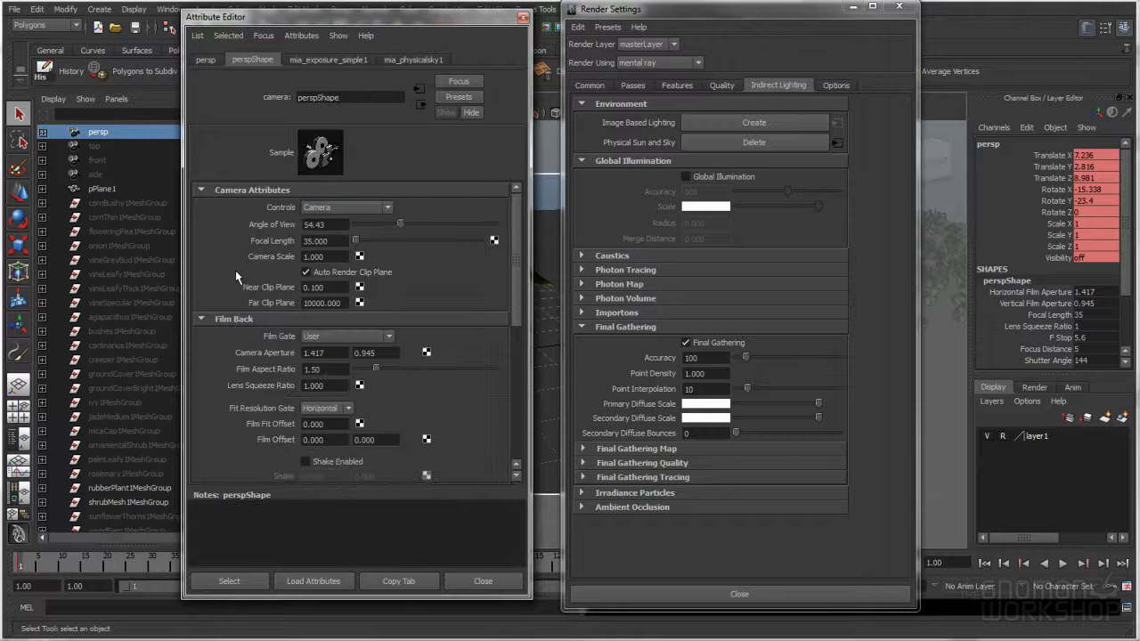
click(235, 320)
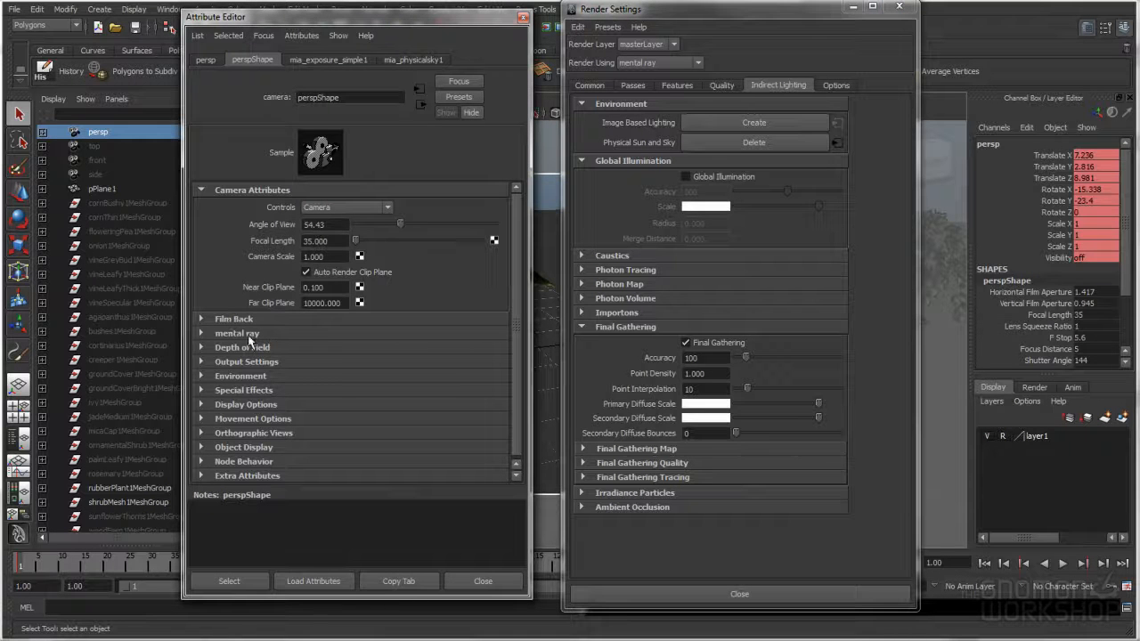
click(237, 334)
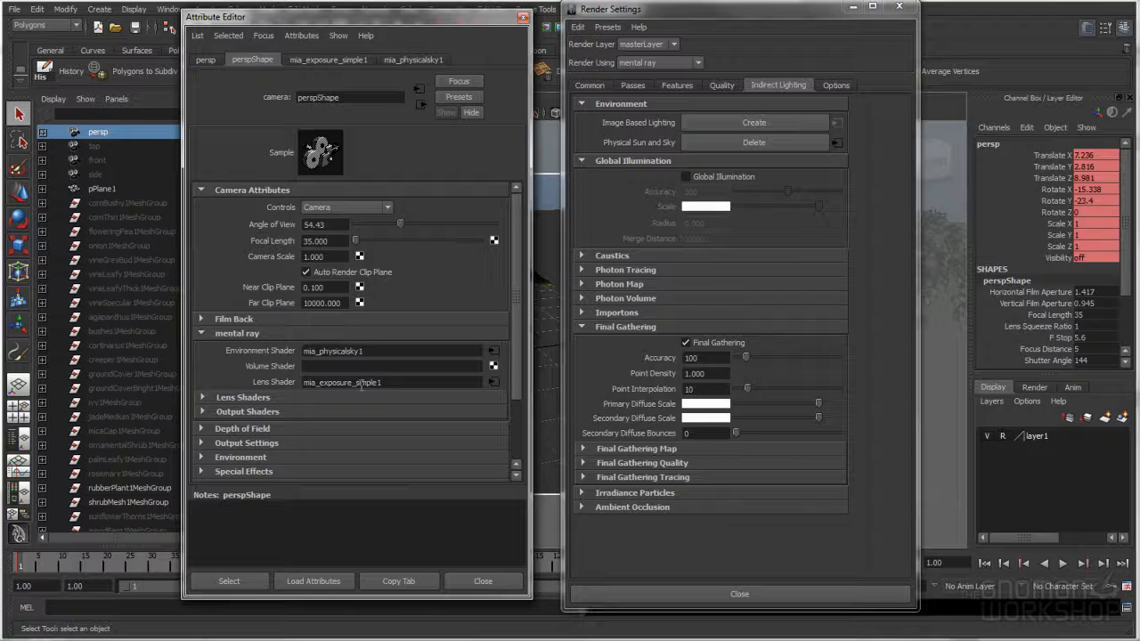
Review the parameters of mia_exposure_simple1 and mia_physicalsky1, and close the render settings and attribute windows.
click(344, 60)
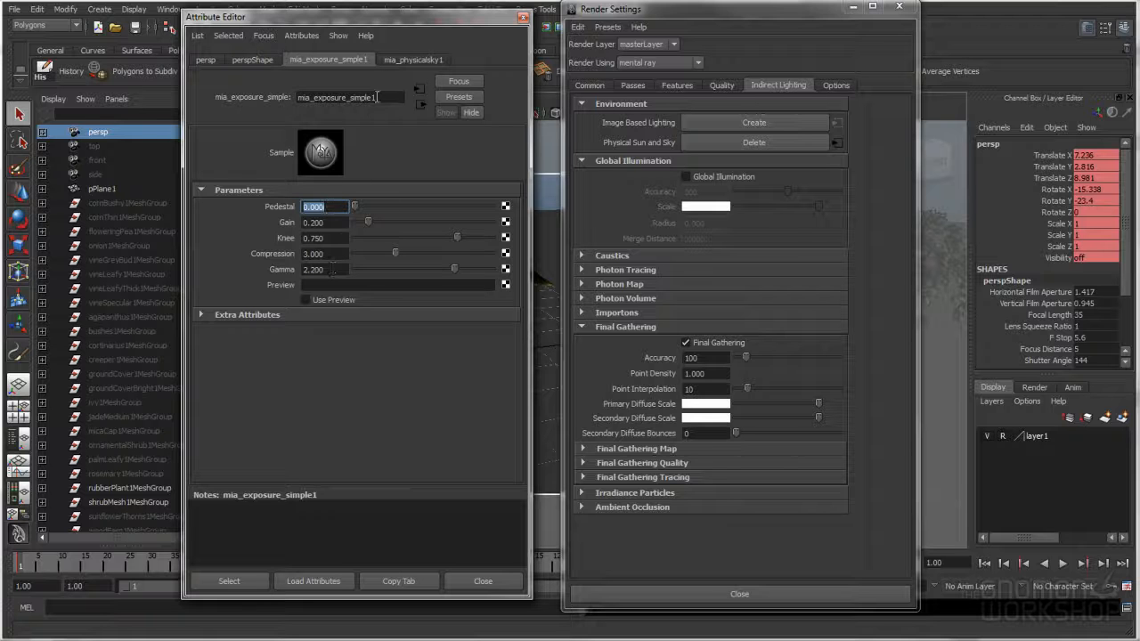
click(397, 60)
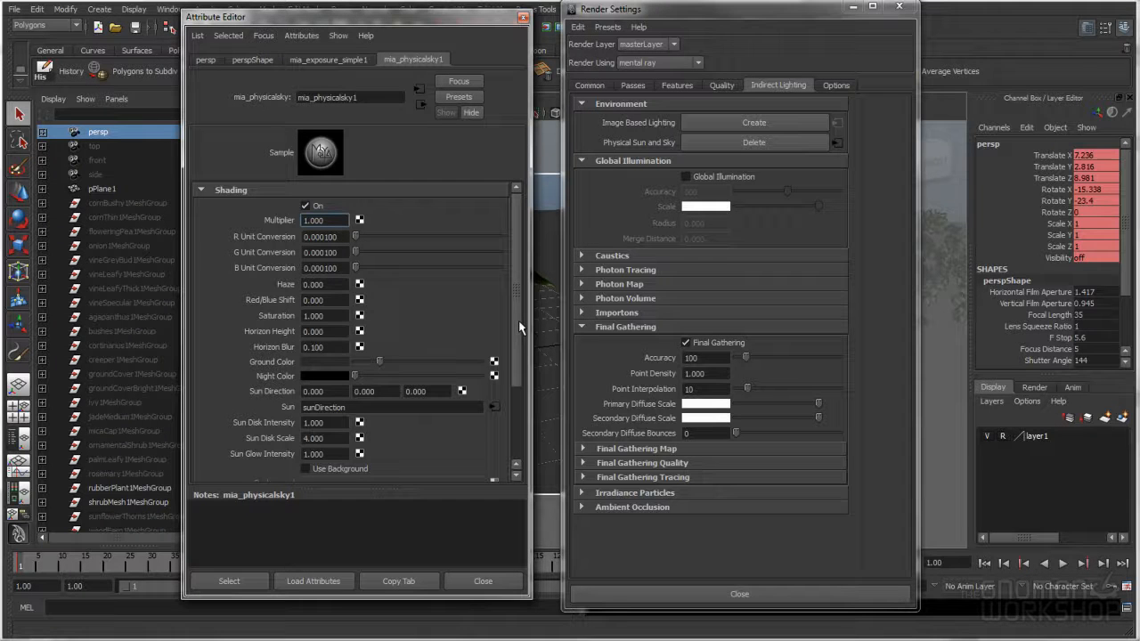
mouse_move(522, 344)
mouse_down()
mouse_move(519, 428)
mouse_move(523, 320)
mouse_up()
click(332, 60)
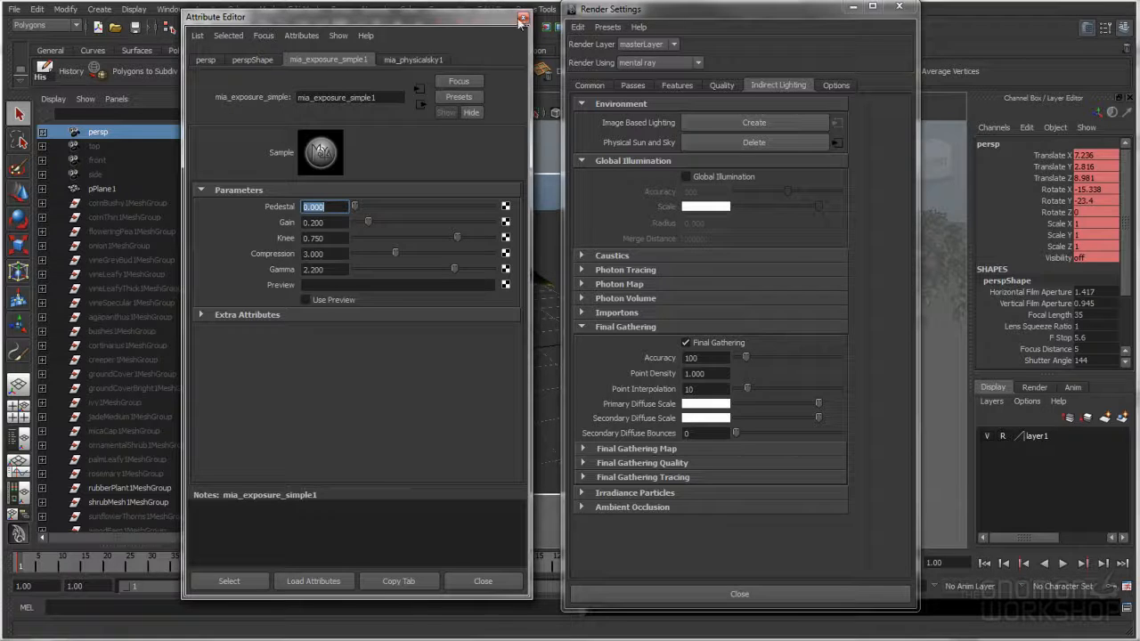
click(898, 6)
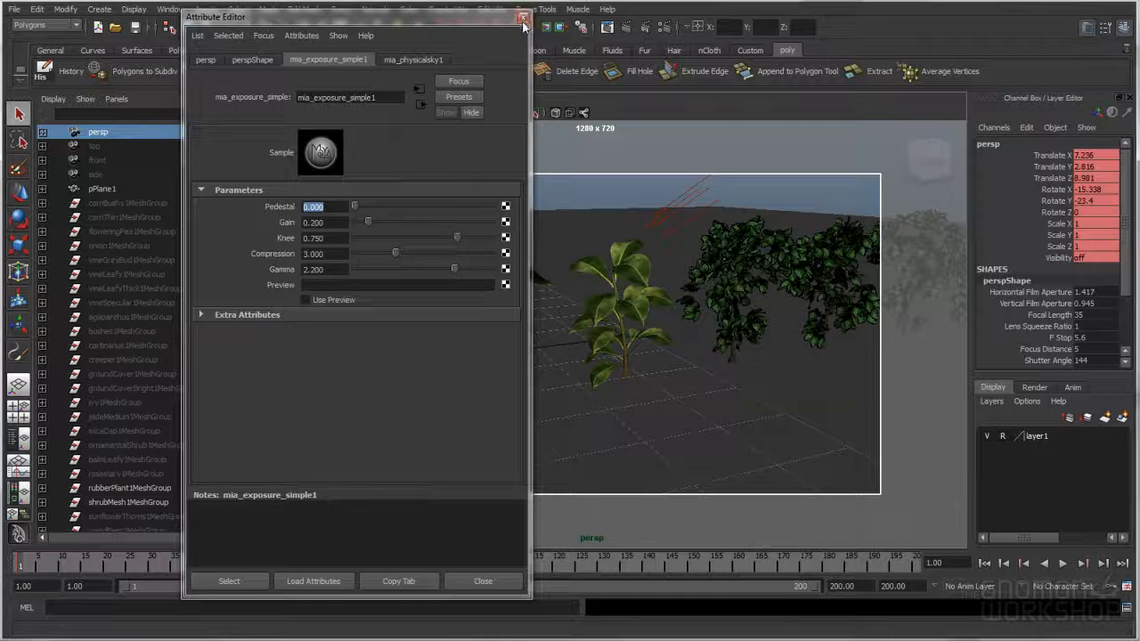
click(522, 17)
Graph the persp camera's connections in the Hypergraph and frame the nodes linked to perspShape.
click(166, 9)
mouse_move(206, 87)
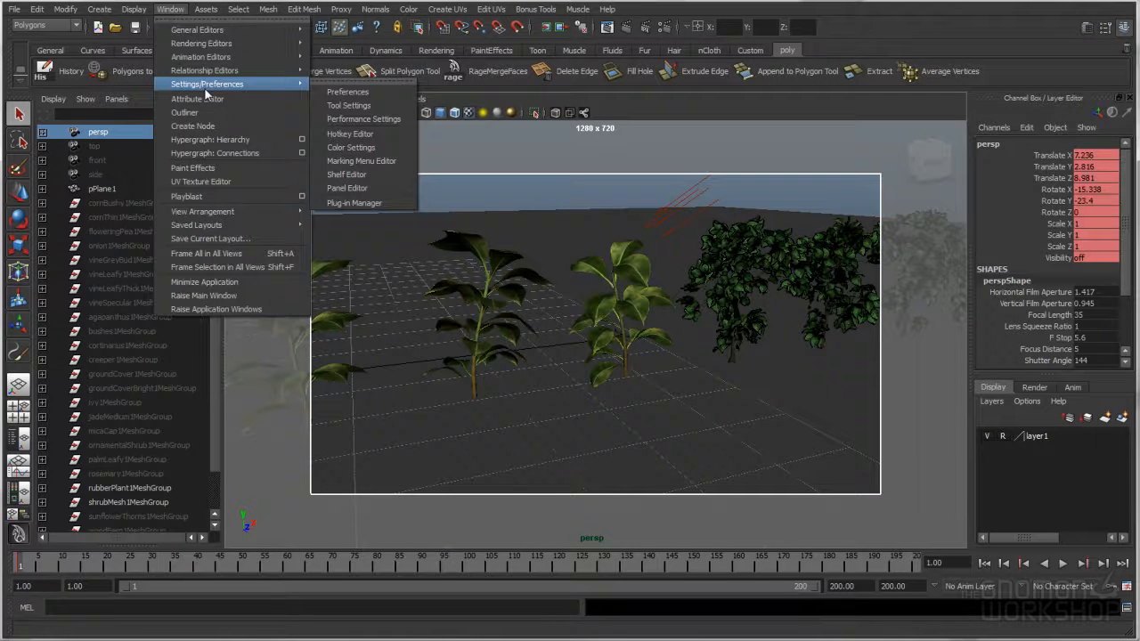
click(215, 153)
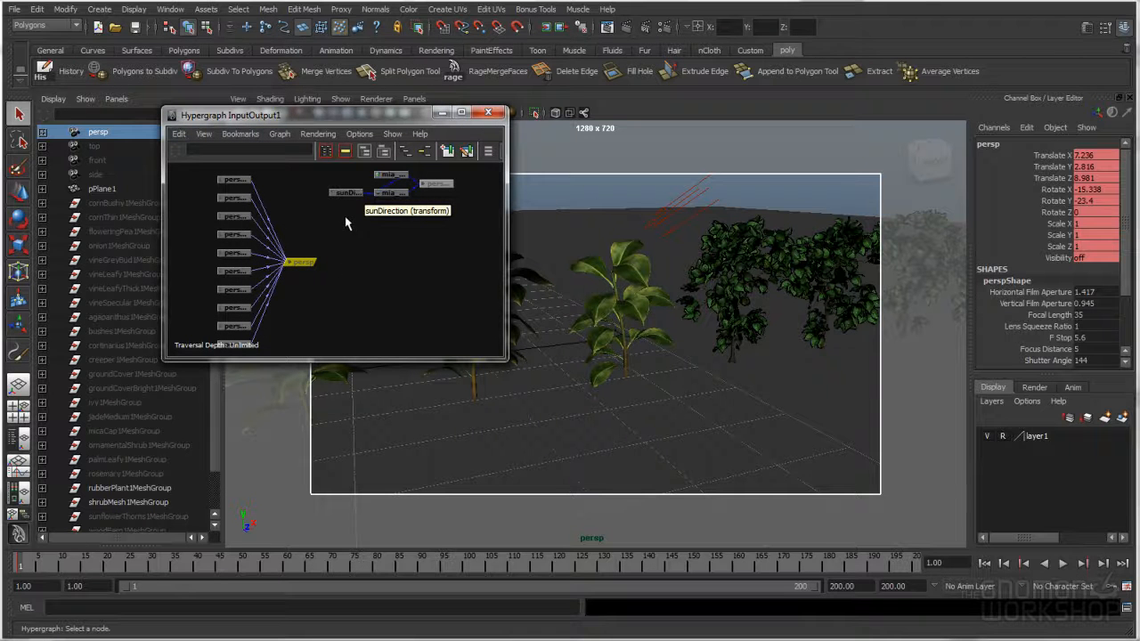
alt+middle_drag(433, 208, 365, 285)
alt+right_drag(366, 285, 511, 280)
alt+middle_drag(420, 250, 379, 275)
Spread out the sunDirection, exposure, physical sky and perspShape nodes, and inspect the connections running into perspShape.
click(447, 261)
drag(448, 262, 446, 251)
drag(377, 224, 355, 213)
drag(356, 281, 340, 298)
drag(245, 269, 231, 242)
drag(302, 283, 301, 286)
drag(447, 247, 435, 254)
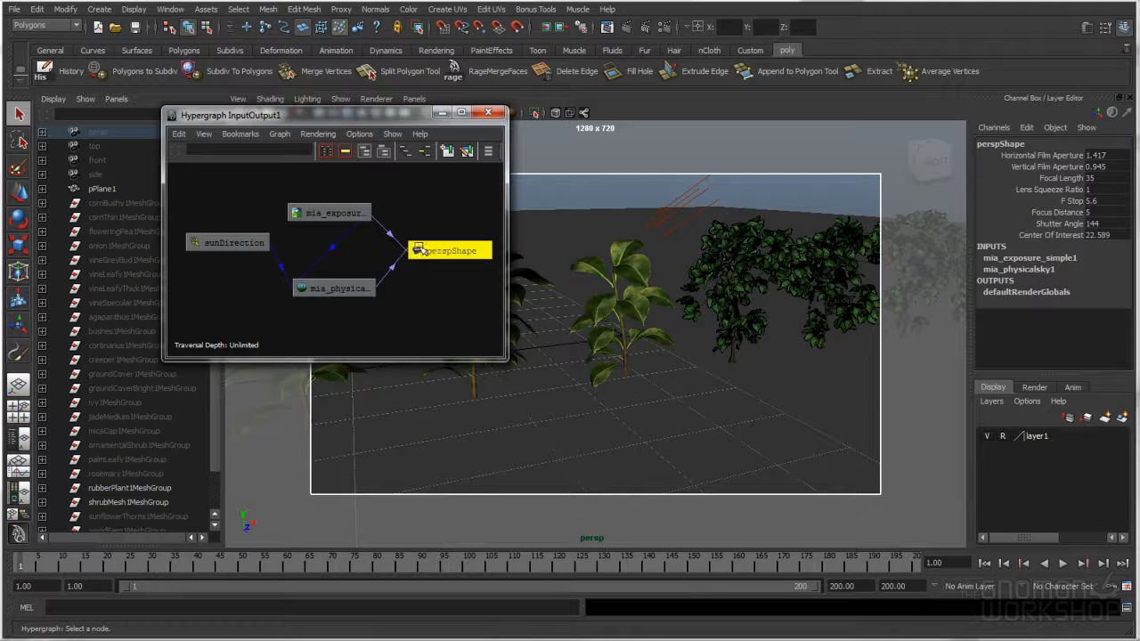
mouse_move(394, 242)
mouse_move(392, 269)
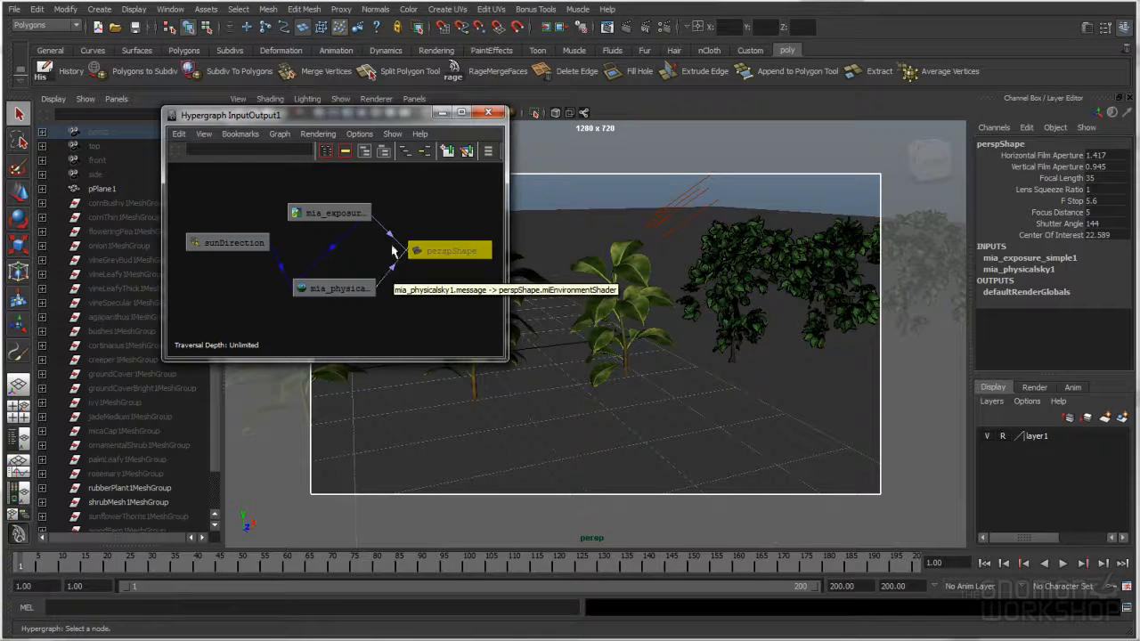
click(428, 307)
Inspect the sunDirection and mia_physicalsky1 nodes in the graph, briefly viewing the physical sky's full attributes.
drag(237, 246, 228, 250)
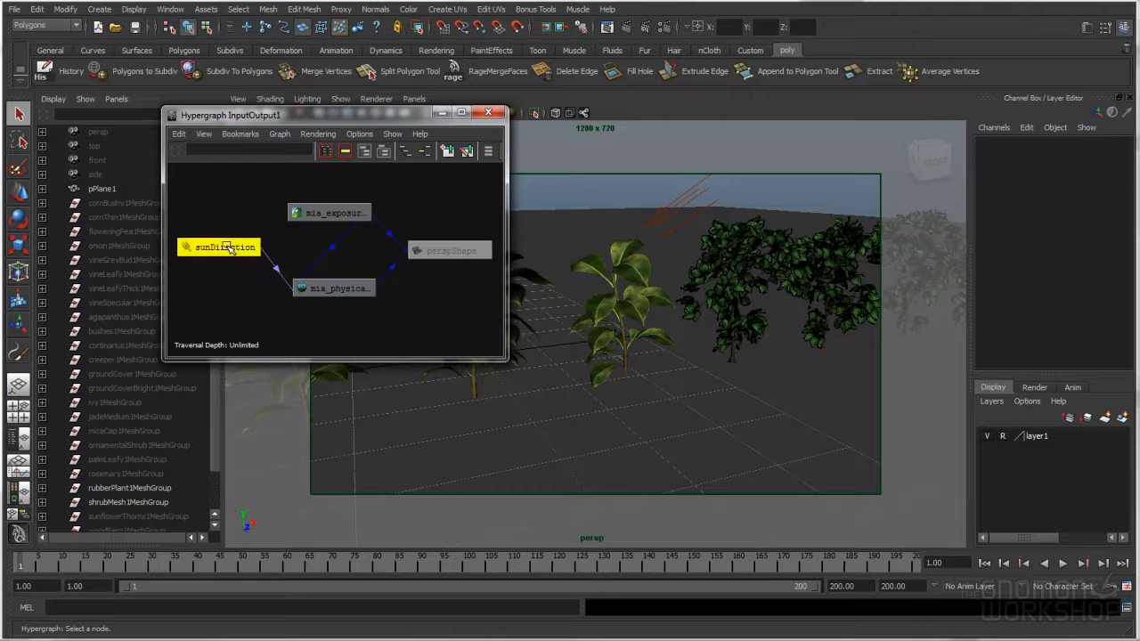
alt+middle_drag(257, 281, 266, 286)
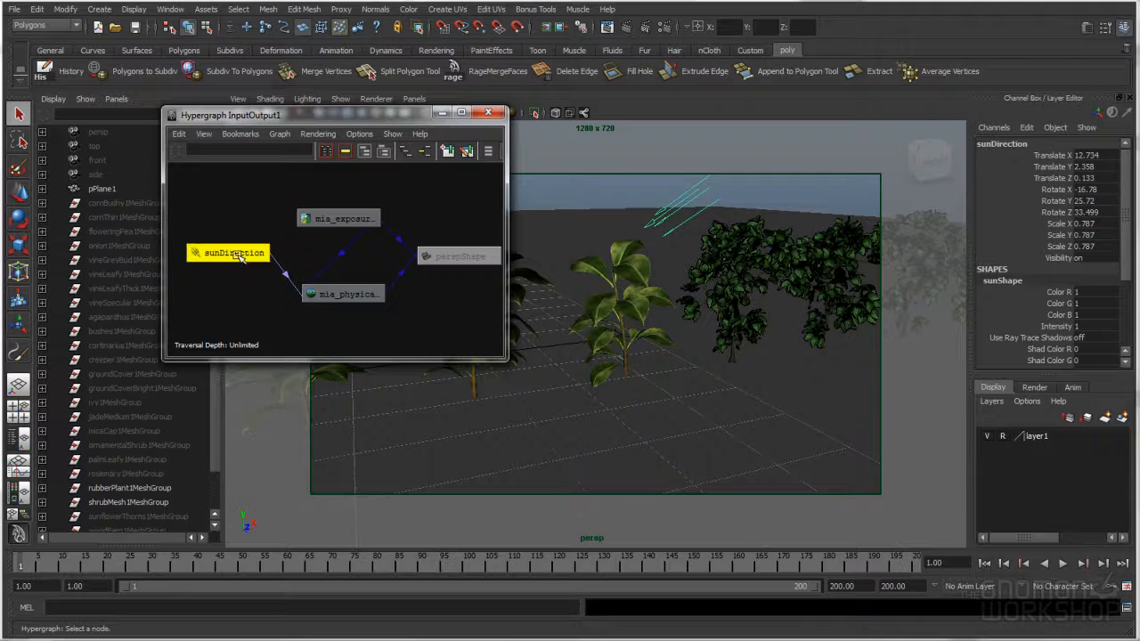
click(347, 295)
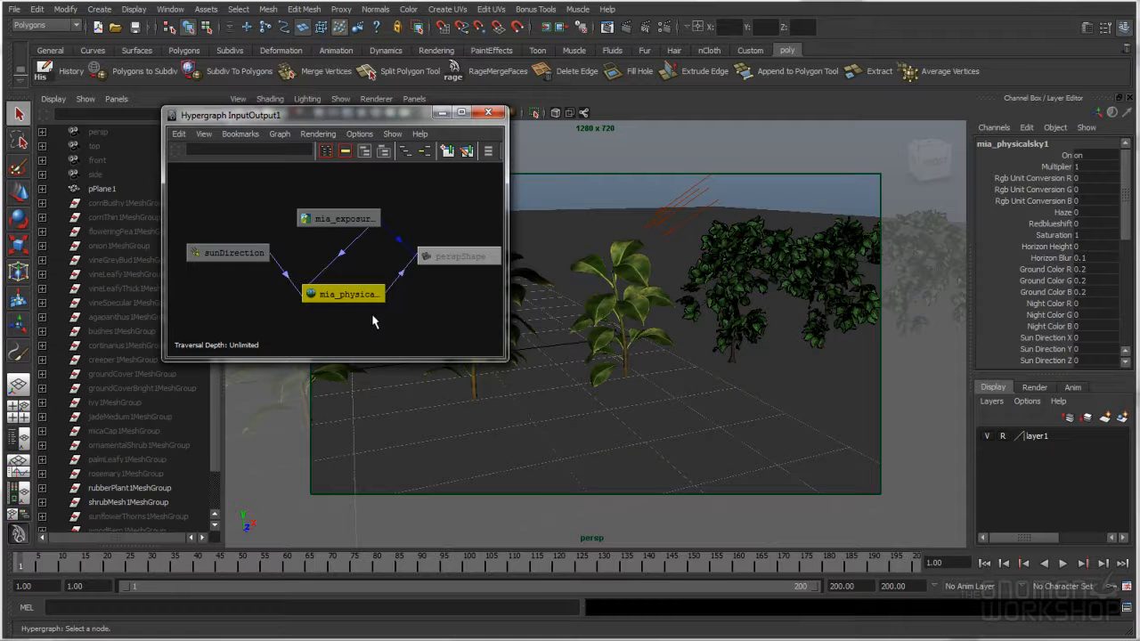
double_click(355, 298)
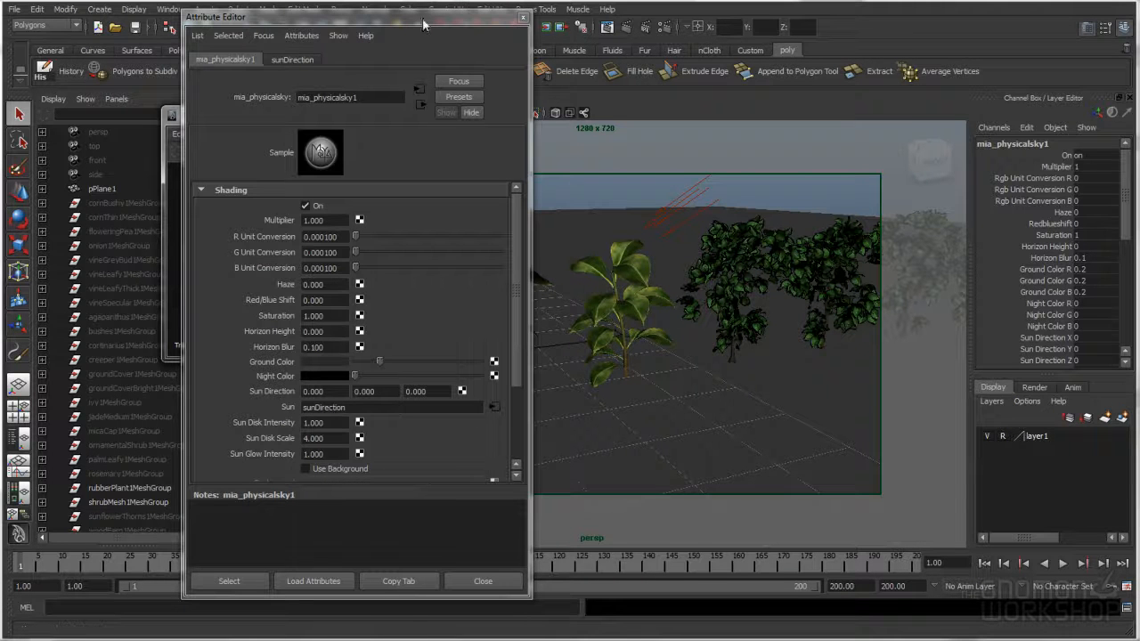
click(545, 28)
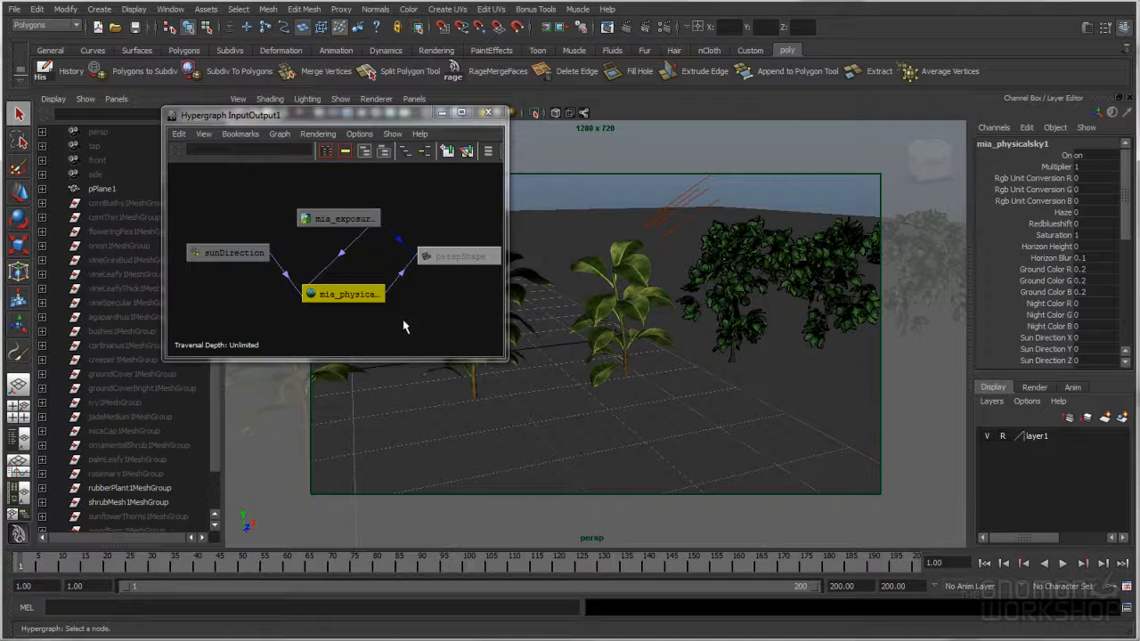
Select and slightly reposition the mia_exposure_simple1 node, and move the Hypergraph window aside.
click(336, 218)
drag(338, 218, 348, 226)
drag(353, 121, 288, 120)
Open the Hypershade and list the mental ray lens shaders available for creation.
click(171, 9)
mouse_move(261, 44)
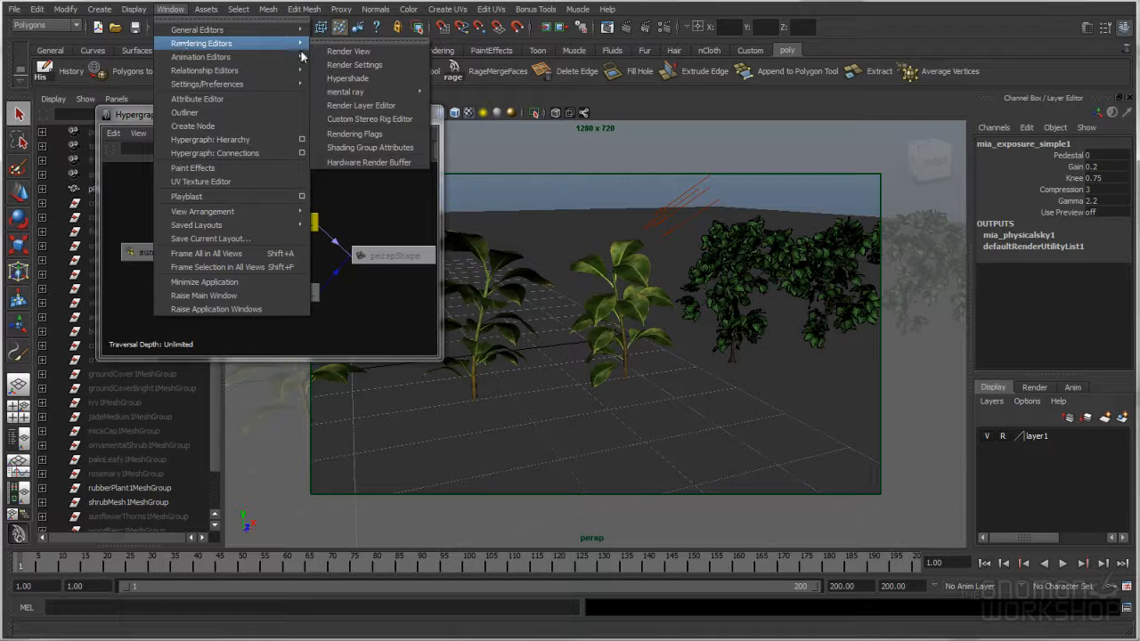
click(354, 64)
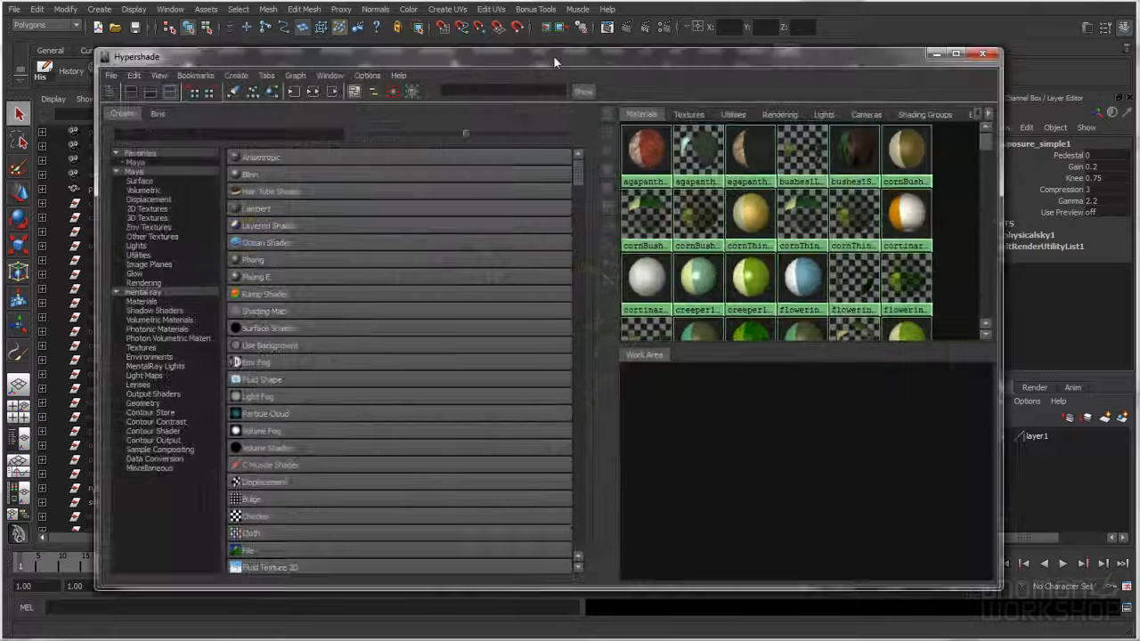
drag(553, 55, 627, 50)
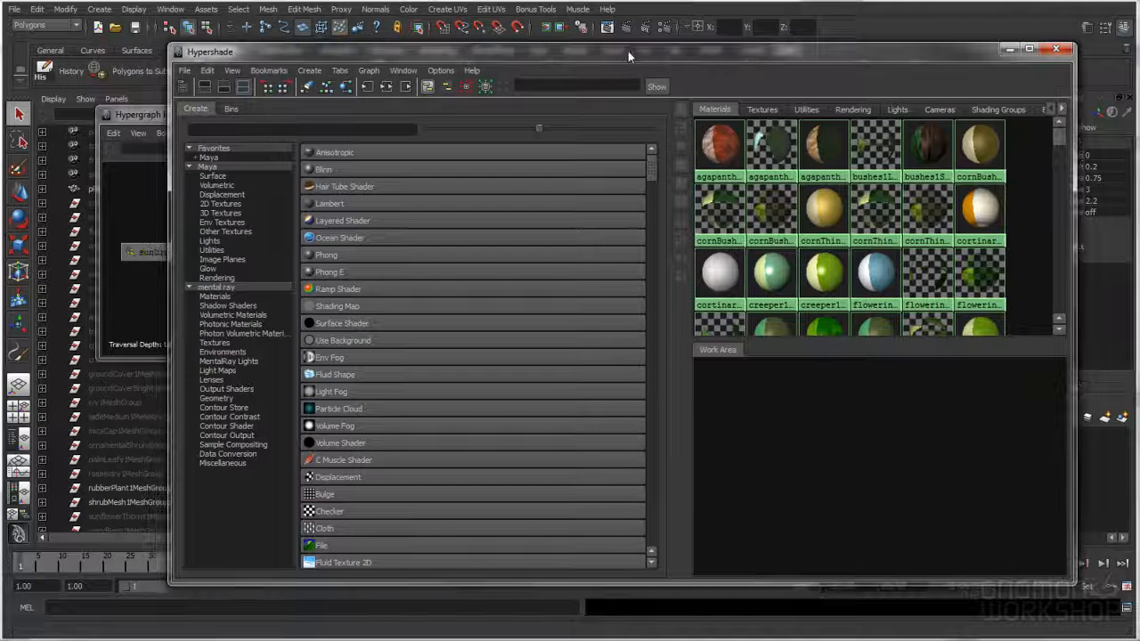
click(219, 288)
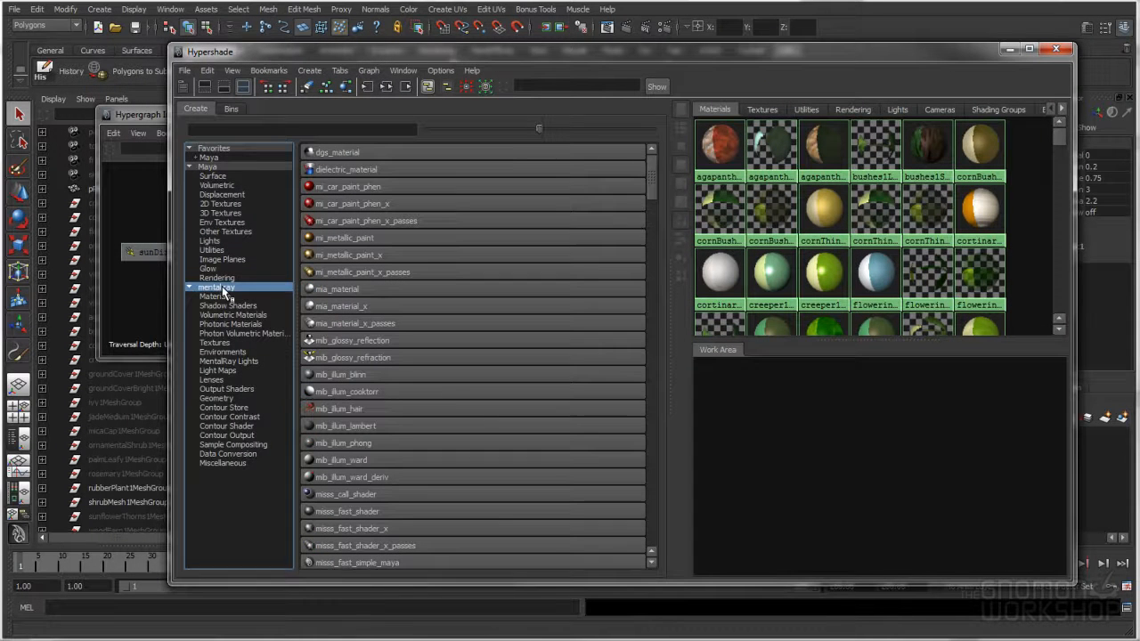
click(214, 379)
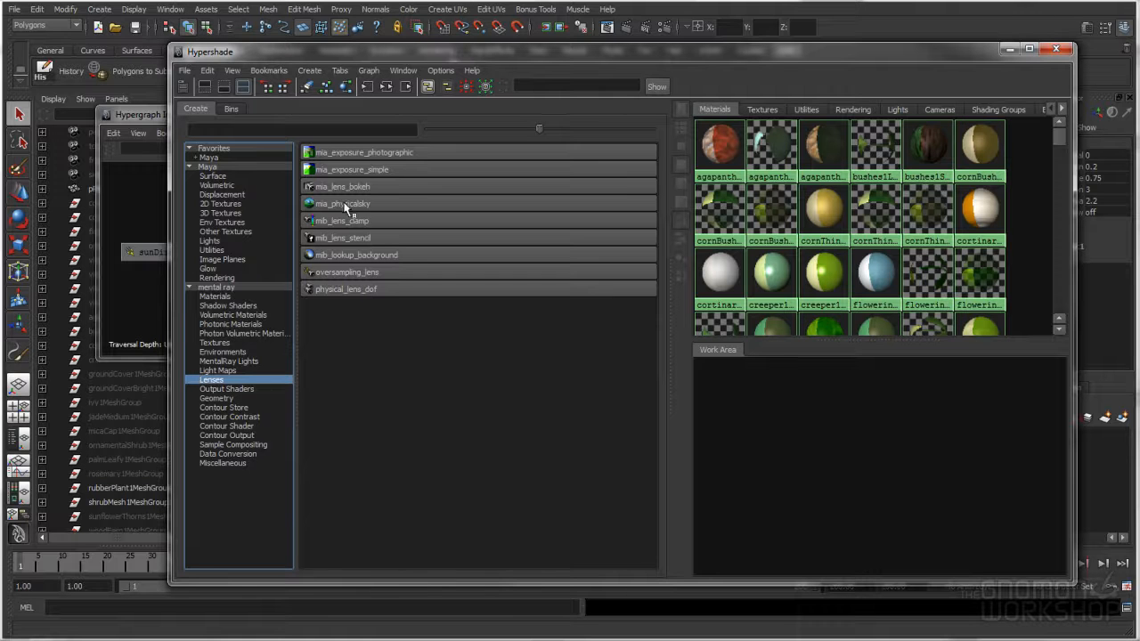
Create a mia_exposure_photographic lens shader node and close the Hypershade.
click(381, 153)
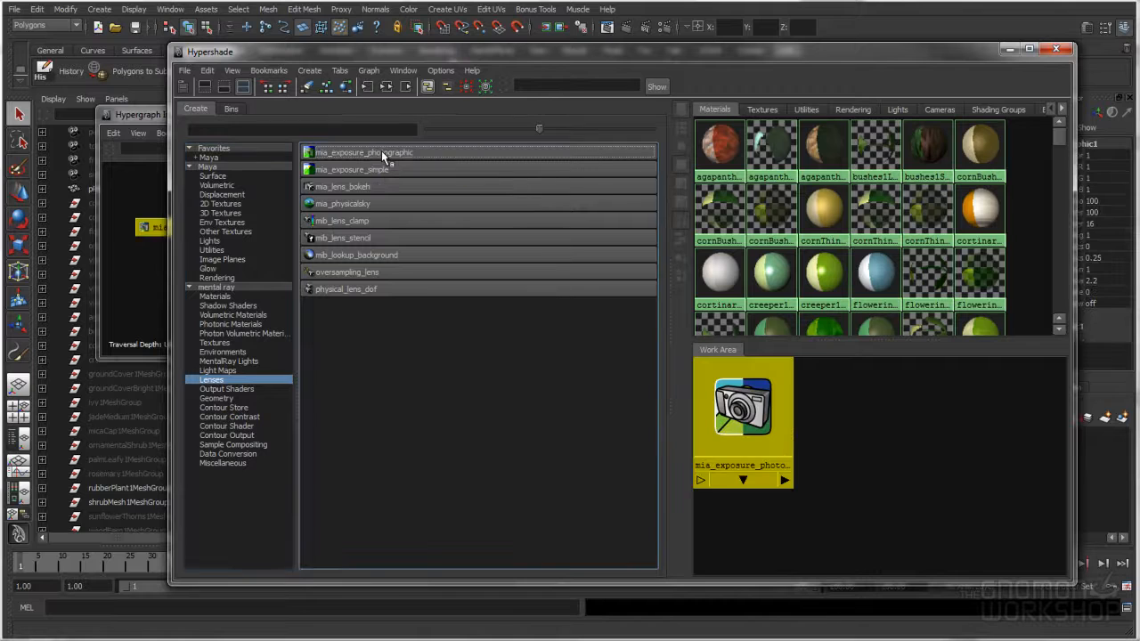
drag(295, 52, 475, 54)
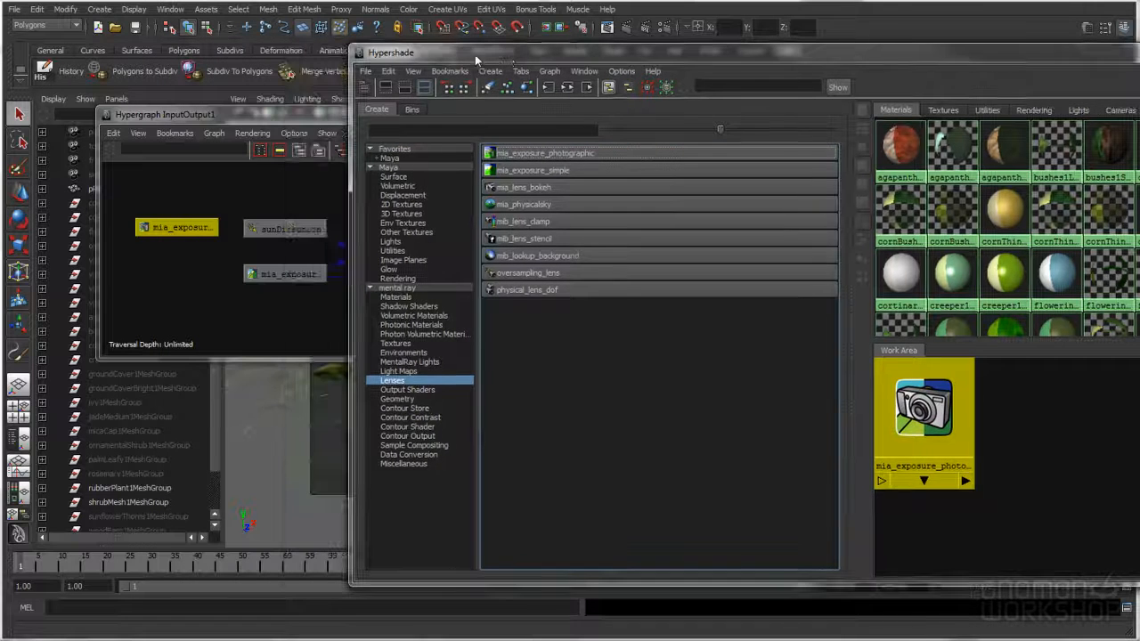
drag(1071, 53, 881, 58)
click(1047, 52)
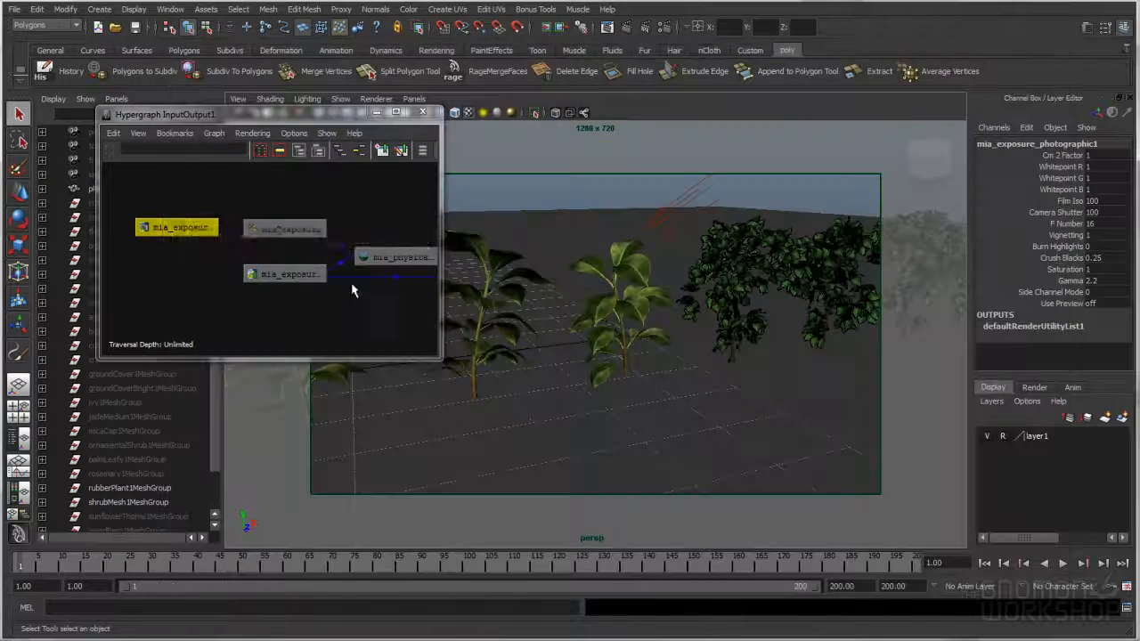
Place the new photographic exposure node above the network and spread the sunDirection, simple exposure, physical sky and perspShape nodes apart.
drag(198, 226, 220, 189)
alt+middle_drag(345, 218, 261, 214)
drag(132, 200, 307, 197)
alt+middle_drag(316, 227, 300, 222)
scroll(300, 223, down, 2)
drag(372, 272, 381, 301)
drag(191, 271, 207, 293)
drag(278, 258, 385, 272)
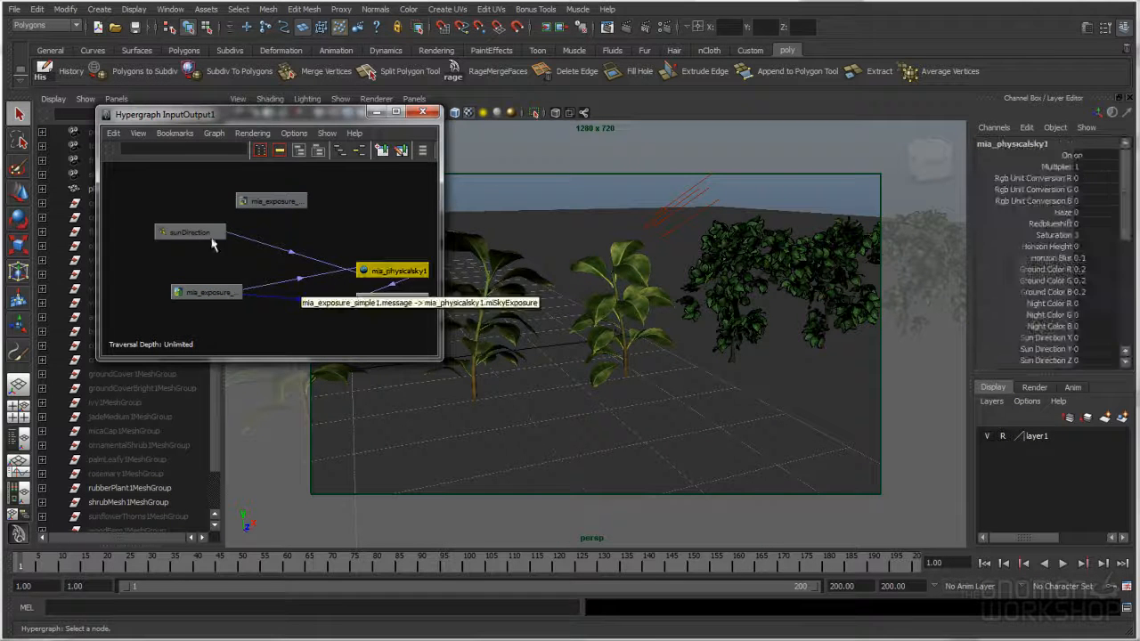
Place sunDirection above the network and the photographic exposure node beside the simple one, and enlarge the Hypergraph window.
drag(203, 232, 361, 207)
drag(274, 201, 274, 265)
alt+middle_drag(330, 255, 277, 247)
alt+right_drag(277, 246, 336, 280)
drag(439, 357, 567, 499)
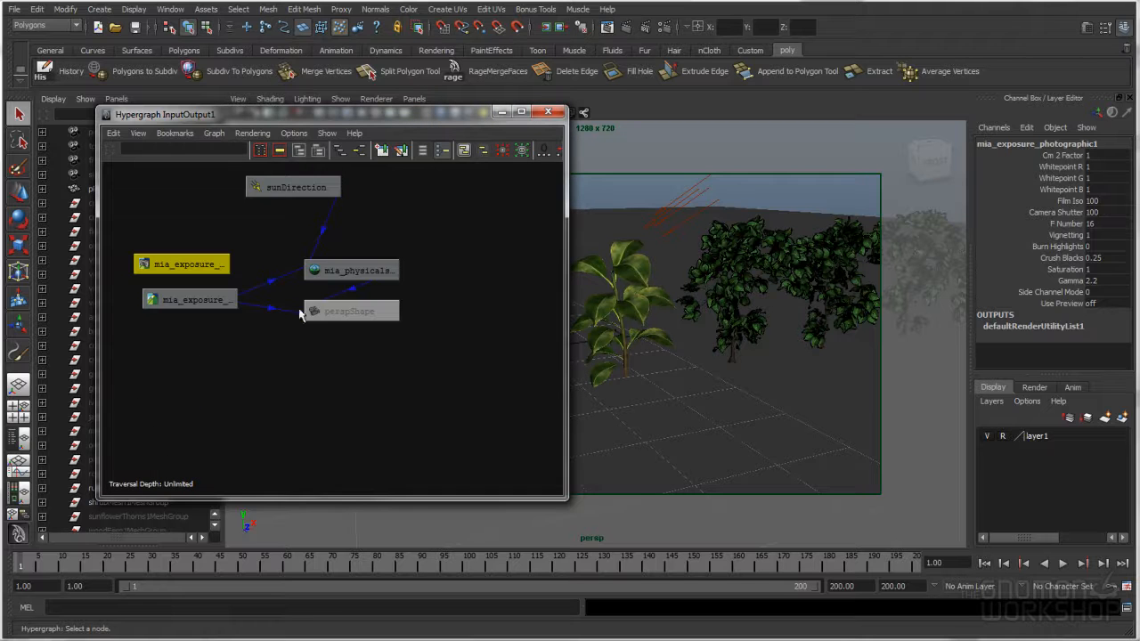
alt+middle_drag(250, 327, 293, 382)
alt+right_drag(293, 382, 340, 385)
alt+middle_drag(308, 284, 312, 295)
alt+right_drag(286, 286, 319, 278)
alt+middle_drag(319, 278, 338, 279)
Compare the simple and photographic exposure nodes and examine the connections from mia_exposure_simple1 to the physical sky and camera.
click(220, 367)
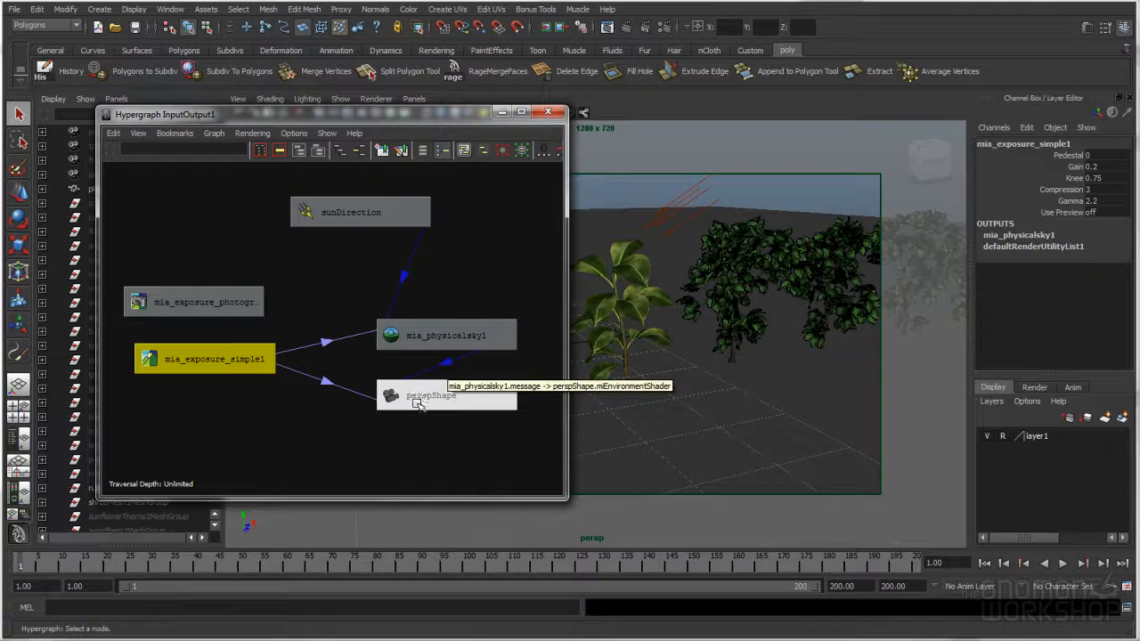
click(229, 305)
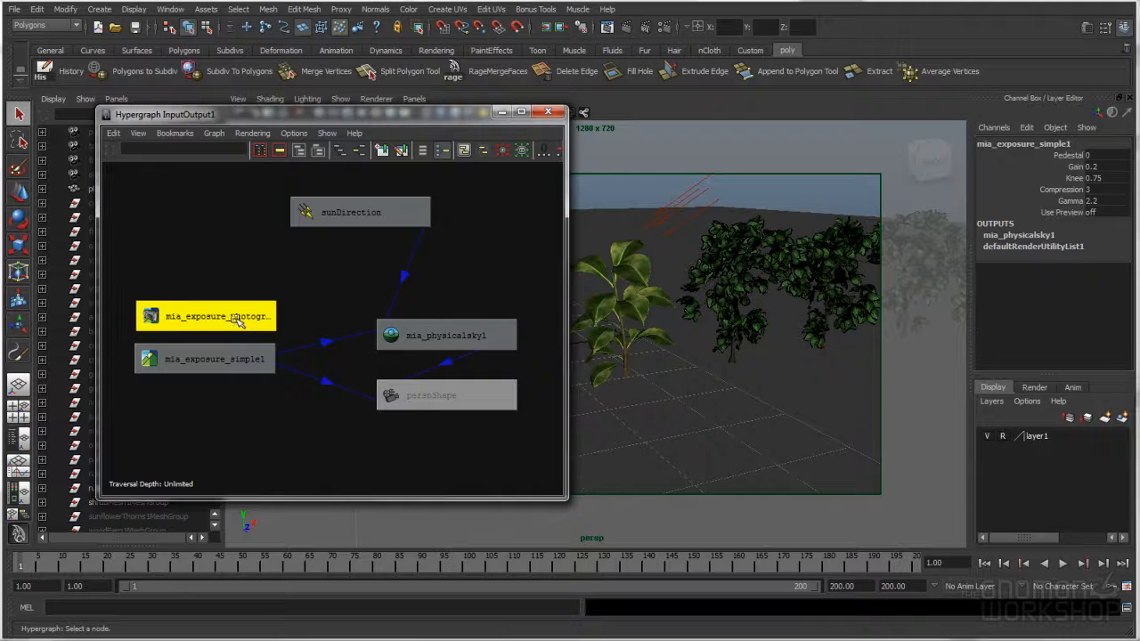
click(232, 361)
click(218, 317)
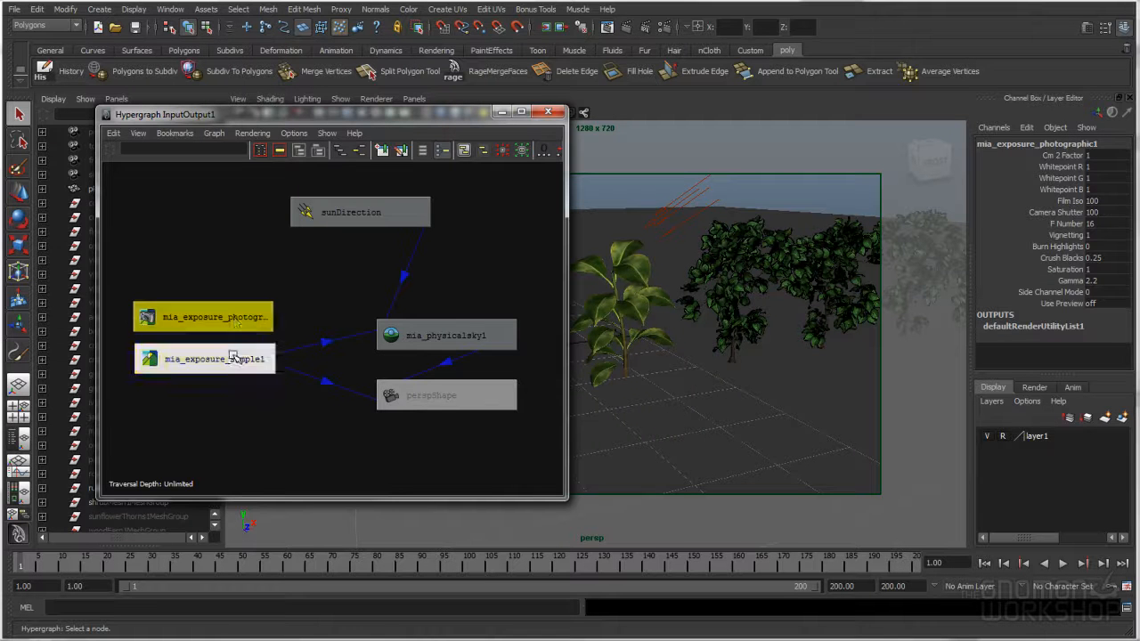
click(256, 355)
click(316, 412)
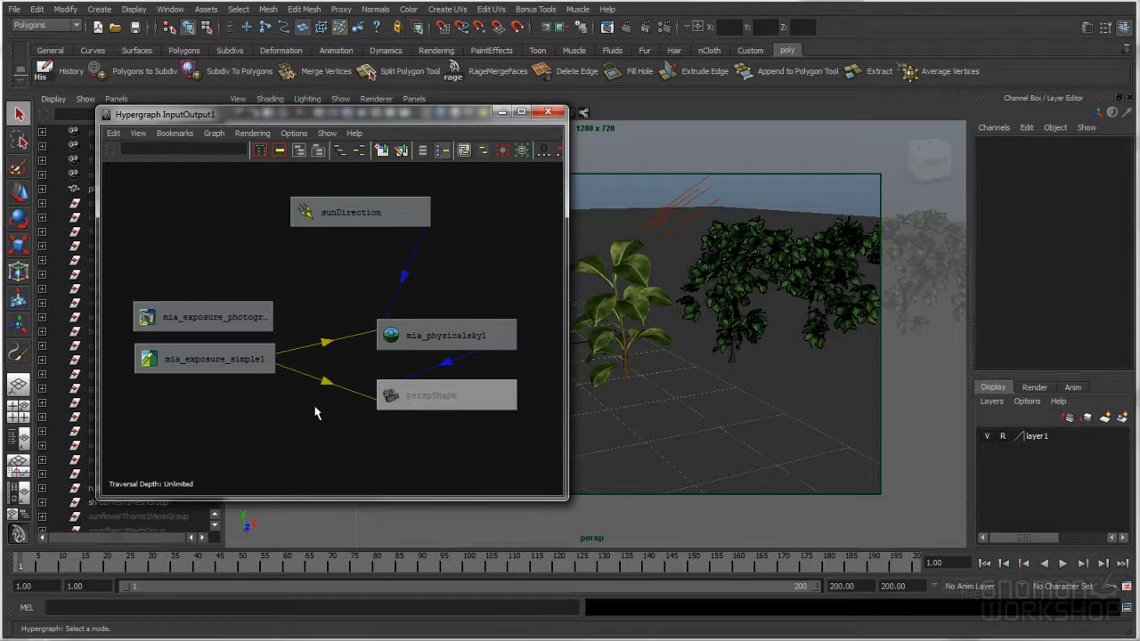
click(246, 318)
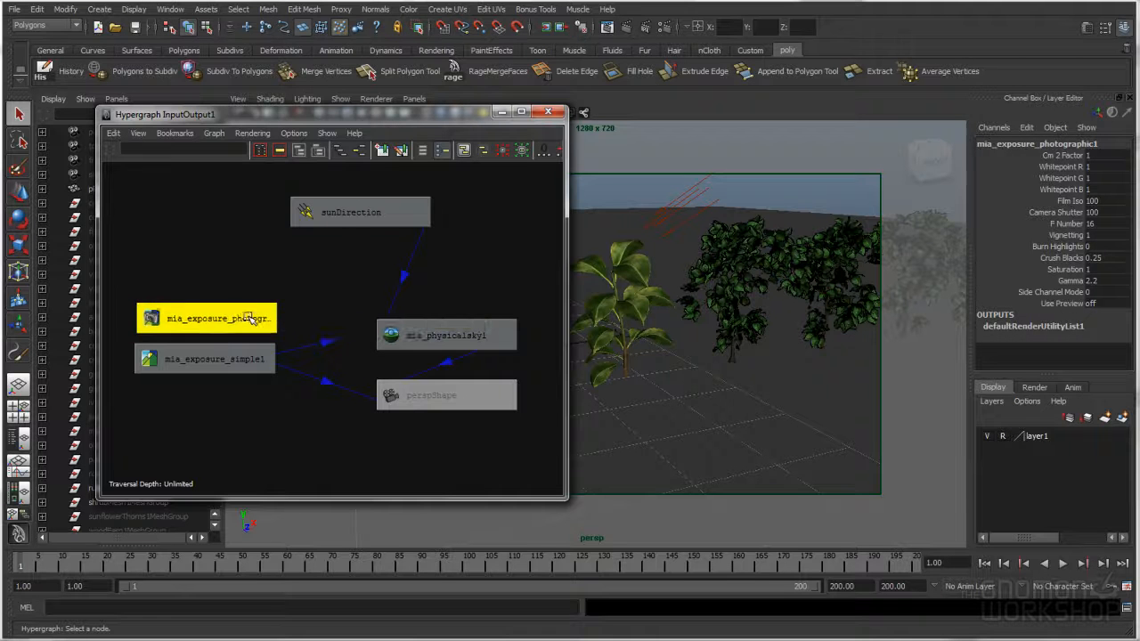
drag(239, 312, 238, 314)
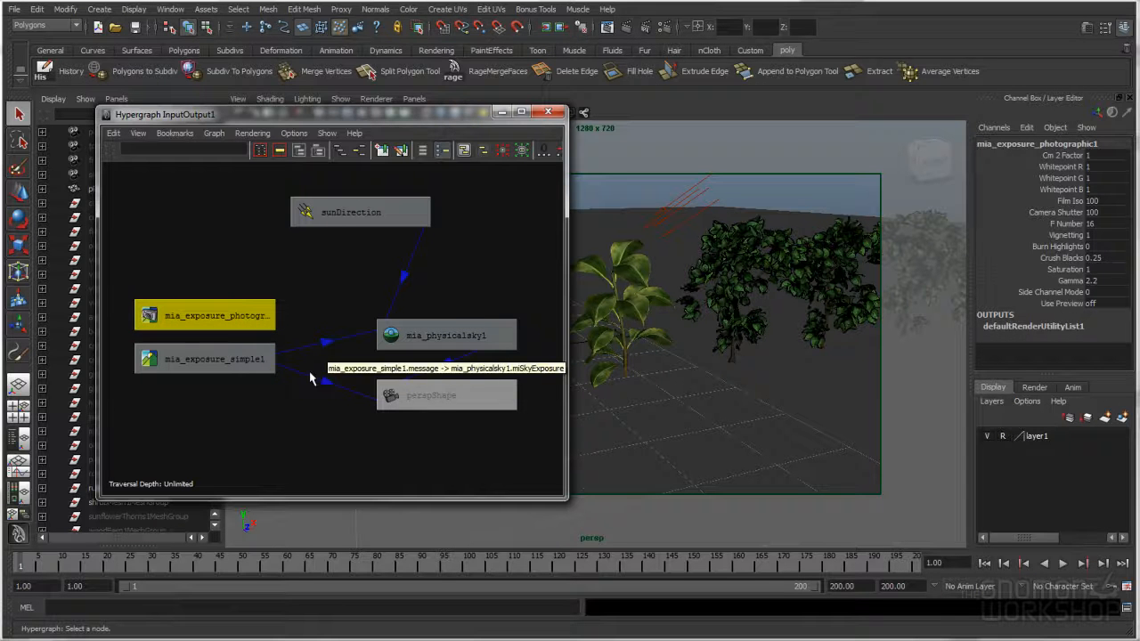
Replace mia_exposure_simple1 with mia_exposure_photographic1 as the lens shader connected to perspShape.
mouse_move(310, 374)
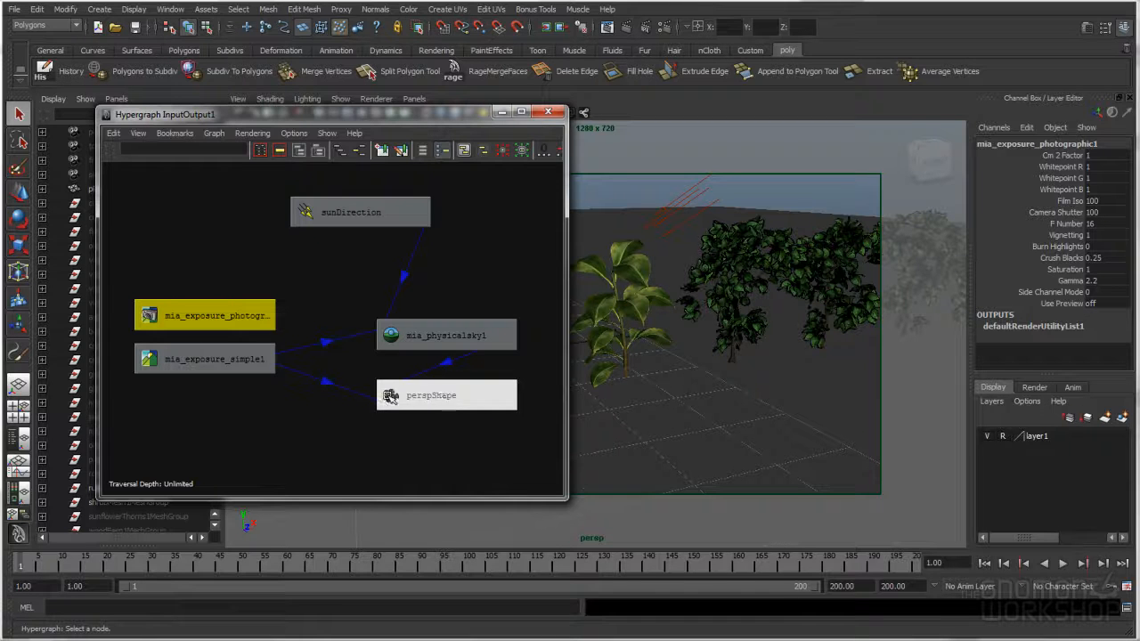
click(325, 381)
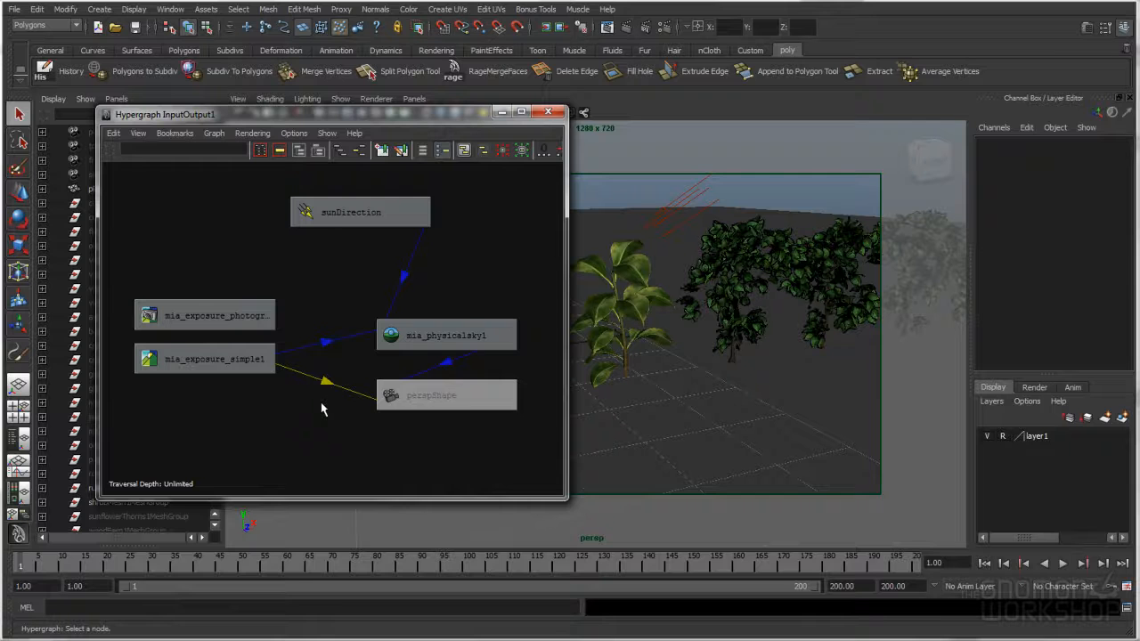
key(Delete)
middle_drag(229, 315, 410, 395)
click(441, 415)
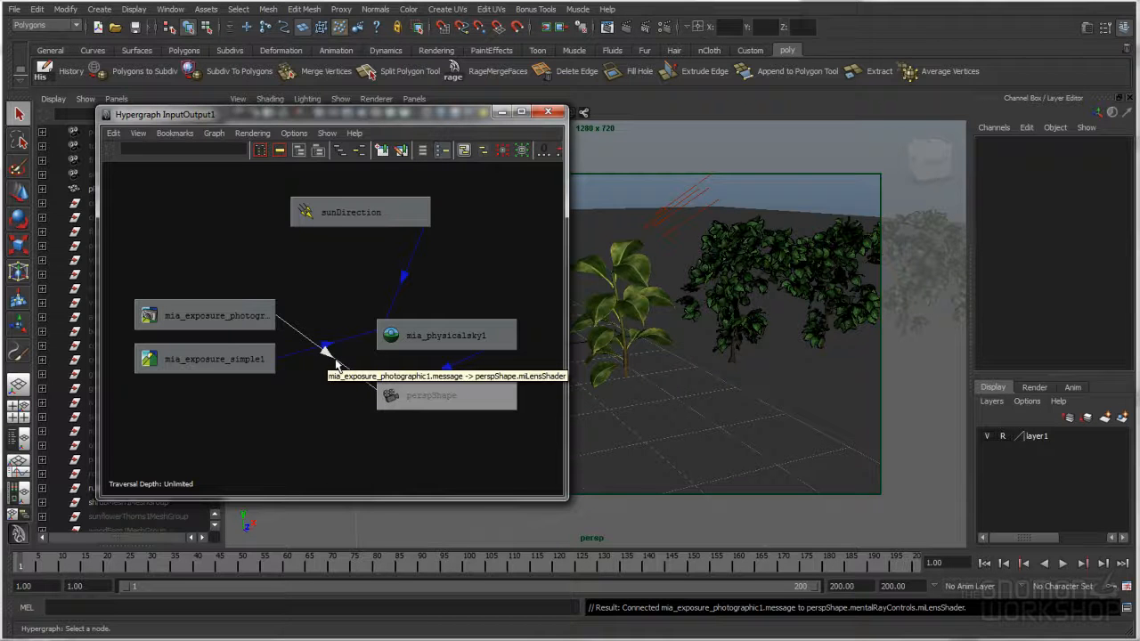
Replace the simple exposure link to mia_physicalsky1 by connecting mia_exposure_photographic1's message attribute to miSkyExposure.
drag(263, 361, 268, 387)
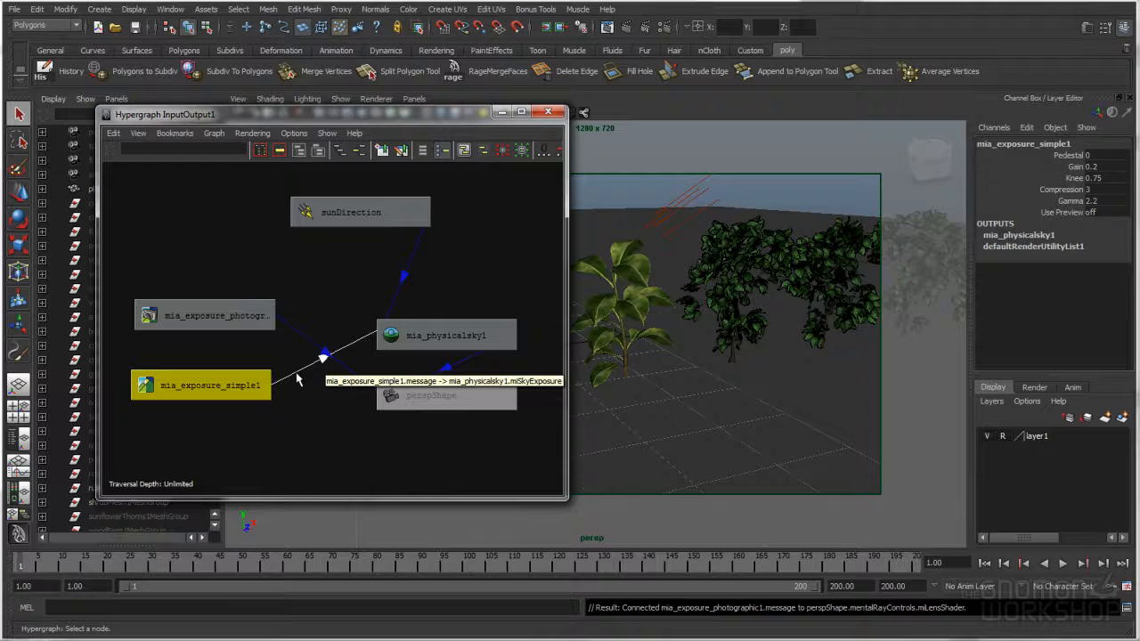
click(300, 392)
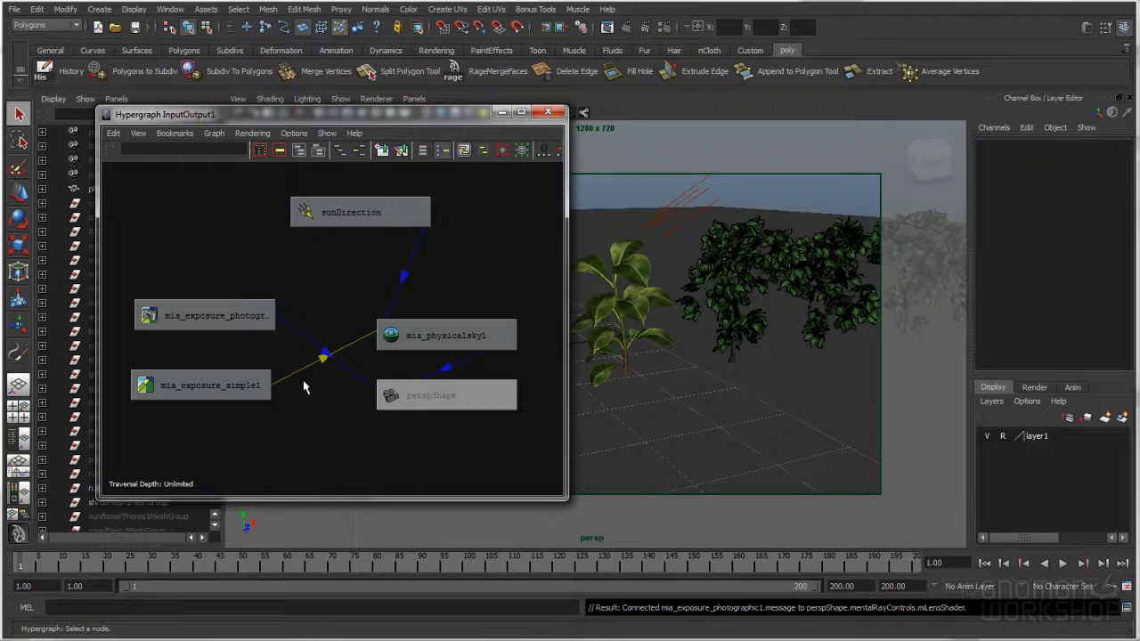
middle_drag(237, 315, 416, 342)
click(450, 355)
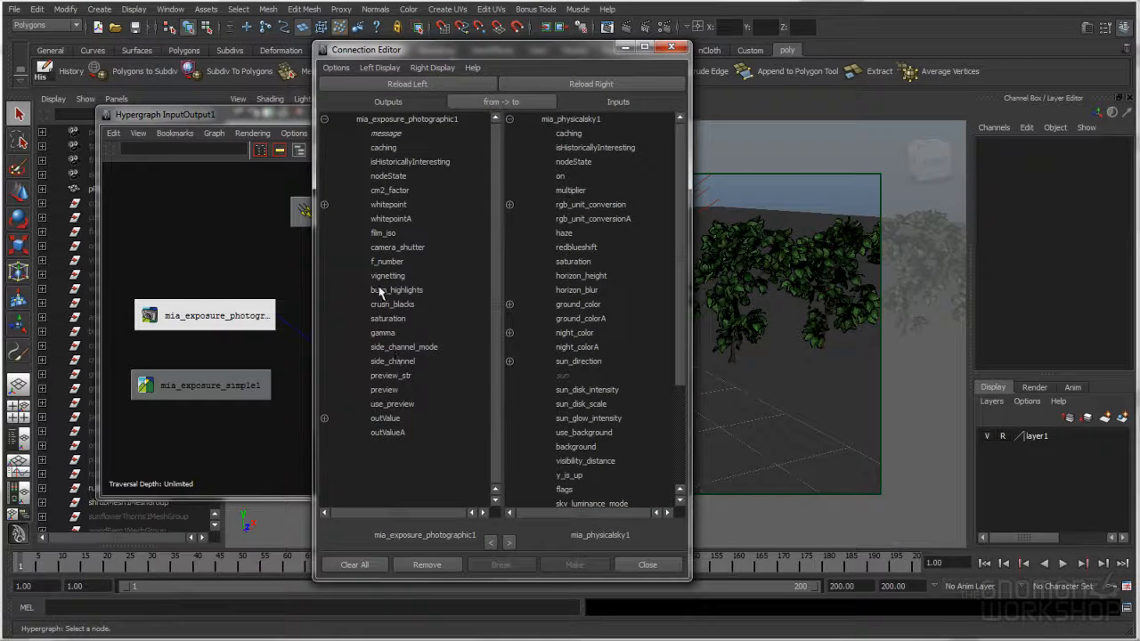
click(394, 135)
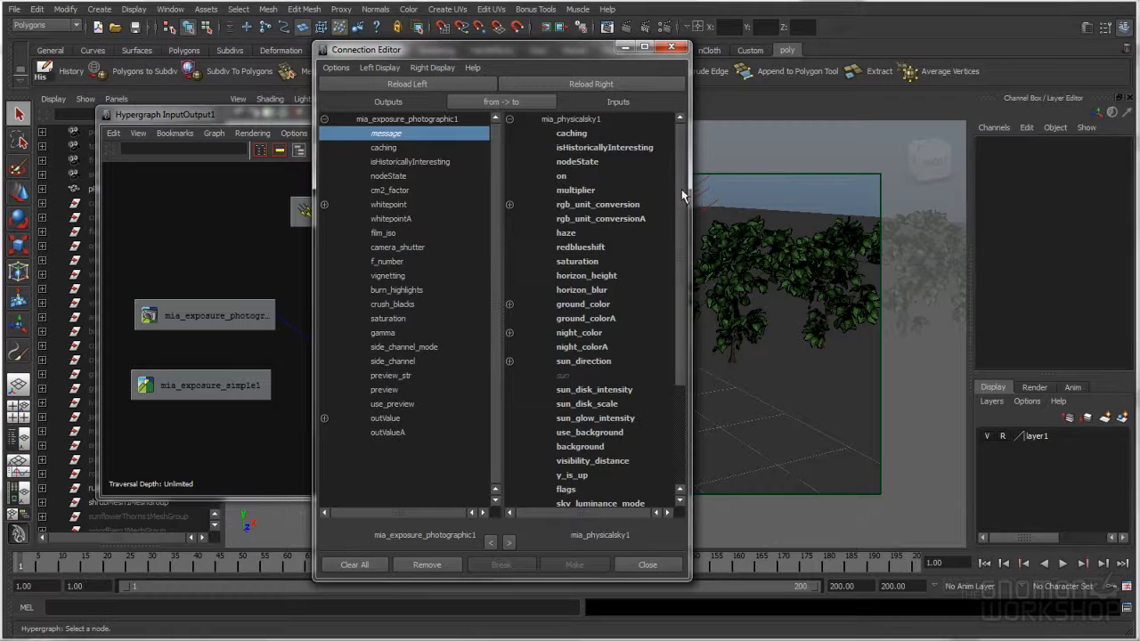
drag(682, 187, 681, 350)
click(594, 491)
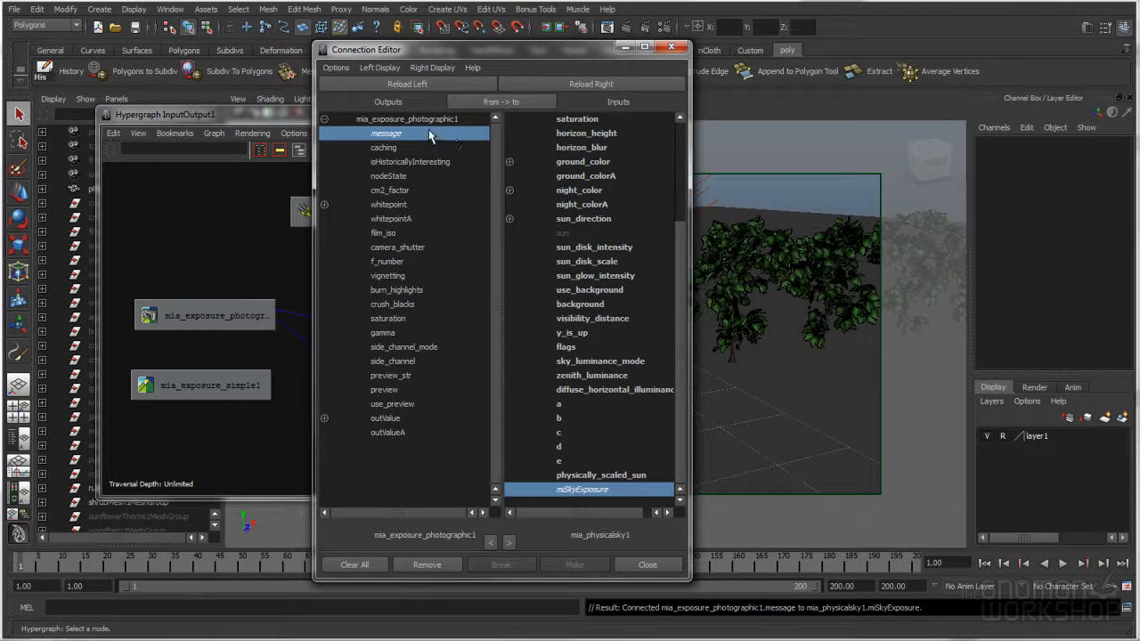
Check that hidden attributes are shown on both sides of the Connection Editor, and close it.
click(379, 68)
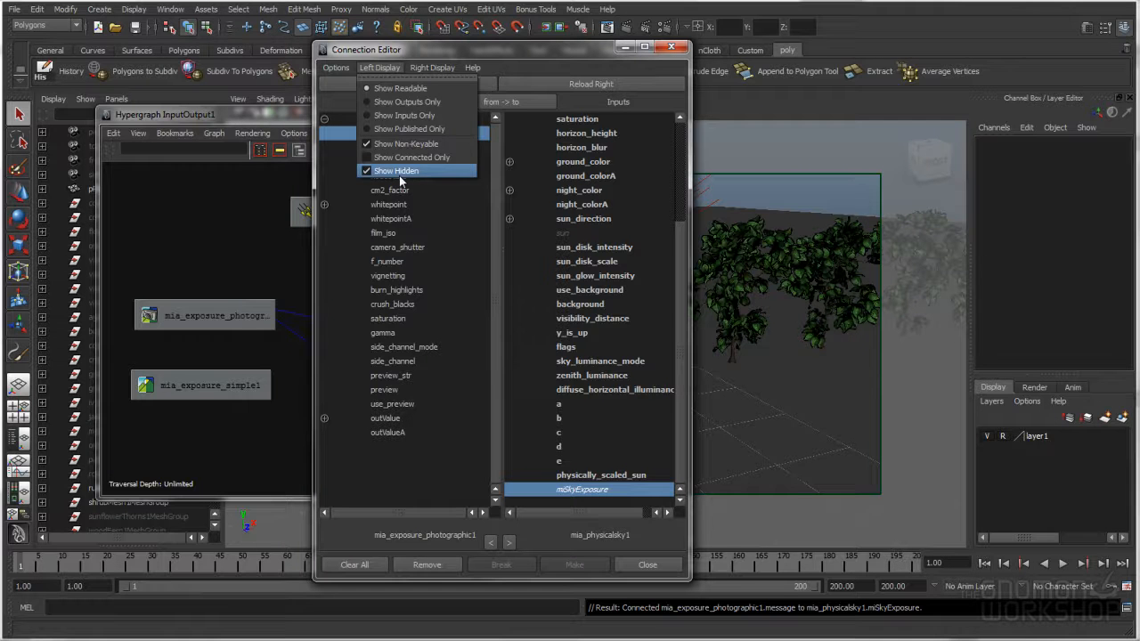
mouse_move(432, 68)
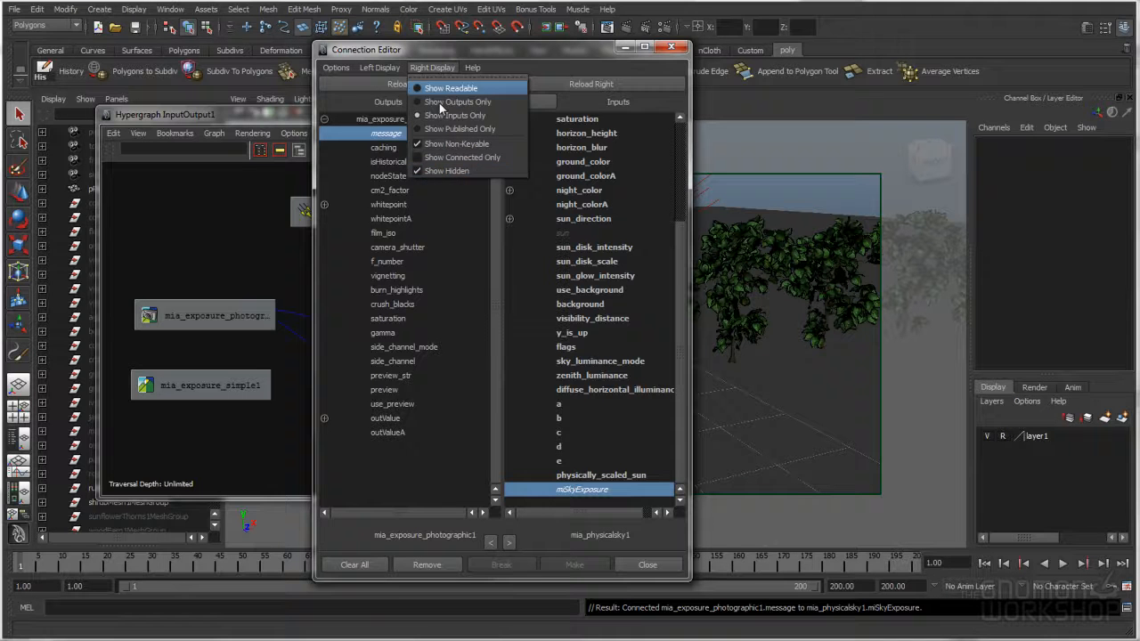
click(441, 52)
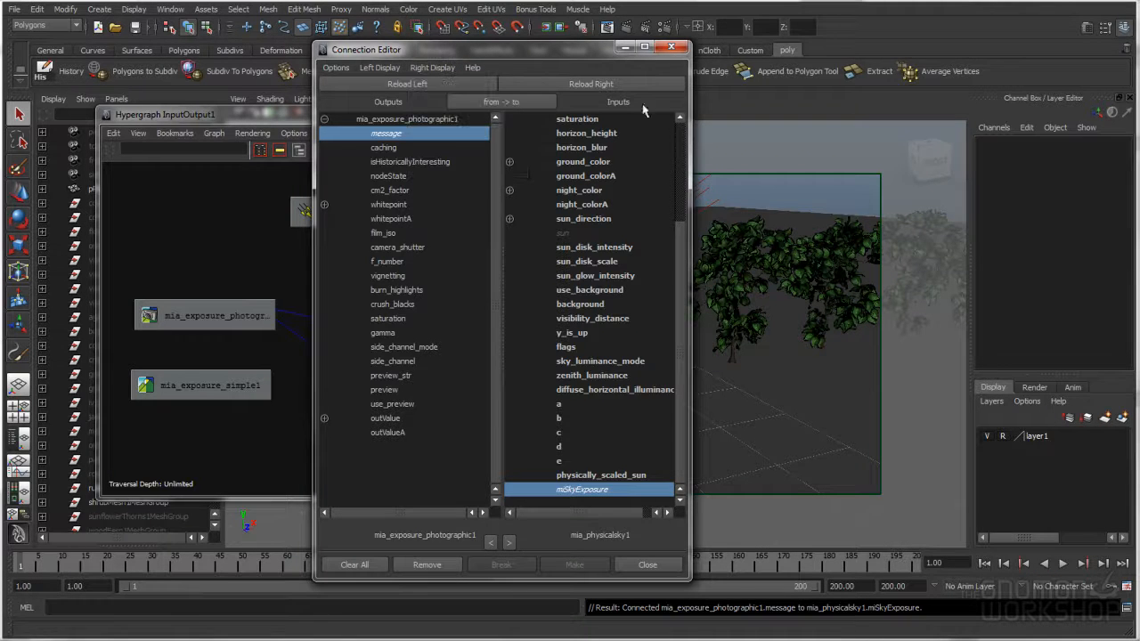
click(681, 53)
Move the photographic exposure node clear and delete the mia_exposure_simple1 node.
drag(239, 314, 287, 348)
click(249, 388)
drag(249, 388, 261, 427)
key(Delete)
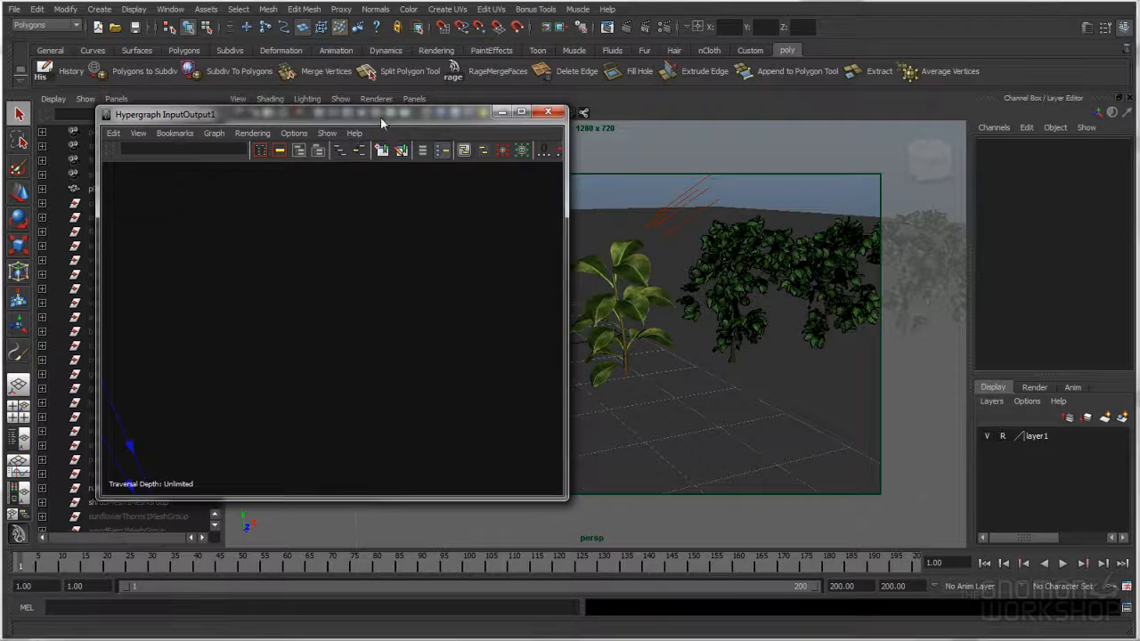
Graph the persp camera's connections again and spread out the perspShape, photographic exposure, physical sky and sunDirection nodes.
drag(360, 115, 530, 114)
click(123, 134)
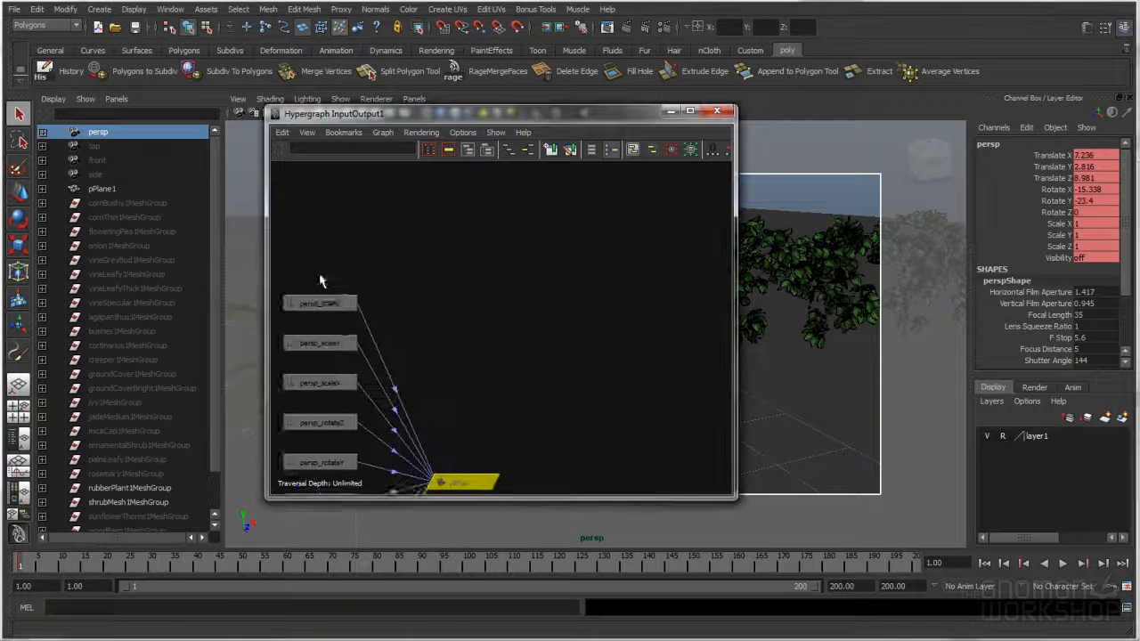
click(525, 150)
alt+middle_drag(436, 240, 508, 315)
alt+right_drag(508, 315, 562, 329)
alt+middle_drag(448, 338, 507, 390)
drag(505, 266, 400, 248)
drag(625, 292, 544, 198)
drag(512, 318, 562, 263)
alt+right_drag(463, 358, 639, 428)
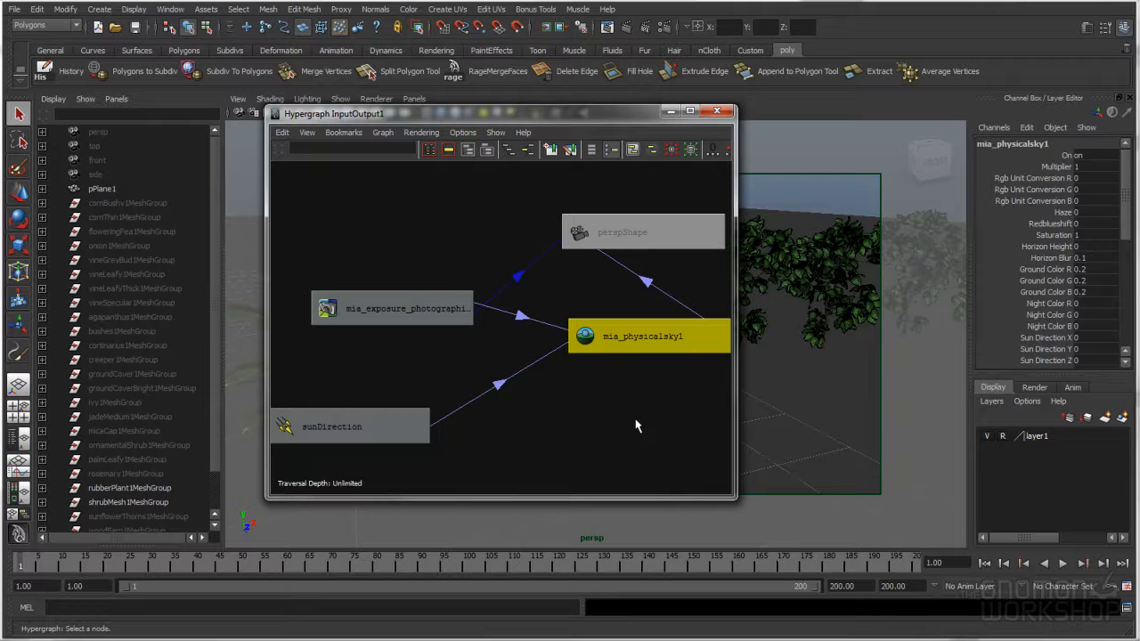
Review the attributes of mia_exposure_photographic1, including Crush Blacks, and close the Hypergraph and Attribute Editor.
click(416, 318)
key(ctrl+a)
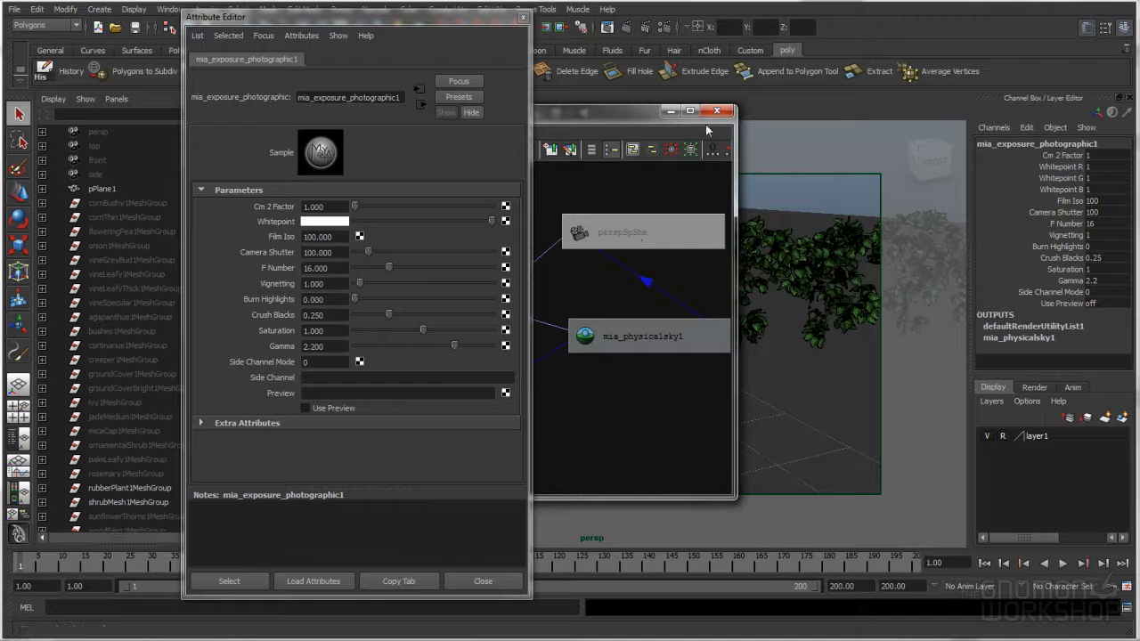
click(717, 111)
mouse_move(424, 10)
mouse_down()
mouse_move(424, 48)
mouse_move(434, 26)
mouse_up()
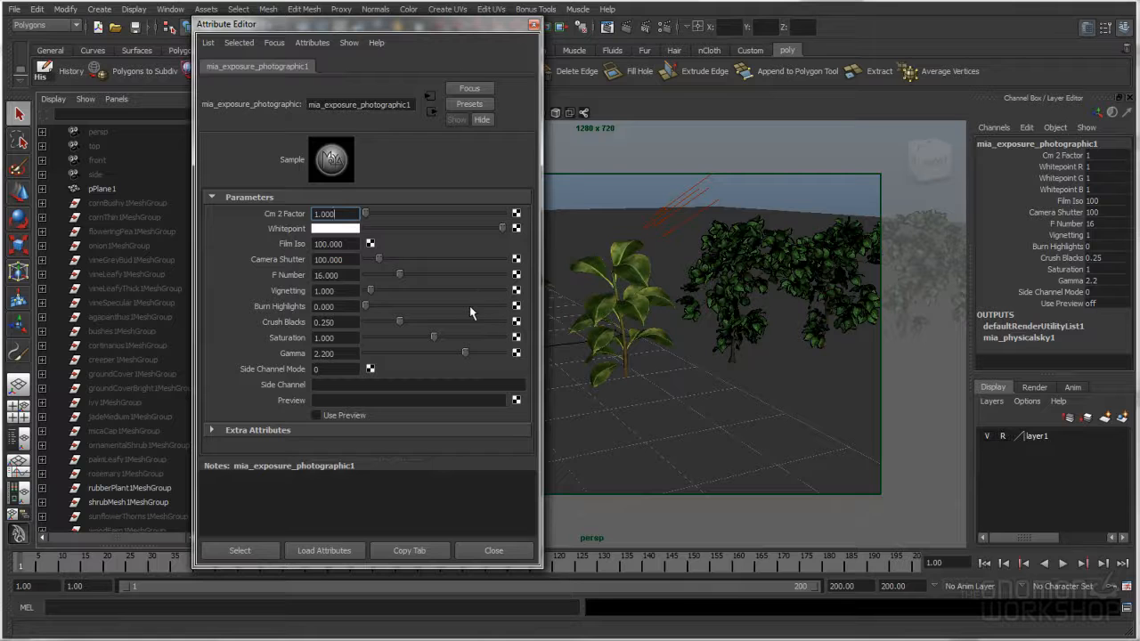
click(342, 322)
click(345, 322)
drag(543, 353, 538, 350)
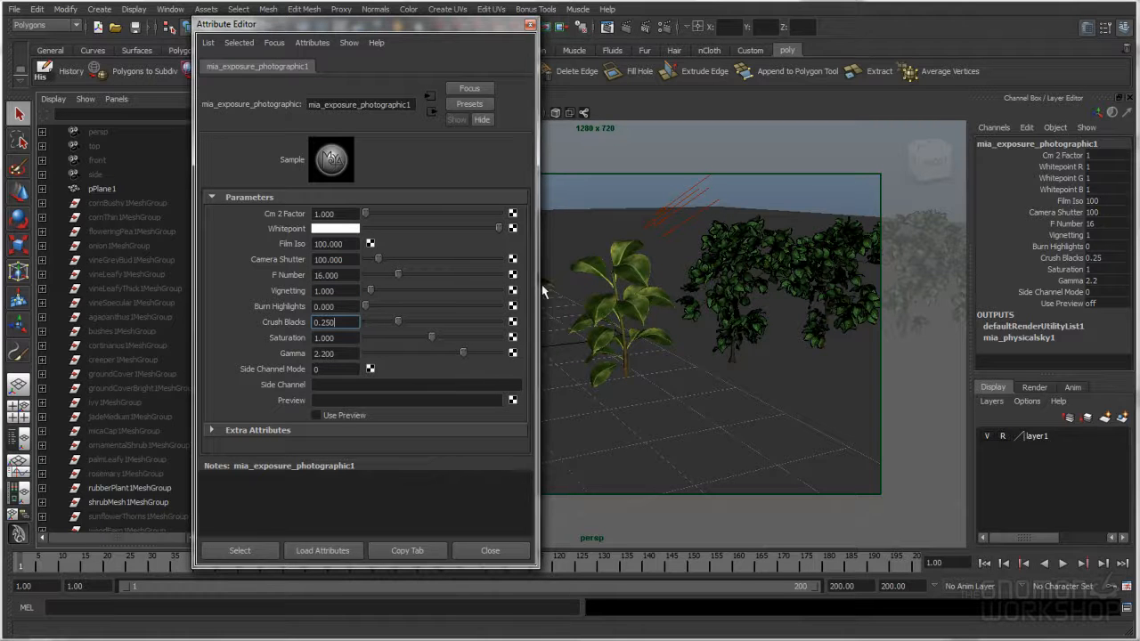
click(530, 25)
Keep the previous image in the Render View, render the persp camera with mental ray, and close the Render View.
click(181, 11)
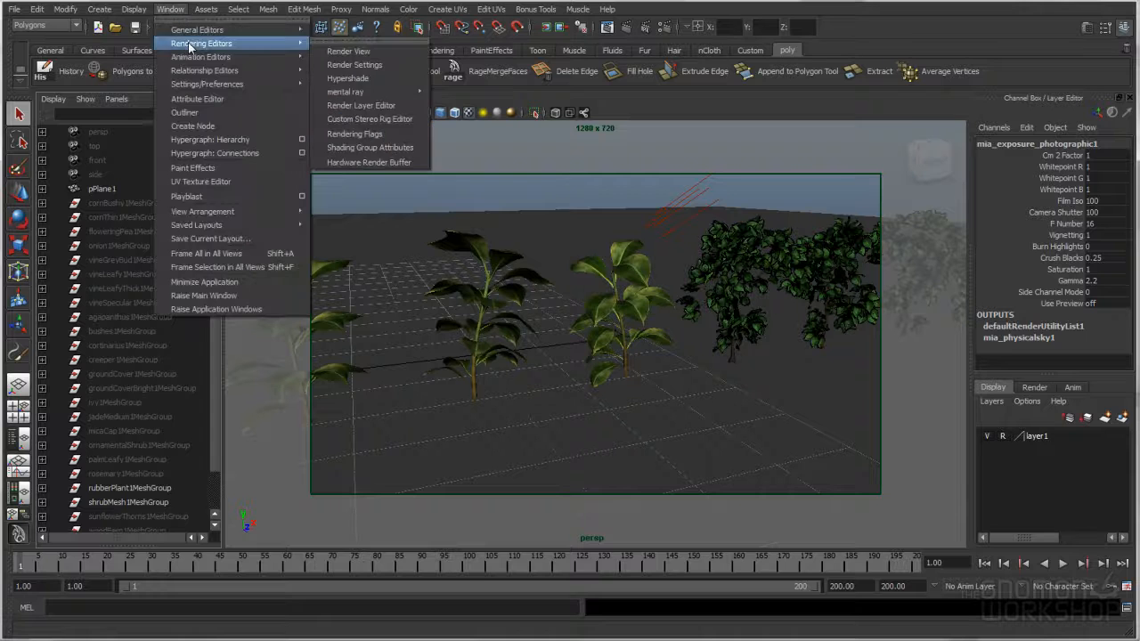
mouse_move(287, 45)
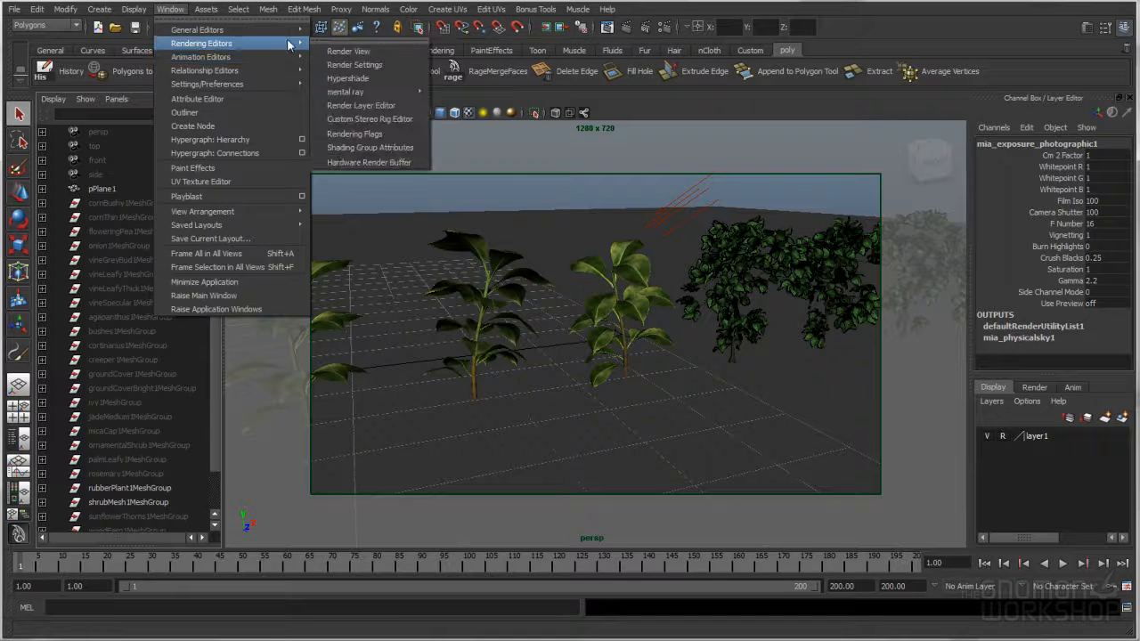
click(348, 51)
click(288, 55)
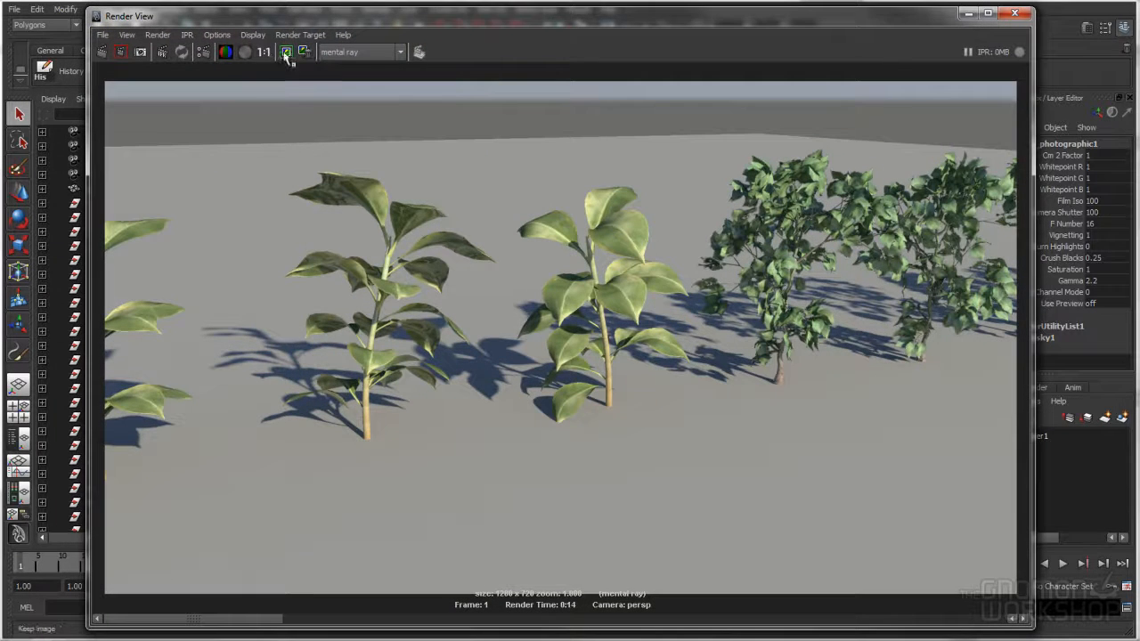
click(102, 52)
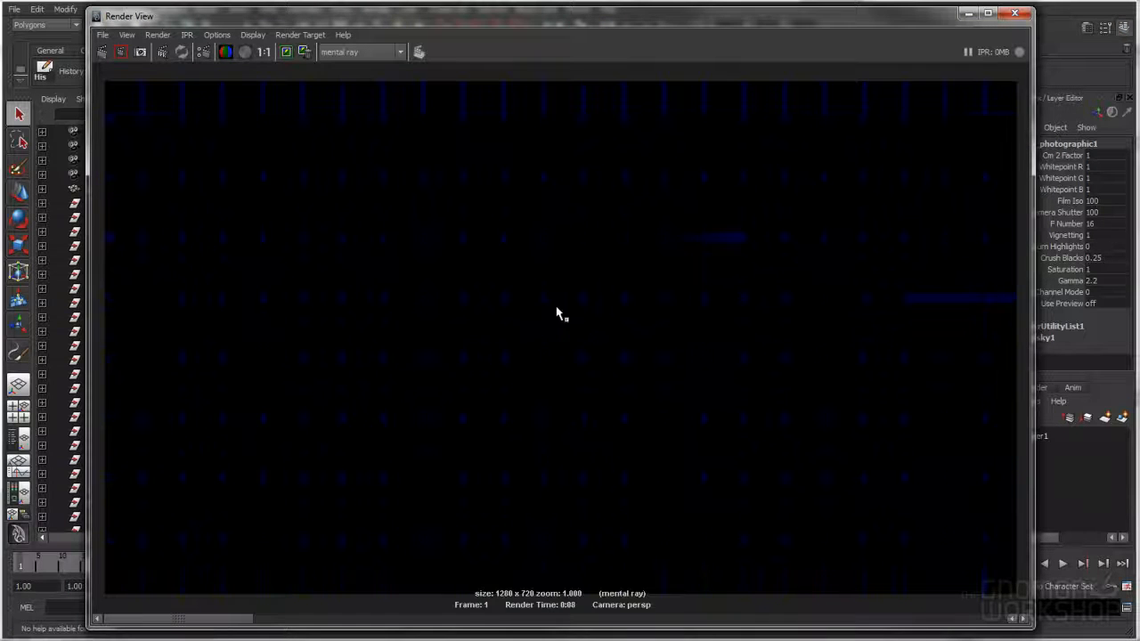
click(1014, 12)
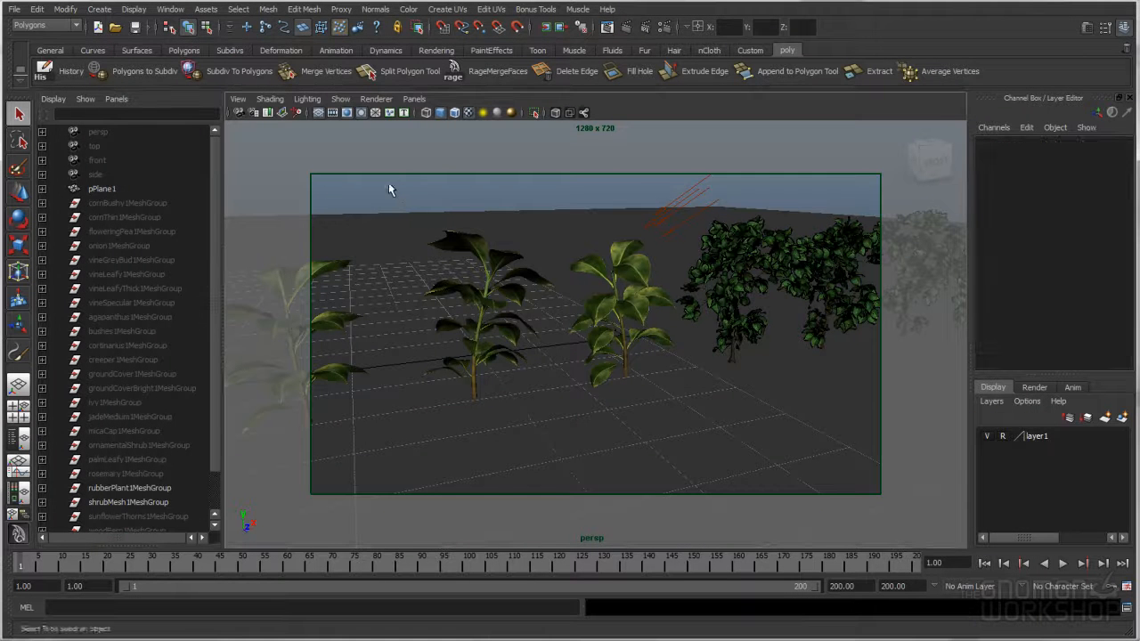
Open the Hypergraph connections window and graph the persp camera's input and output connections.
click(170, 9)
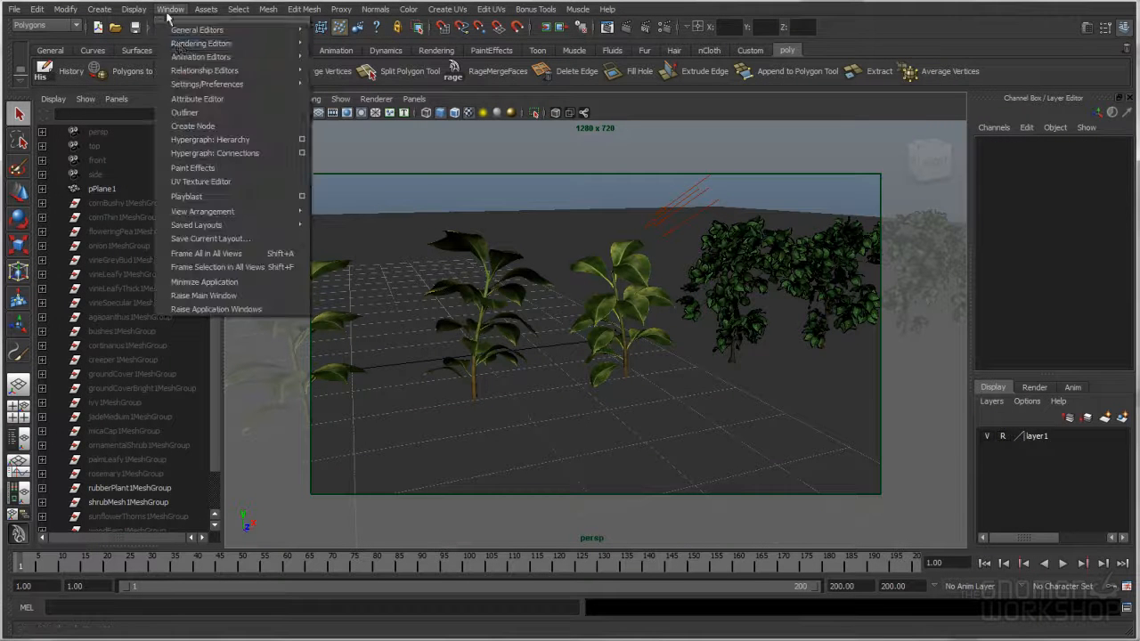
mouse_move(187, 45)
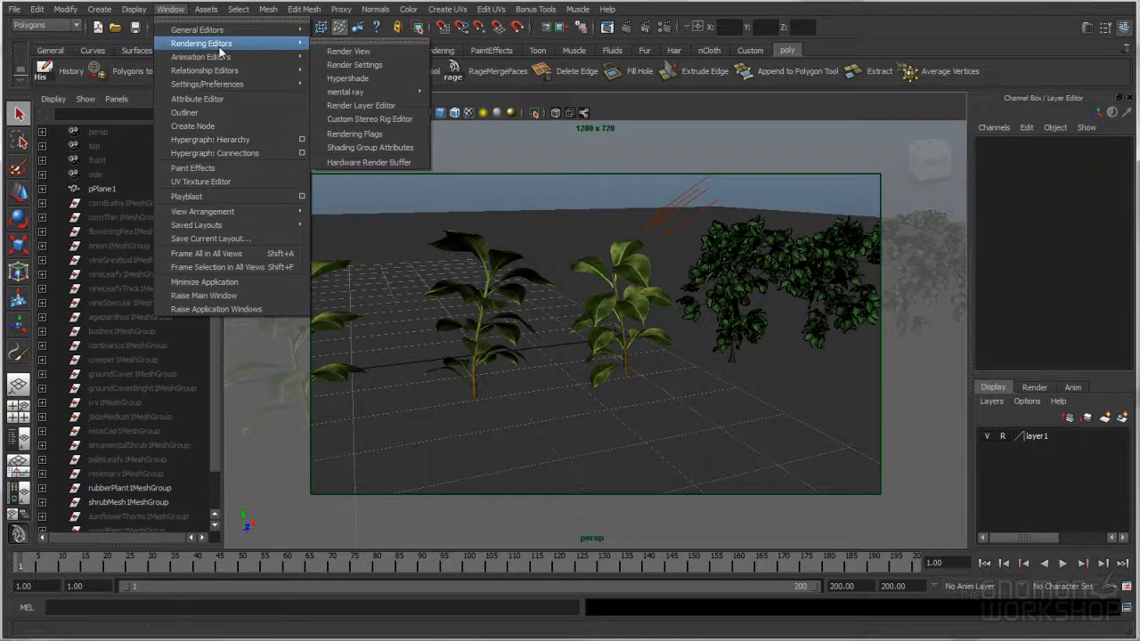
click(220, 155)
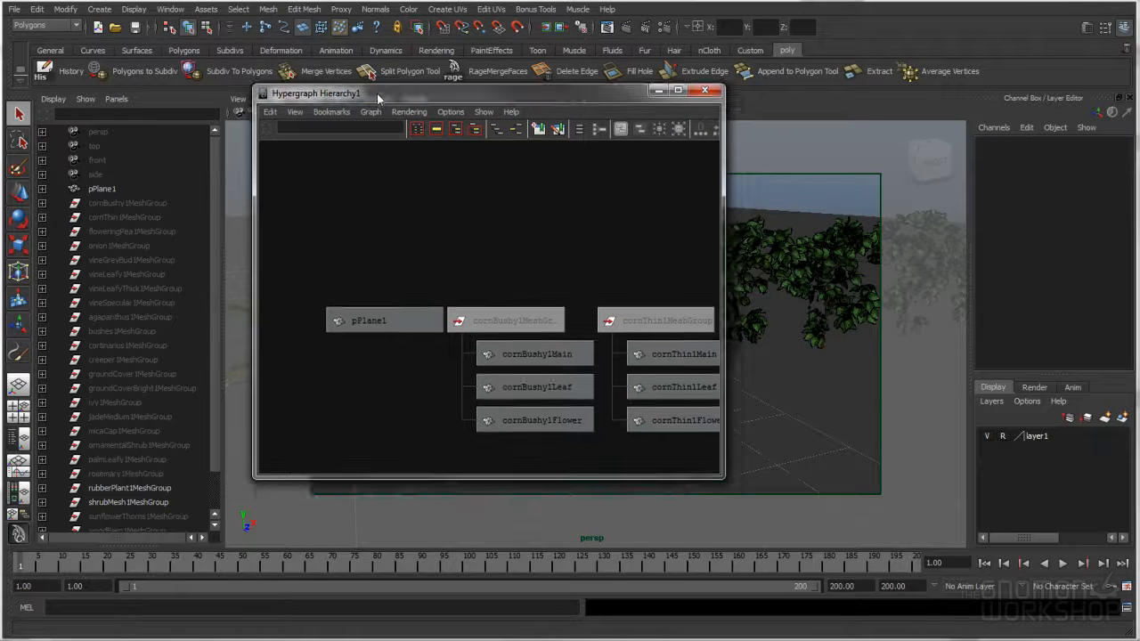
click(126, 133)
click(516, 131)
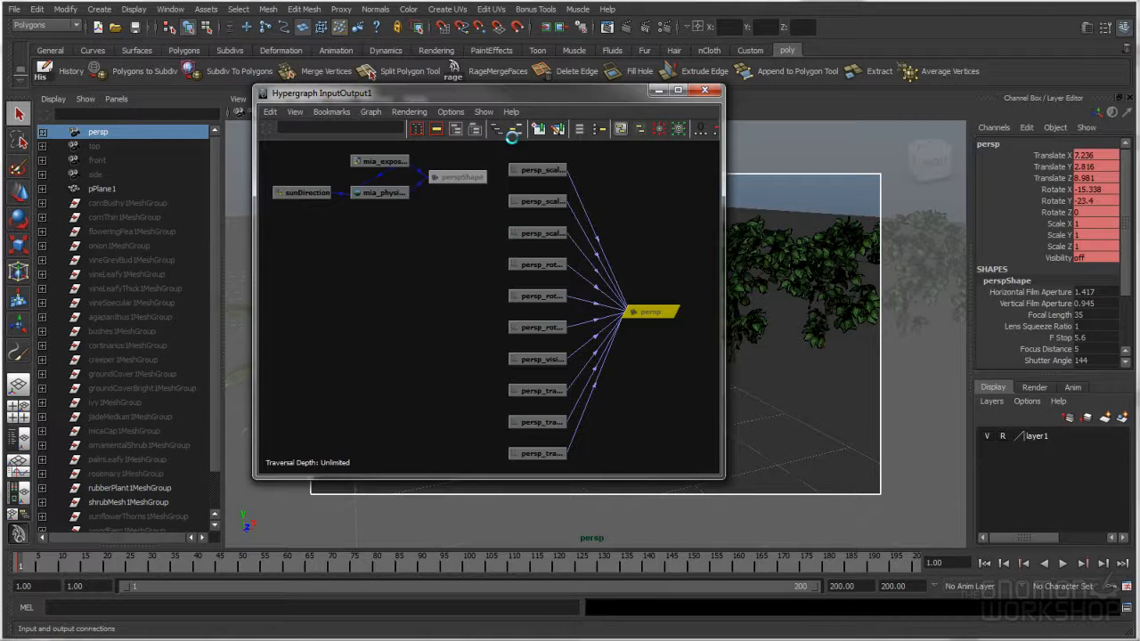
alt+middle_drag(439, 238, 540, 340)
alt+right_drag(540, 340, 601, 312)
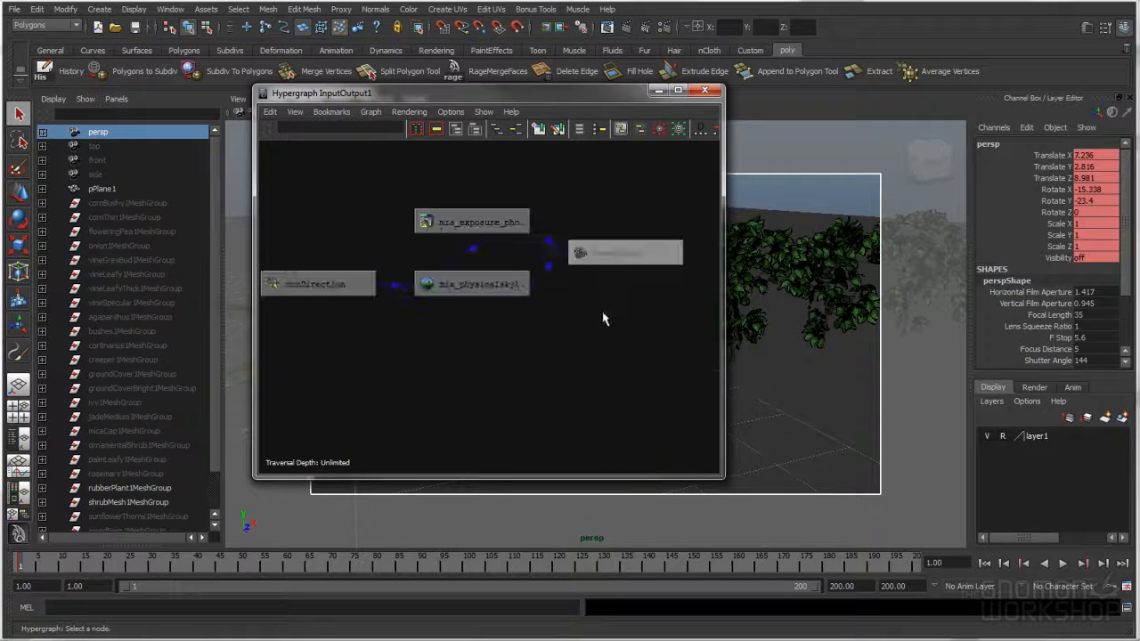
Move the mia_physicalsky1 node clear of the connection lines and open its attributes beside the Hypergraph.
alt+middle_drag(601, 313, 642, 338)
drag(523, 315, 522, 348)
double_click(519, 348)
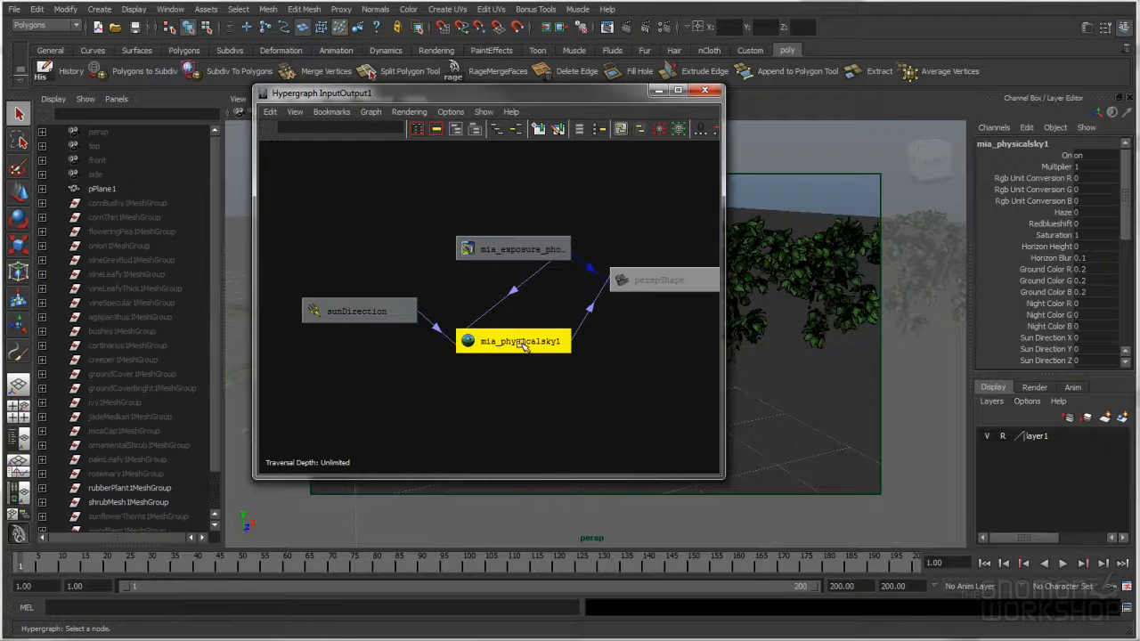
drag(374, 23, 783, 22)
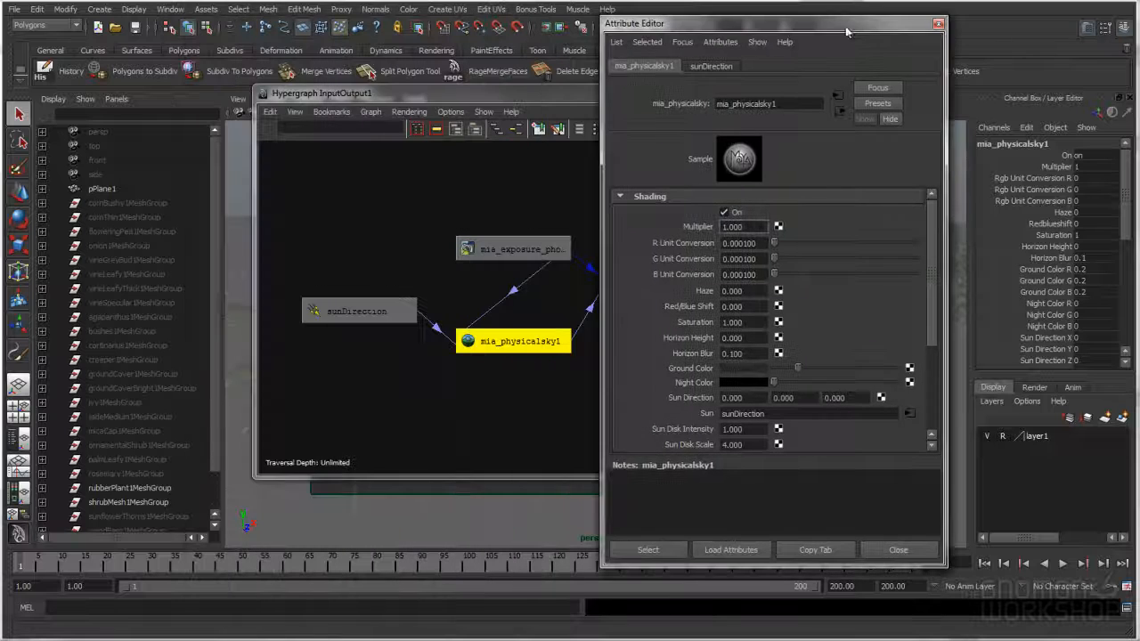
drag(539, 97, 385, 97)
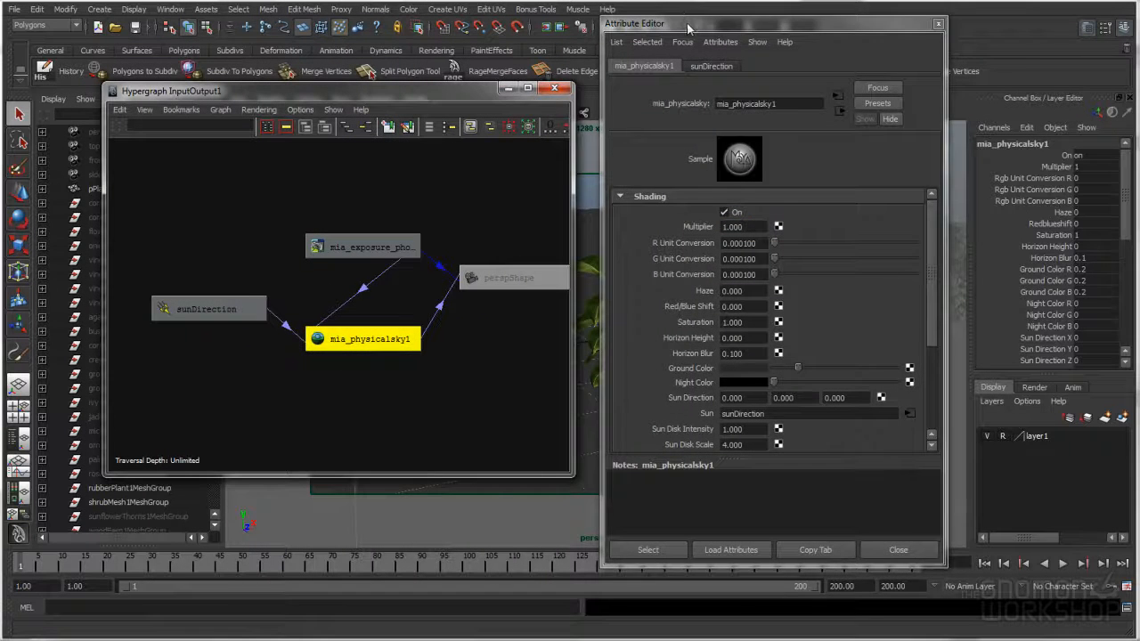
drag(686, 19, 671, 11)
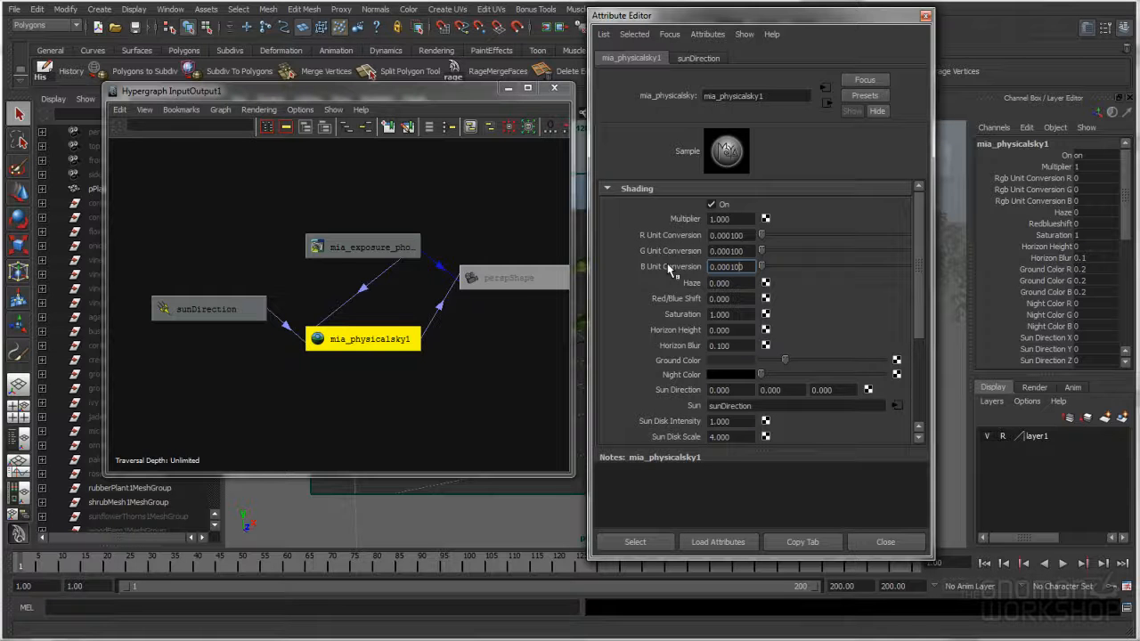
Set the physical sky's R, G and B Unit Conversion to 0.318 each, and close the Attribute Editor and Hypergraph.
drag(710, 235, 747, 236)
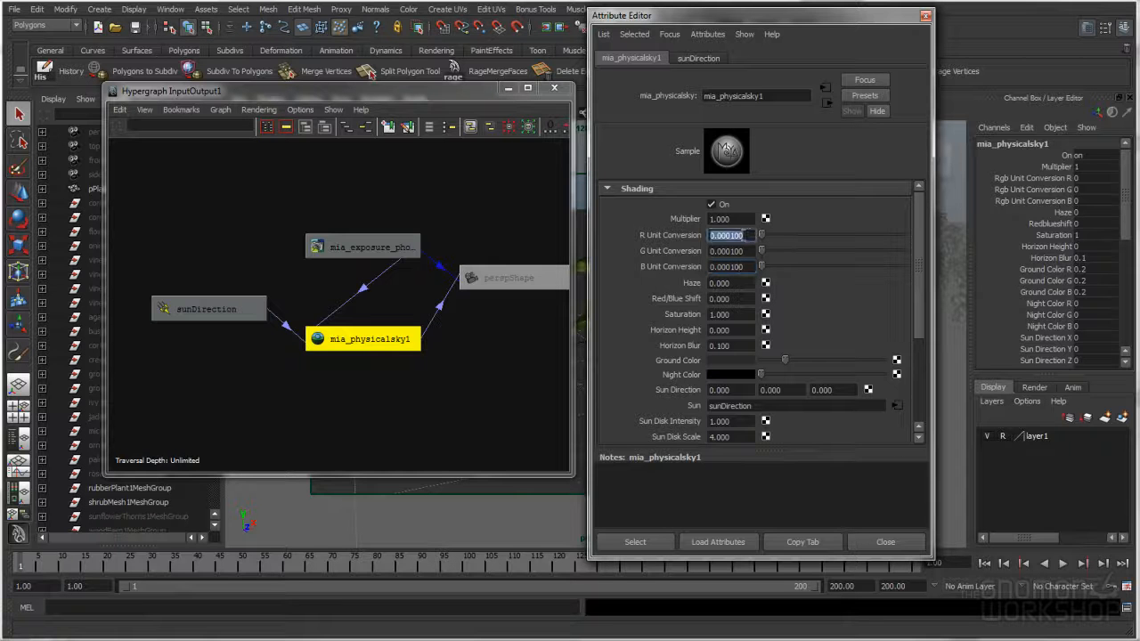
text(.318)
key(Tab)
text(.318)
key(Tab)
text(.318)
key(Return)
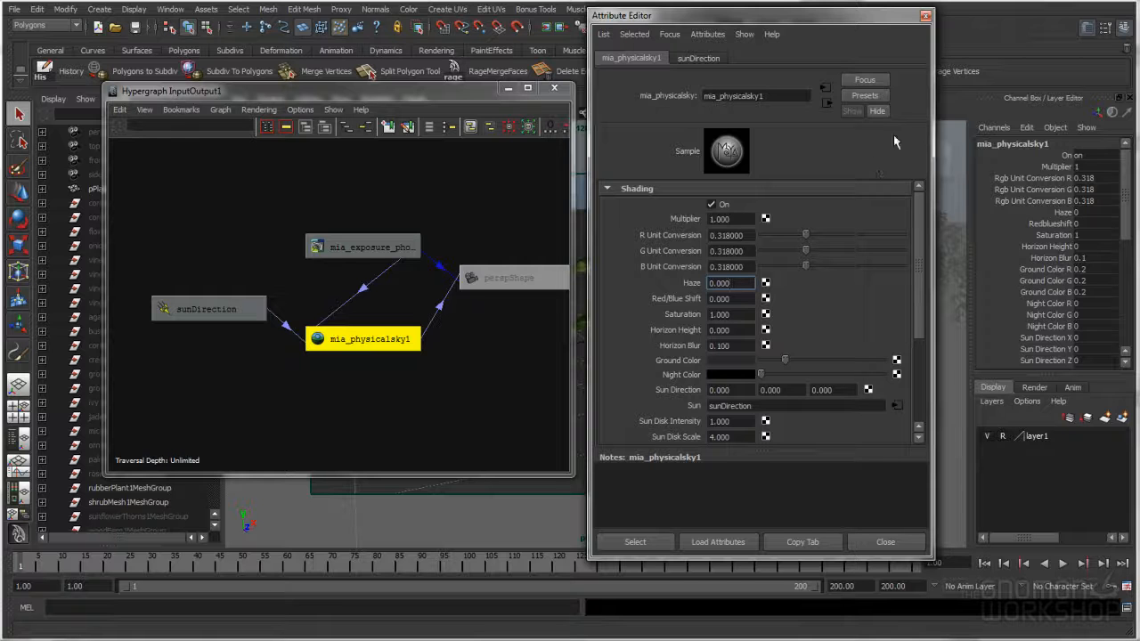
click(926, 15)
click(554, 87)
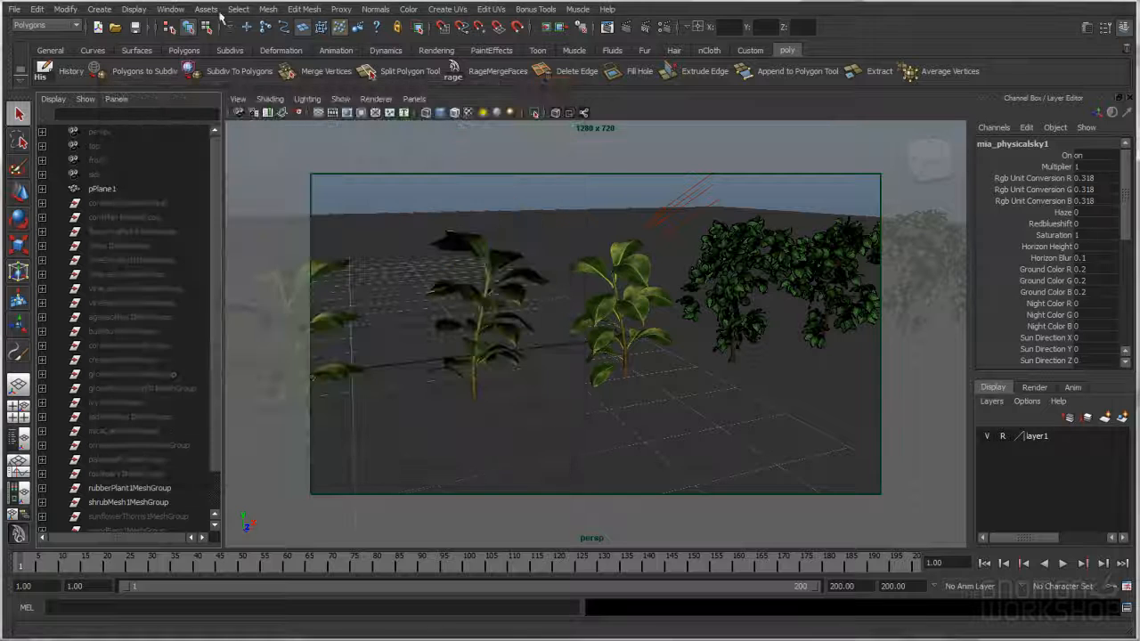
Open the Render View, render the persp camera with mental ray, and compare the result with the kept image.
click(170, 9)
mouse_move(231, 41)
click(359, 46)
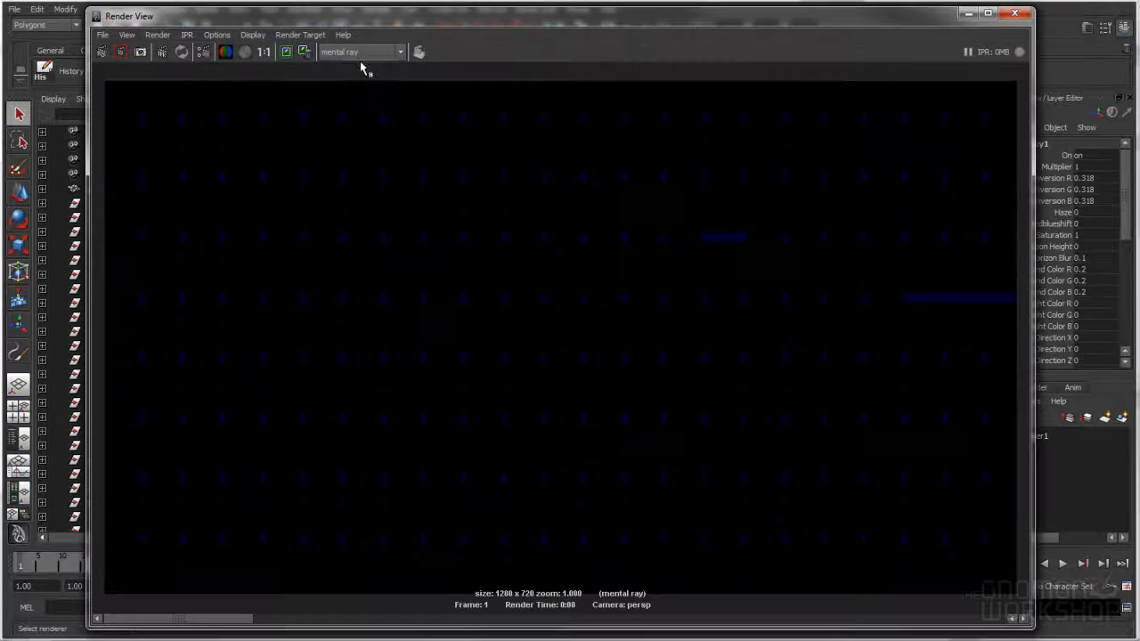
click(102, 52)
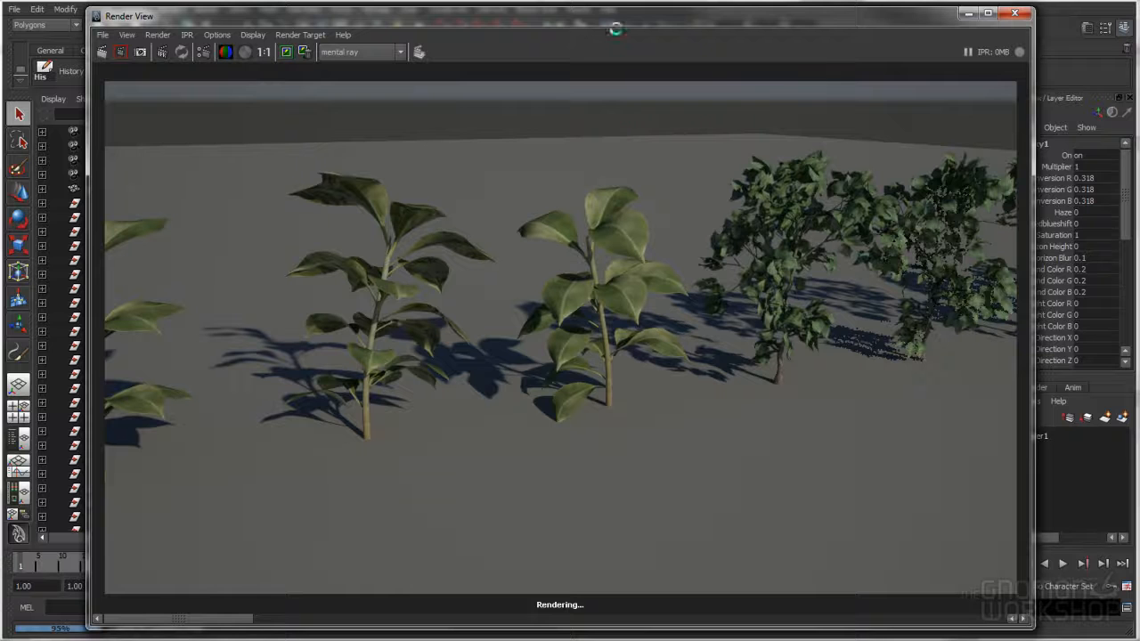
drag(621, 16, 692, 16)
mouse_move(251, 618)
mouse_down()
mouse_move(351, 623)
mouse_move(239, 626)
mouse_move(343, 628)
mouse_move(242, 624)
mouse_move(339, 630)
mouse_move(253, 624)
mouse_up()
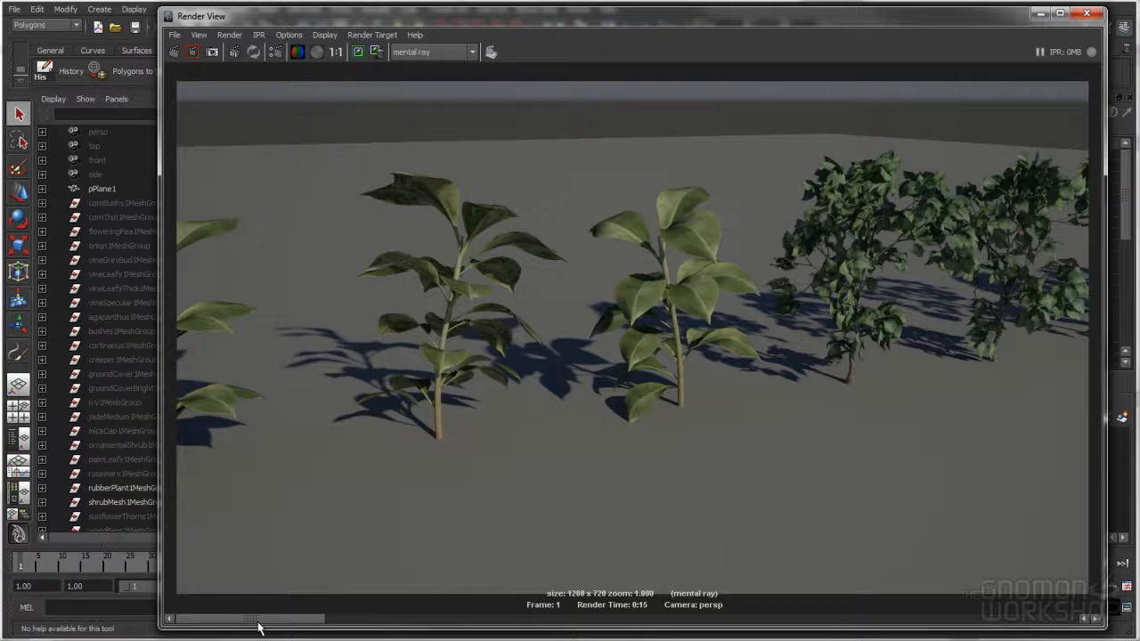
Open the persp camera's mia_exposure_photographic1 attributes and place the editor beside the rendered plants.
click(120, 134)
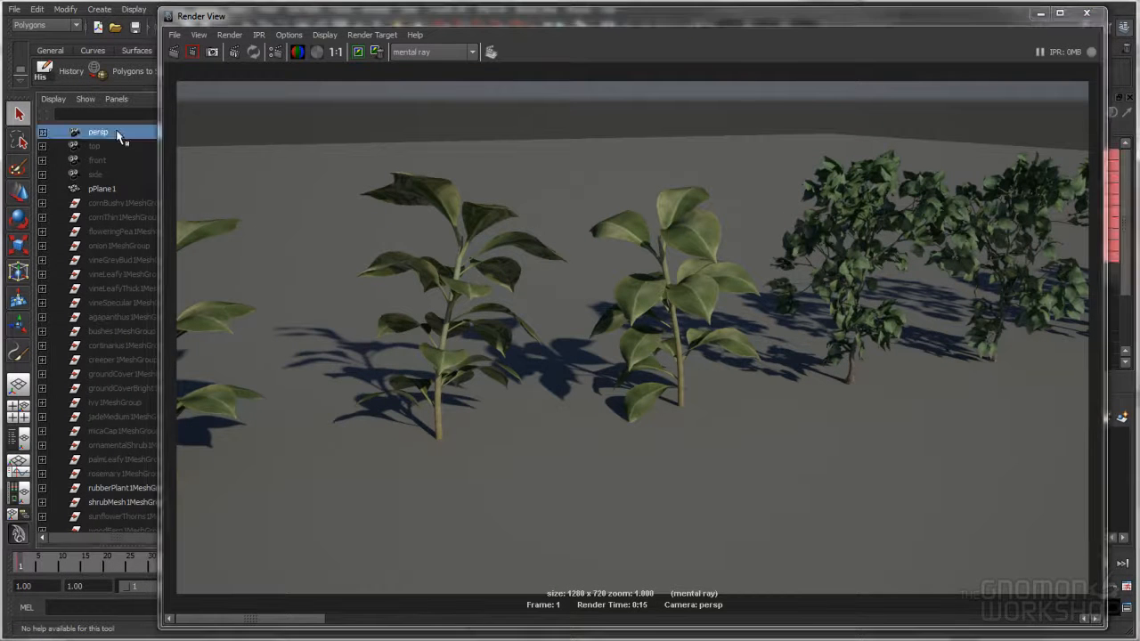
key(ctrl+a)
click(744, 58)
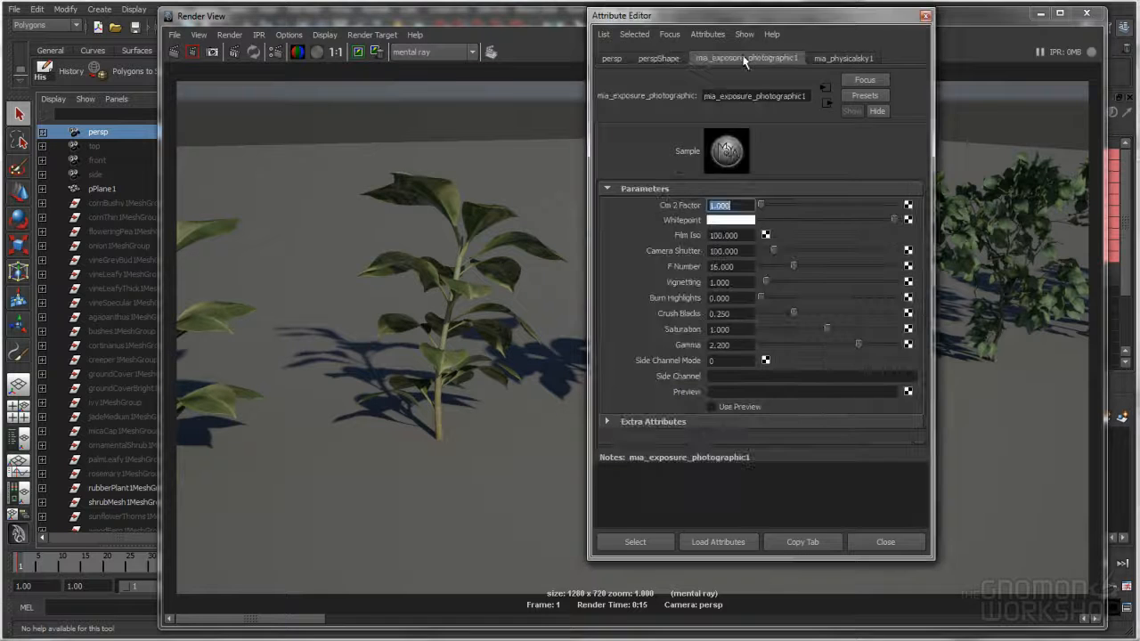
drag(771, 18, 238, 46)
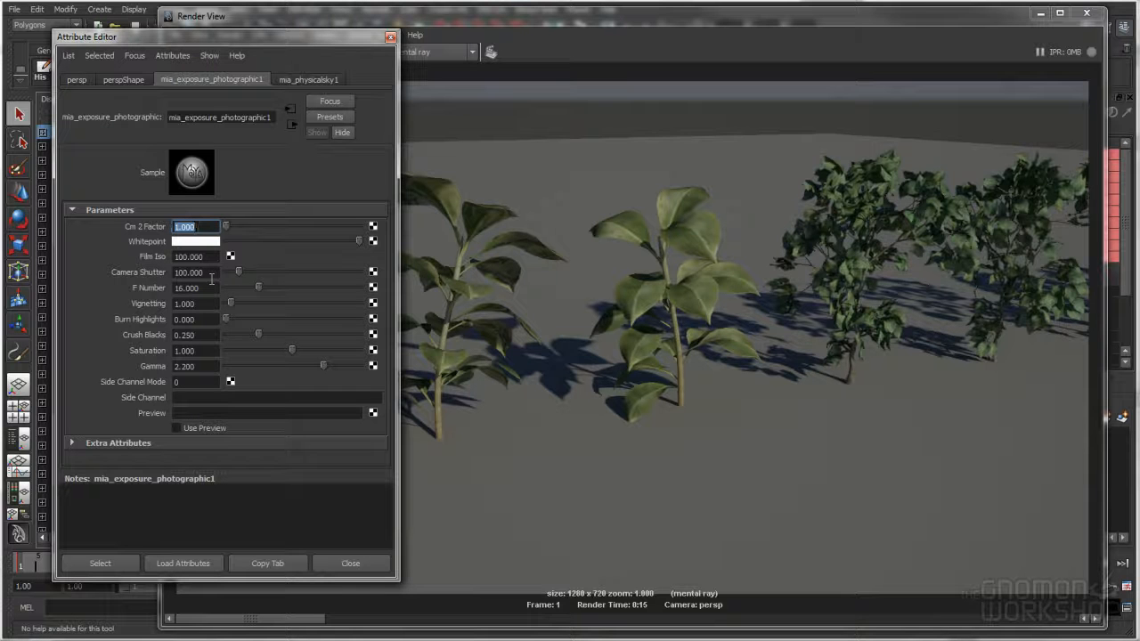
Review the Camera Shutter, F Number and Film Iso settings of the photographic exposure.
click(211, 271)
key(Tab)
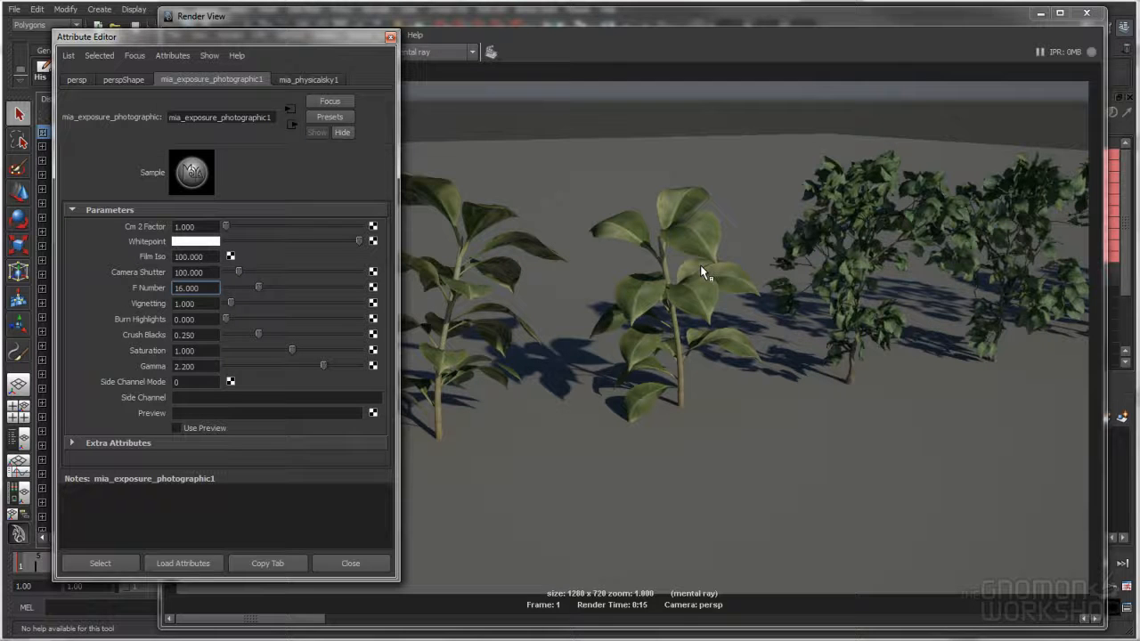
double_click(212, 287)
click(210, 272)
click(210, 257)
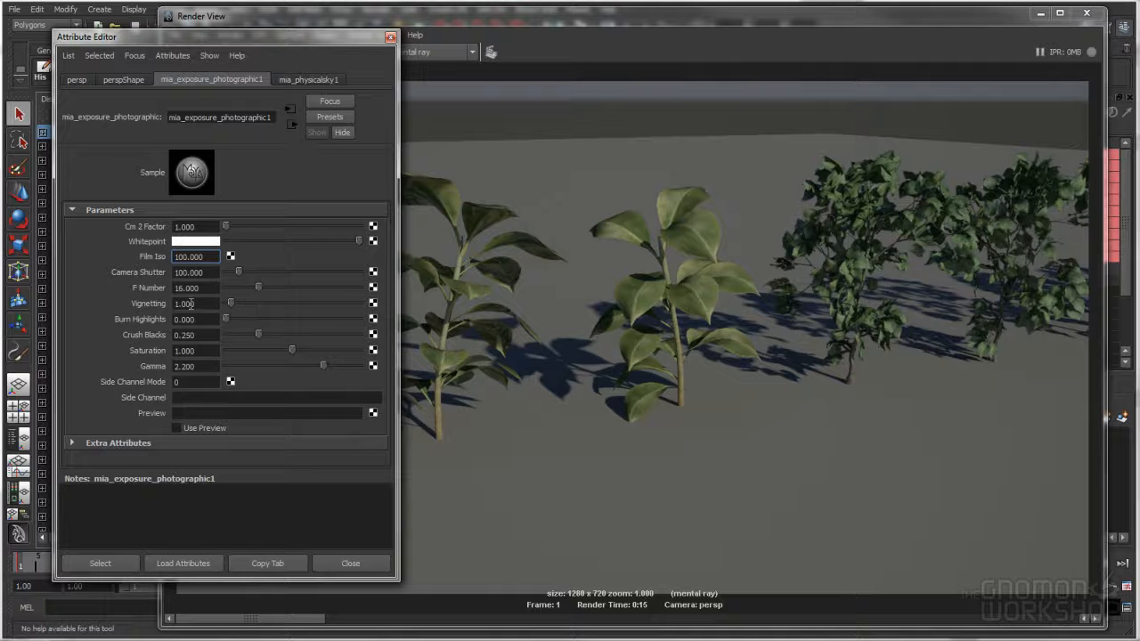
click(209, 271)
click(203, 256)
Set the photographic exposure's F Number to 12 and re-render the persp camera.
double_click(205, 288)
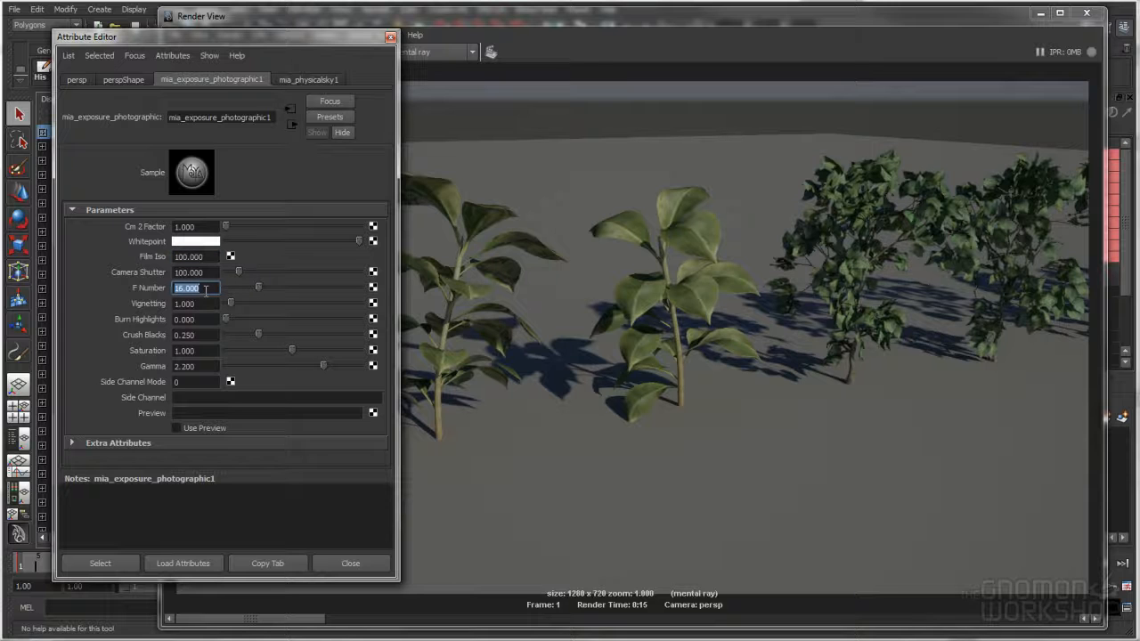
text(12)
key(Return)
click(537, 18)
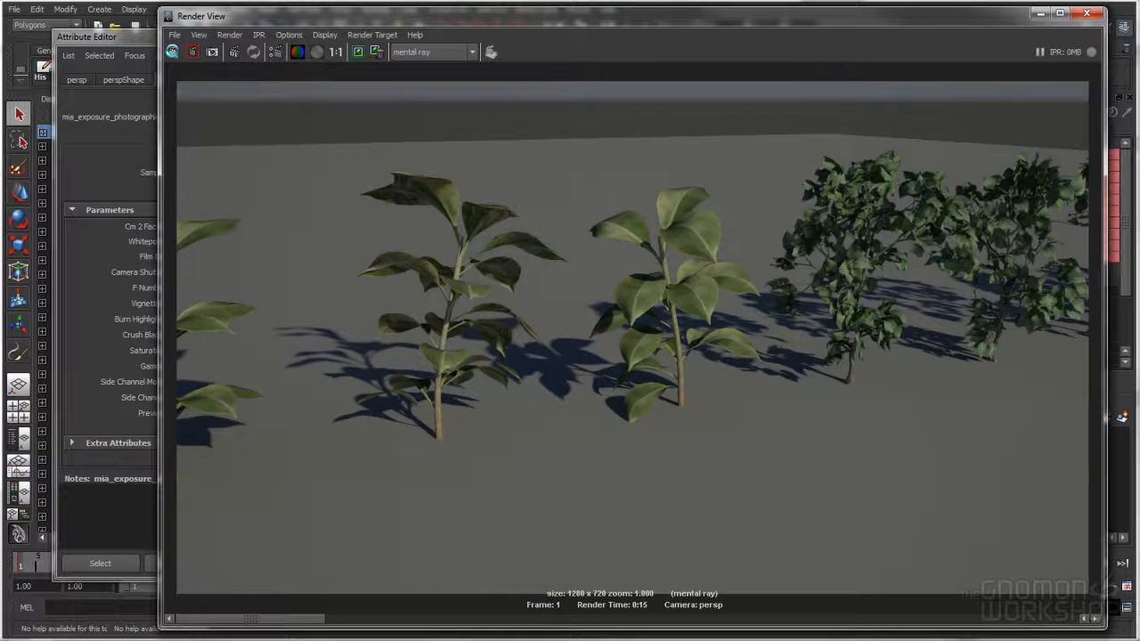
click(172, 51)
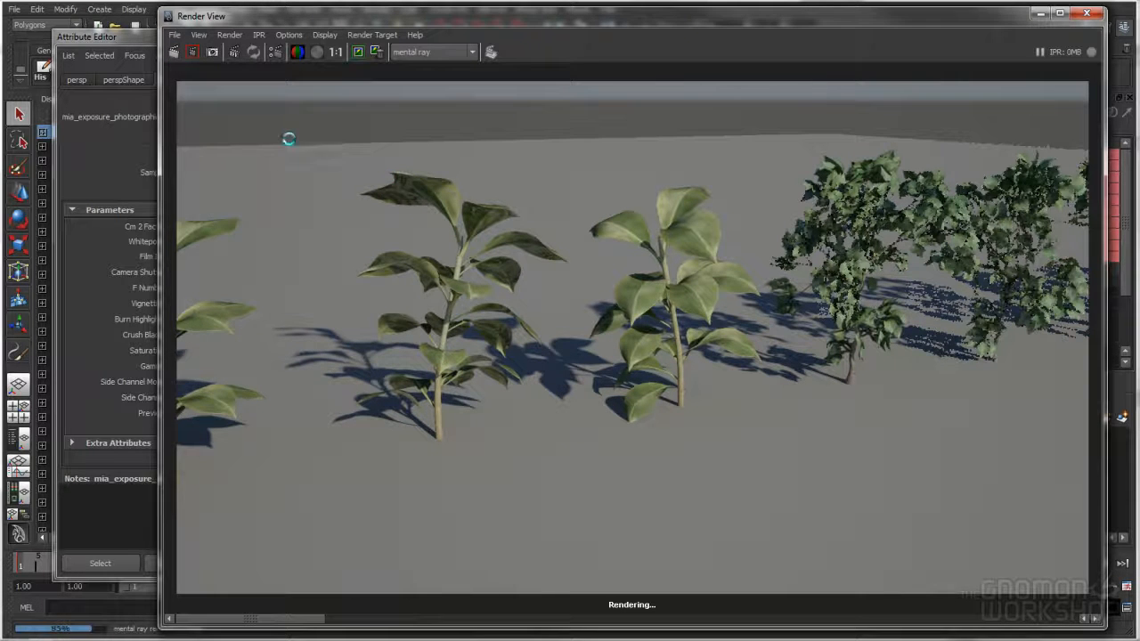
Set the photographic exposure's F Number to 10, re-render the plants and compare with the previous image.
click(141, 50)
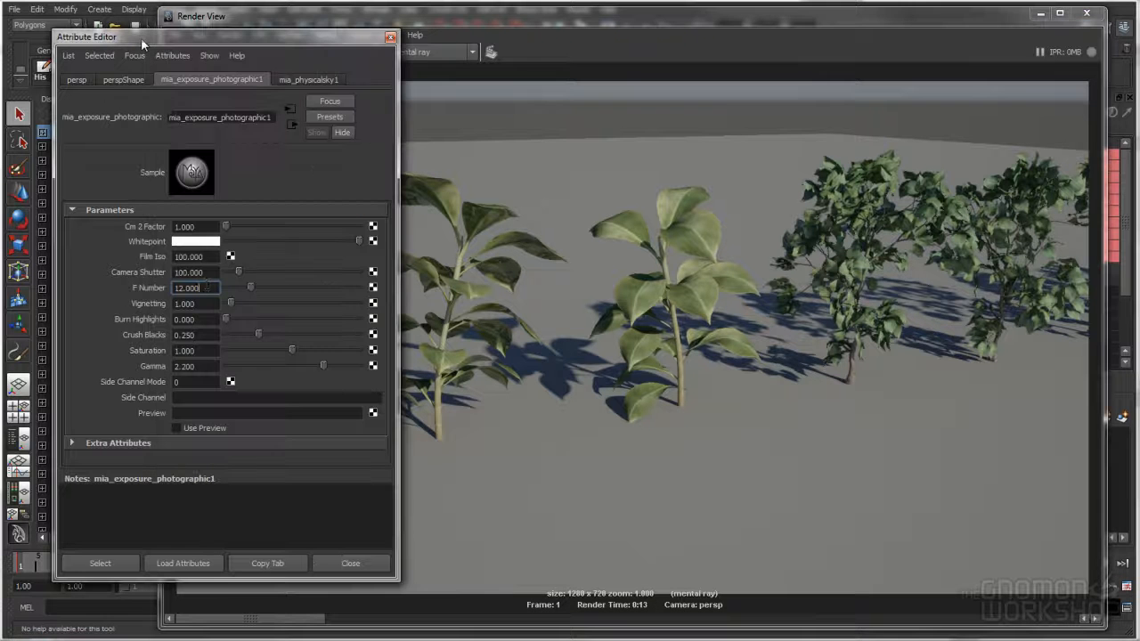
double_click(209, 287)
text(10)
click(210, 303)
click(211, 289)
click(563, 31)
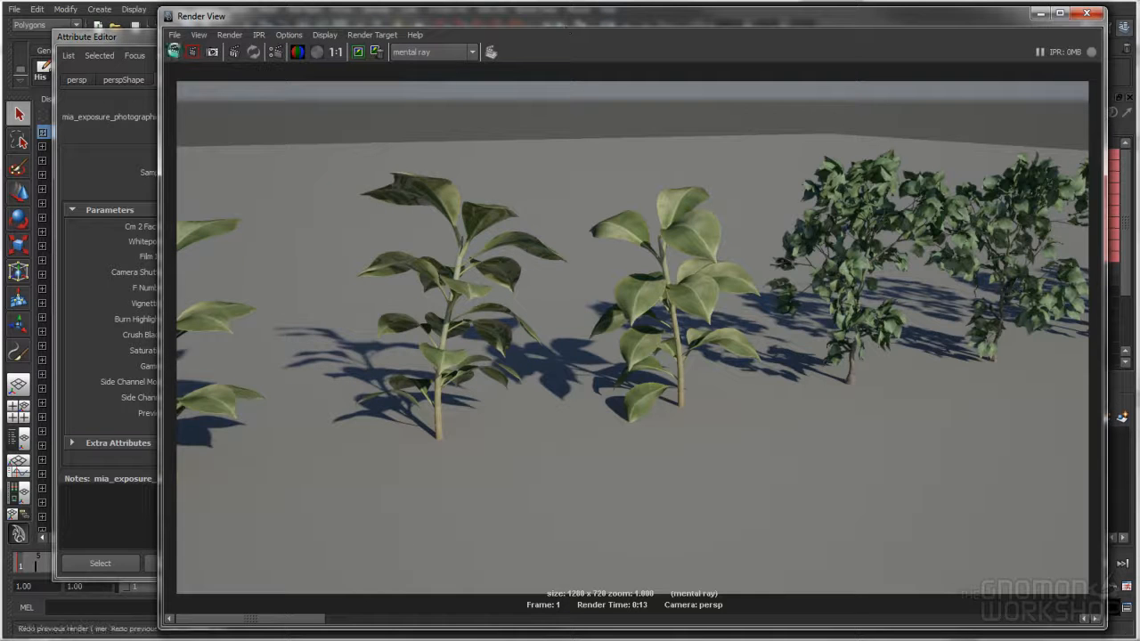
click(193, 51)
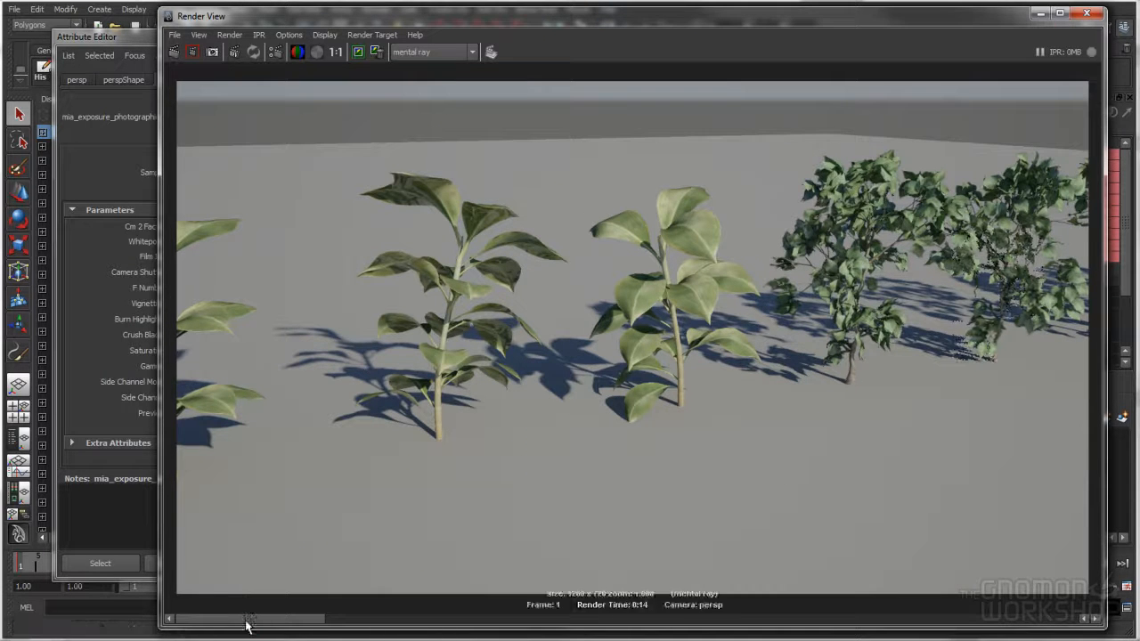
mouse_move(255, 621)
mouse_down()
mouse_move(377, 624)
mouse_move(242, 623)
mouse_move(376, 619)
mouse_move(255, 618)
mouse_up()
Set the F Number to 8, close the Attribute Editor, re-render and inspect the plants in the Render View.
click(137, 46)
double_click(207, 289)
text(8)
key(Tab)
click(389, 37)
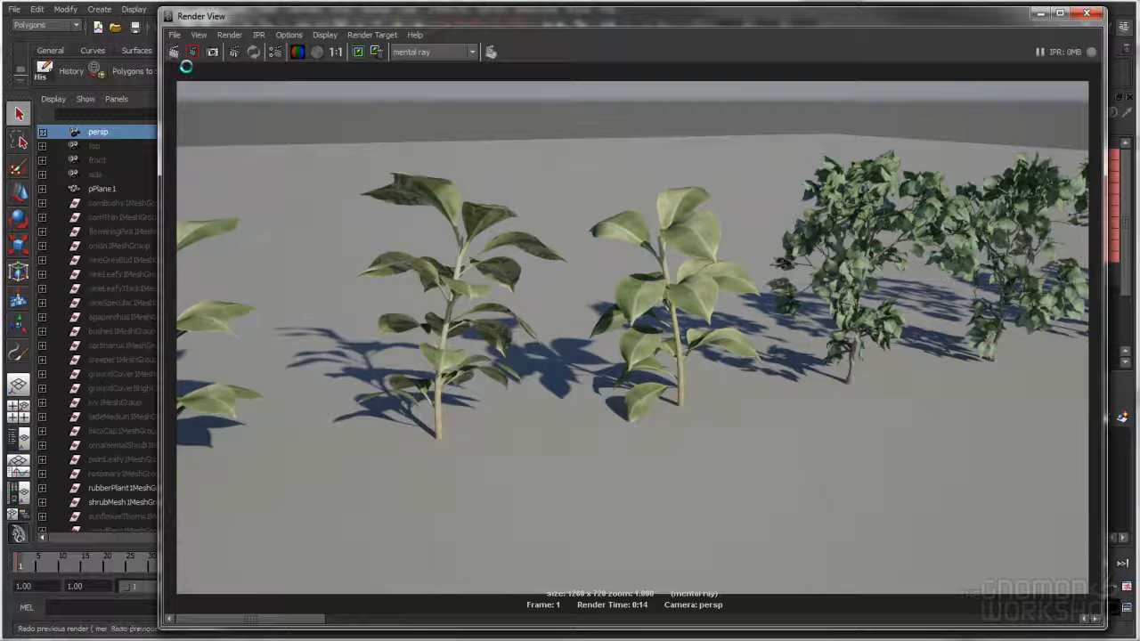
click(174, 52)
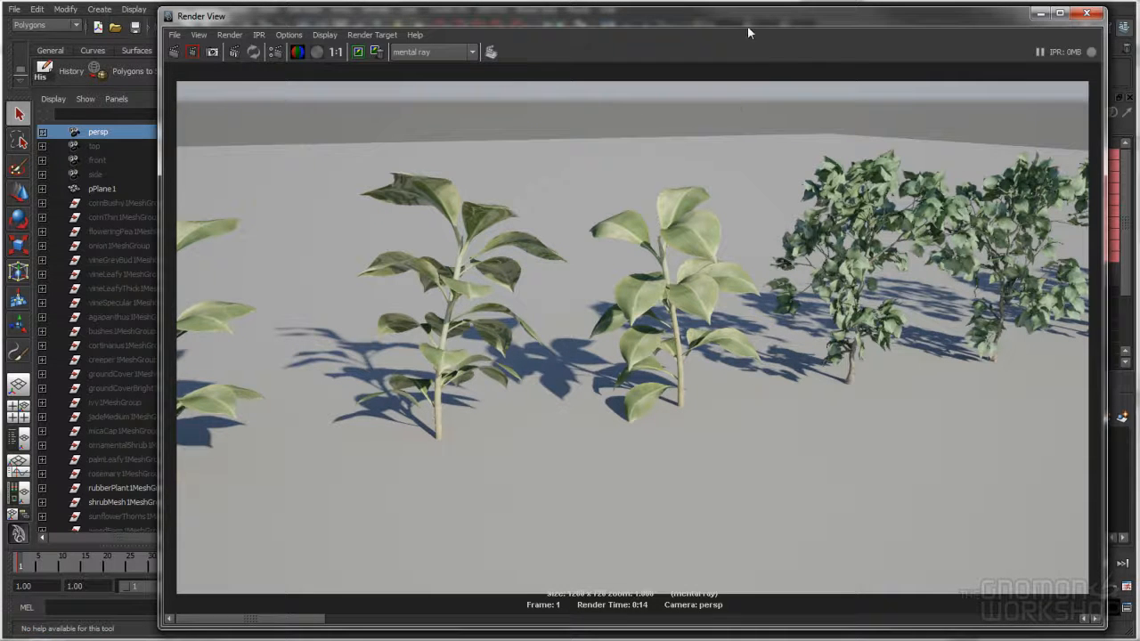
drag(754, 19, 719, 22)
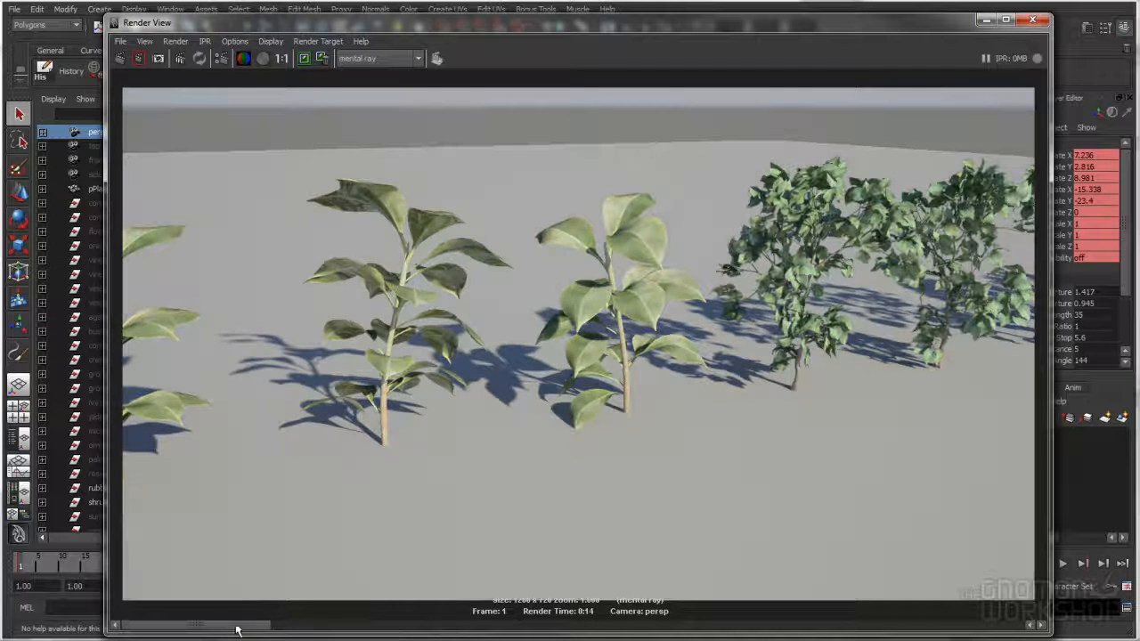
drag(607, 24, 672, 20)
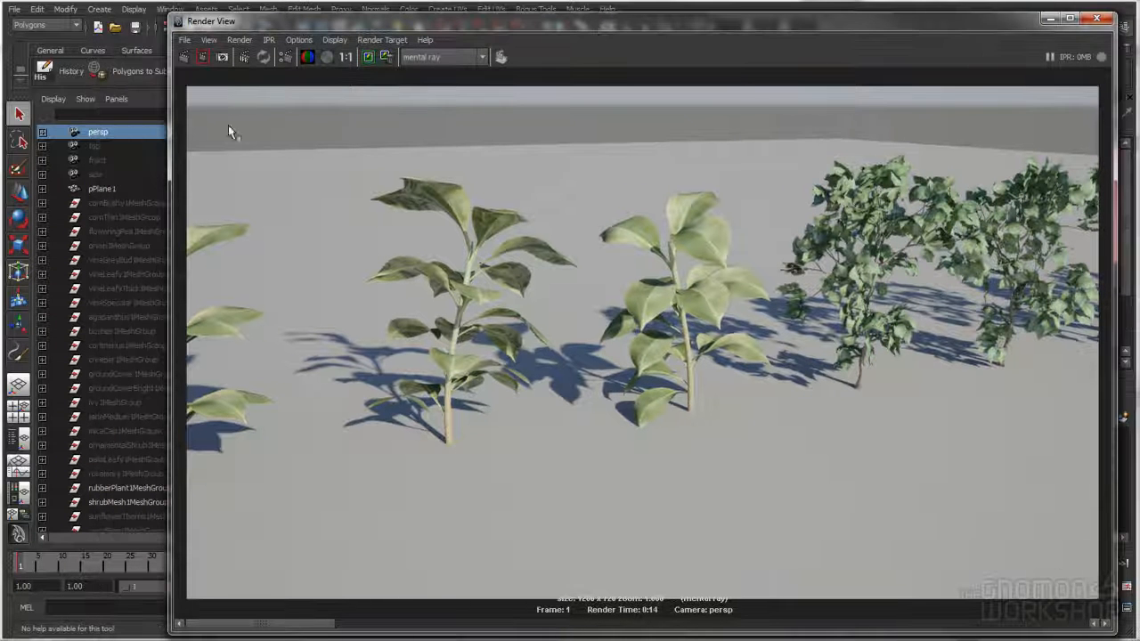
Reopen the persp camera's photographic exposure attributes, set the F Number to 9, close the editor and re-render.
double_click(130, 132)
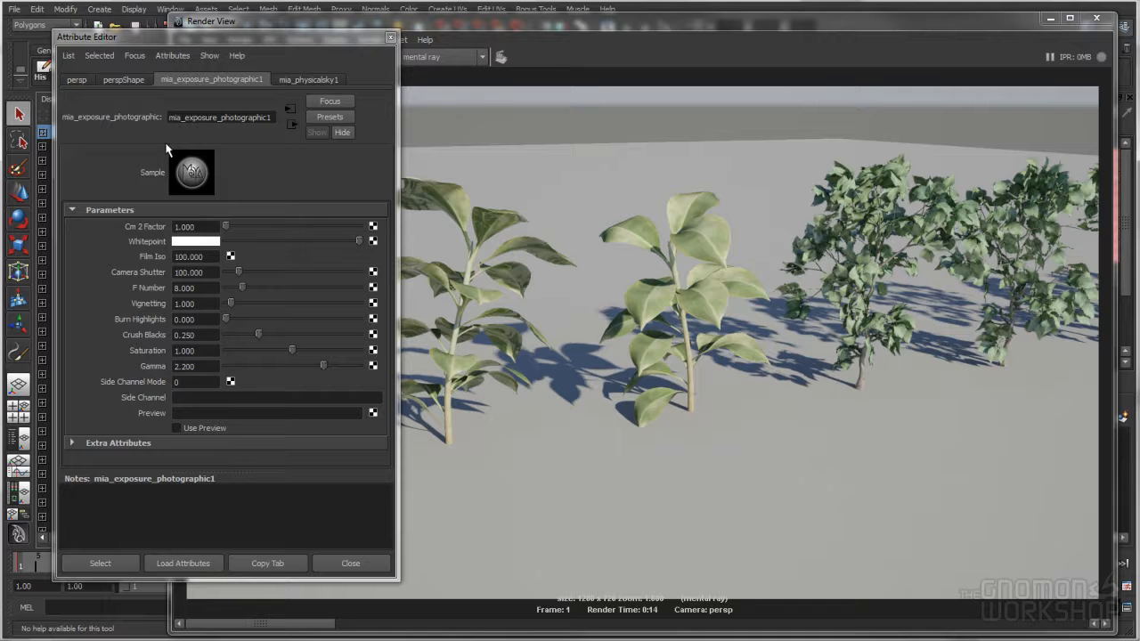
click(206, 290)
text(9)
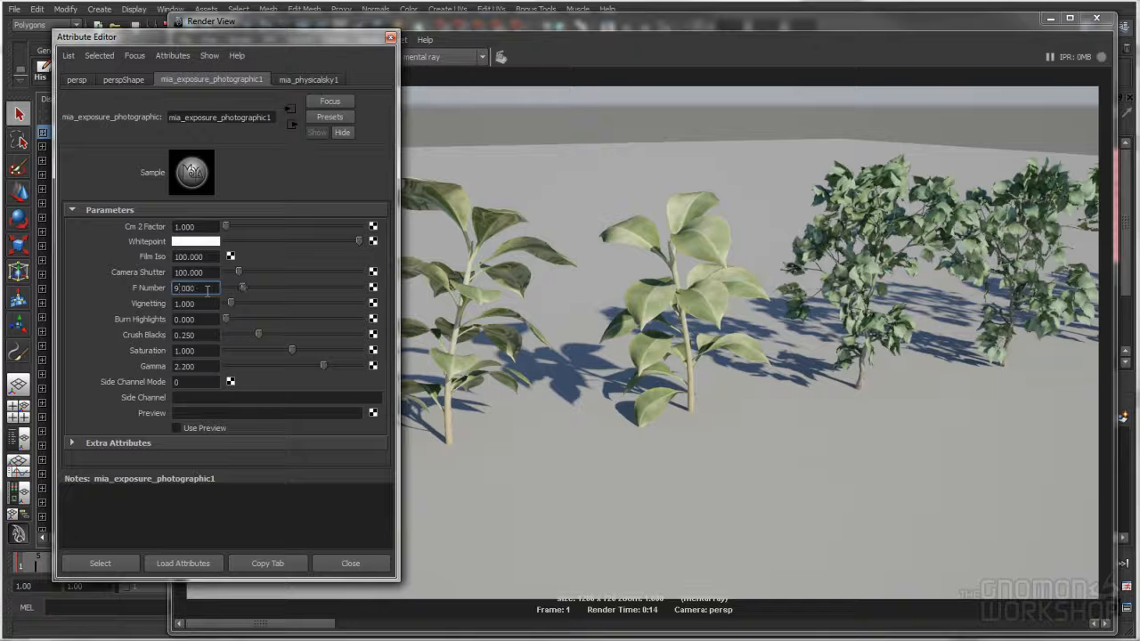
click(195, 305)
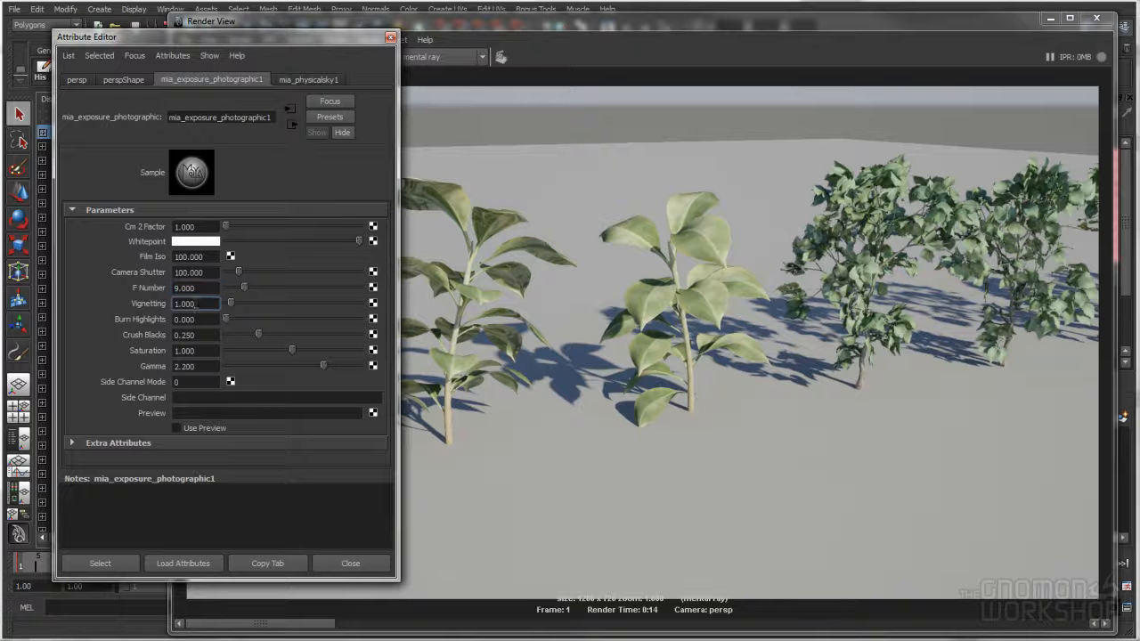
click(390, 38)
click(181, 57)
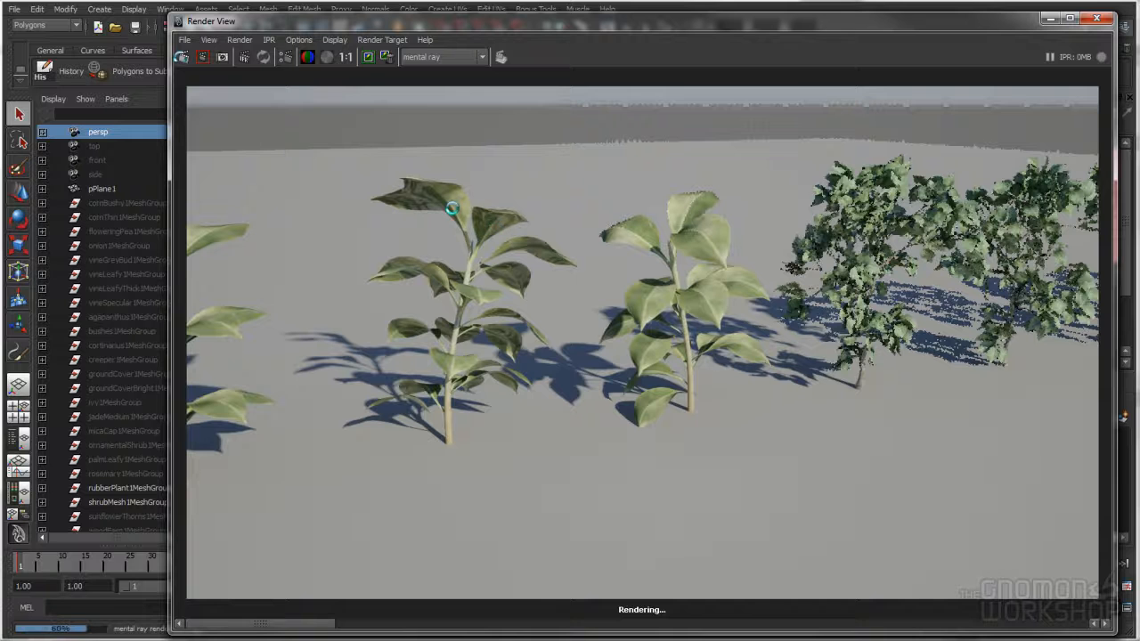
Open the Hypershade.
click(370, 59)
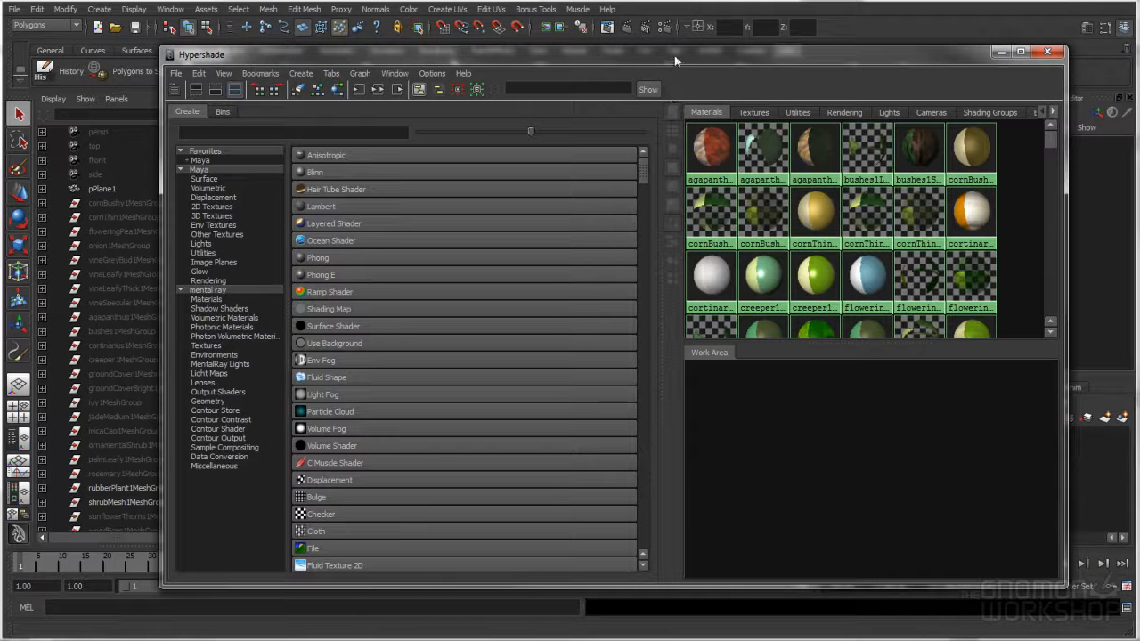
Select the rubber plant's stem in the viewport and graph its rubberPlant_mia material network in the Hypershade work area.
drag(674, 55, 494, 392)
click(481, 382)
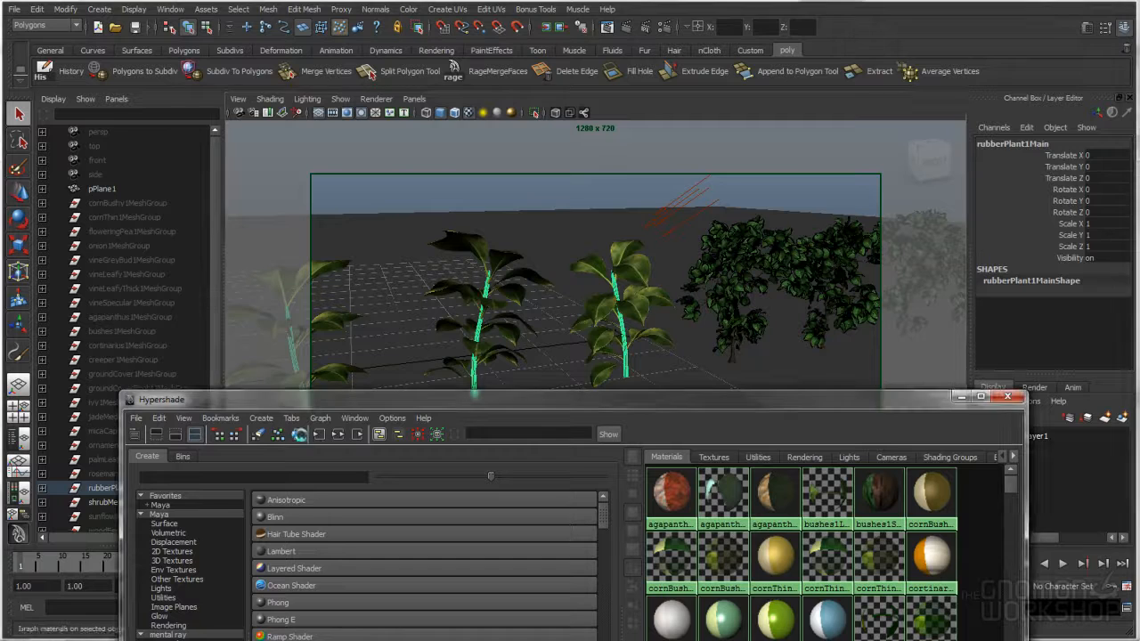
drag(470, 404, 459, 32)
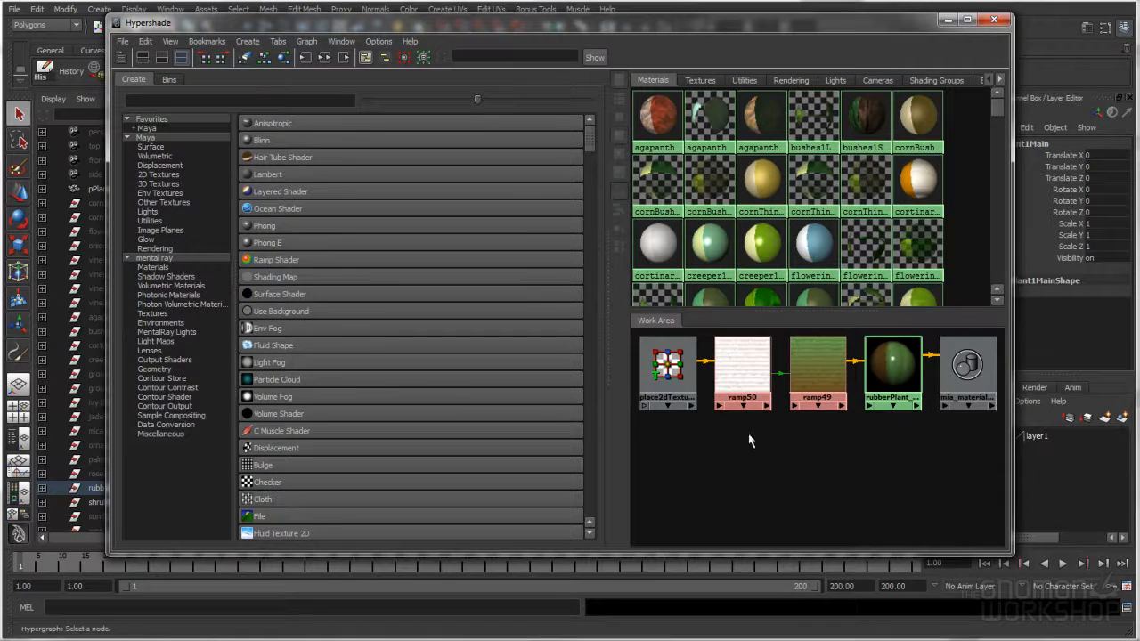
alt+middle_drag(746, 438, 756, 461)
drag(1012, 455, 1075, 456)
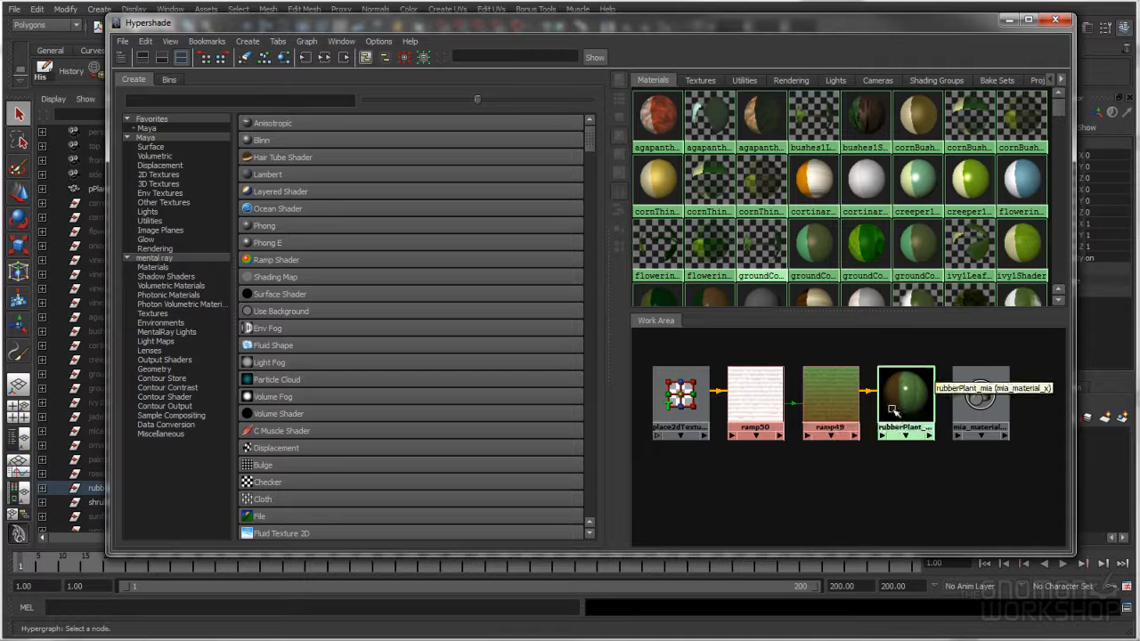
alt+middle_drag(886, 423, 896, 426)
alt+right_drag(896, 426, 878, 425)
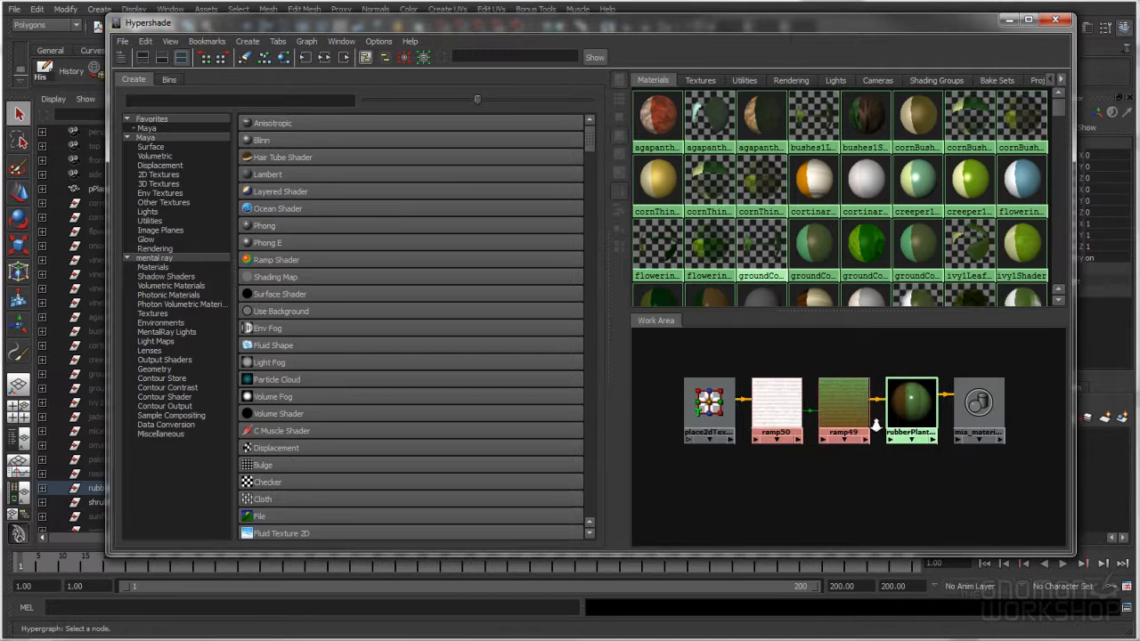
Spread the graphed nodes apart to leave a gap between ramp49 and the rubberPlant_mia material.
drag(693, 345, 840, 411)
drag(841, 411, 772, 407)
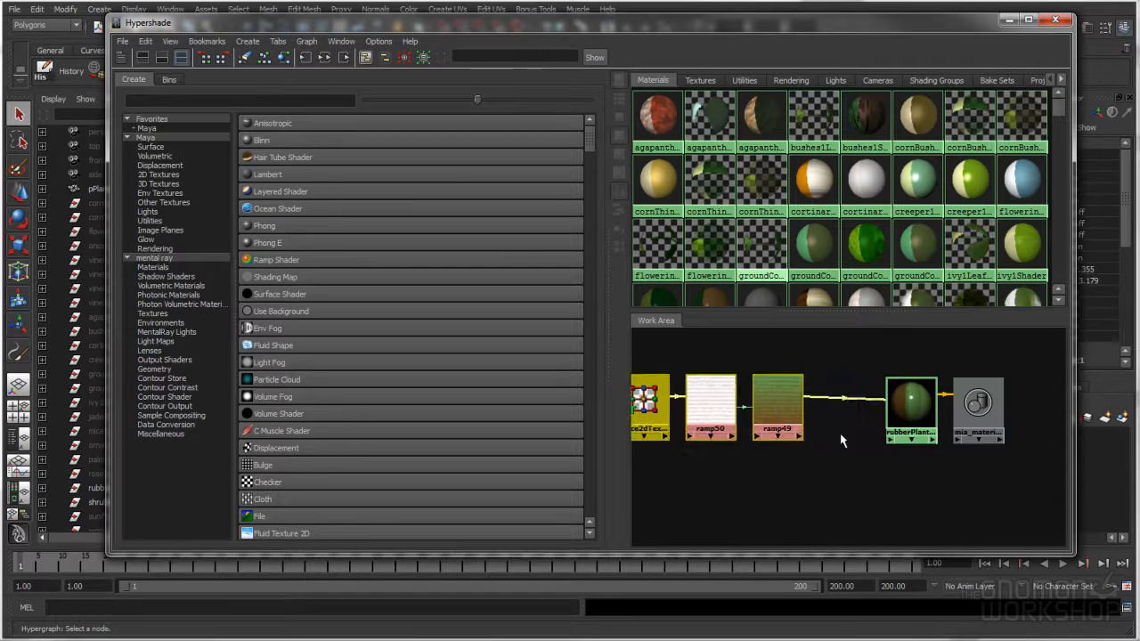
alt+middle_drag(840, 434, 856, 432)
alt+right_drag(856, 432, 837, 426)
drag(983, 405, 1017, 405)
drag(922, 405, 944, 405)
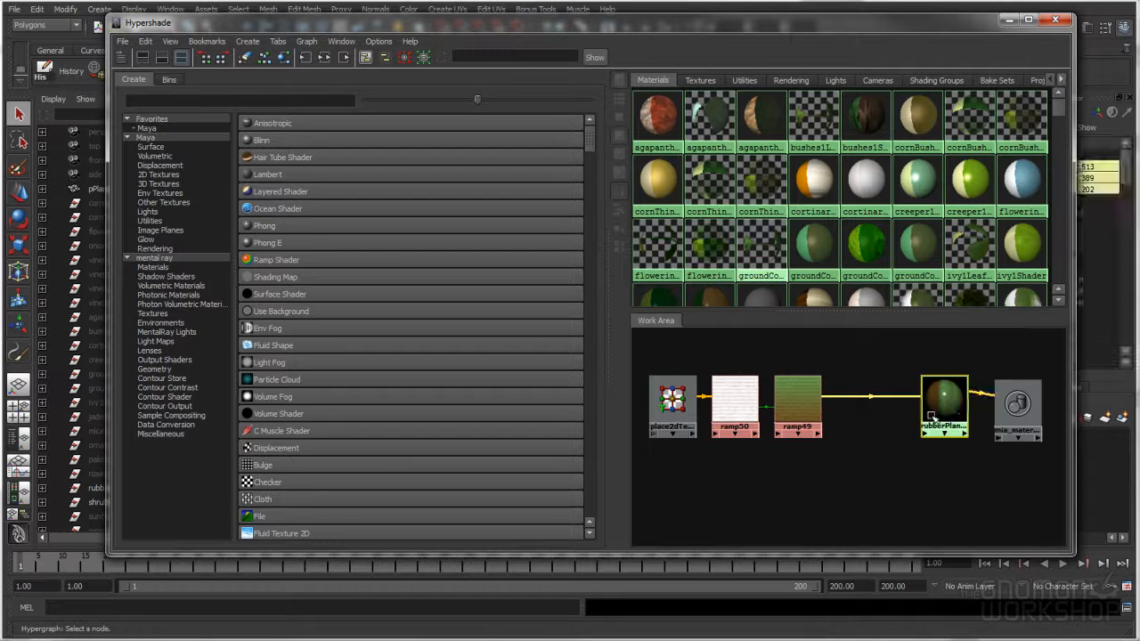
Create a Maya Gamma Correct utility node and place it just below the gap between ramp49 and rubberPlant_mia.
click(163, 138)
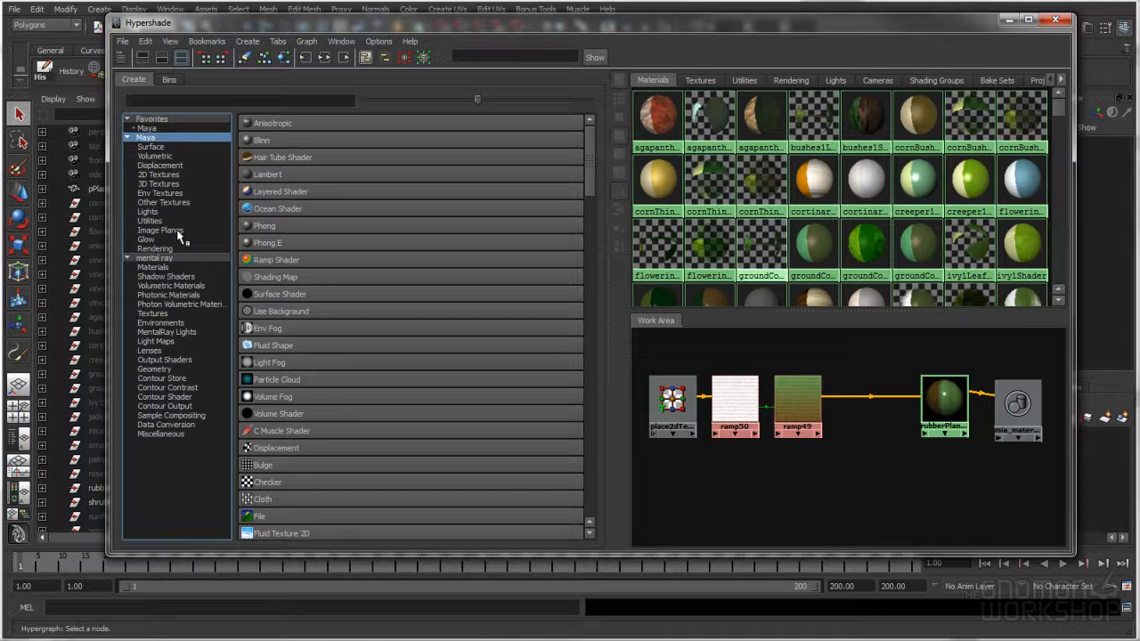
scroll(594, 187, down, 3)
drag(594, 187, 594, 356)
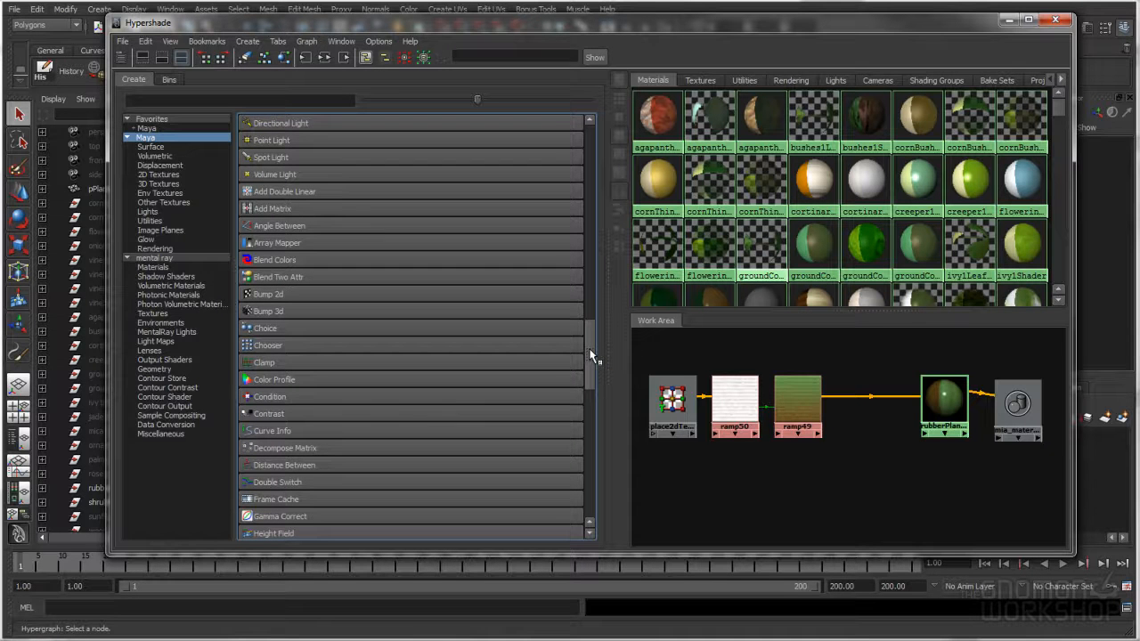
drag(594, 347, 591, 406)
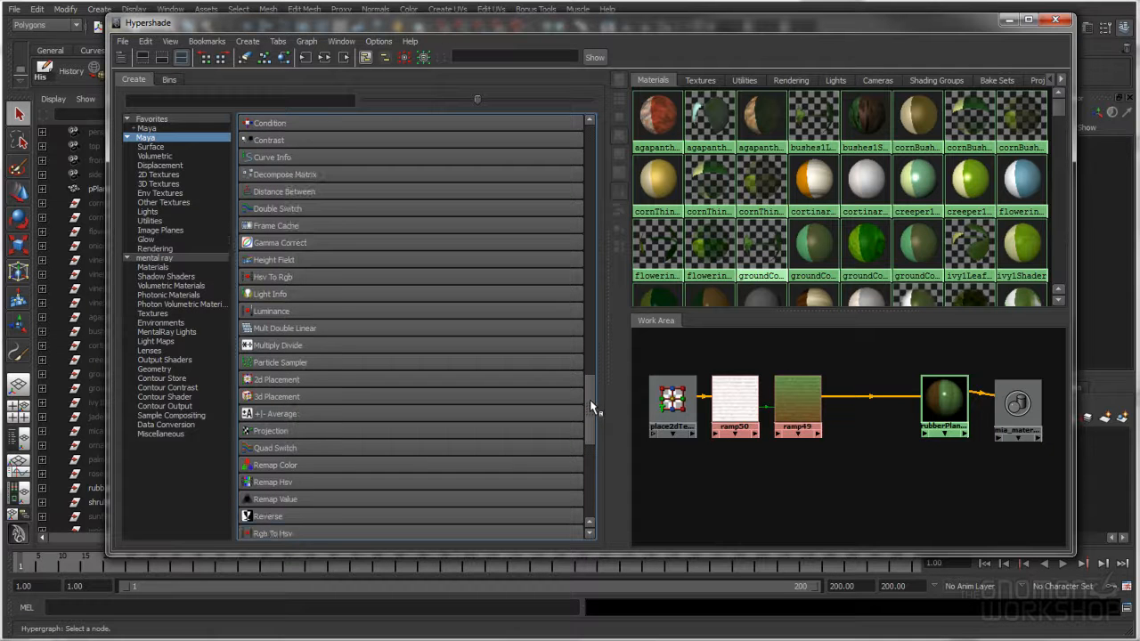
click(277, 244)
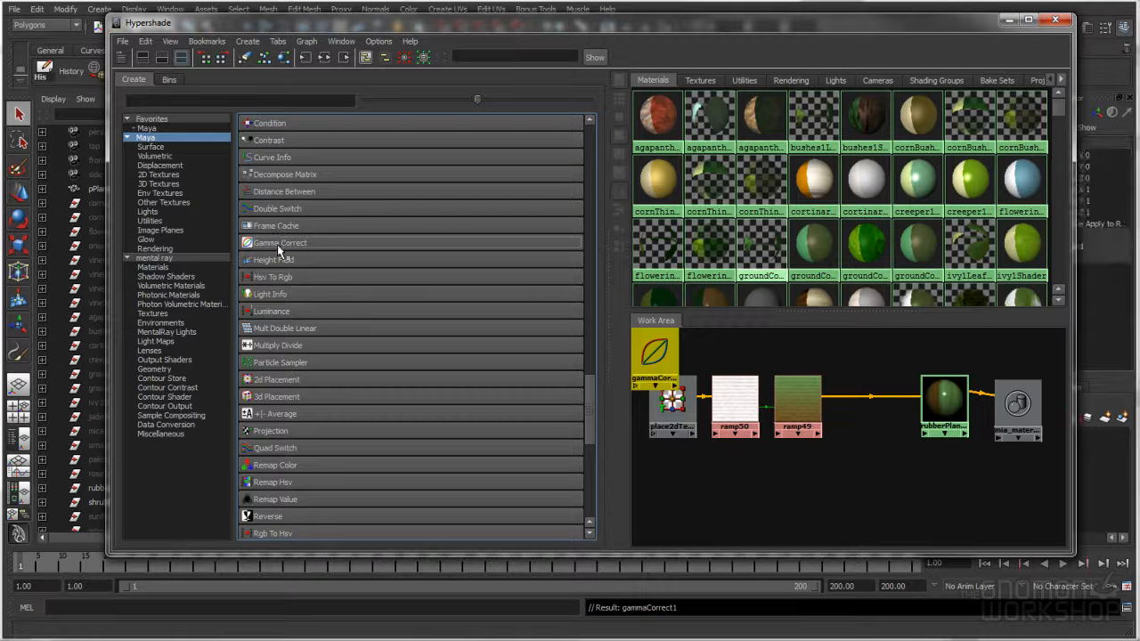
drag(656, 356, 865, 437)
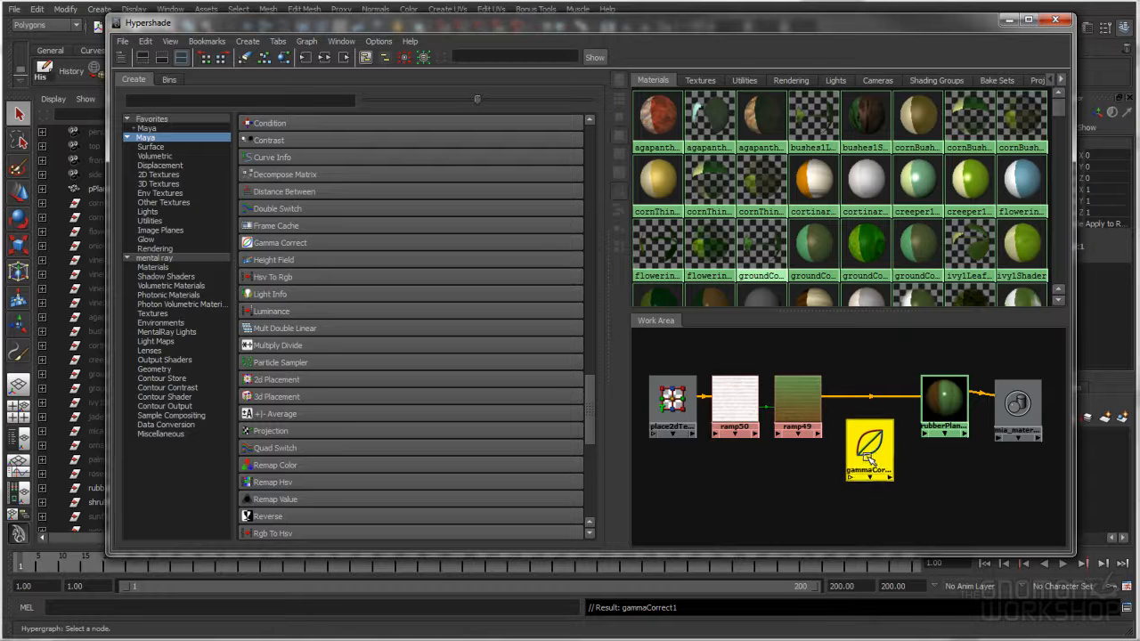
Delete the direct connection between ramp49 and the rubberPlant_mia material.
mouse_move(796, 403)
mouse_down()
mouse_move(797, 393)
mouse_move(797, 402)
mouse_up()
drag(936, 403, 933, 403)
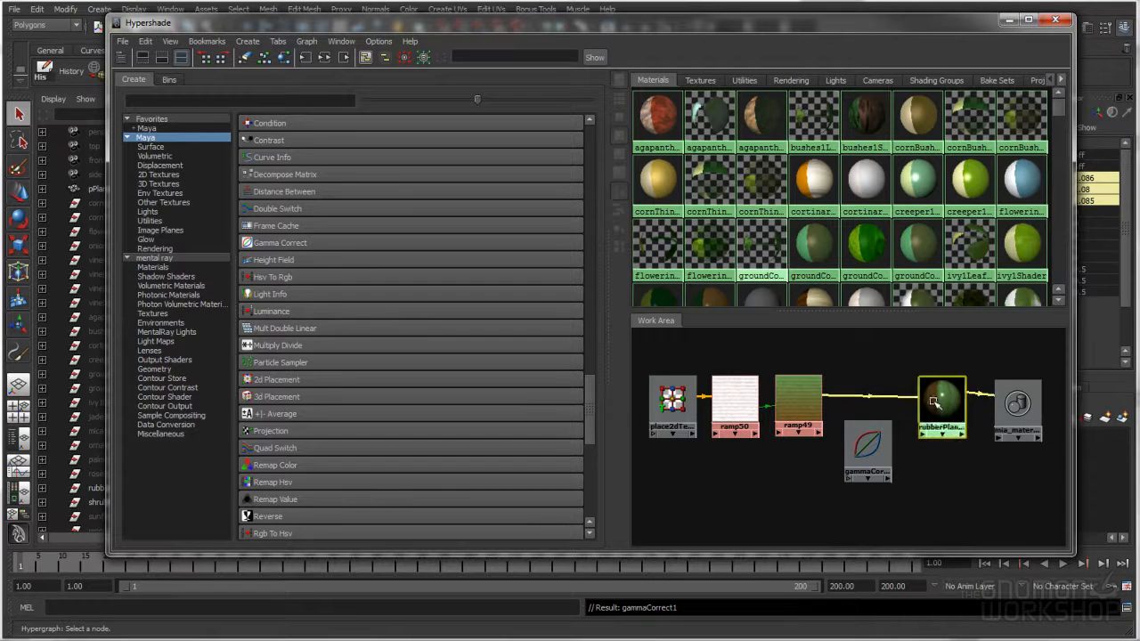
click(869, 405)
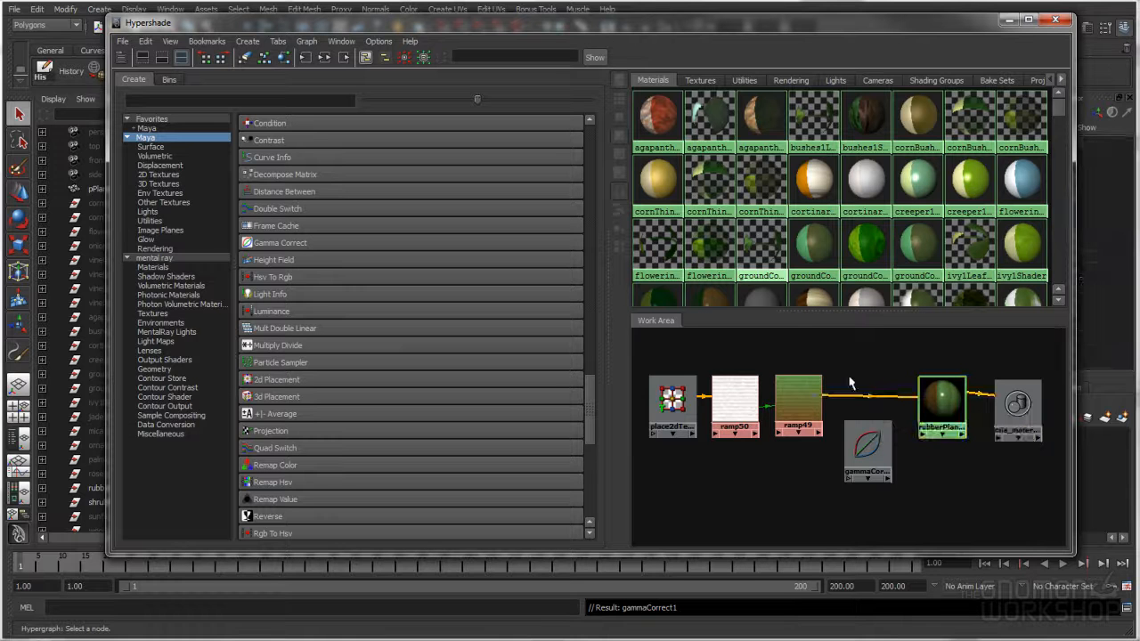
key(Delete)
Connect ramp49 to the Gamma Correct node's value and the node's output to the diffuse input of rubberPlant_mia.
middle_drag(800, 404, 857, 441)
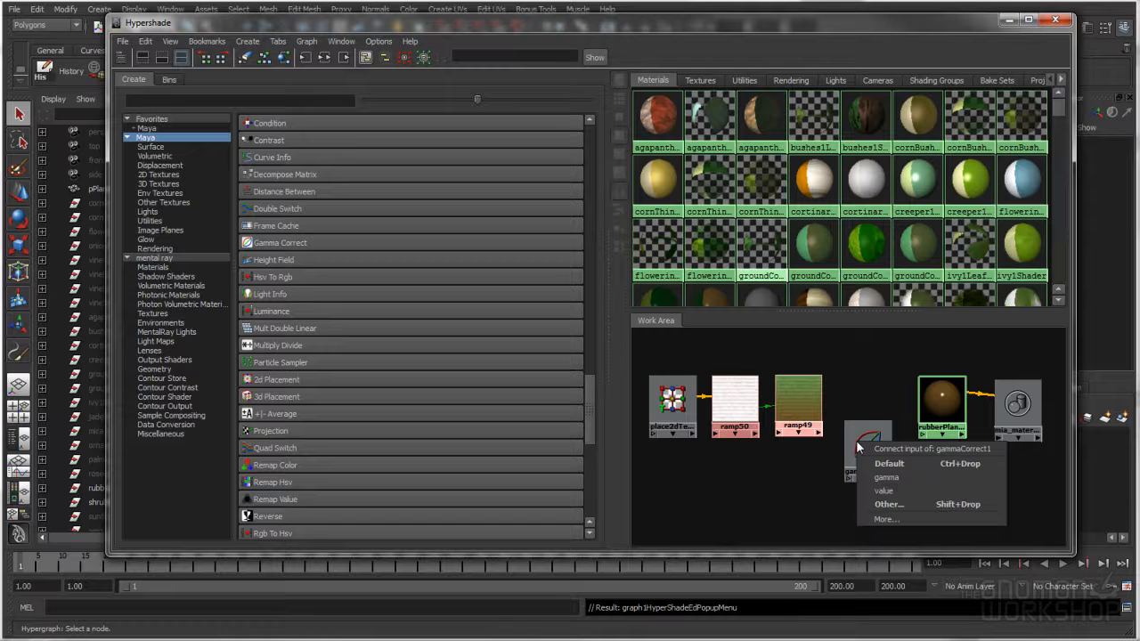
click(885, 491)
middle_drag(868, 447, 940, 405)
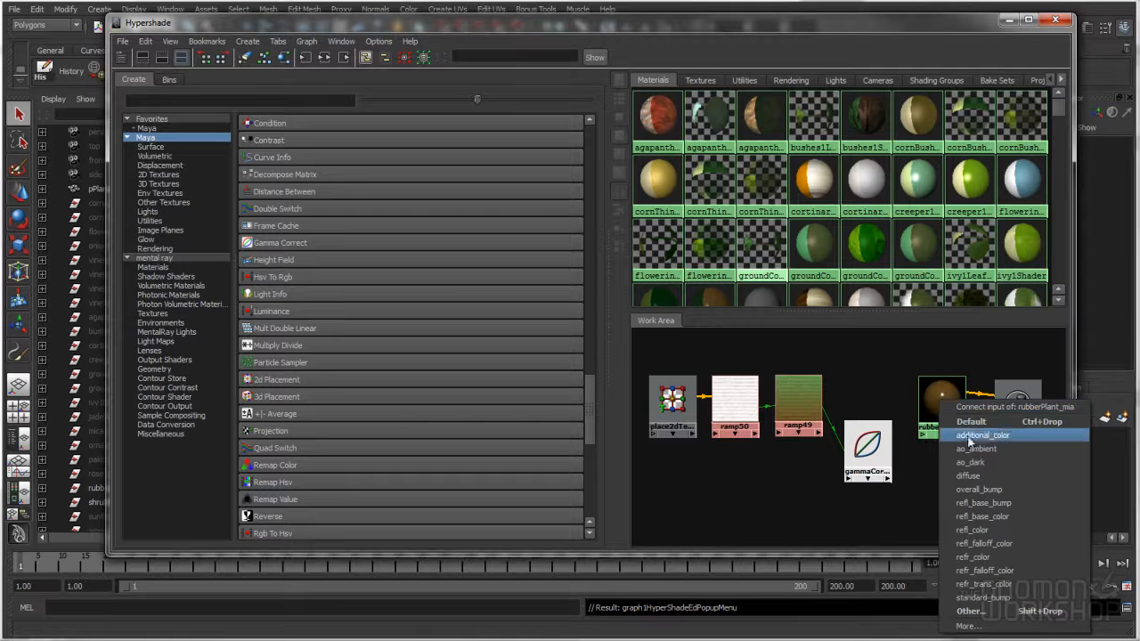
click(977, 476)
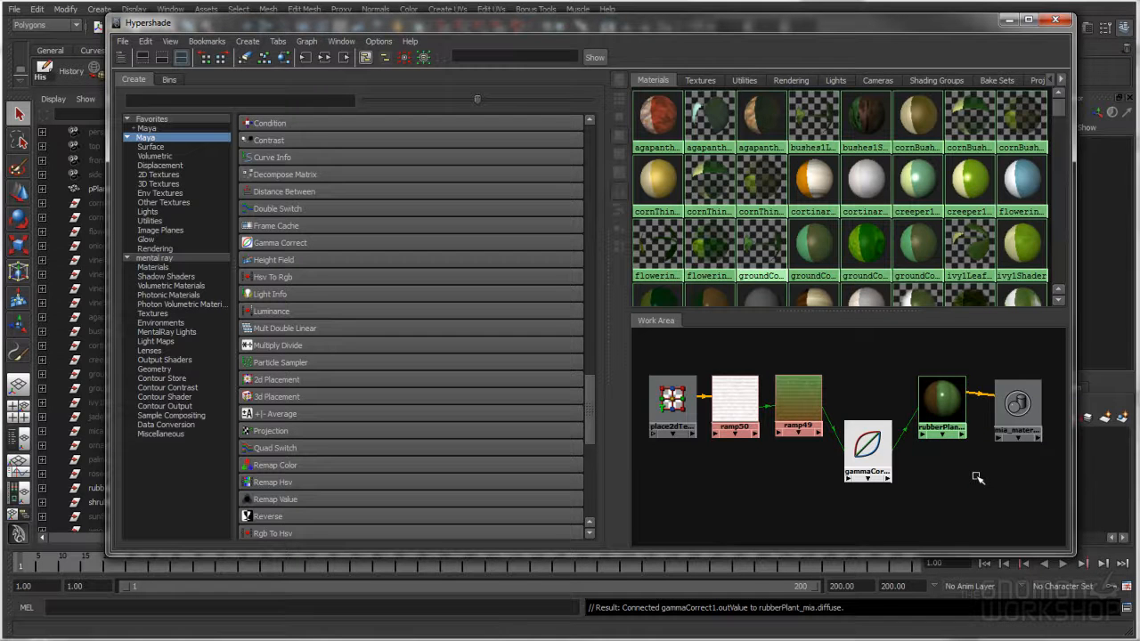
Set all three Gamma values of the stem's Gamma Correct node to .454 and close the Attribute Editor.
drag(870, 462, 869, 450)
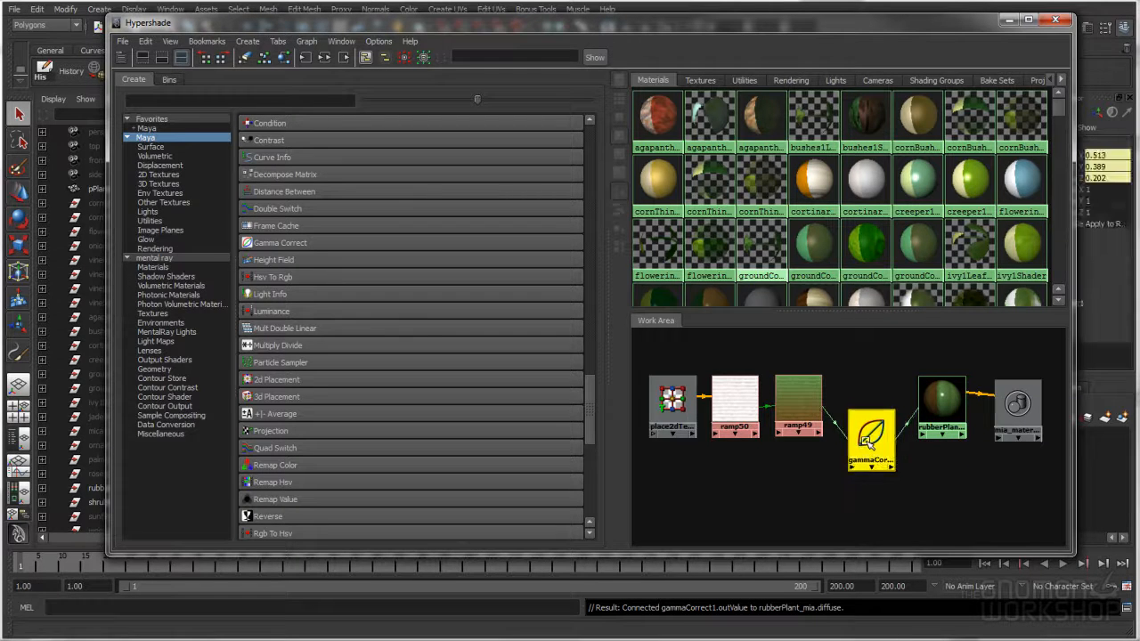
double_click(868, 450)
drag(297, 39, 417, 41)
double_click(323, 243)
text(.454)
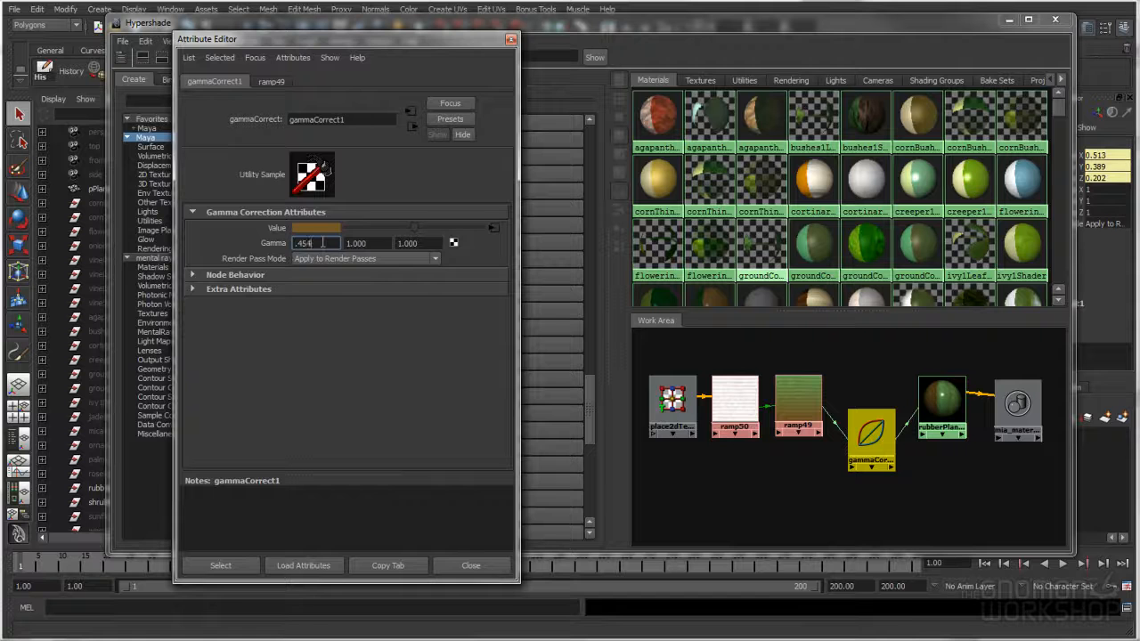
key(Tab)
text(.454)
key(Tab)
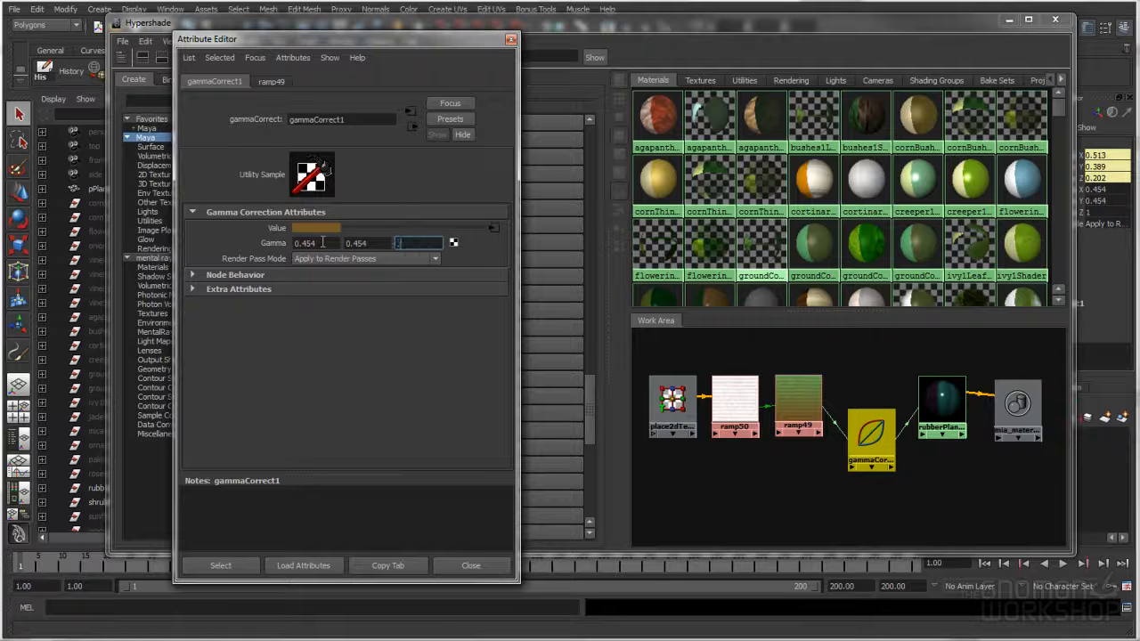
text(.454)
click(322, 243)
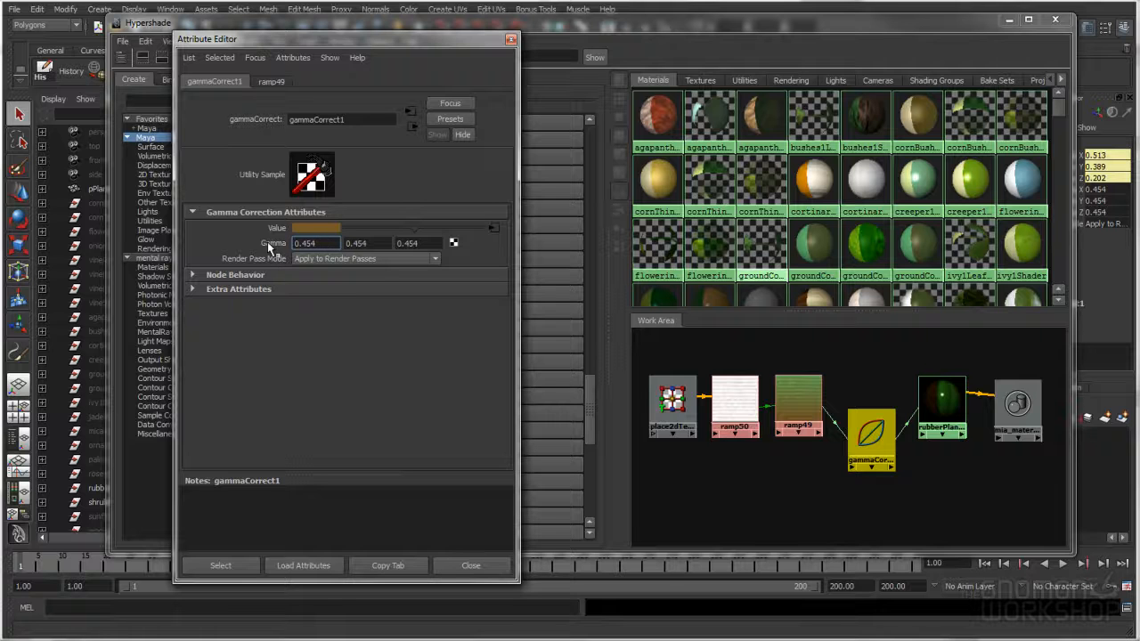
click(374, 245)
click(322, 243)
click(511, 40)
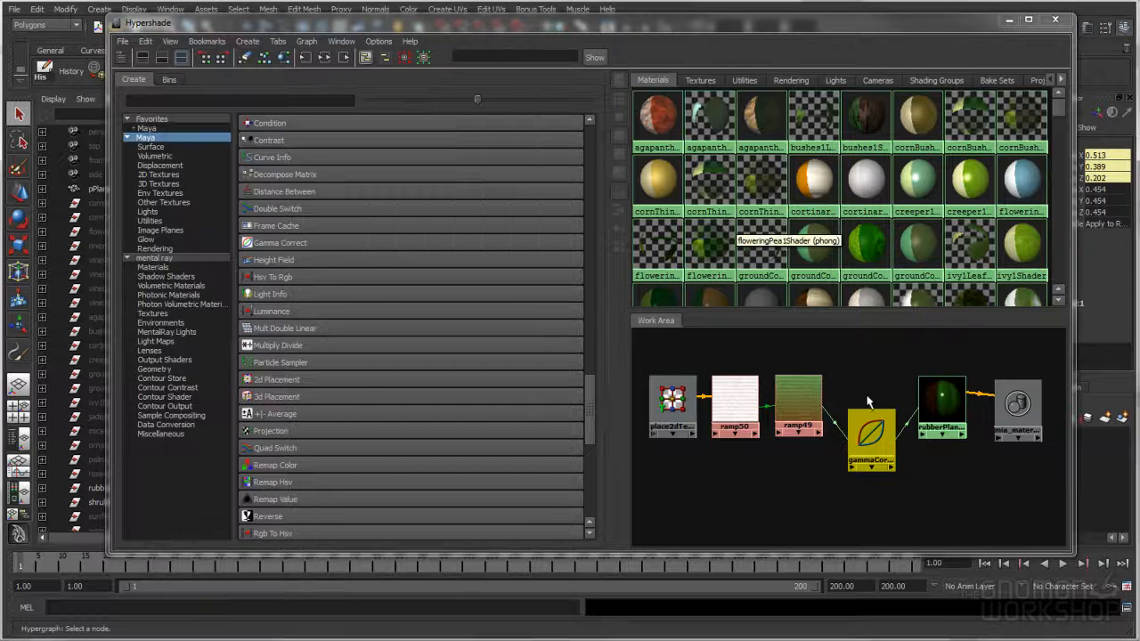
drag(874, 432, 871, 437)
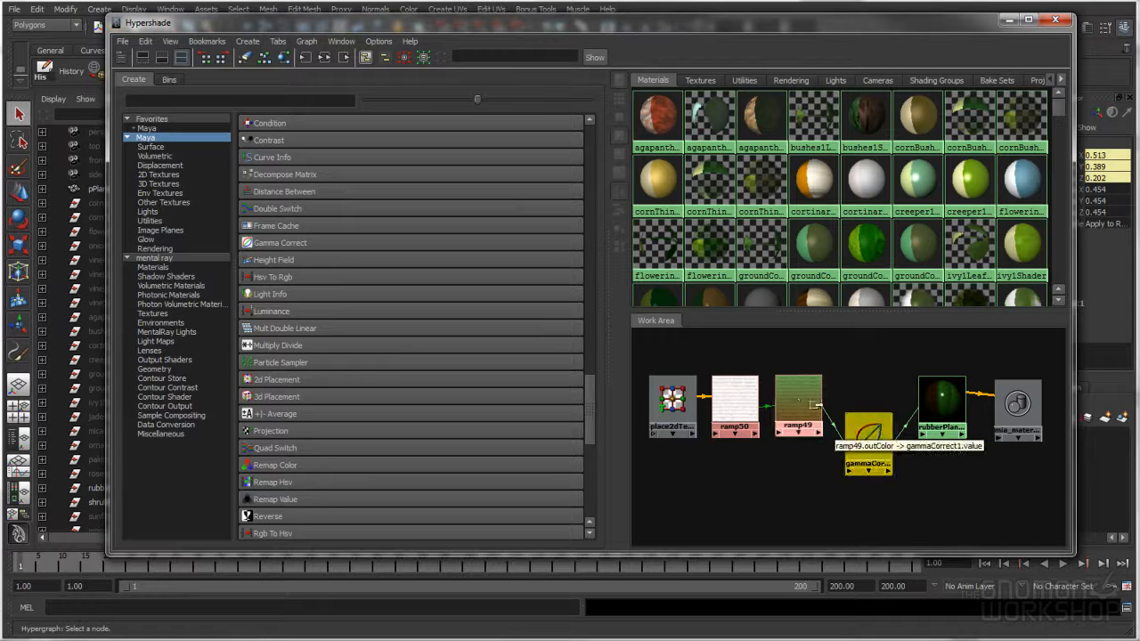
mouse_move(803, 396)
mouse_down()
mouse_move(815, 408)
mouse_move(798, 390)
mouse_move(807, 394)
mouse_up()
click(930, 396)
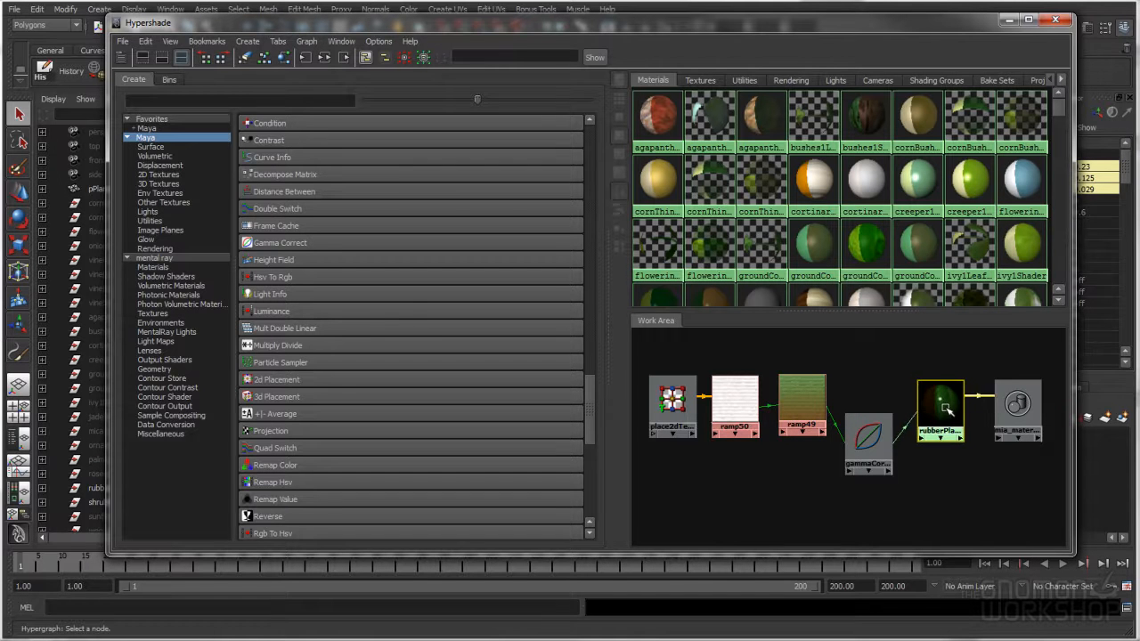
drag(870, 438, 875, 452)
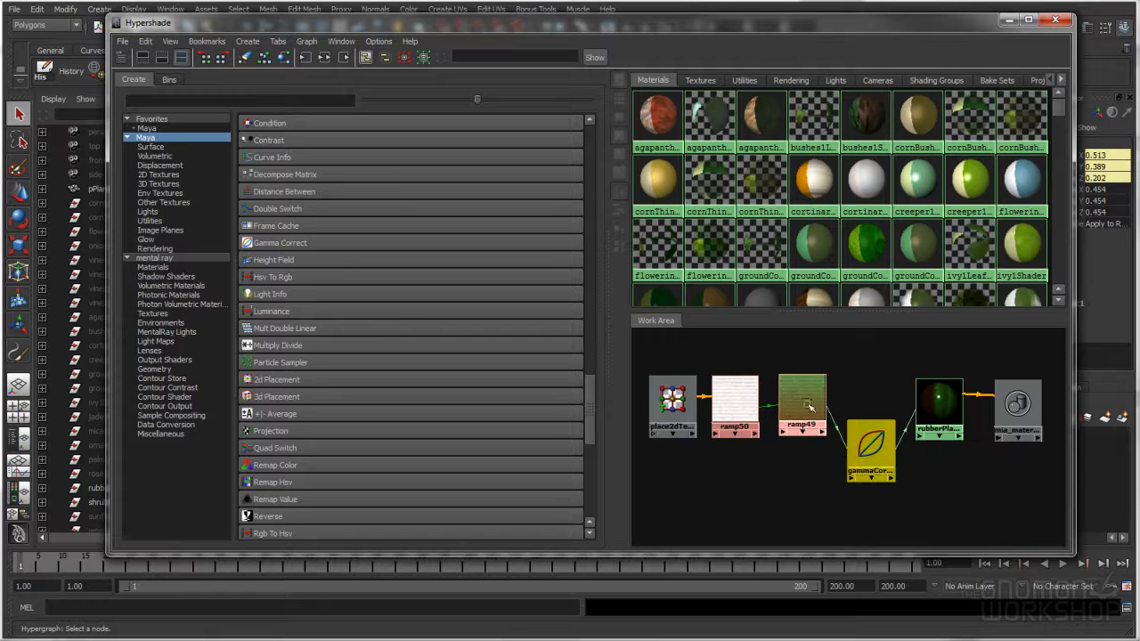
drag(808, 403, 800, 407)
mouse_move(868, 437)
mouse_down()
mouse_move(874, 450)
mouse_move(870, 438)
mouse_up()
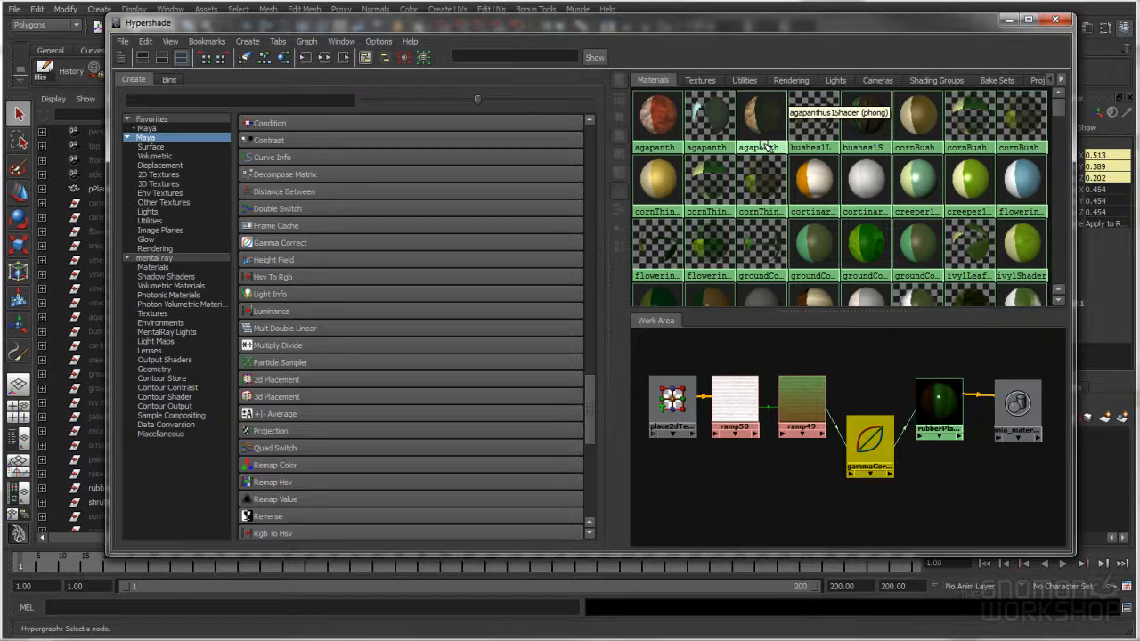
drag(740, 22, 733, 62)
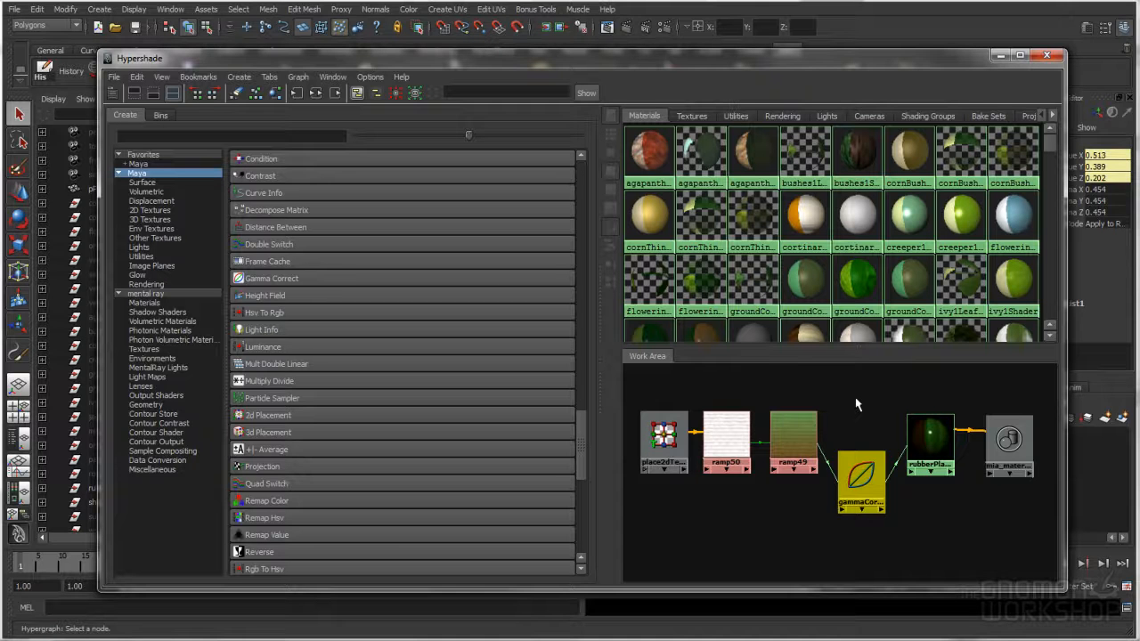
click(927, 443)
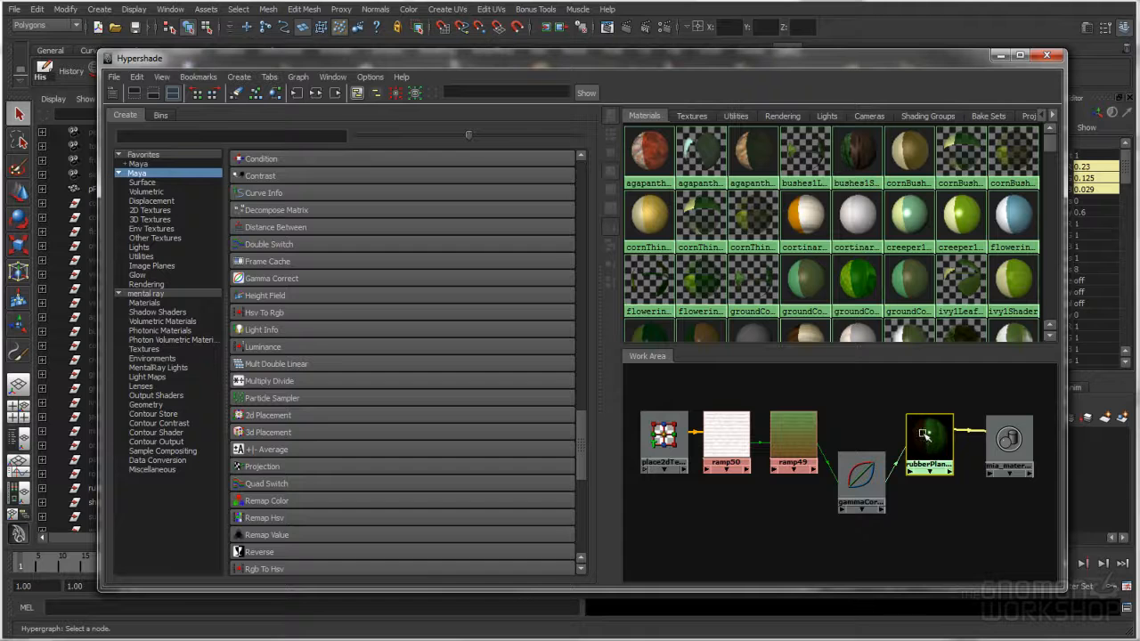
drag(927, 443, 935, 443)
drag(857, 482, 864, 488)
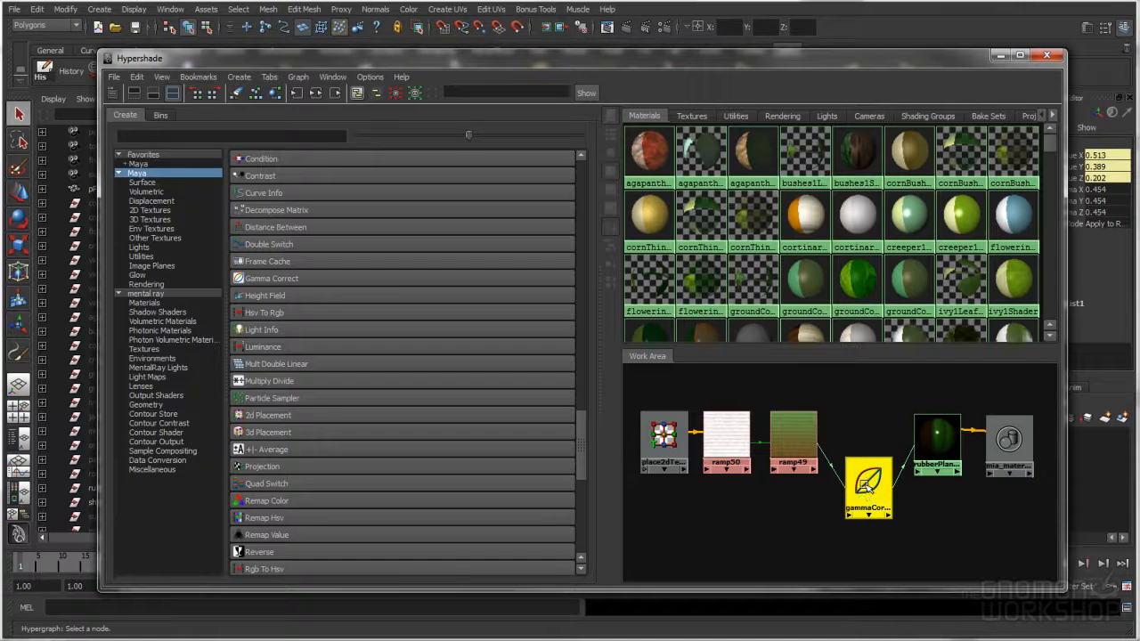
mouse_move(862, 490)
mouse_down()
mouse_move(864, 463)
mouse_move(857, 483)
mouse_move(875, 484)
mouse_move(861, 494)
mouse_up()
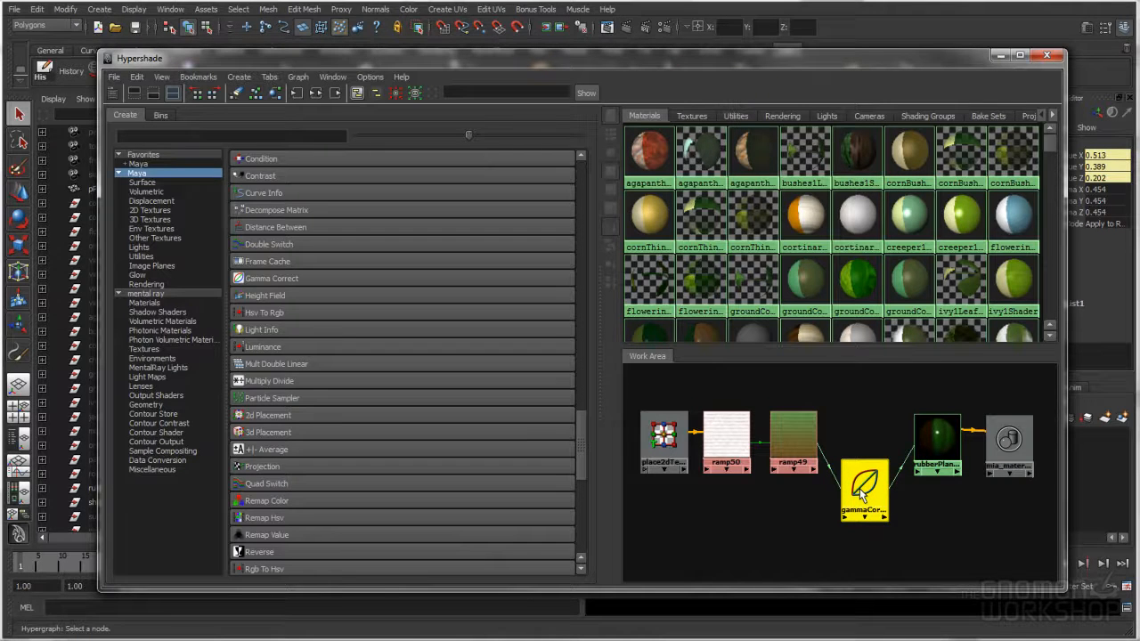
mouse_move(861, 495)
mouse_down()
mouse_move(854, 455)
mouse_move(860, 494)
mouse_up()
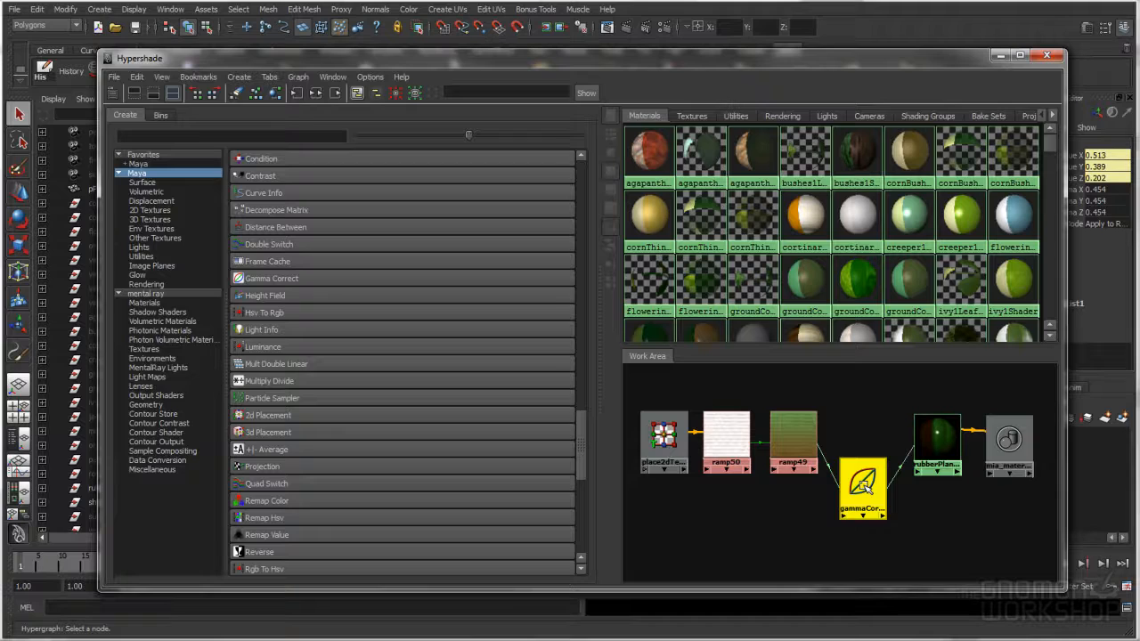
Select the rubber plant's leaf mesh and graph its material network in the Hypershade work area.
drag(827, 60, 796, 284)
click(485, 254)
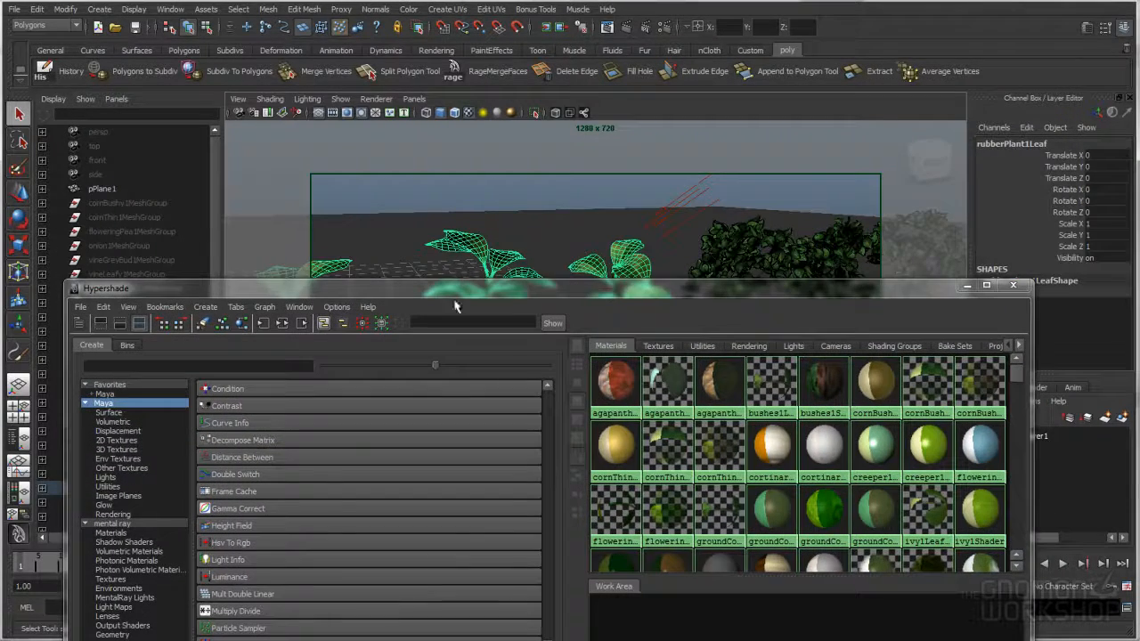
click(244, 328)
drag(419, 290, 425, 64)
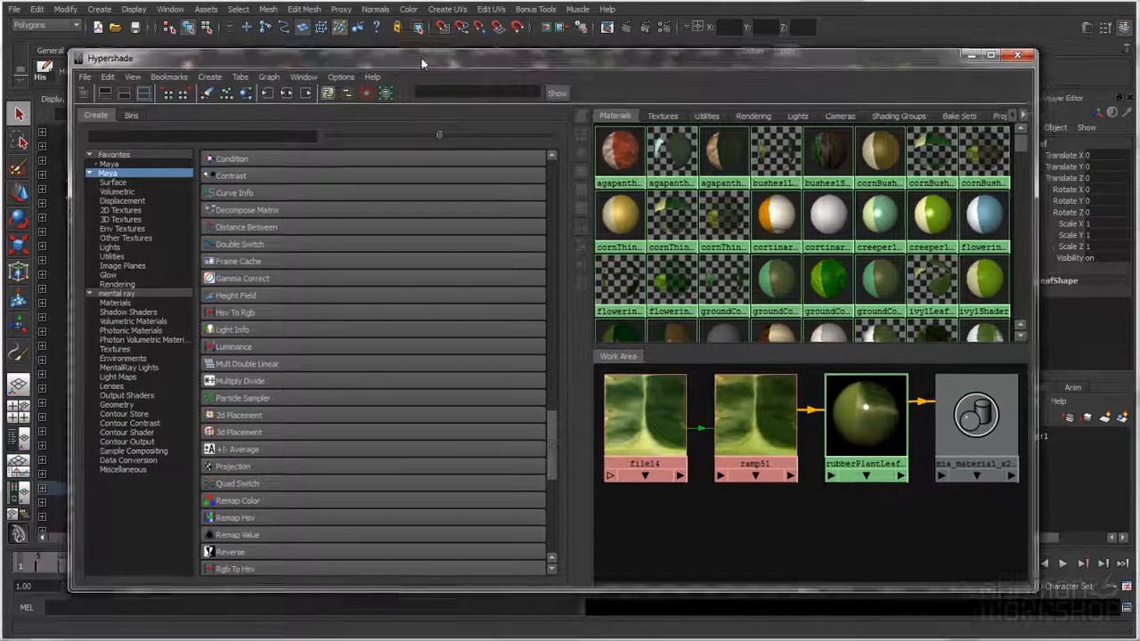
Move the leaf material and its shading group away from ramp51 to leave a gap in the network.
scroll(788, 499, down, 3)
click(984, 429)
drag(986, 430, 1005, 430)
drag(846, 432, 904, 432)
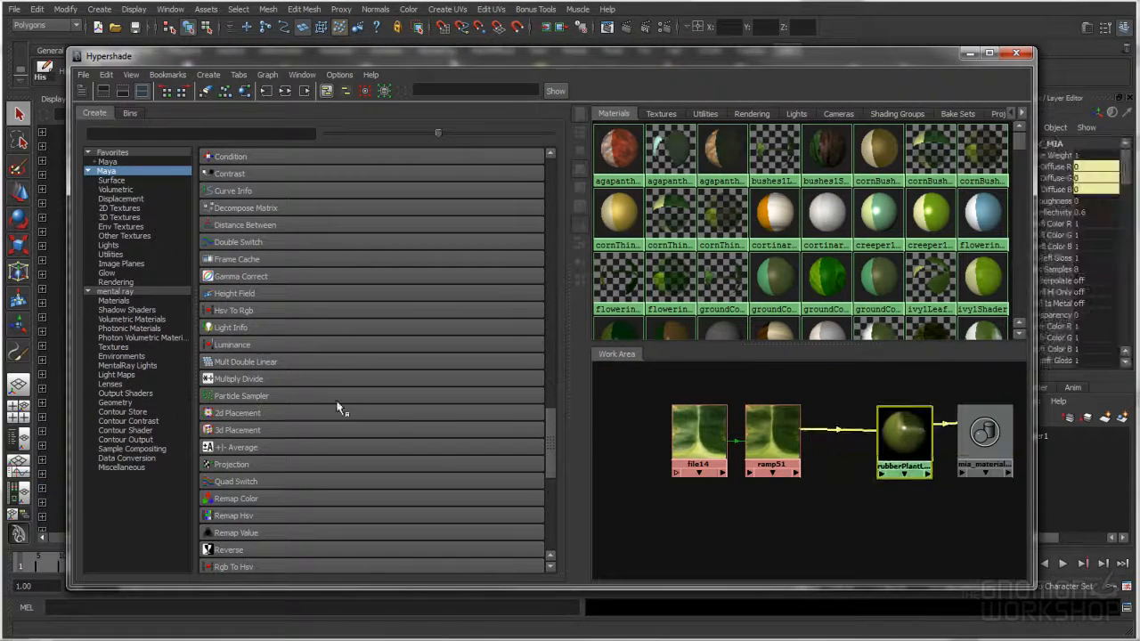
Insert a Gamma Correct node between ramp51 and the diffuse input of rubberPlantLeaf_MIA, replacing the direct connection.
click(246, 279)
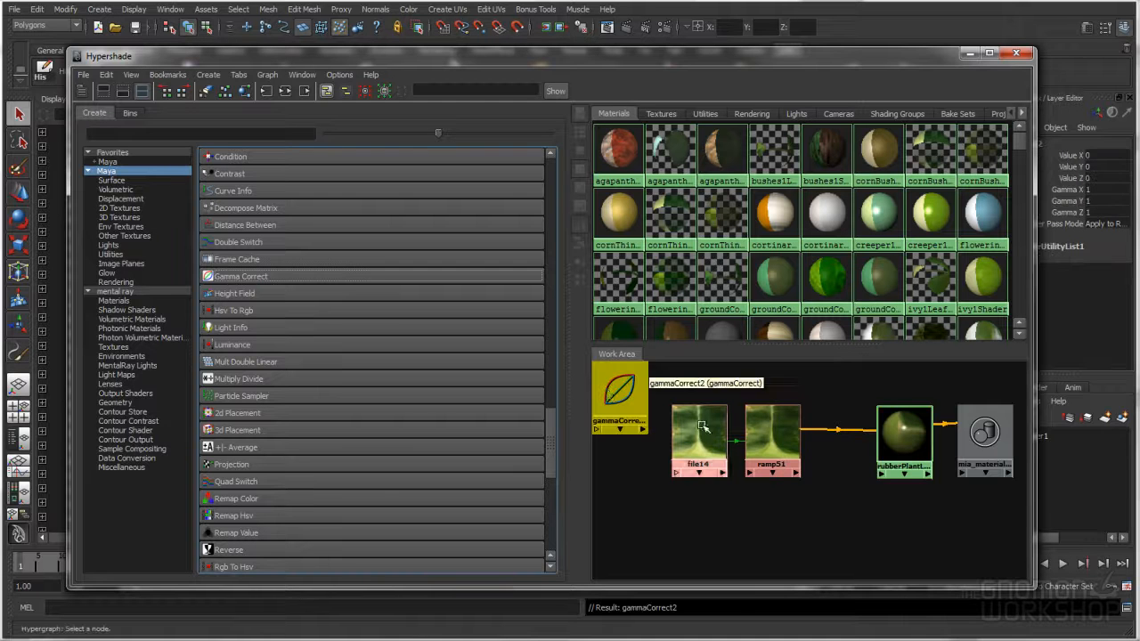
drag(635, 432, 839, 491)
middle_drag(773, 456, 839, 496)
click(855, 540)
click(835, 420)
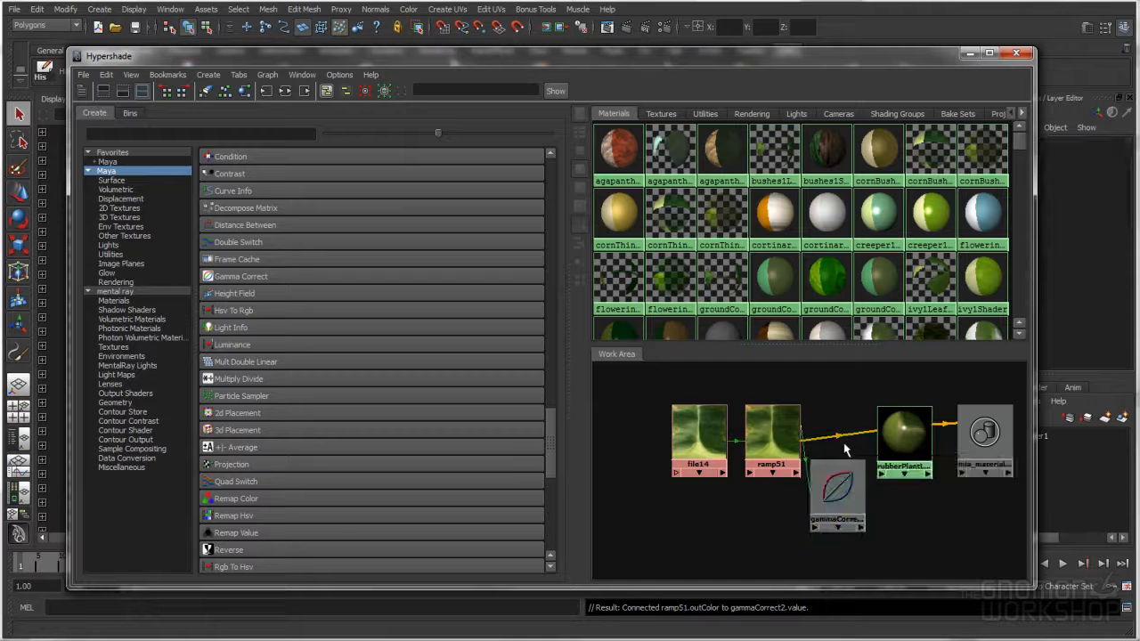
key(Delete)
middle_drag(905, 431, 905, 433)
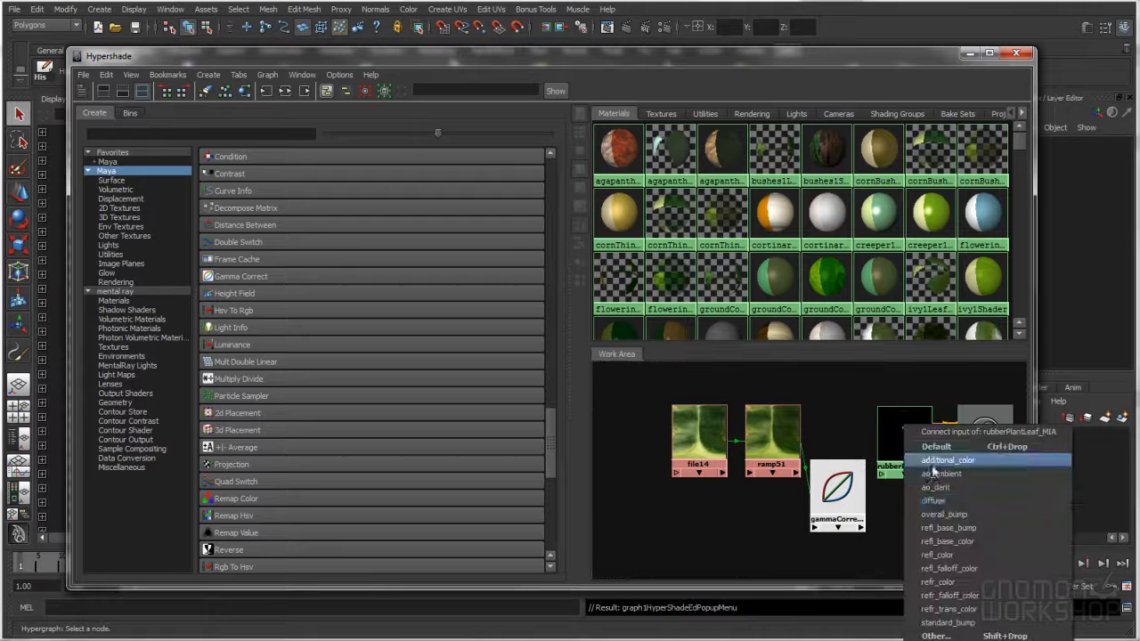
click(942, 504)
Set all three Gamma values of the rubber plant leaf's Gamma Correct node to .454 and close the Attribute Editor.
double_click(838, 489)
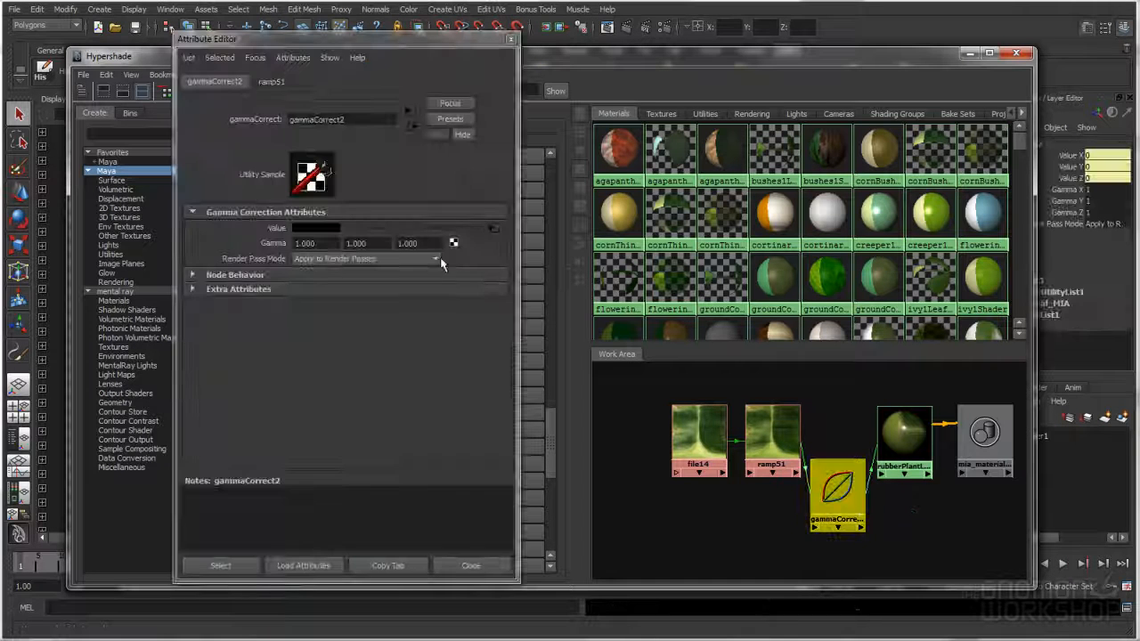
click(326, 244)
text(.454)
key(Tab)
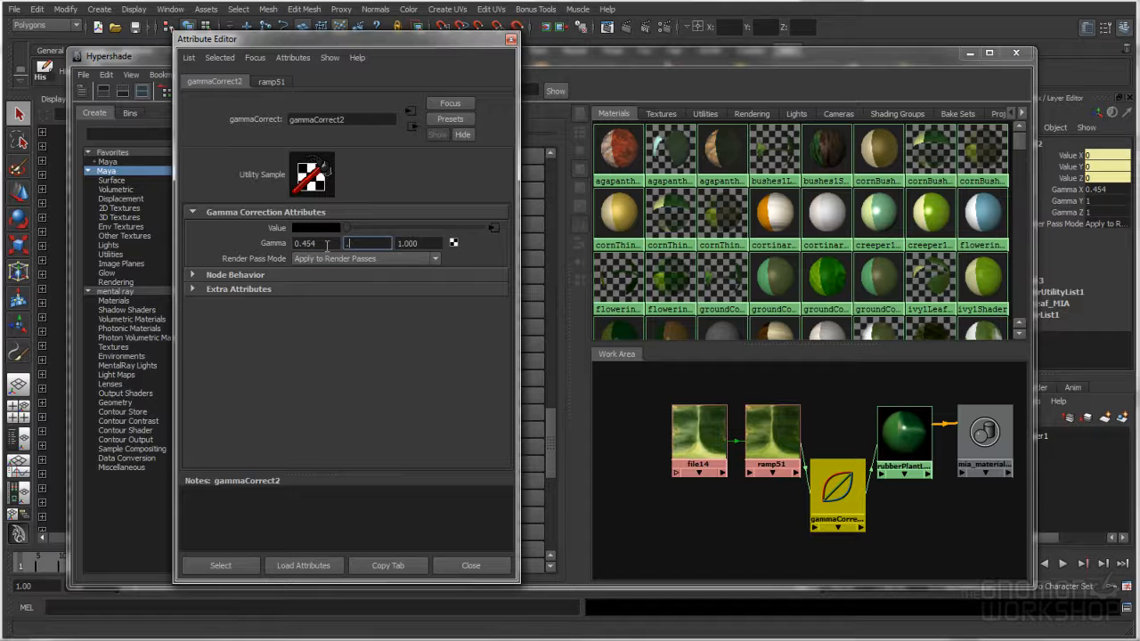
text(.454)
key(Tab)
text(.454)
key(Return)
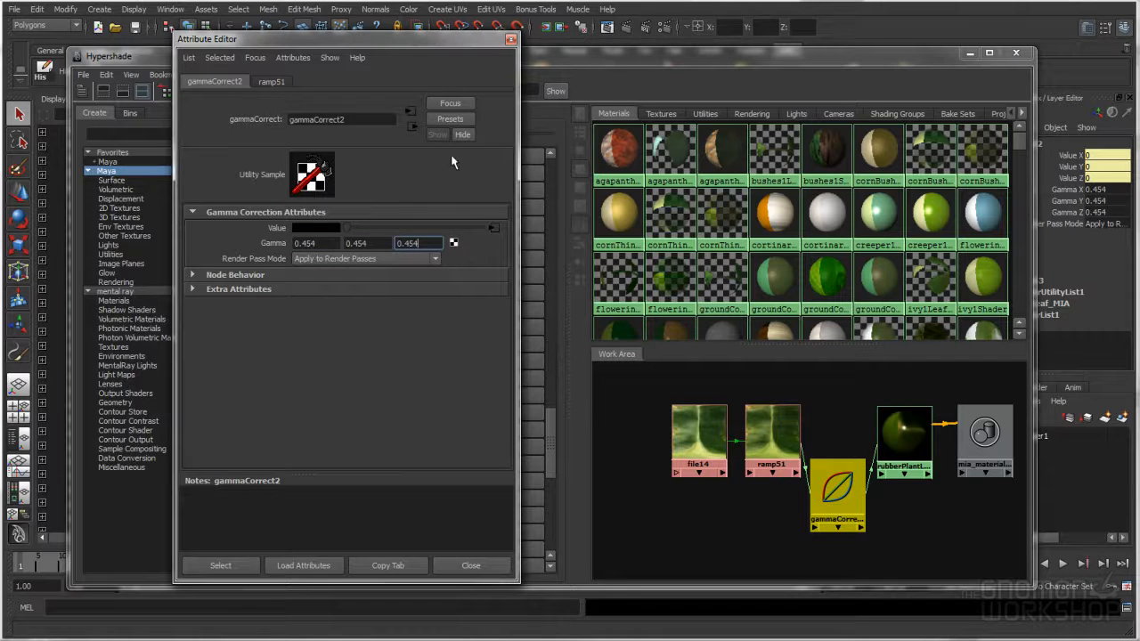
click(512, 40)
Graph the material network of the shrub's branch mesh in the Hypershade and leave a gap after ramp52.
drag(563, 59, 547, 377)
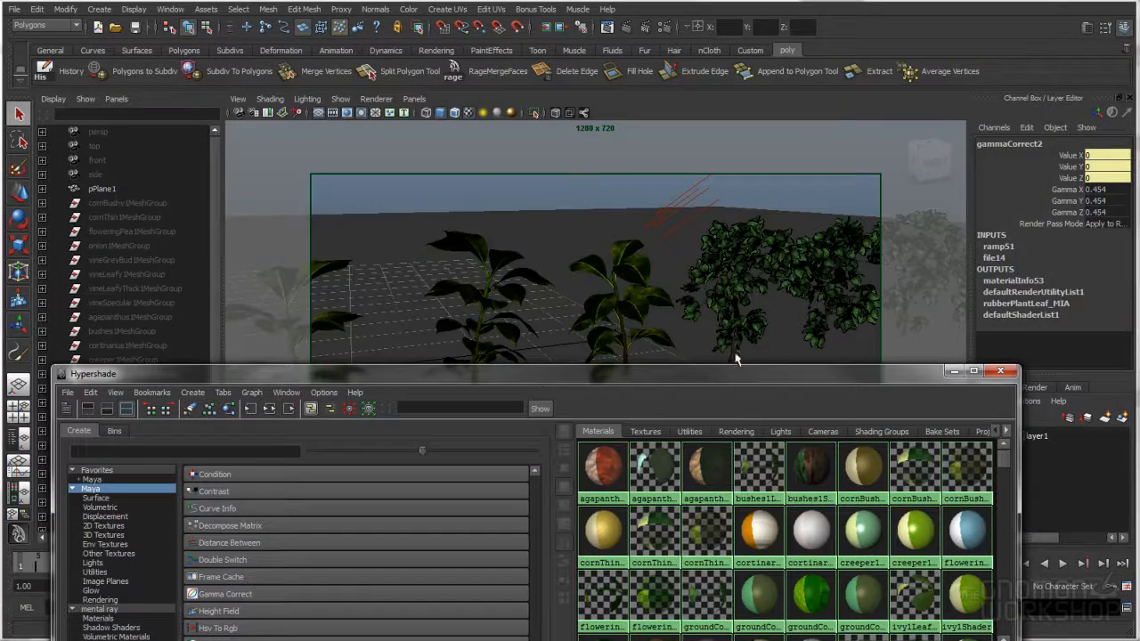
click(732, 356)
click(228, 408)
drag(389, 375, 412, 59)
scroll(828, 471, down, 2)
drag(891, 423, 931, 433)
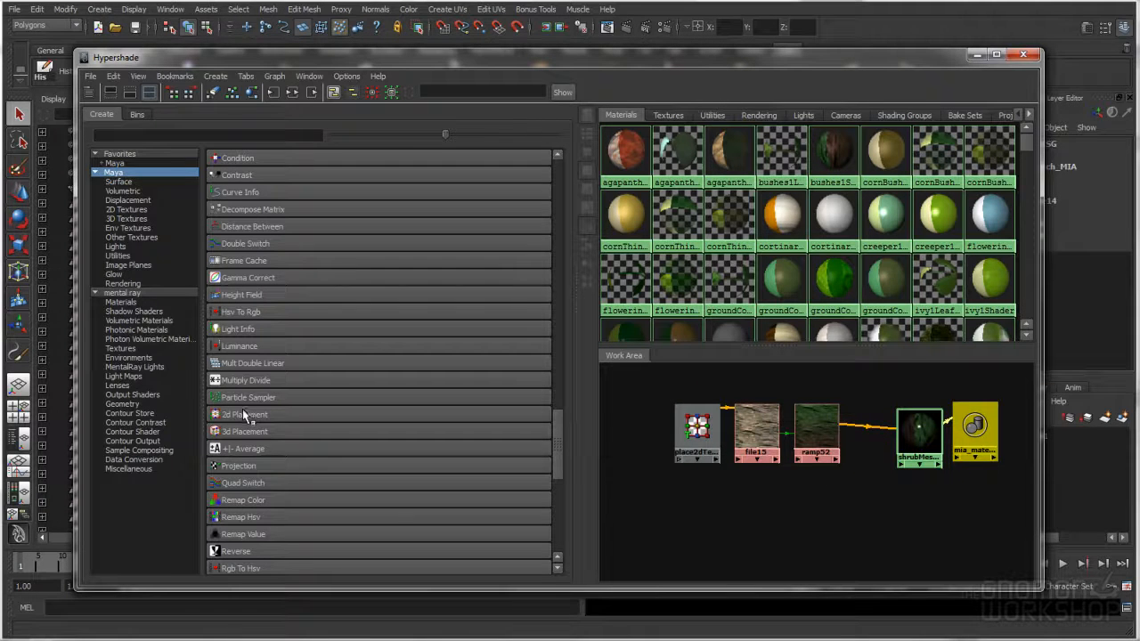
Insert a Gamma Correct node between ramp52 and the diffuse input of shrubMeshBranch_MIA, replacing the direct connection.
click(248, 277)
drag(623, 392, 874, 481)
click(873, 427)
key(Delete)
middle_drag(811, 426, 923, 448)
click(901, 534)
click(951, 522)
Set all three Gamma values of the shrub branch's Gamma Correct node to .454 and close the Attribute Editor.
double_click(869, 485)
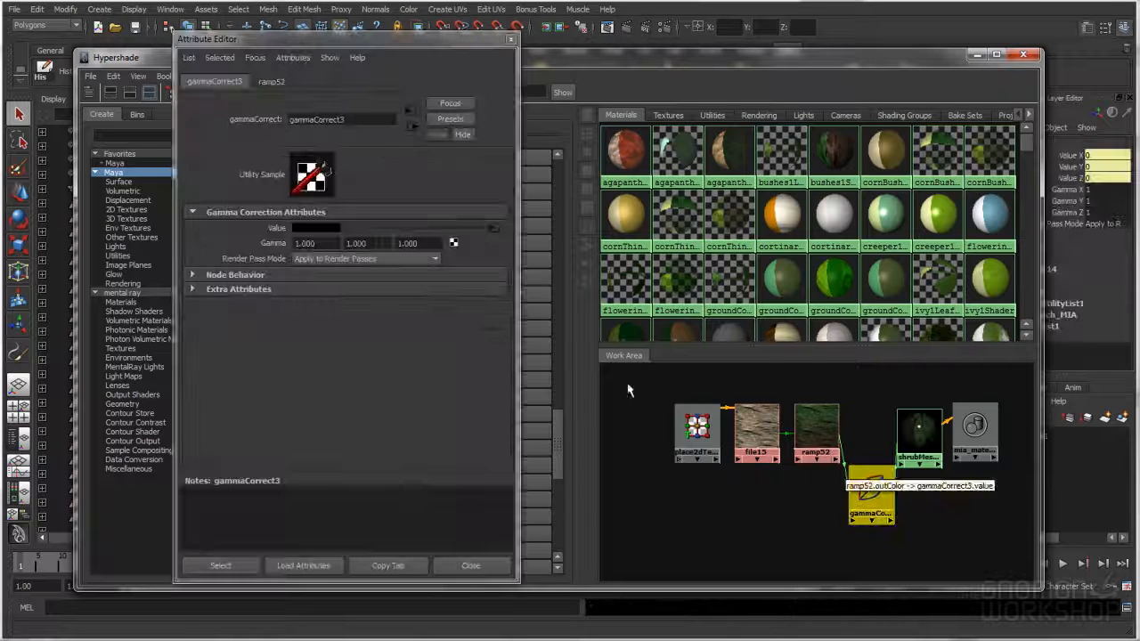
click(328, 247)
text(.454)
key(Tab)
text(.454)
key(Tab)
text(.454)
key(Return)
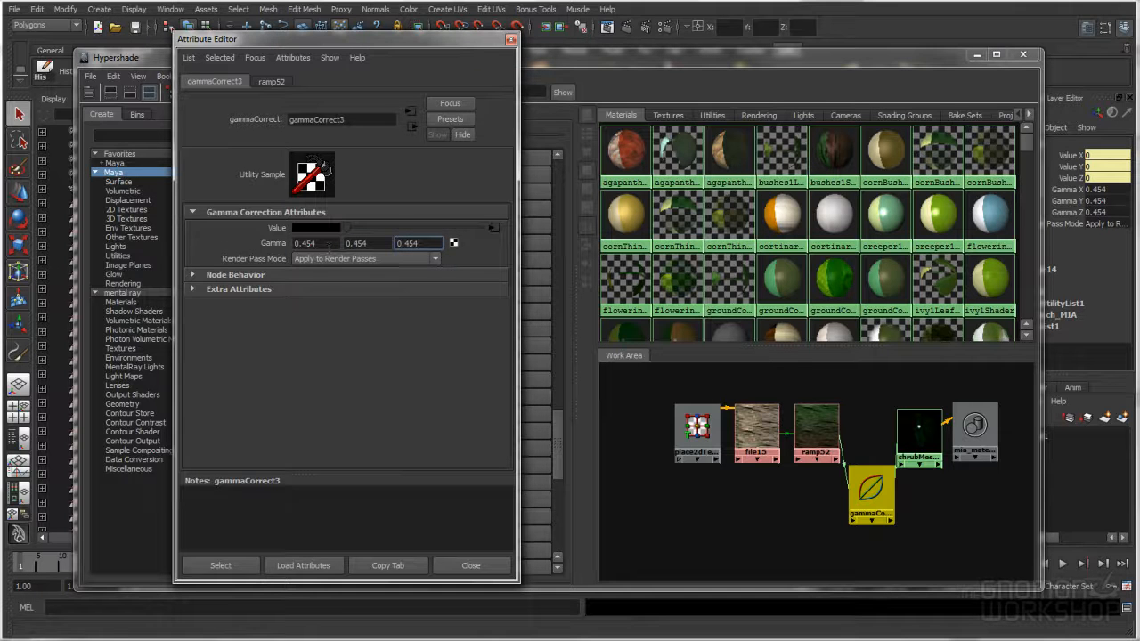
click(510, 39)
Graph the shrub leaf mesh's material network in the Hypershade and spread its nodes to make room between ramp53 and the material.
drag(664, 58, 647, 376)
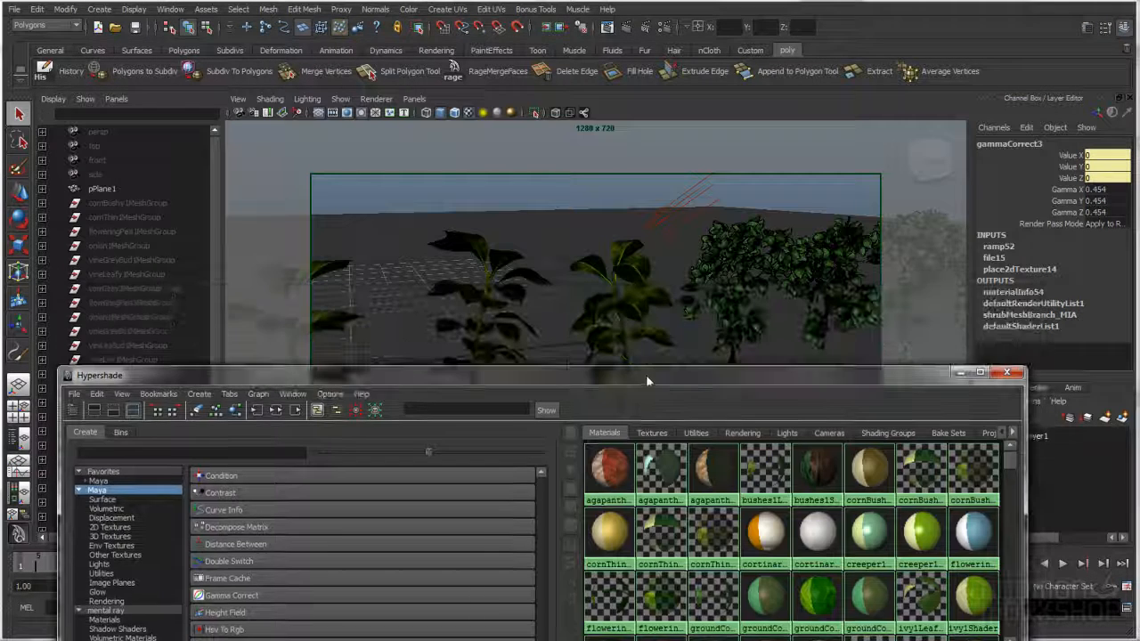
click(755, 349)
click(235, 410)
drag(368, 375, 385, 48)
scroll(810, 423, down, 2)
click(944, 454)
drag(944, 454, 980, 458)
drag(877, 459, 912, 464)
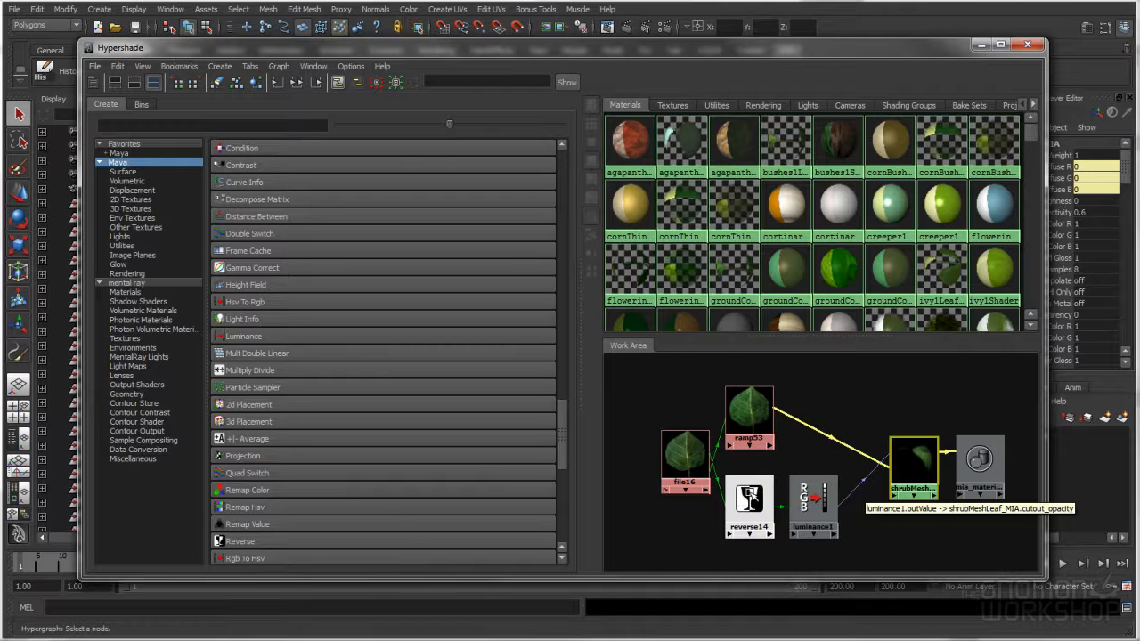
drag(751, 416, 759, 392)
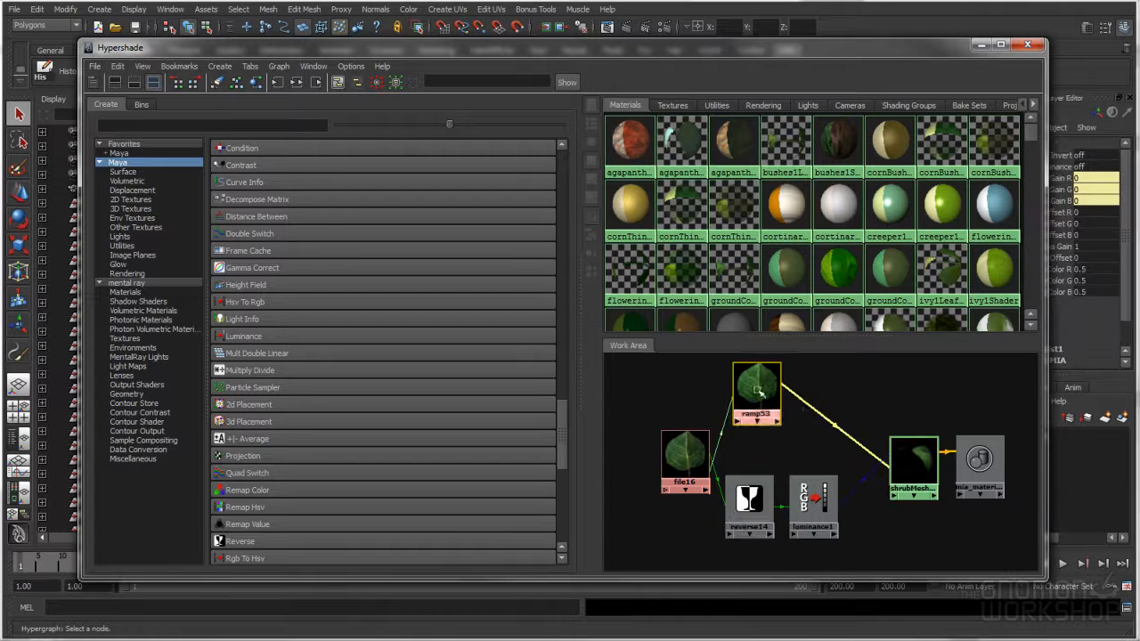
Replace the direct connection from ramp53 with a Gamma Correct node feeding the diffuse input of shrubMeshLeaf_MIA.
click(814, 428)
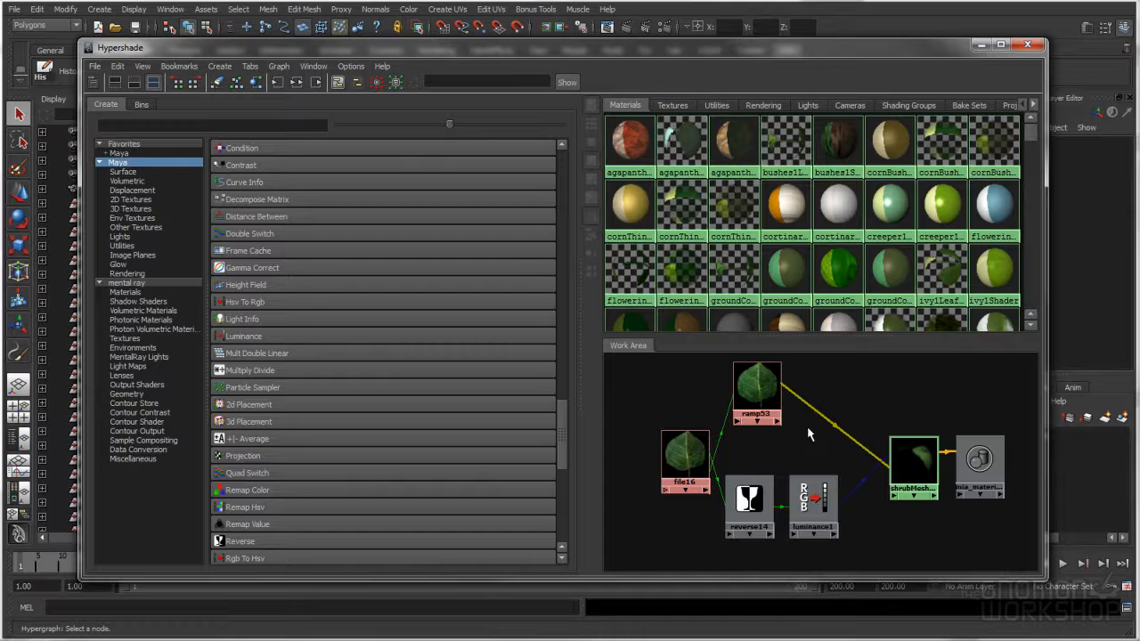
key(Delete)
click(252, 267)
drag(621, 370, 828, 399)
middle_drag(757, 392, 904, 468)
click(886, 457)
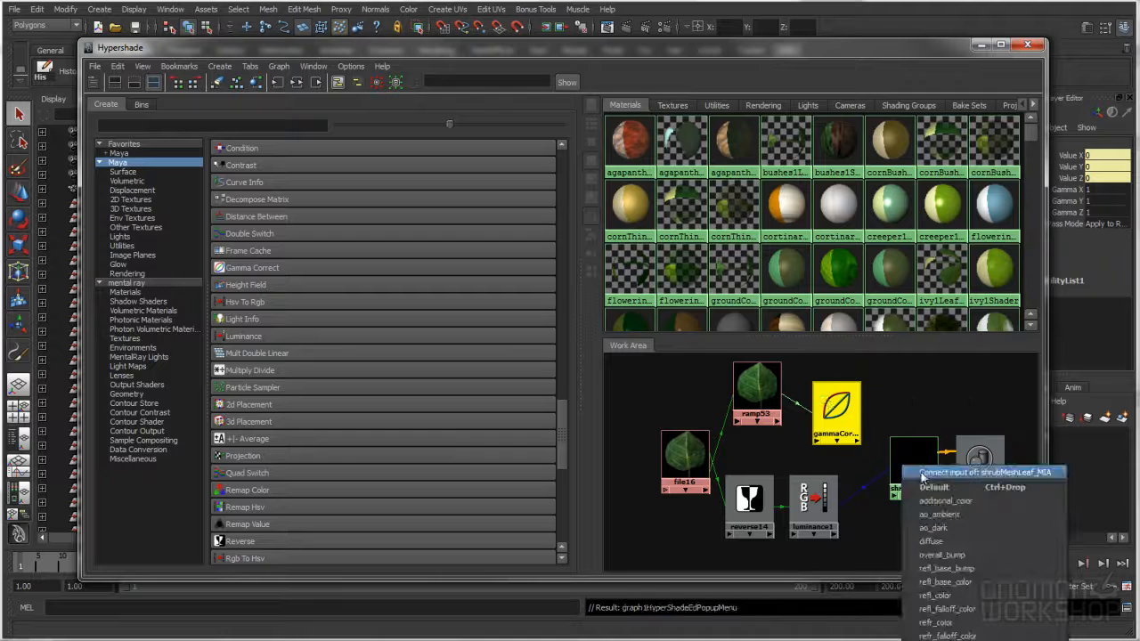
click(931, 540)
Set all three Gamma values of the shrub leaf's Gamma Correct node to .454 and close the Attribute Editor.
double_click(837, 410)
double_click(332, 244)
text(.454)
key(Tab)
text(.454)
key(Tab)
text(.454)
key(Return)
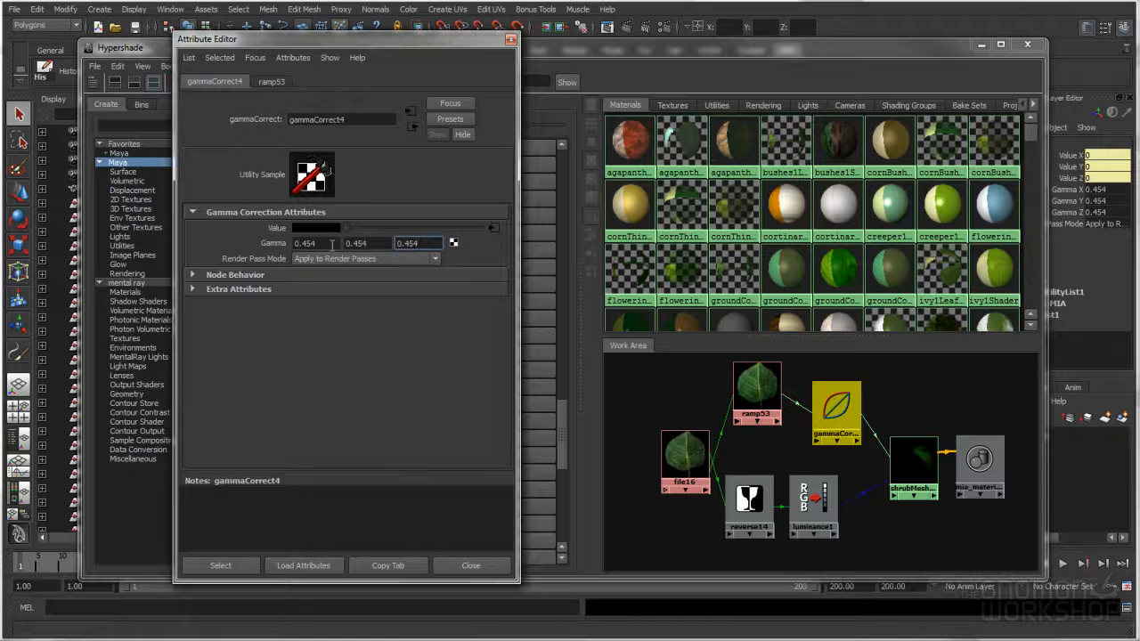
click(512, 40)
Save the scene and re-render the persp view with mental ray.
click(929, 385)
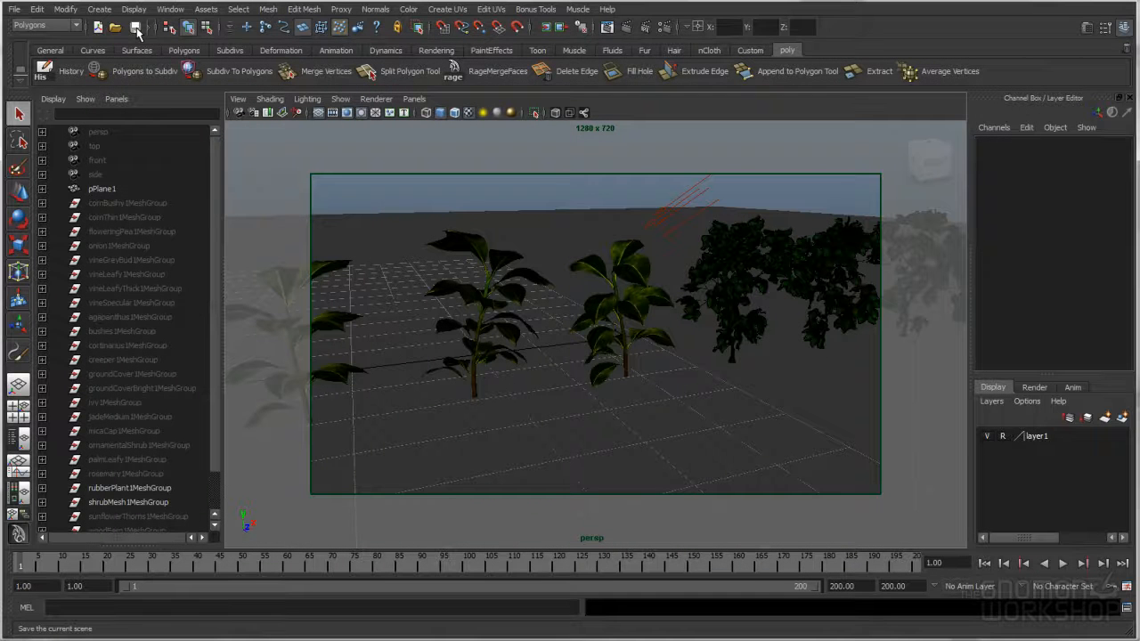
click(135, 28)
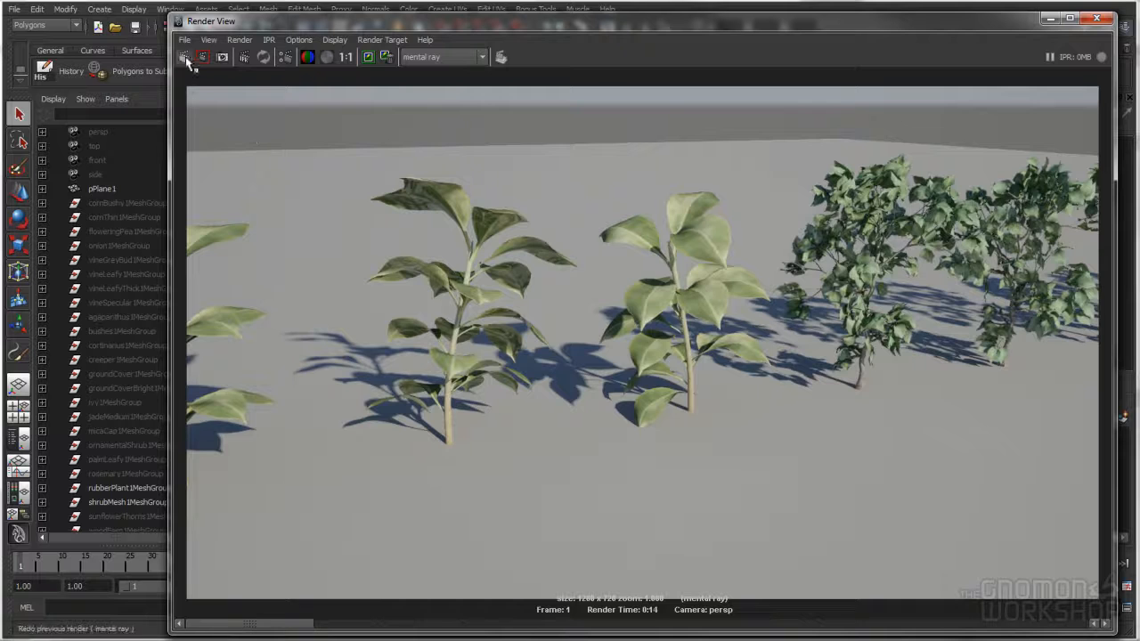
click(184, 57)
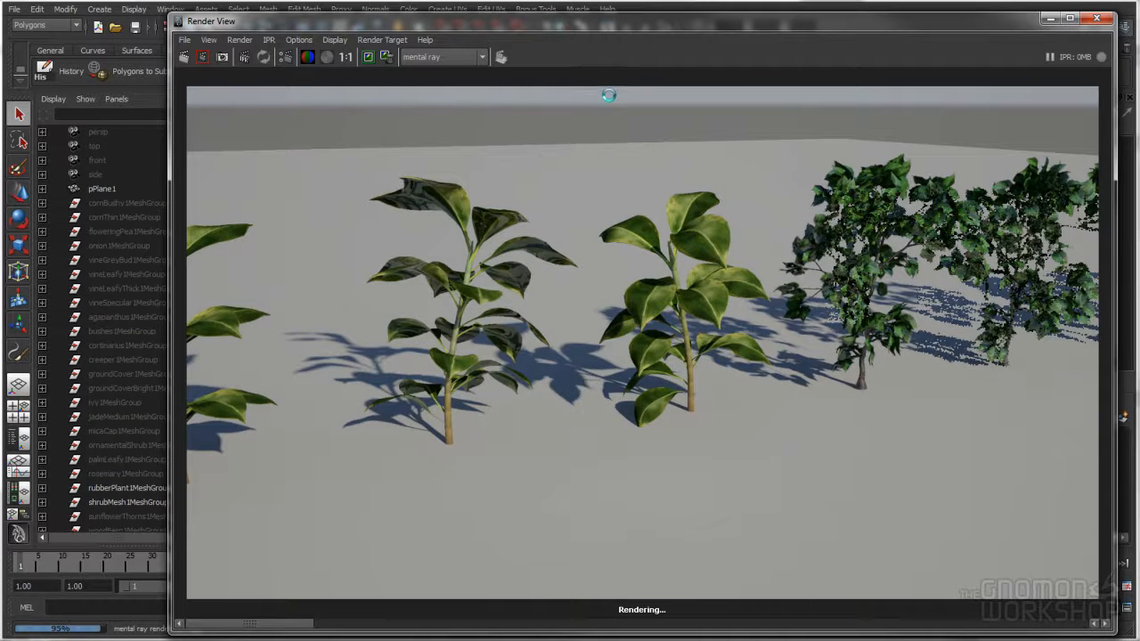
Examine the gamma-corrected leaves and stems in the new render up close and compare them with the viewport plants.
drag(676, 30, 580, 321)
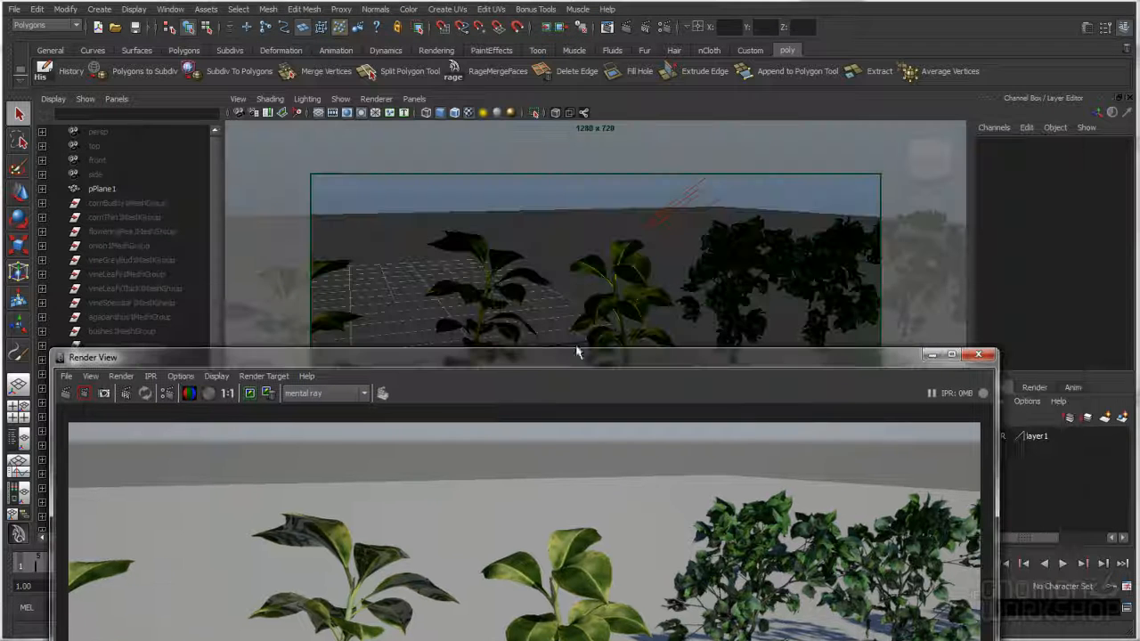
click(631, 271)
click(608, 236)
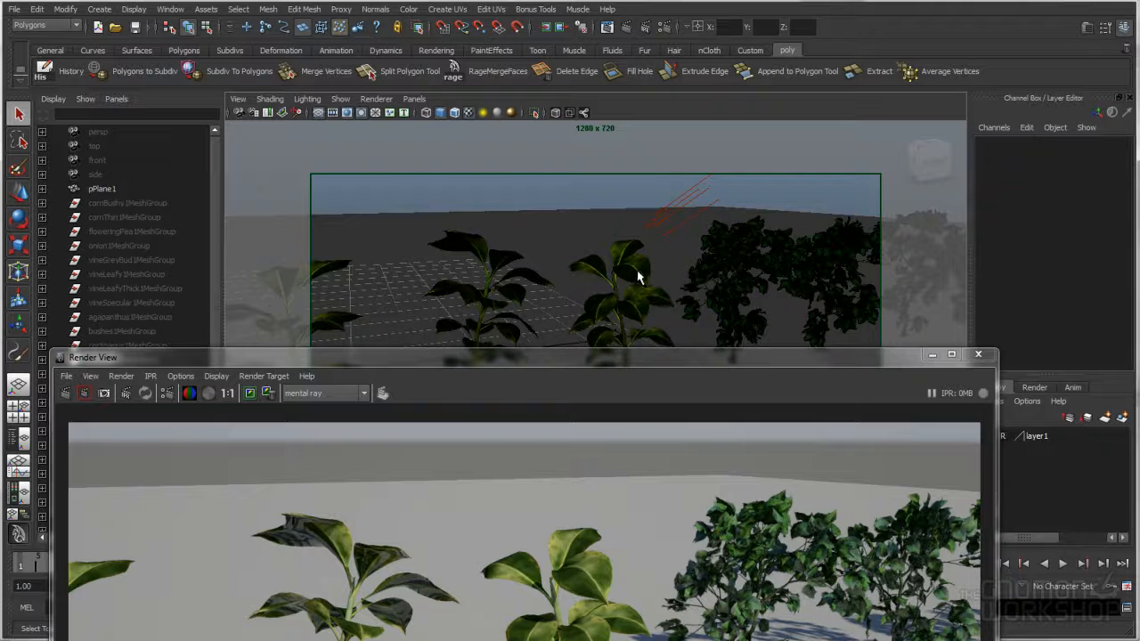
drag(641, 355, 675, 168)
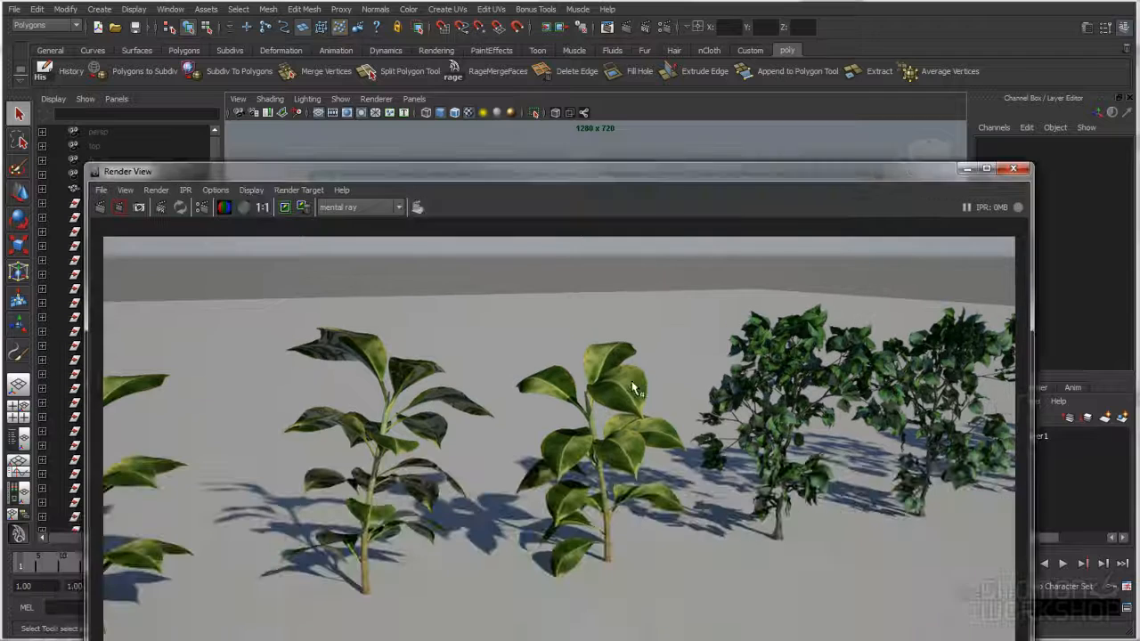
drag(635, 398, 720, 22)
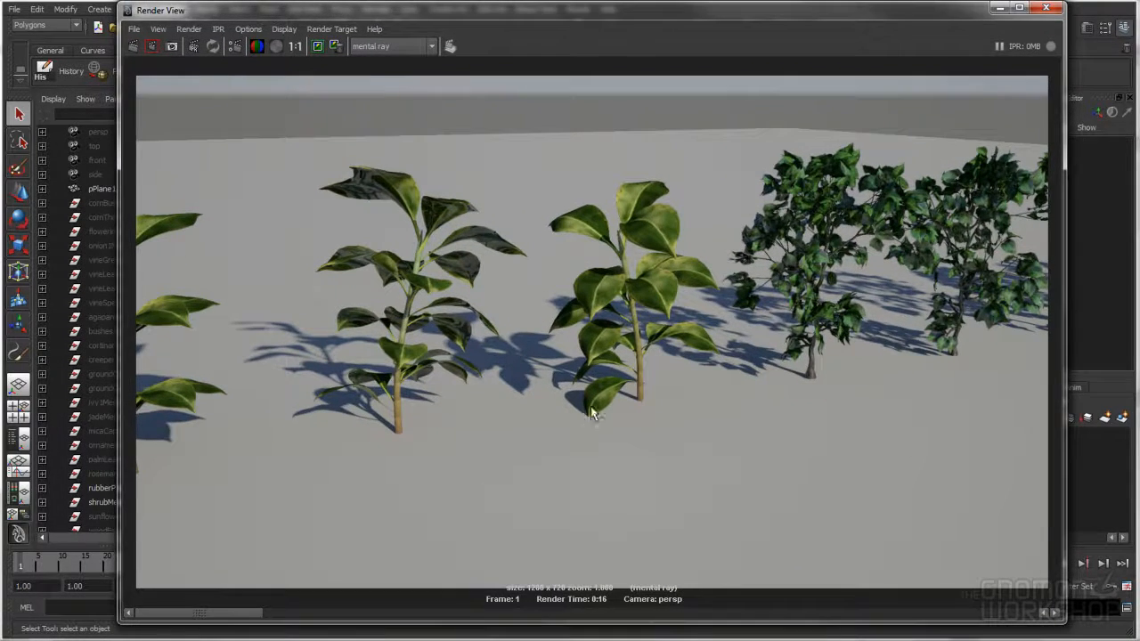
drag(204, 614, 236, 621)
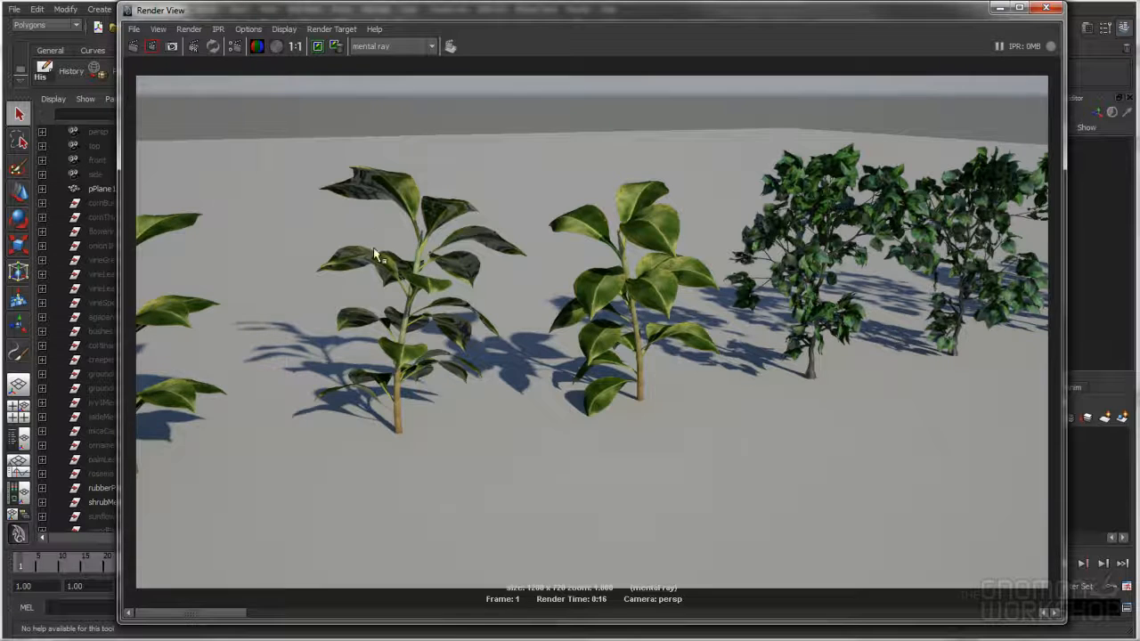
alt+right_drag(359, 216, 607, 272)
alt+middle_drag(449, 252, 545, 306)
alt+right_drag(545, 306, 769, 314)
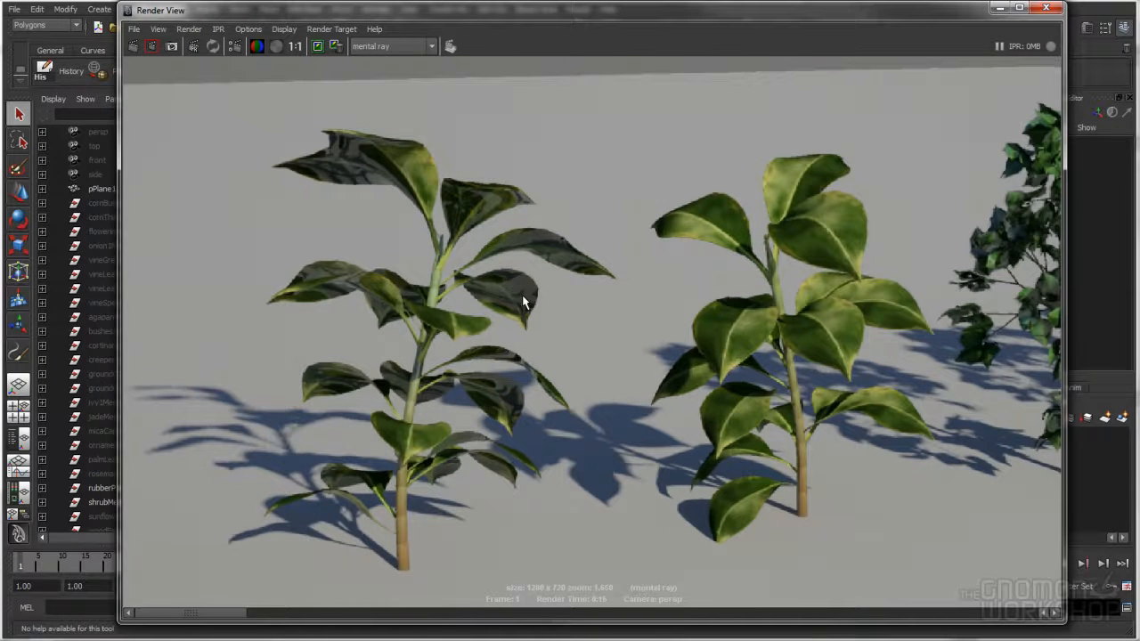
click(295, 46)
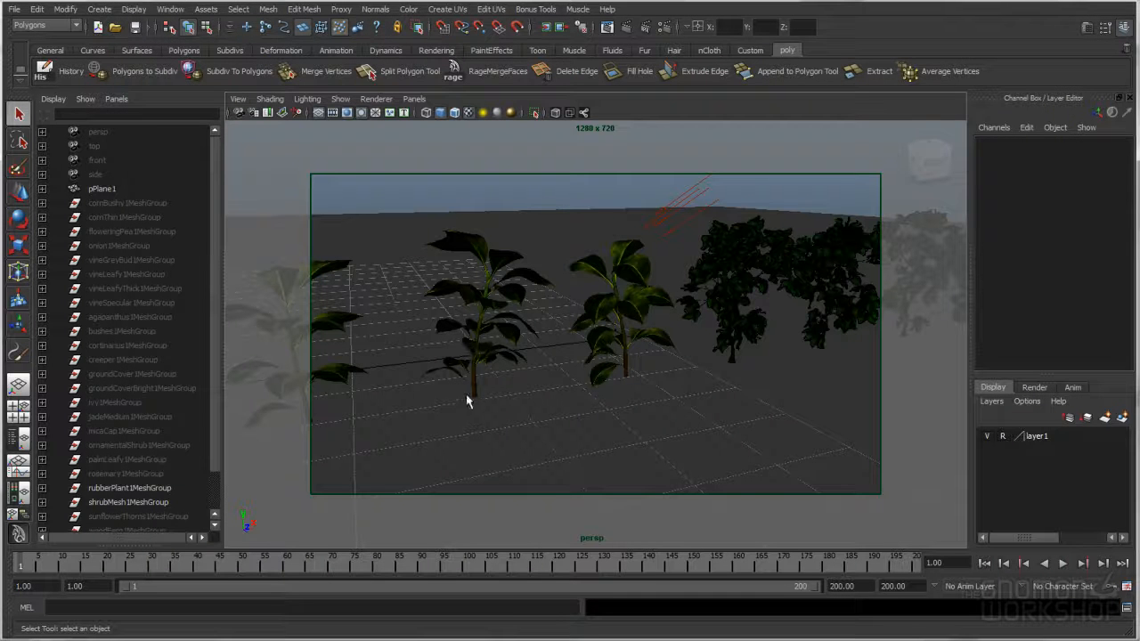
click(475, 396)
click(732, 361)
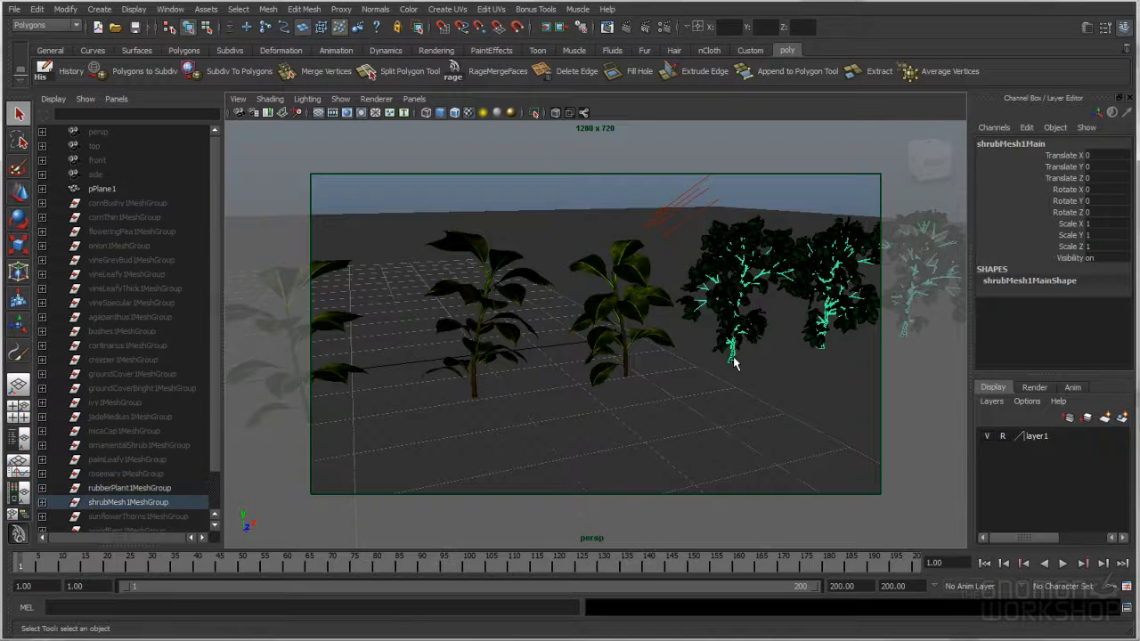
click(476, 390)
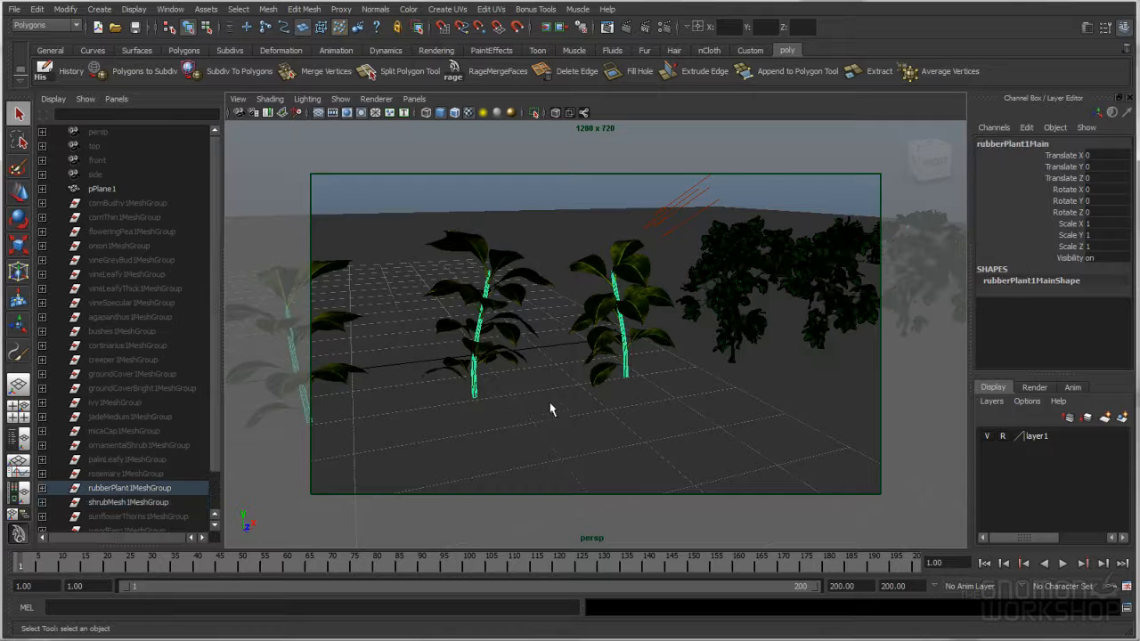
click(736, 360)
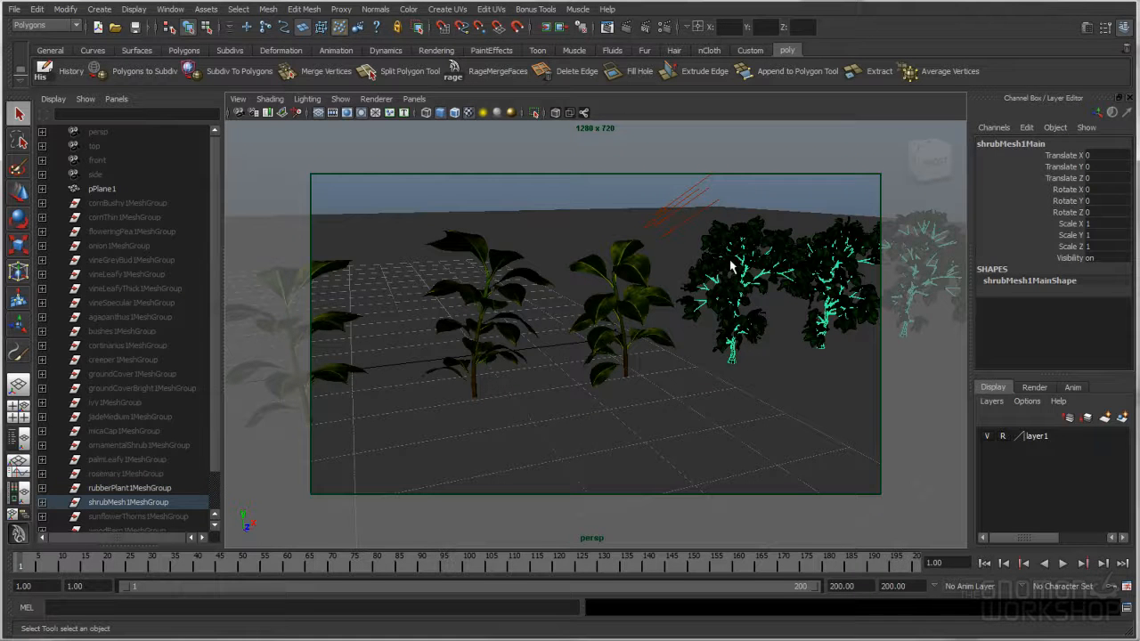
click(726, 377)
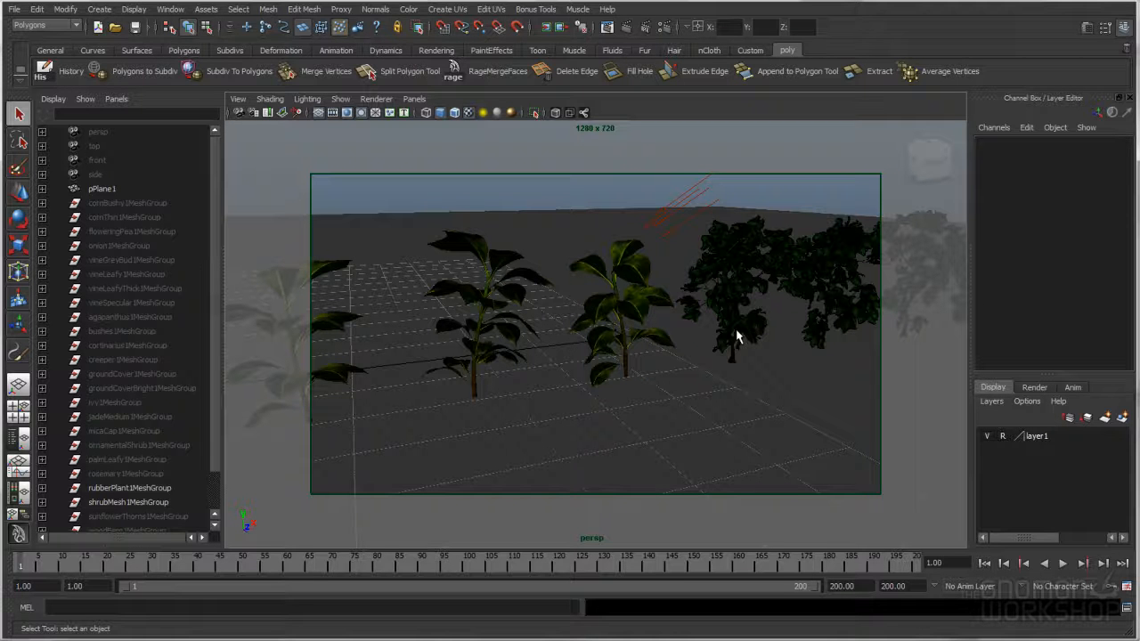
click(736, 361)
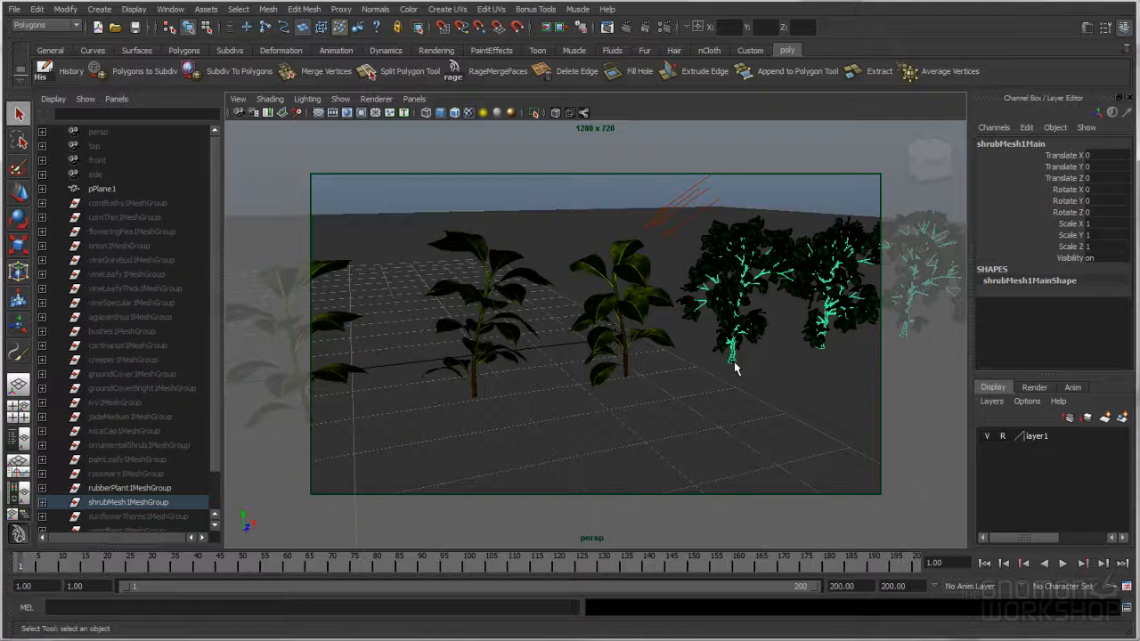
click(624, 372)
click(628, 376)
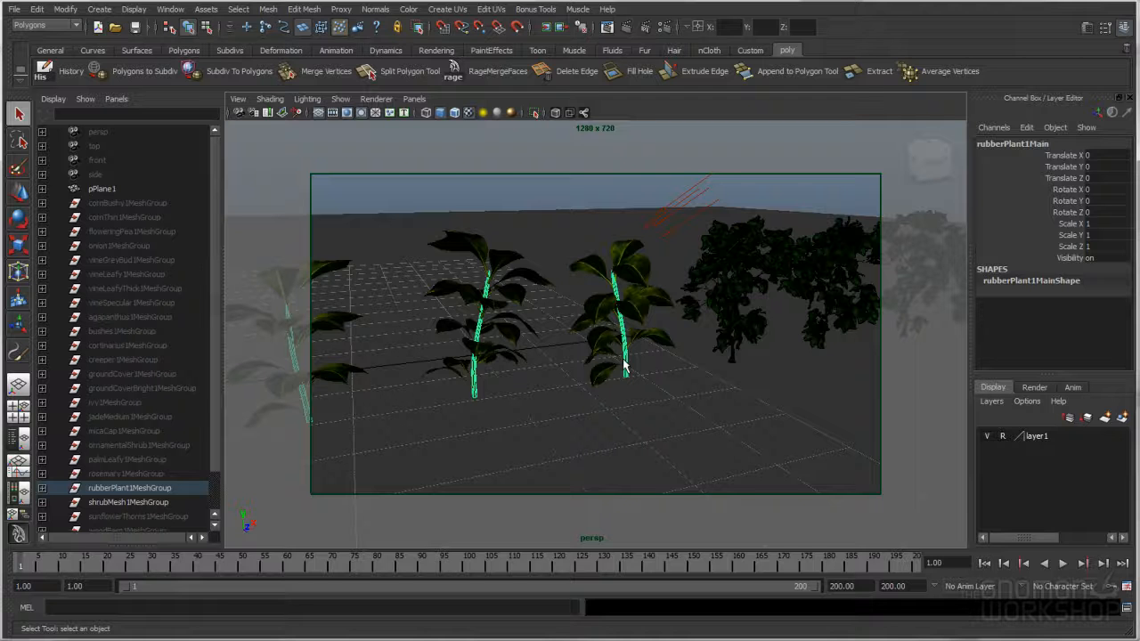
click(735, 365)
click(627, 377)
Select the shrub's branch mesh and open its shrubMeshBranch_MIA material in the Attribute Editor.
click(734, 365)
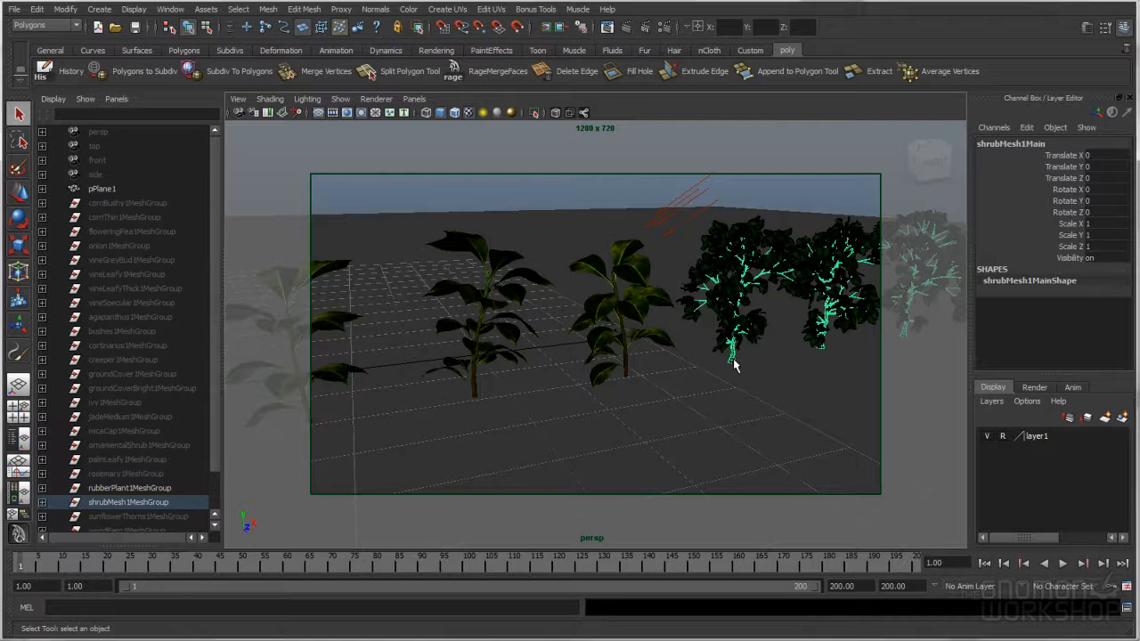
key(ctrl+a)
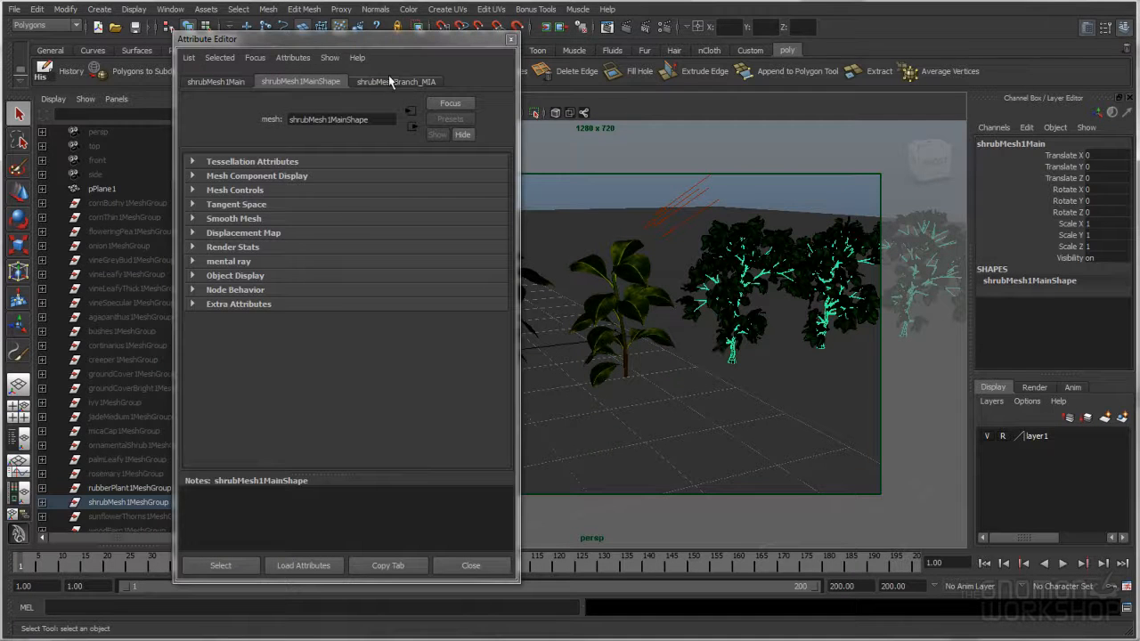
click(389, 82)
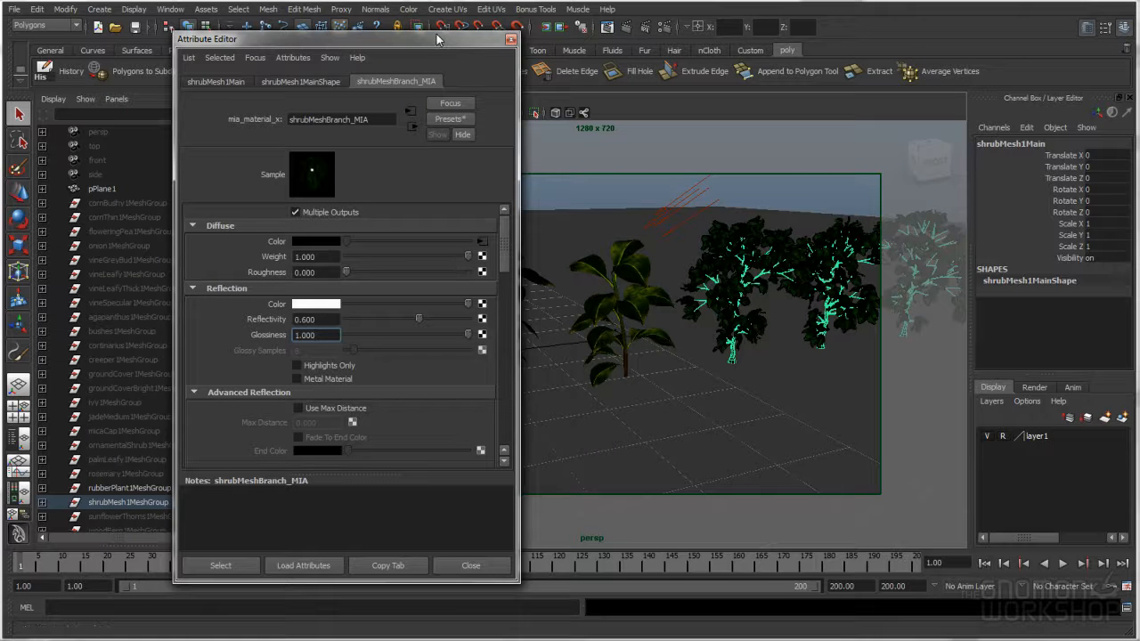
drag(436, 35, 435, 4)
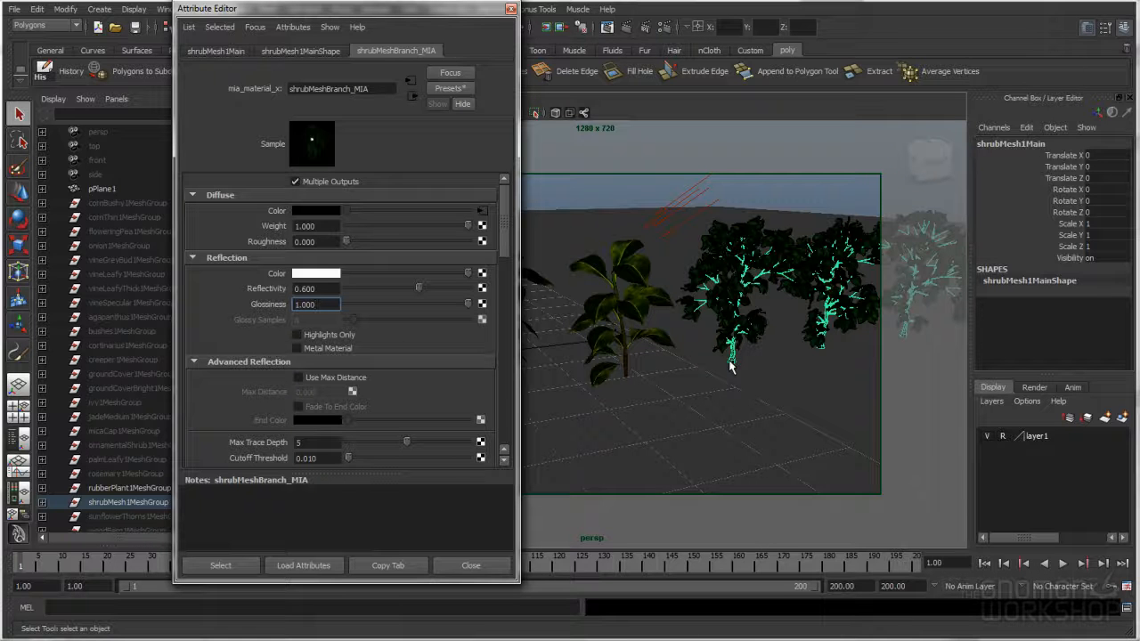
Set the branch material's diffuse Roughness to 0.070 and slightly narrow the Attribute Editor.
mouse_move(356, 239)
mouse_down()
mouse_move(390, 241)
mouse_move(357, 243)
mouse_up()
drag(356, 242, 365, 249)
drag(368, 243, 356, 247)
drag(519, 203, 506, 203)
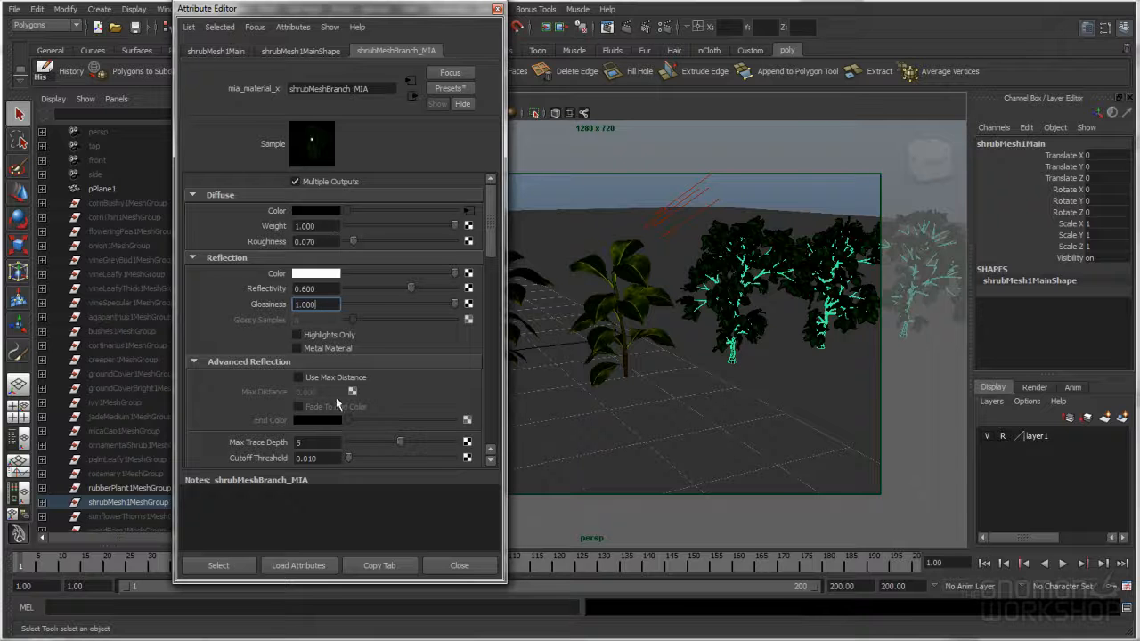
click(332, 289)
click(327, 244)
click(327, 226)
click(316, 273)
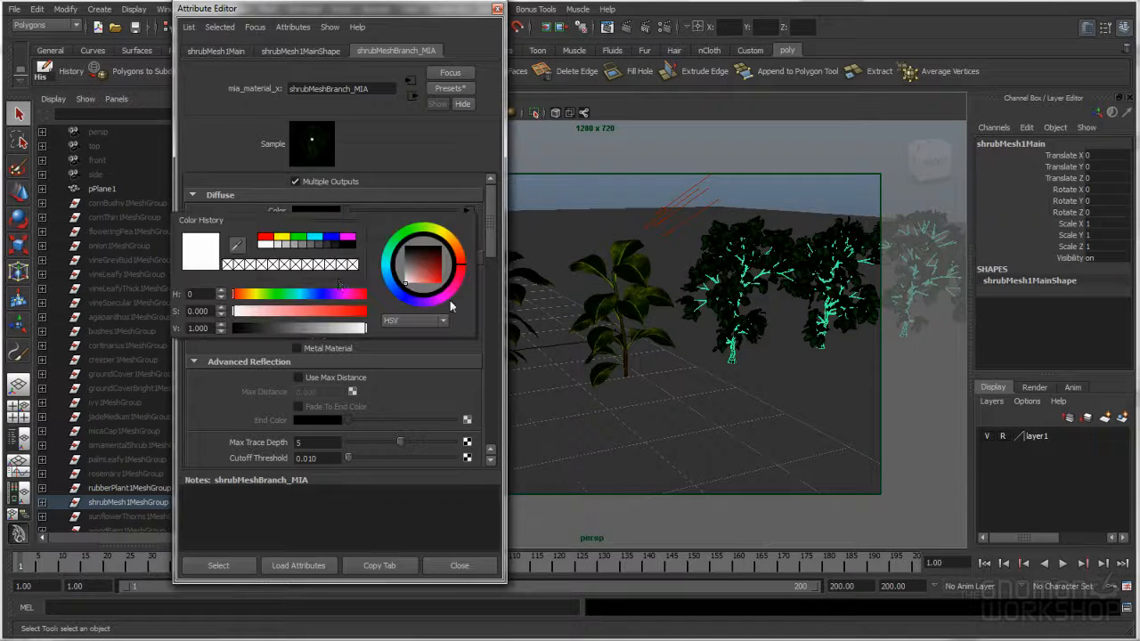
click(312, 290)
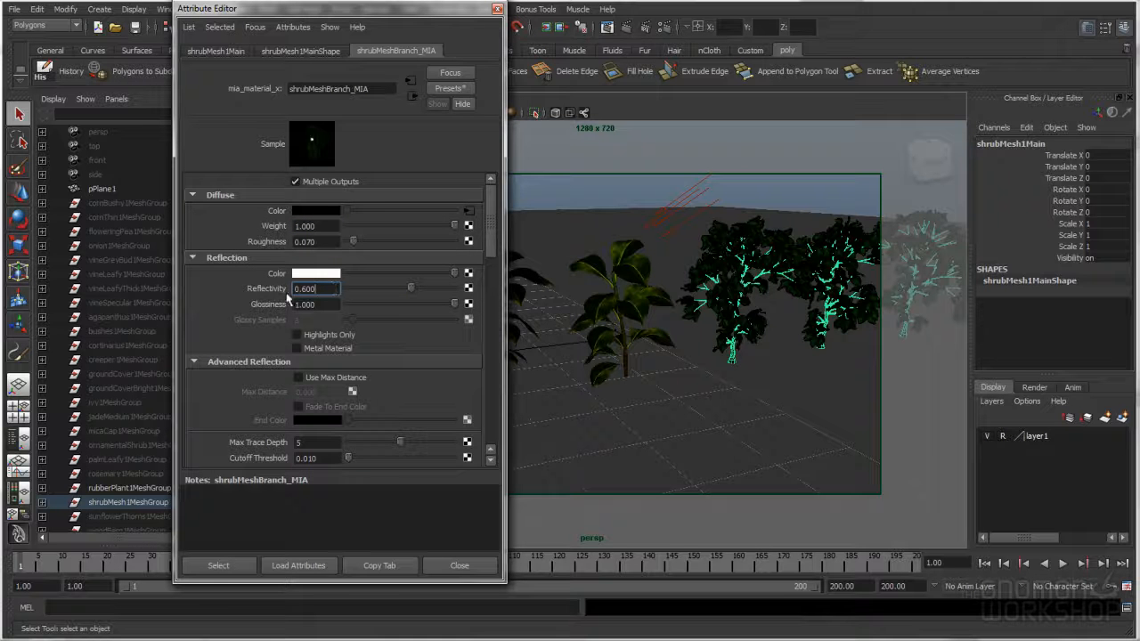
Collapse every attribute section of the branch material except Reflection, looking briefly into the Advanced Reflection options.
click(267, 362)
click(239, 383)
click(221, 405)
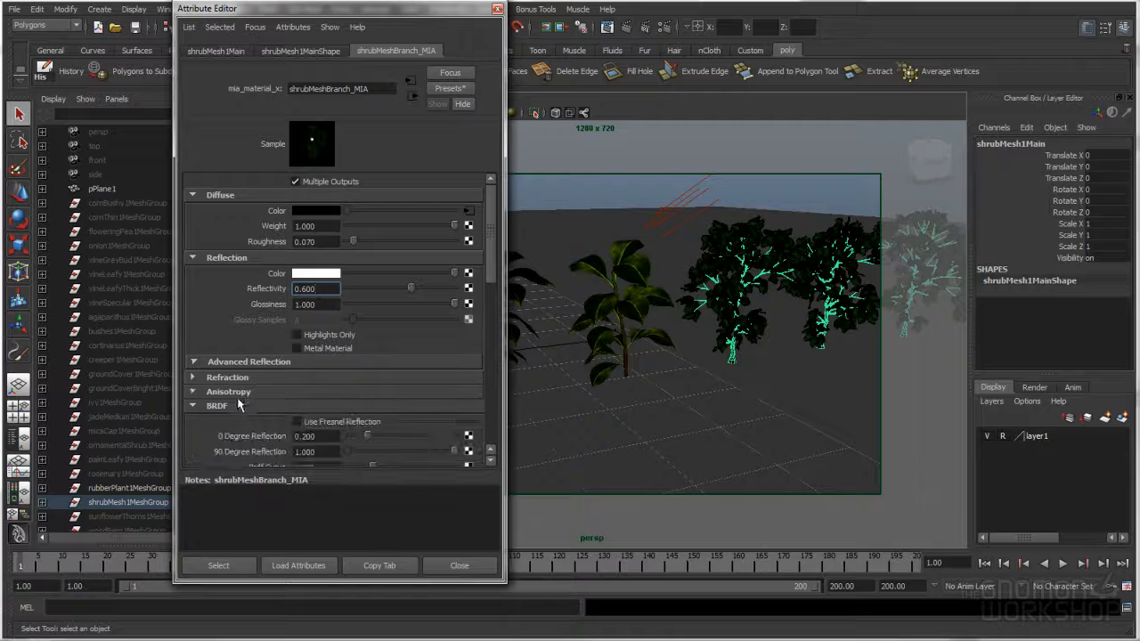
click(222, 407)
click(228, 424)
click(234, 435)
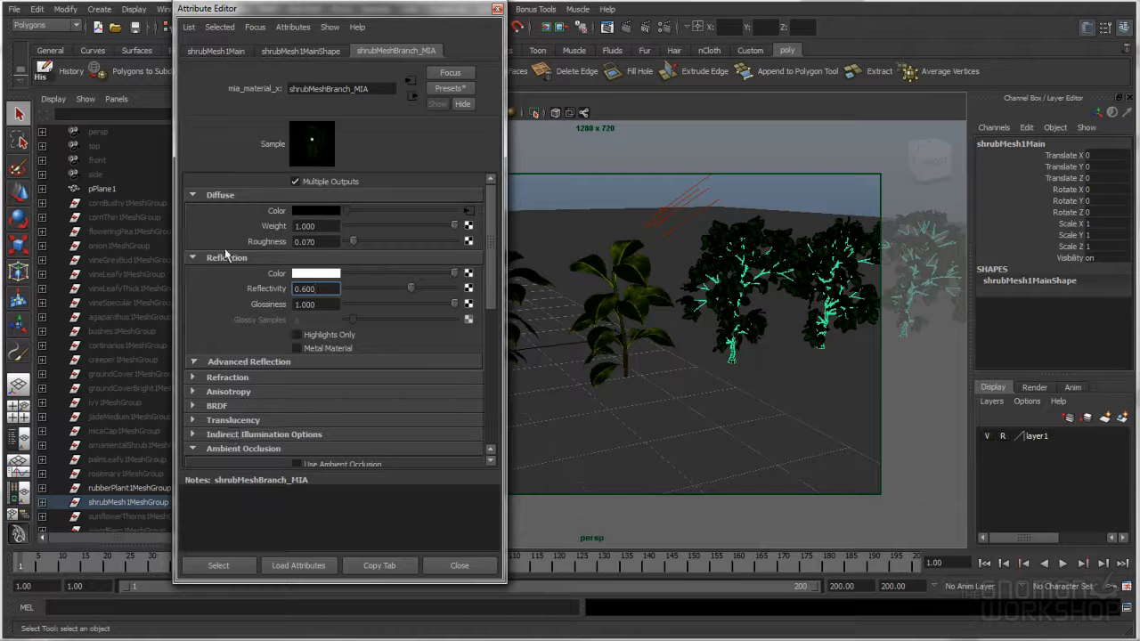
click(200, 195)
click(244, 401)
click(227, 431)
click(228, 444)
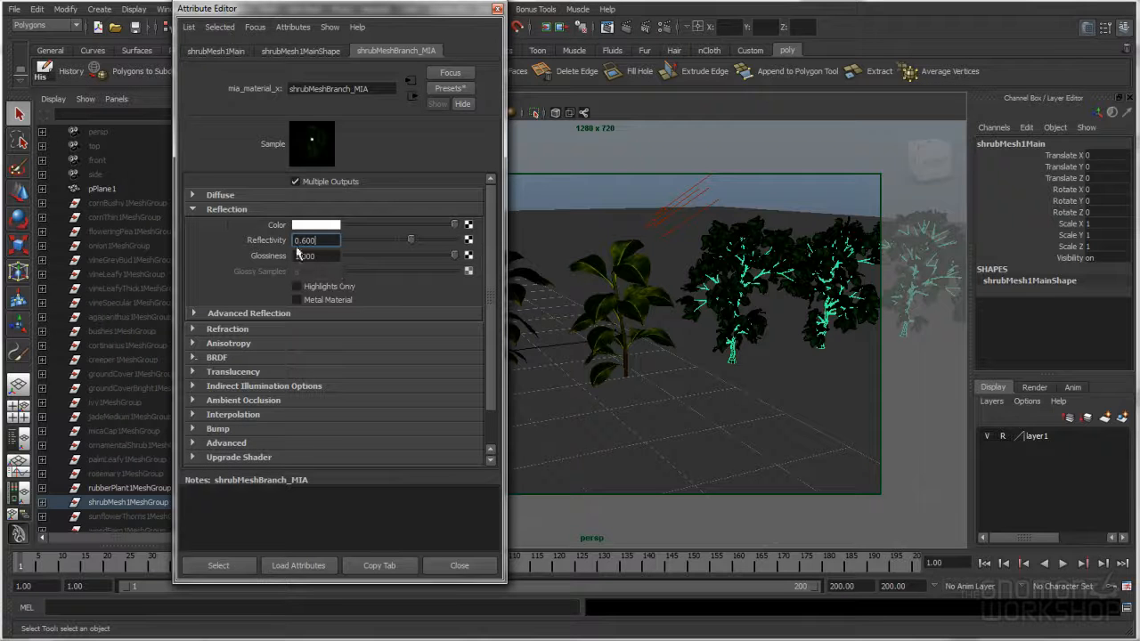
click(263, 318)
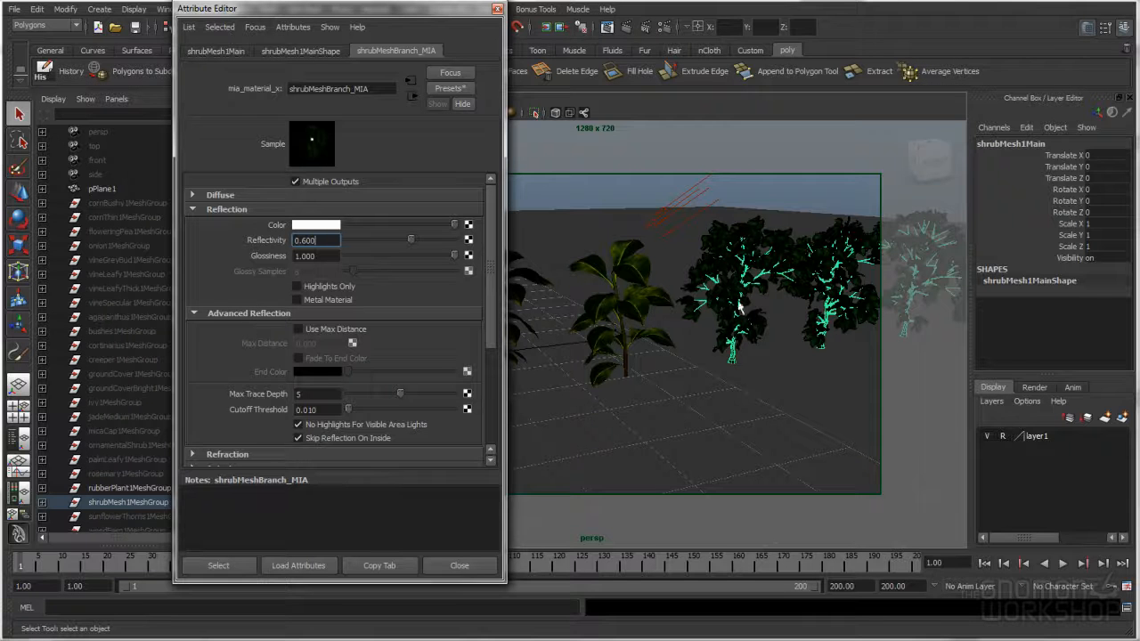
click(246, 314)
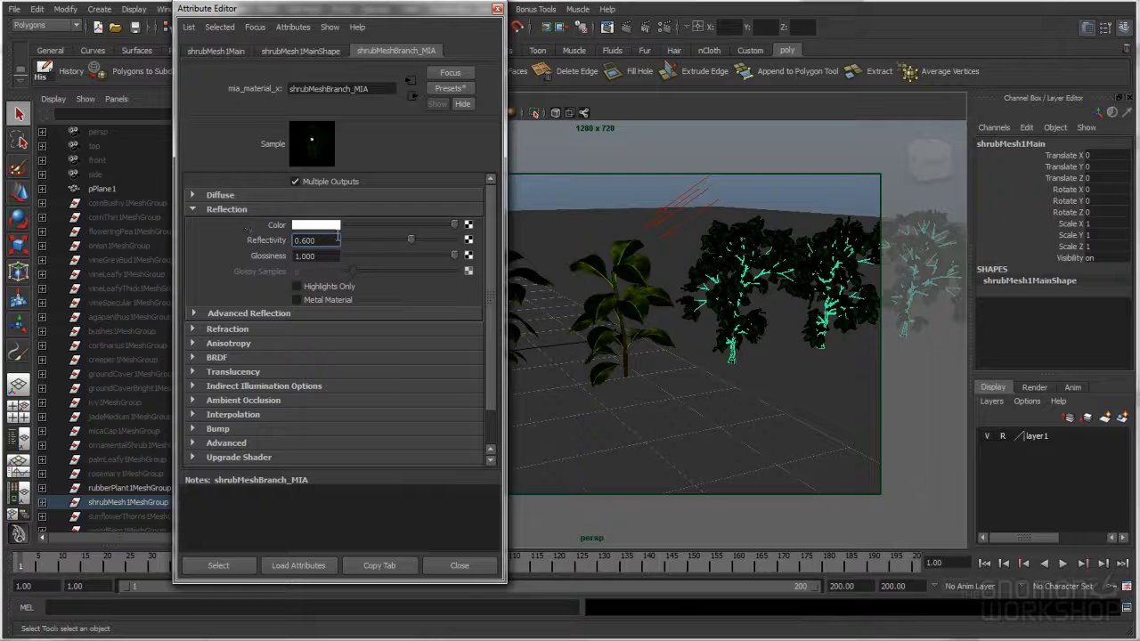
Expand the BRDF settings of the branch material and raise its Reflectivity to 1.000.
click(228, 359)
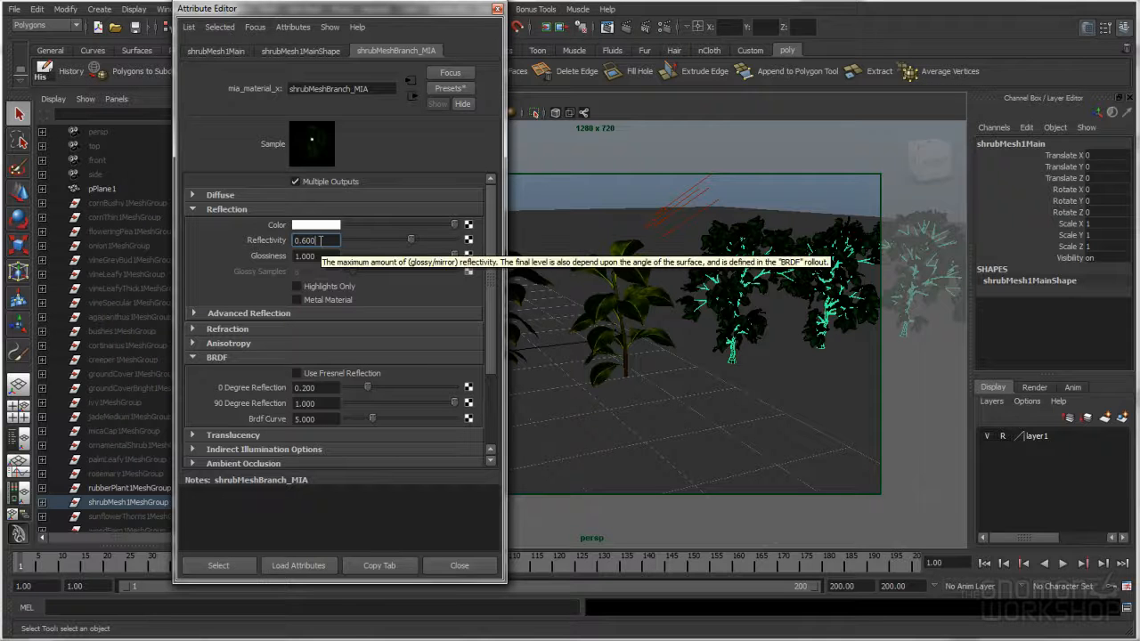
click(316, 388)
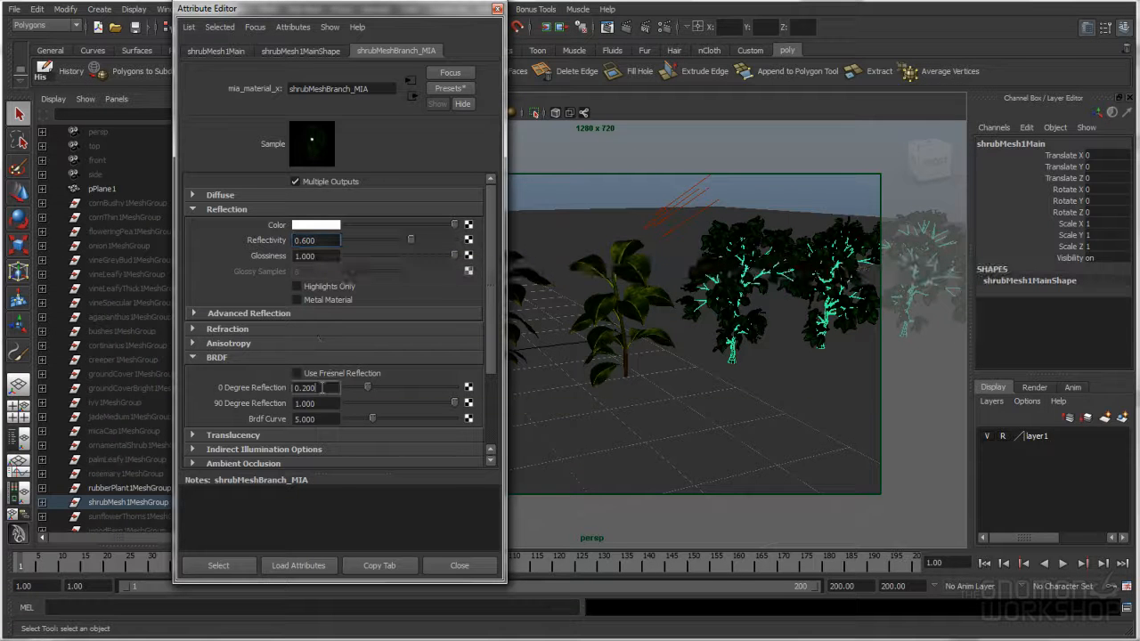
double_click(316, 392)
click(327, 389)
double_click(331, 388)
click(327, 238)
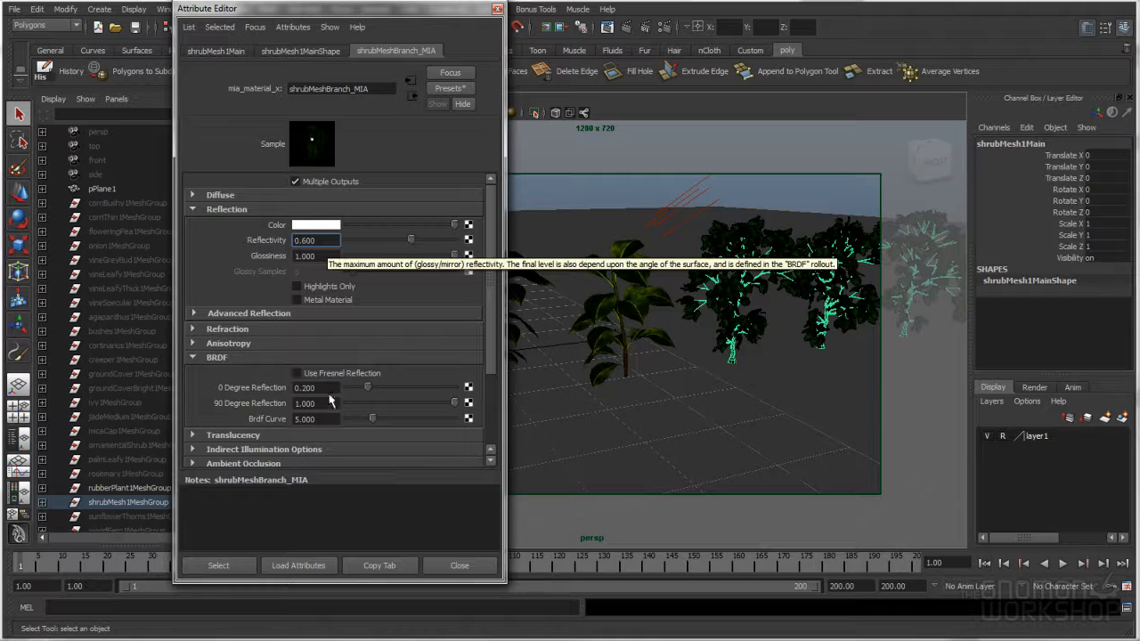
drag(414, 238, 477, 245)
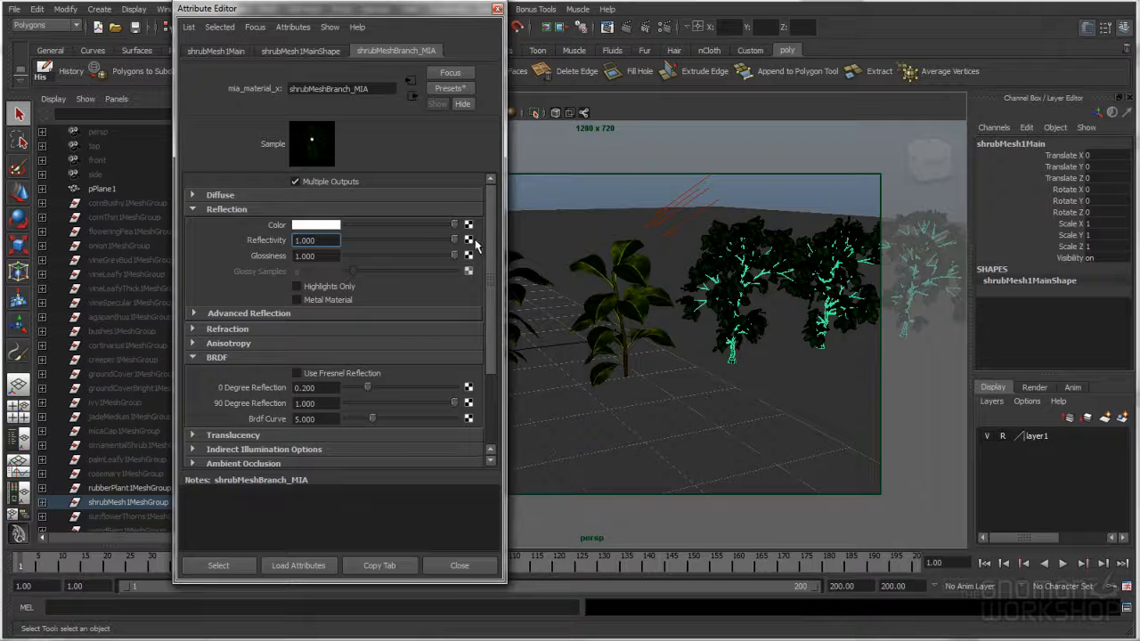
Try Use Fresnel Reflection on the branch material alongside its Index of Refraction and switch it back off.
click(326, 388)
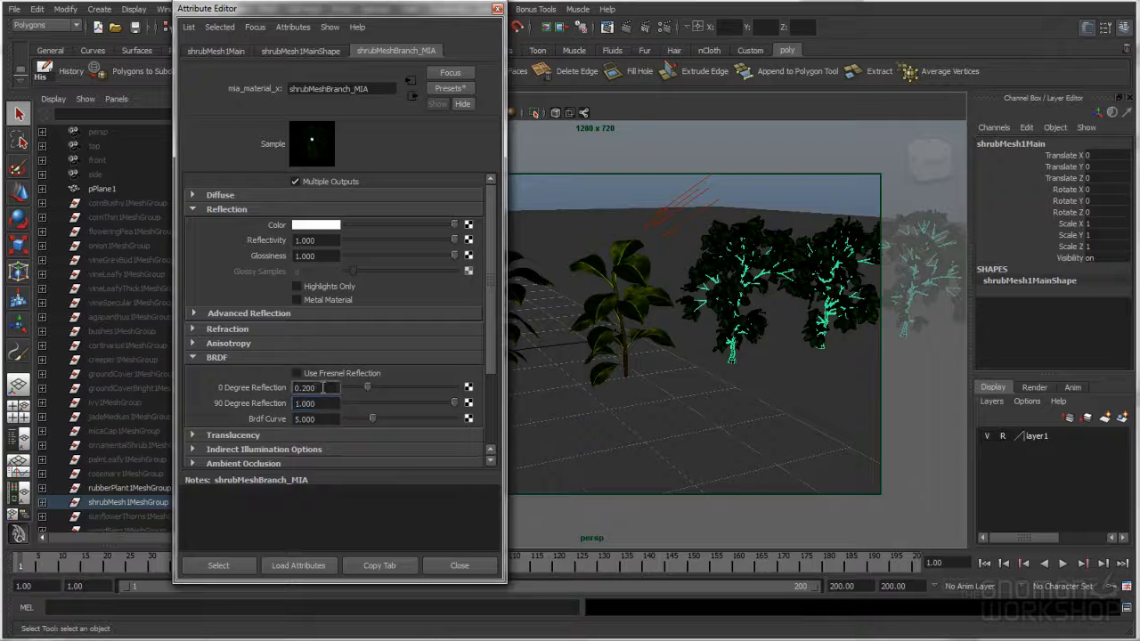
drag(326, 389, 273, 405)
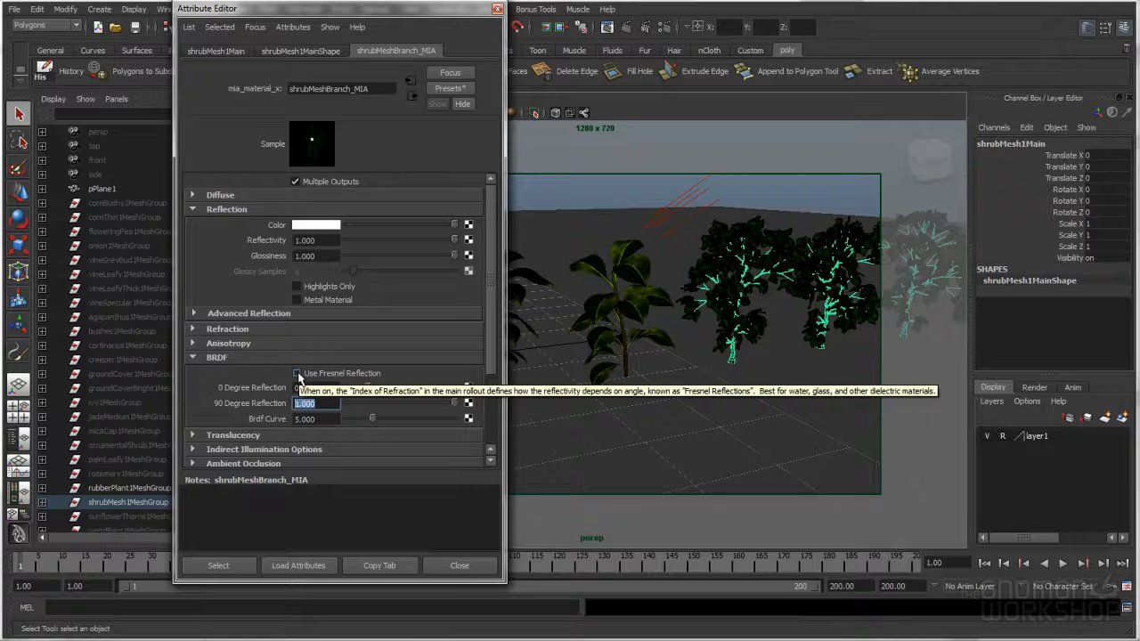
click(298, 374)
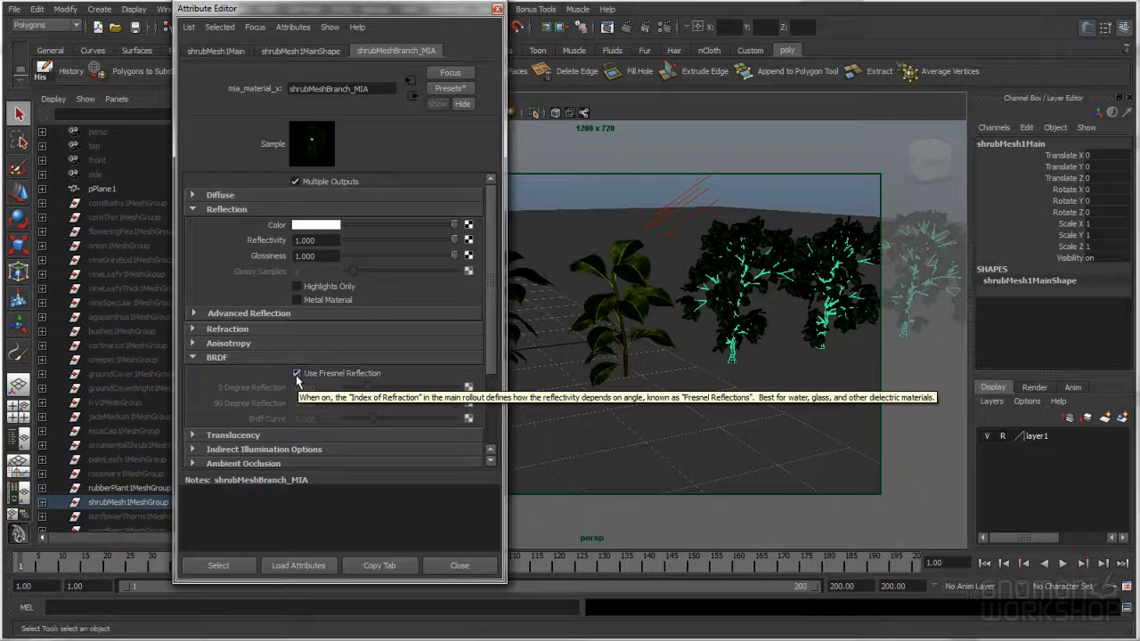
click(236, 330)
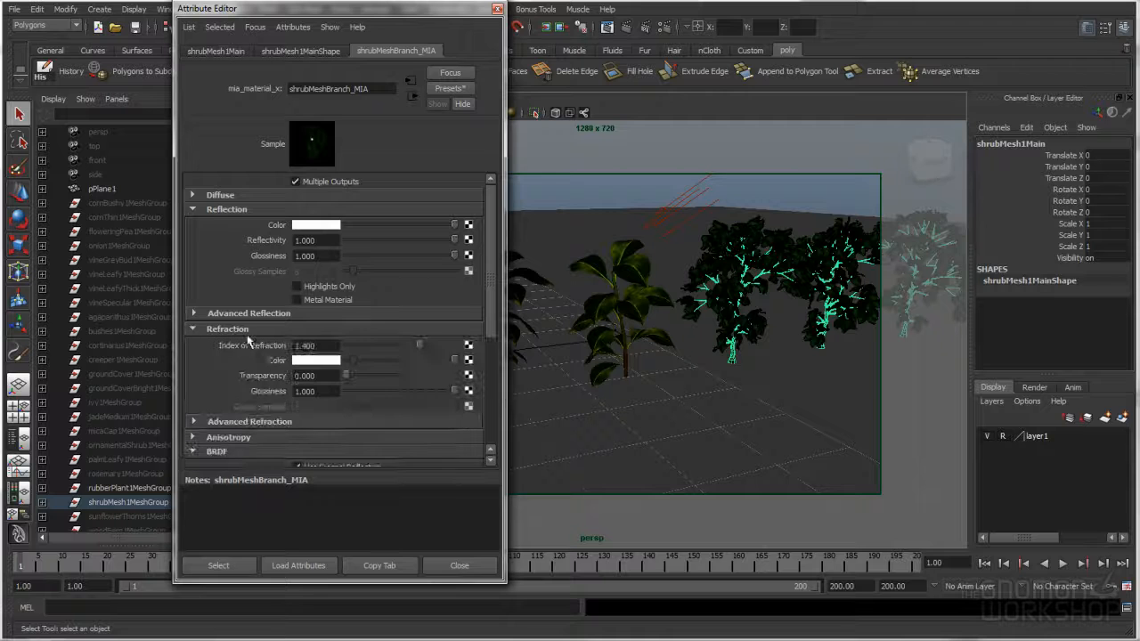
click(230, 329)
click(297, 373)
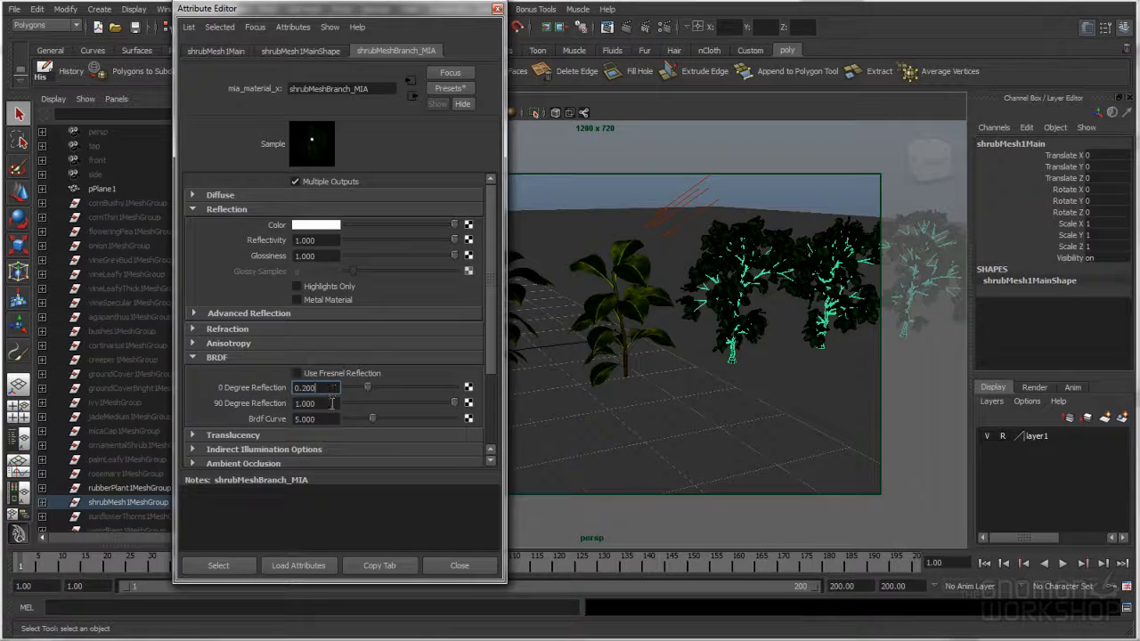
Set the branch material's BRDF 0 Degree Reflection to 0.1 and 90 Degree Reflection to 0.2.
click(327, 387)
double_click(327, 388)
text(0.1)
key(Return)
double_click(328, 404)
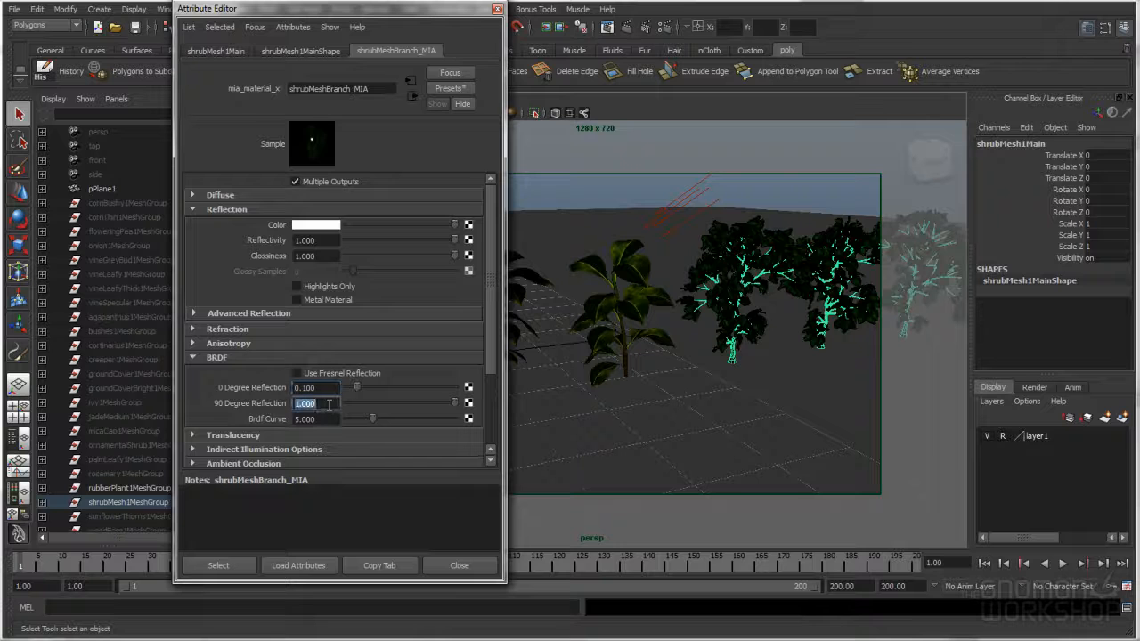
text(0.2)
key(Return)
click(327, 388)
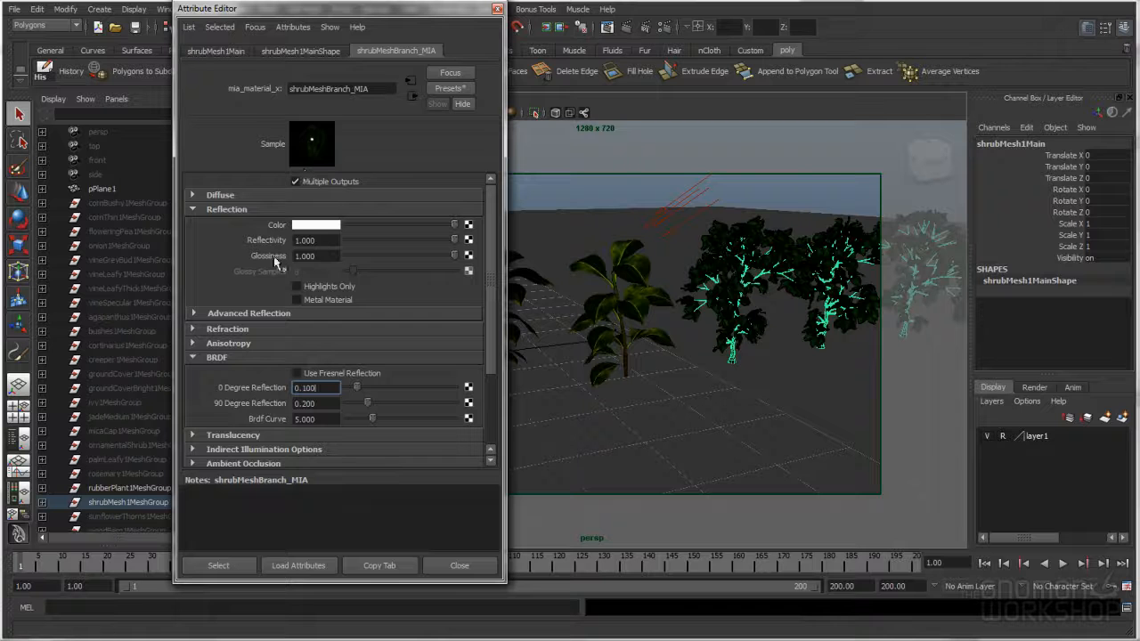
Lower the branch material's reflection Glossiness to 0.2.
mouse_move(270, 256)
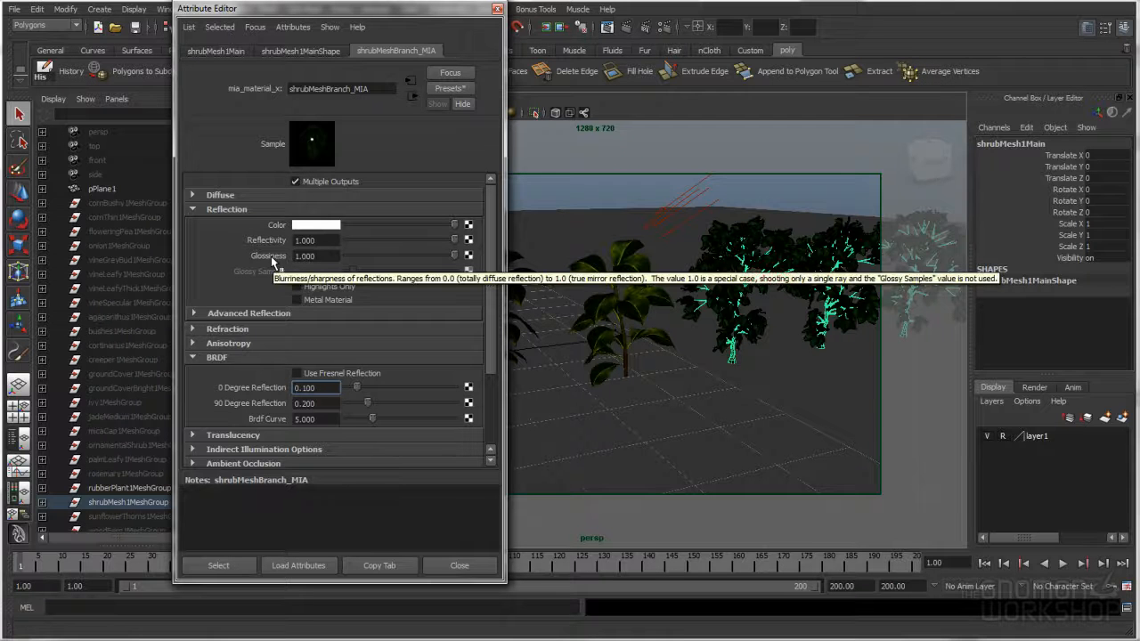
click(320, 256)
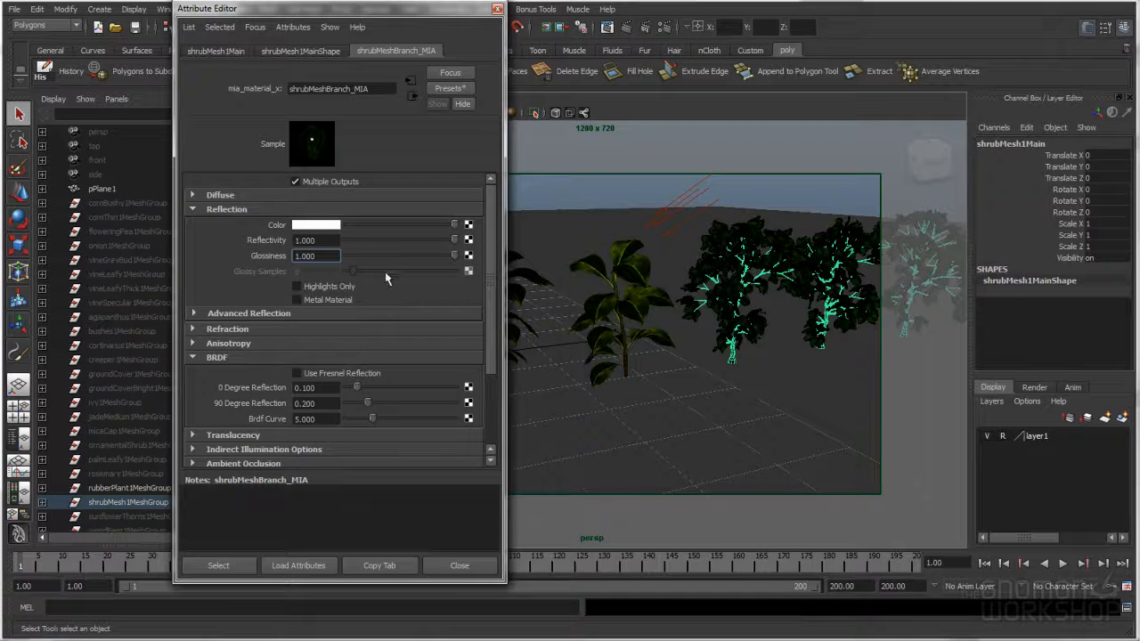
mouse_move(454, 256)
mouse_down()
mouse_move(351, 258)
mouse_move(450, 256)
mouse_up()
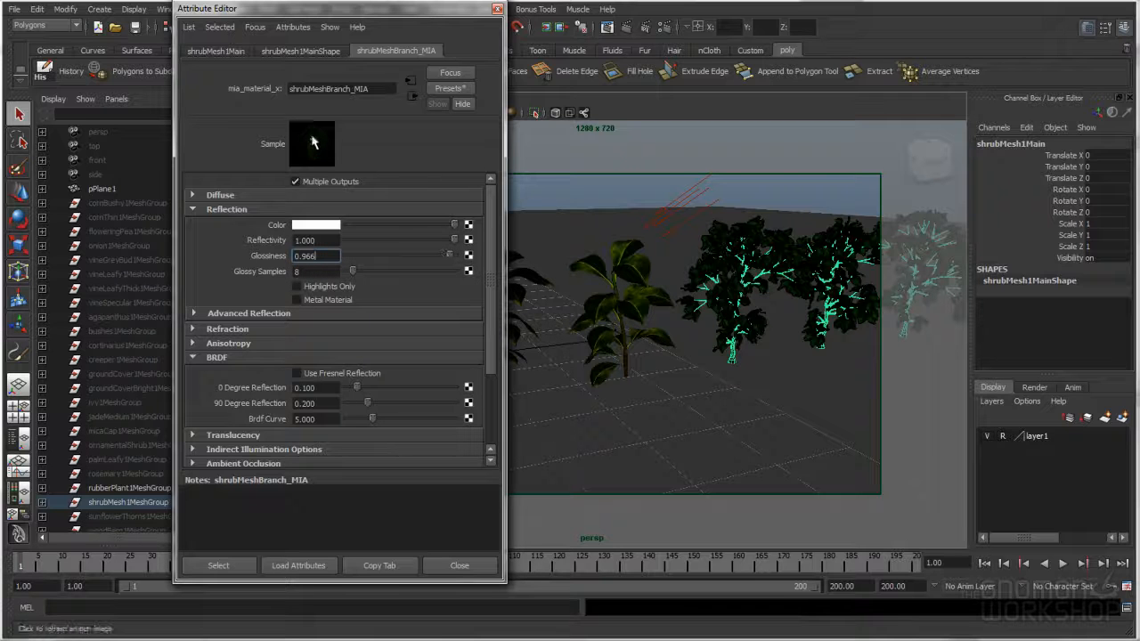
drag(435, 258, 367, 257)
click(336, 256)
text(0.2)
key(Return)
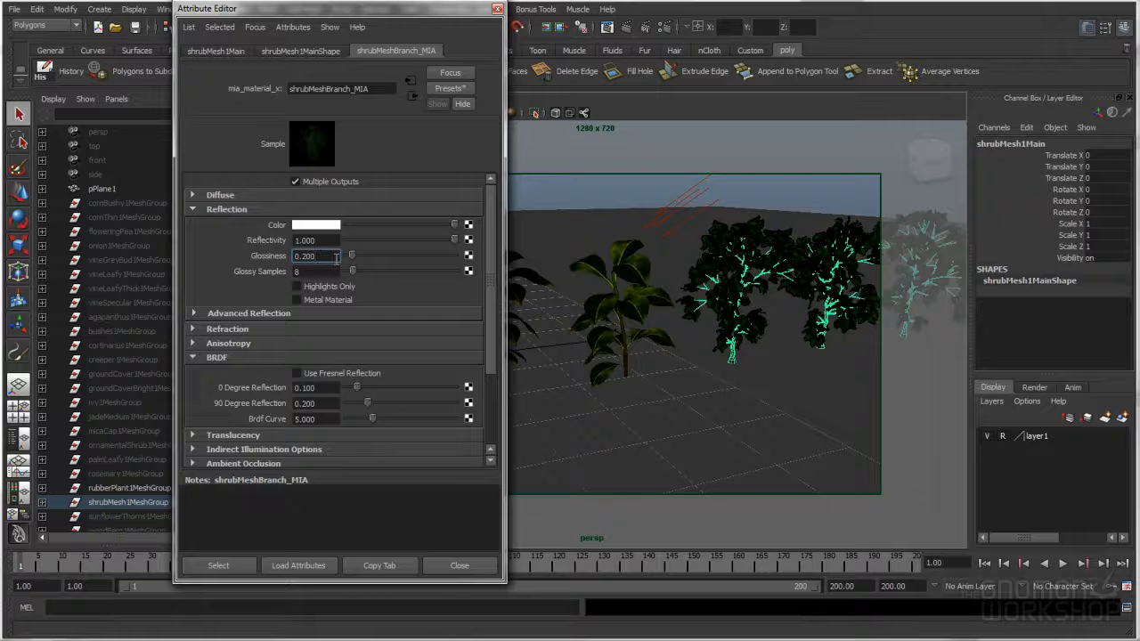
click(336, 241)
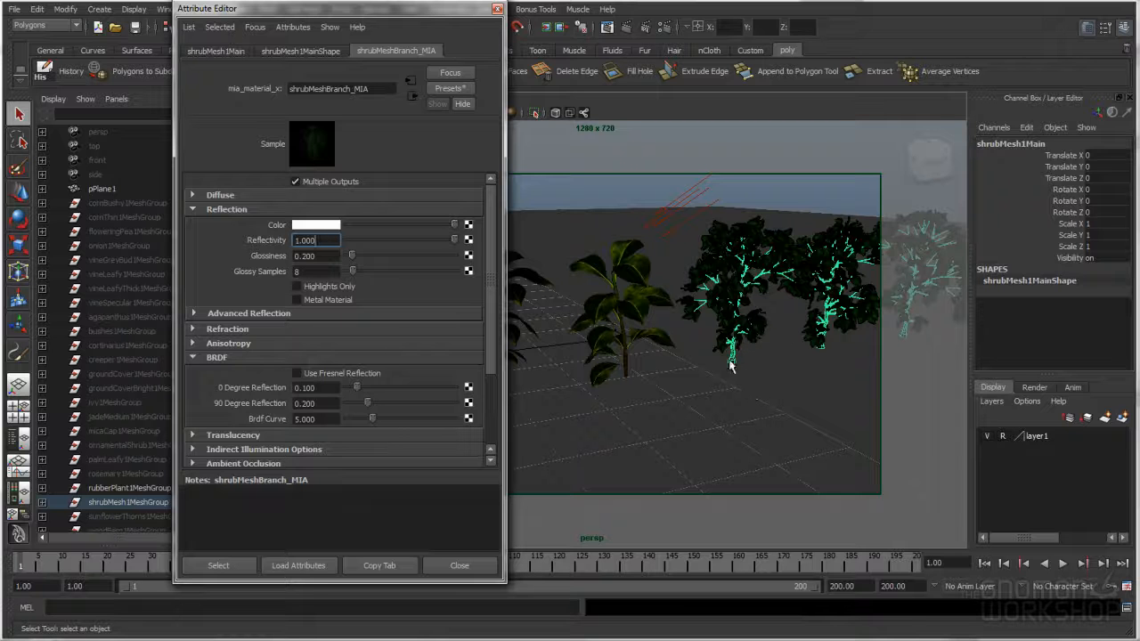
Turn on Use Ambient Occlusion for the branch material, collapse that section and return to the reflection Glossiness value.
drag(493, 349, 493, 435)
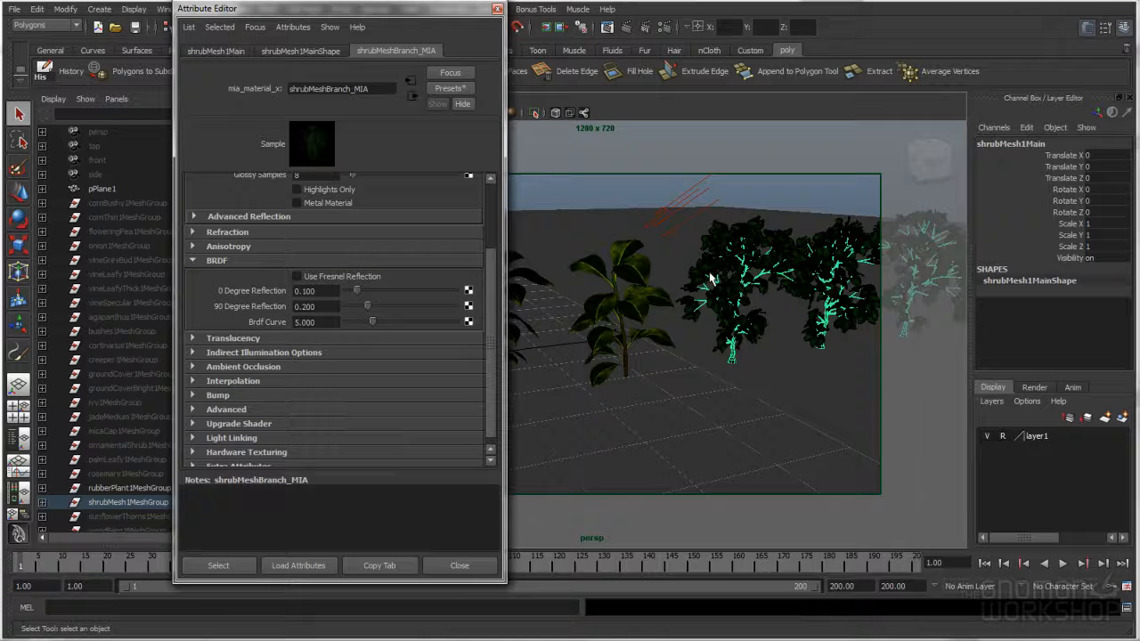
click(271, 367)
click(297, 382)
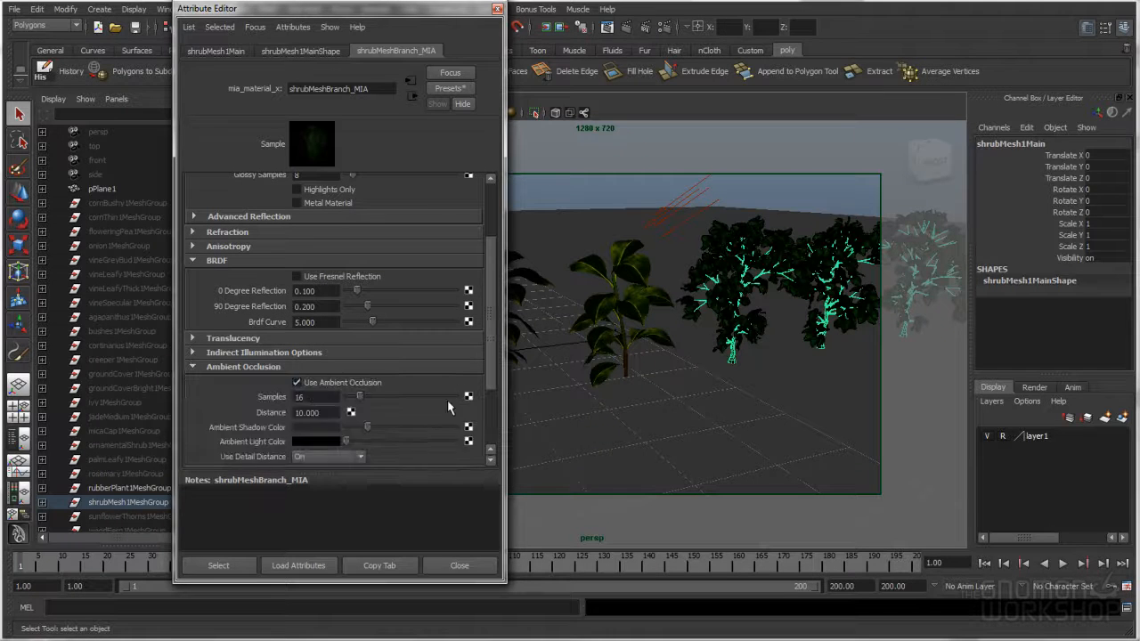
mouse_move(494, 328)
mouse_down()
mouse_move(493, 369)
mouse_move(492, 351)
mouse_up()
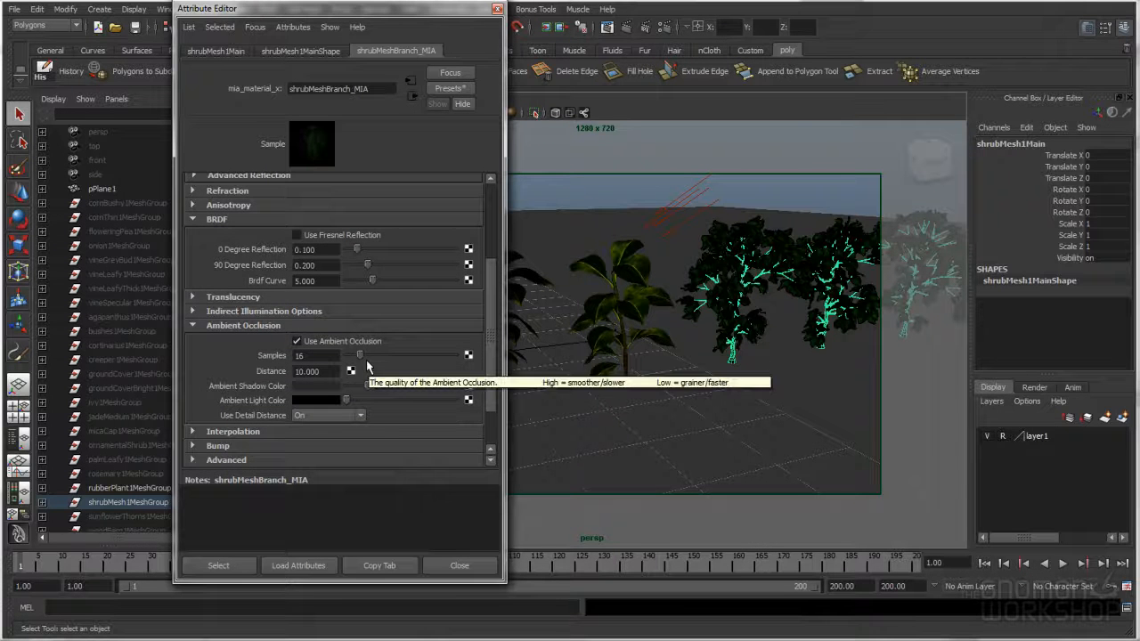
scroll(496, 386, down, 1)
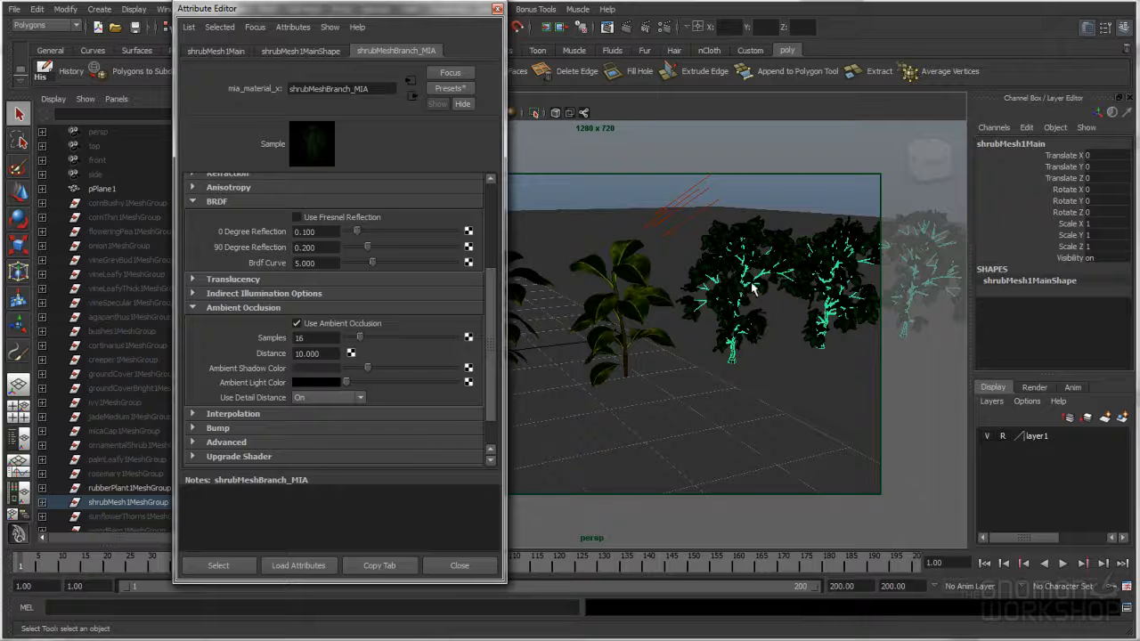
scroll(491, 360, up, 1)
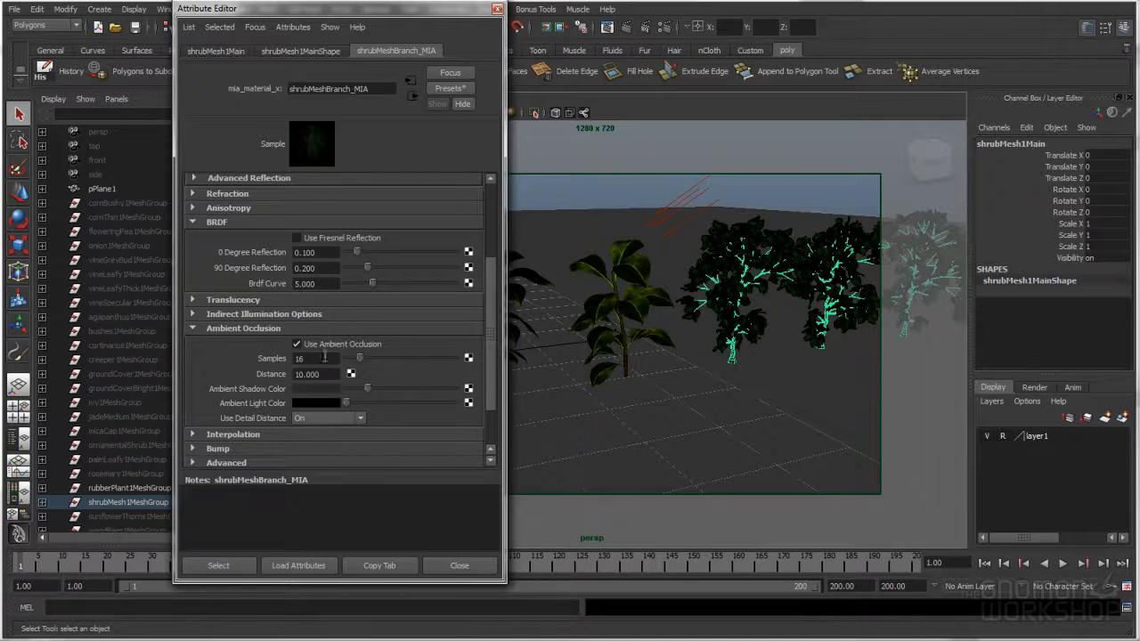
click(233, 328)
drag(497, 365, 492, 291)
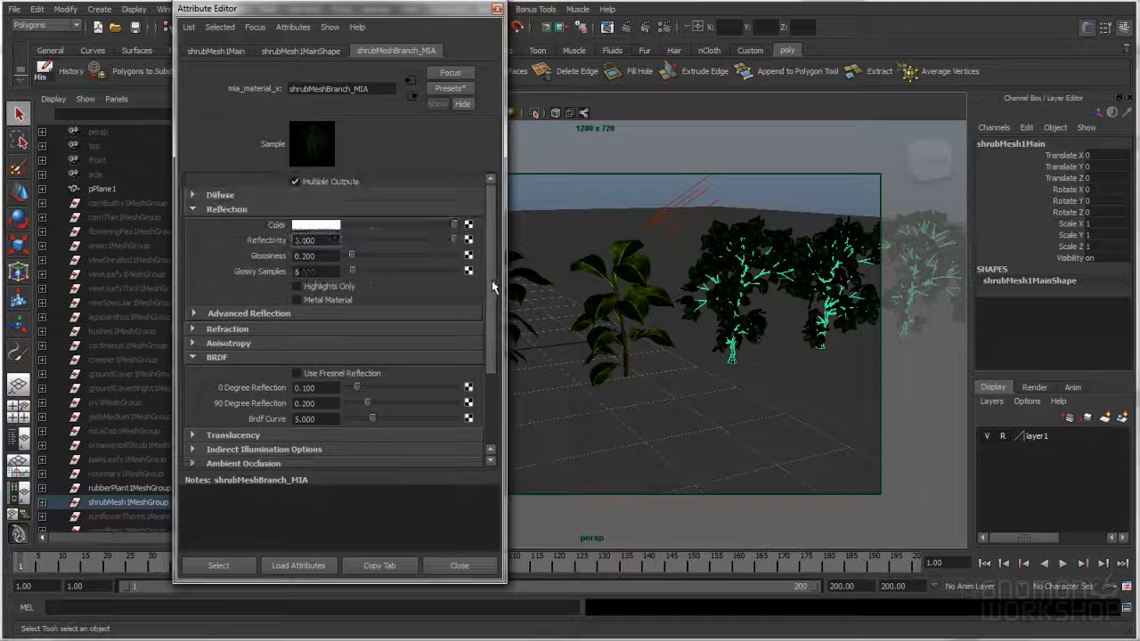
click(305, 256)
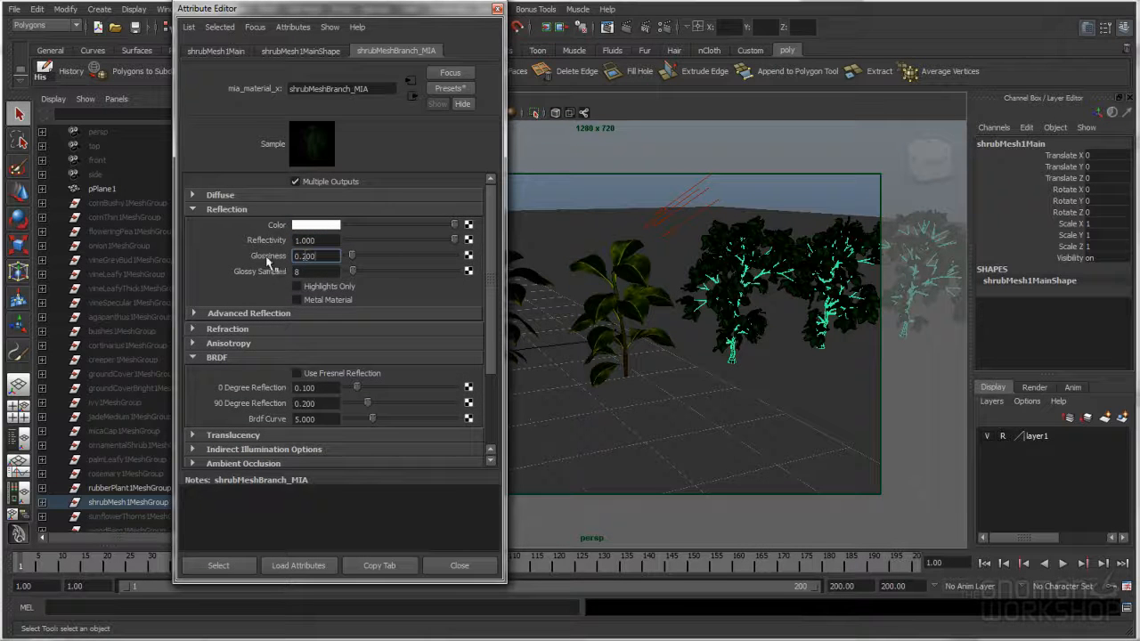
mouse_move(283, 259)
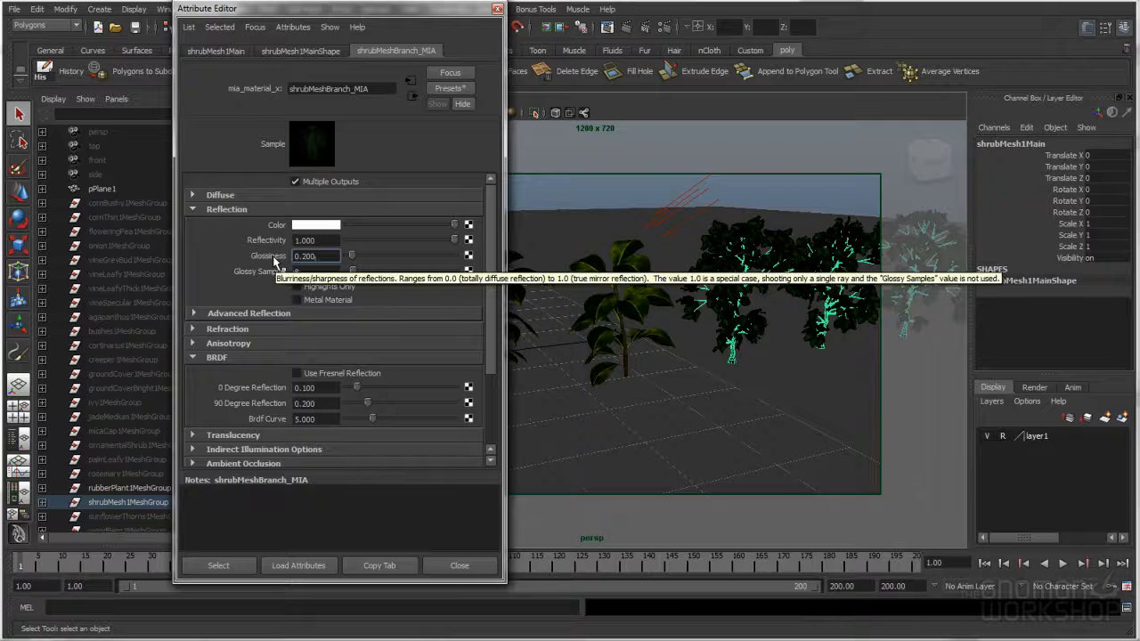
click(332, 271)
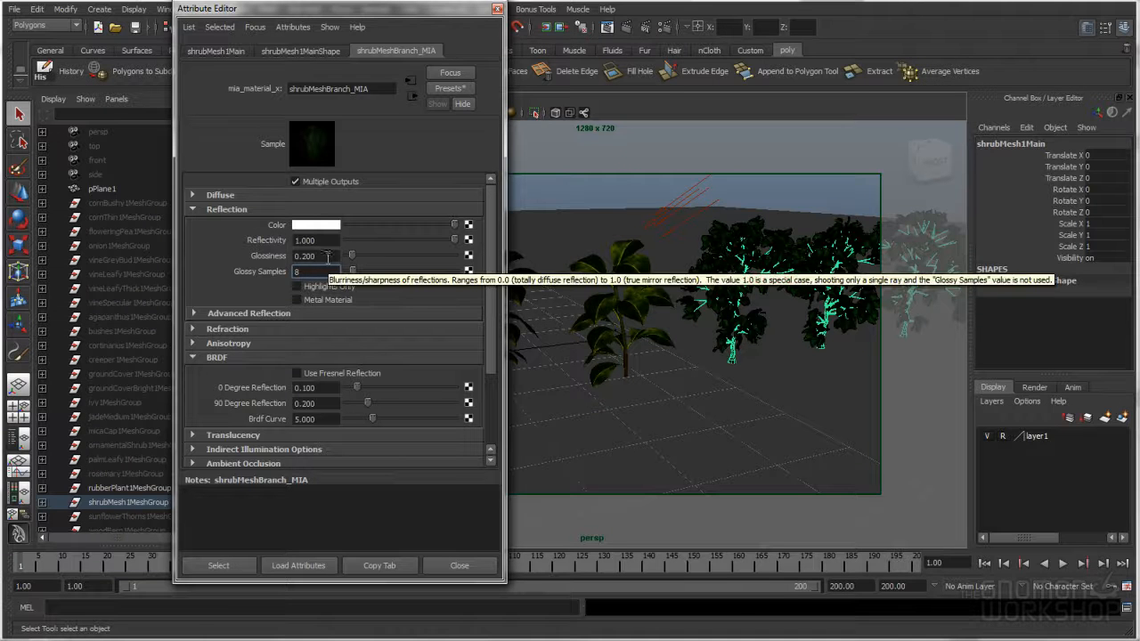
click(322, 255)
click(317, 272)
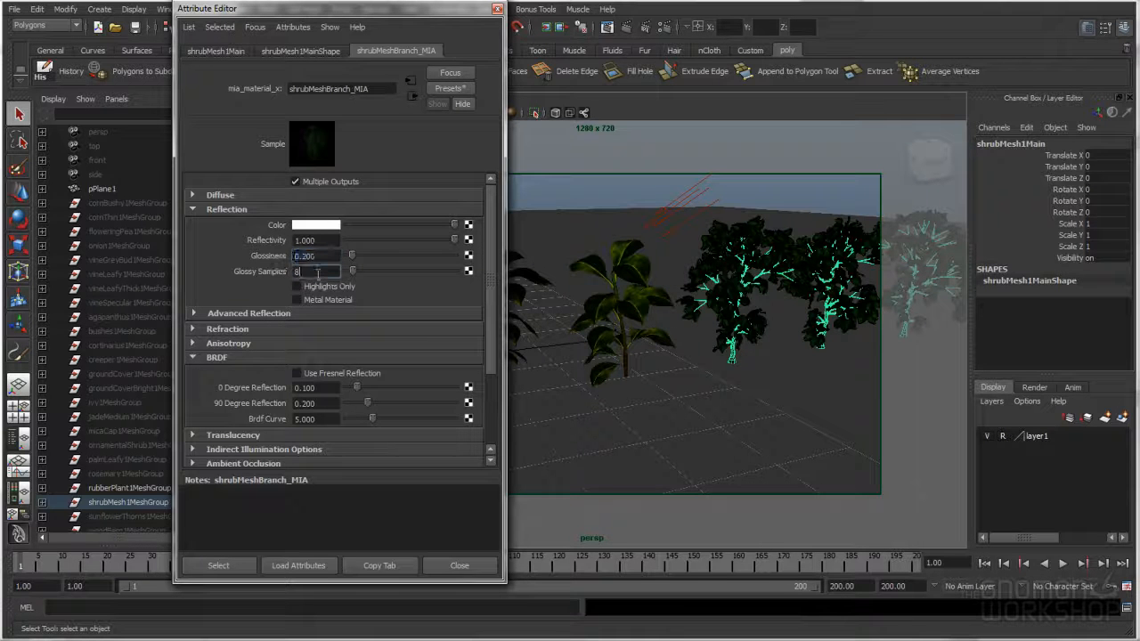
mouse_move(351, 272)
mouse_down()
mouse_move(376, 273)
mouse_move(360, 273)
mouse_up()
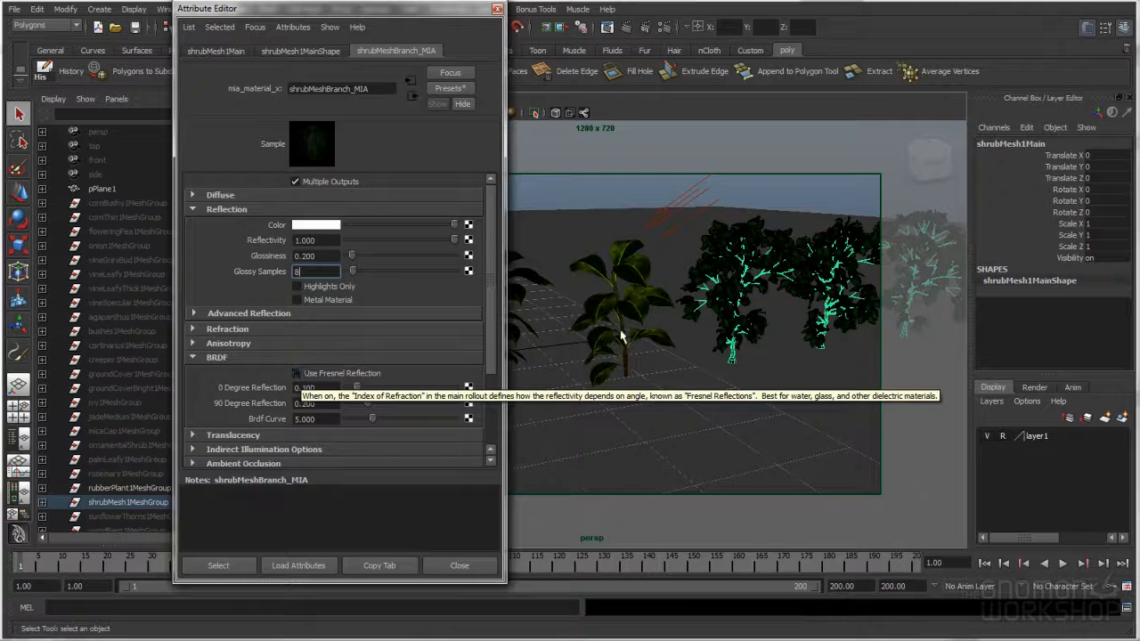
Set the rubber plant stem material's diffuse Roughness to about 0.07, Reflectivity to 1 and Glossiness to about 0.22.
click(627, 376)
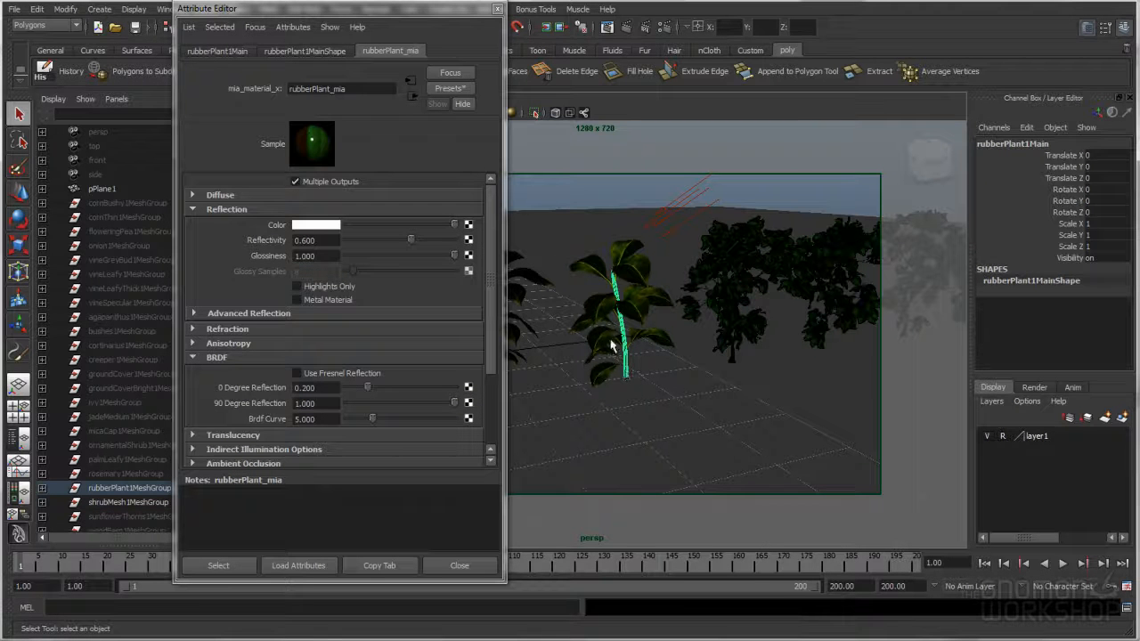
click(235, 195)
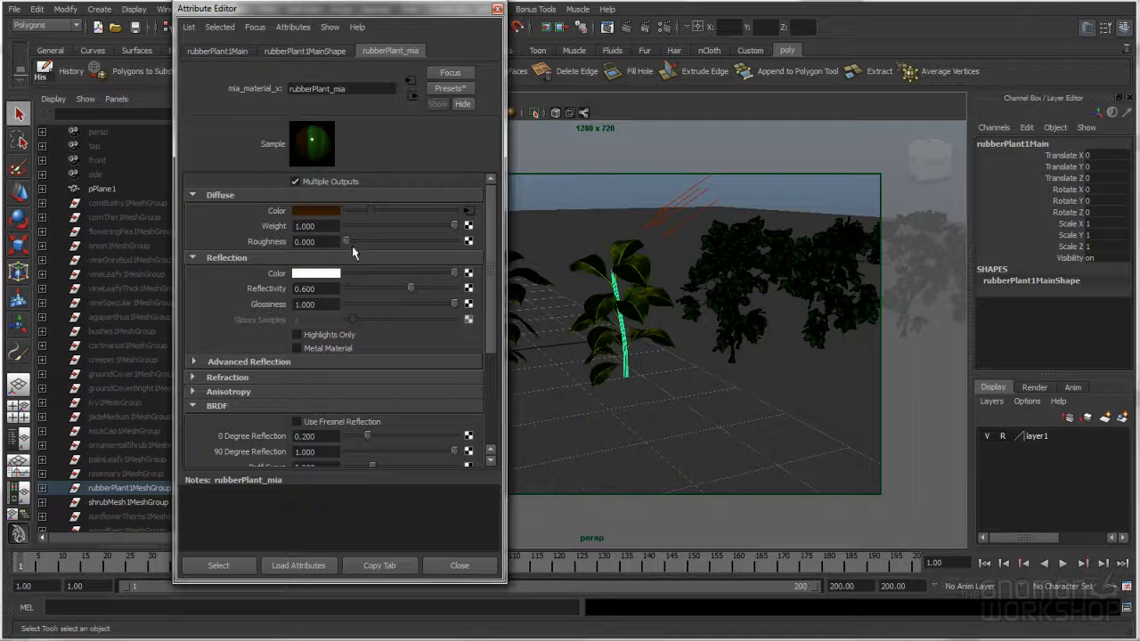
drag(347, 241, 354, 242)
click(411, 288)
drag(435, 291, 355, 307)
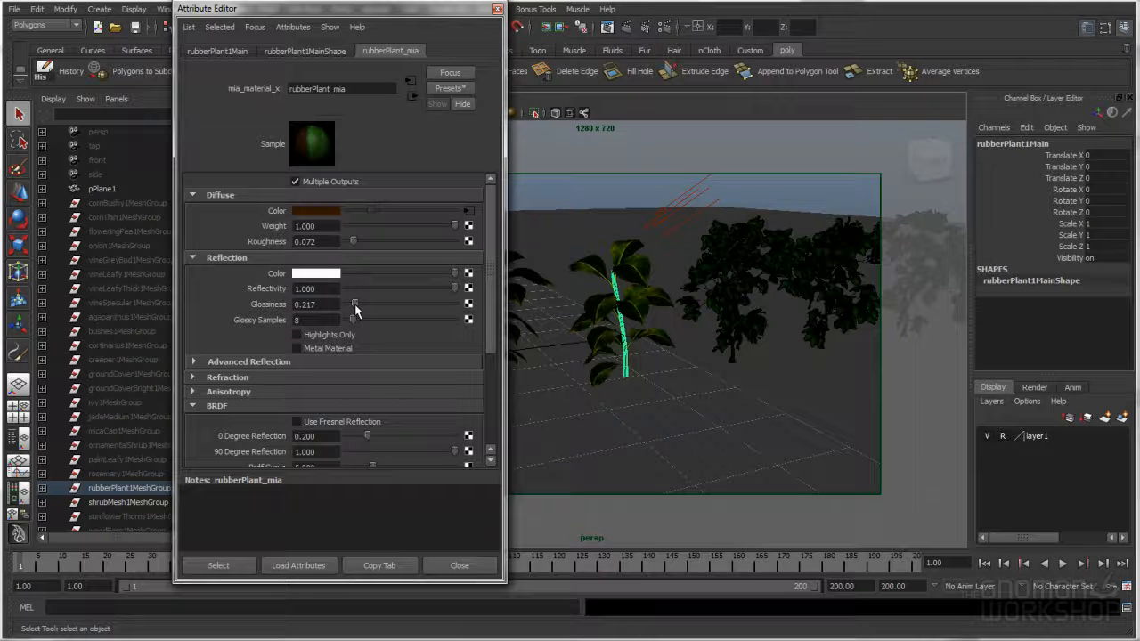
Set the stem material's BRDF 0 Degree Reflection to 0.1 and 90 Degree Reflection to 0.2, and enable Use Ambient Occlusion.
scroll(446, 369, down, 5)
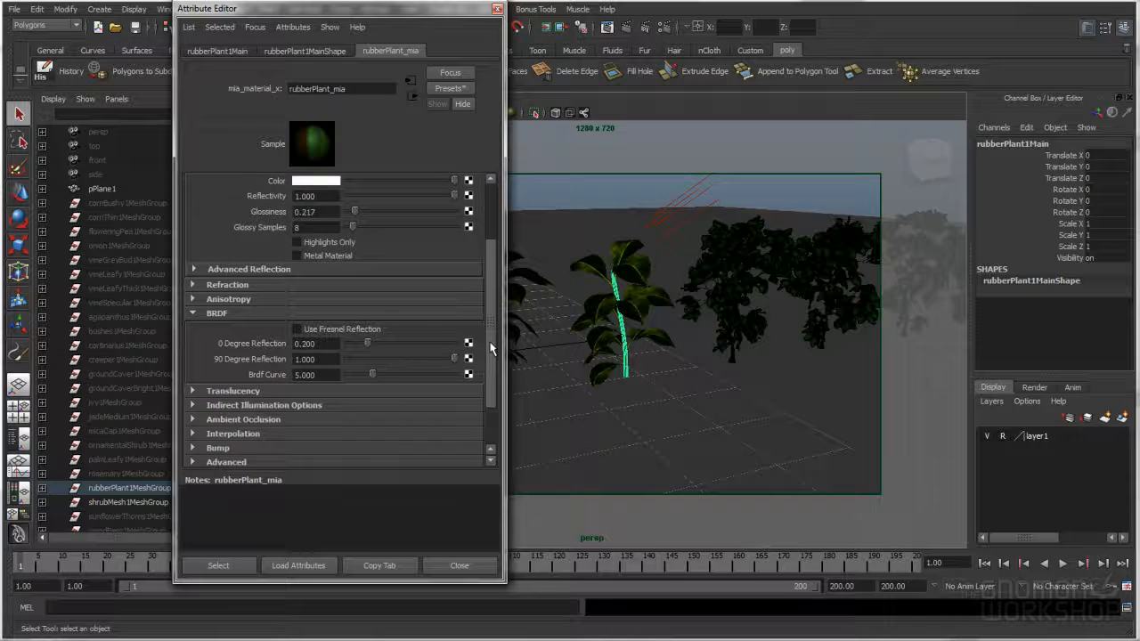
click(331, 282)
text(0.1)
key(Return)
click(329, 298)
text(0.2)
key(Return)
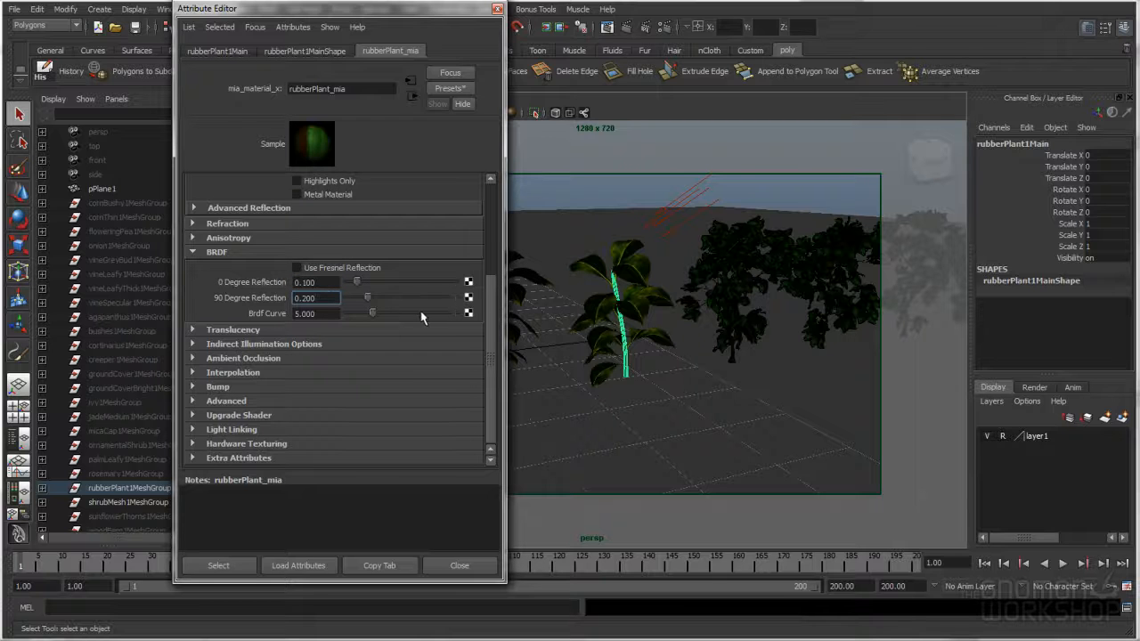
click(253, 358)
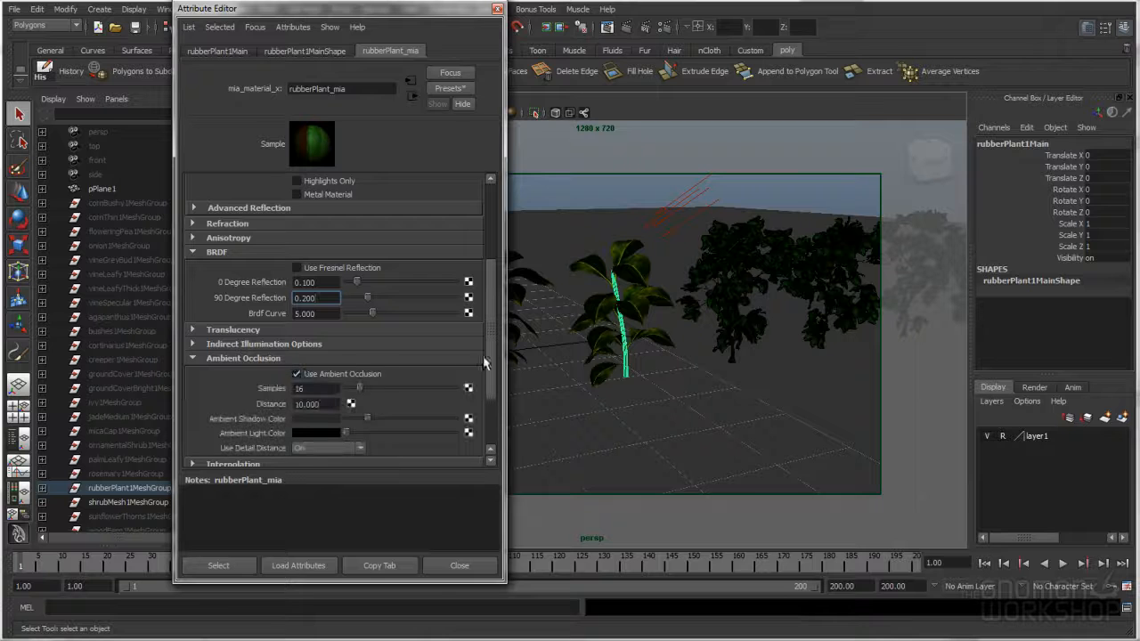
drag(495, 343, 497, 242)
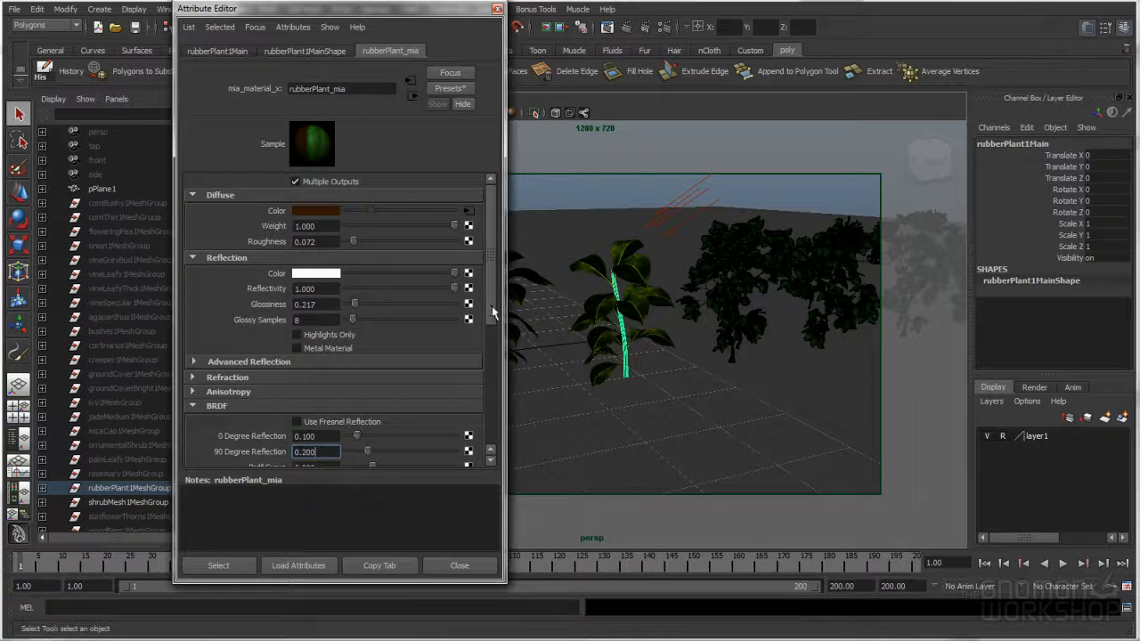
Select the rubber plant leaves and set their material's Reflectivity to 1 and Glossiness to about 0.5.
click(628, 296)
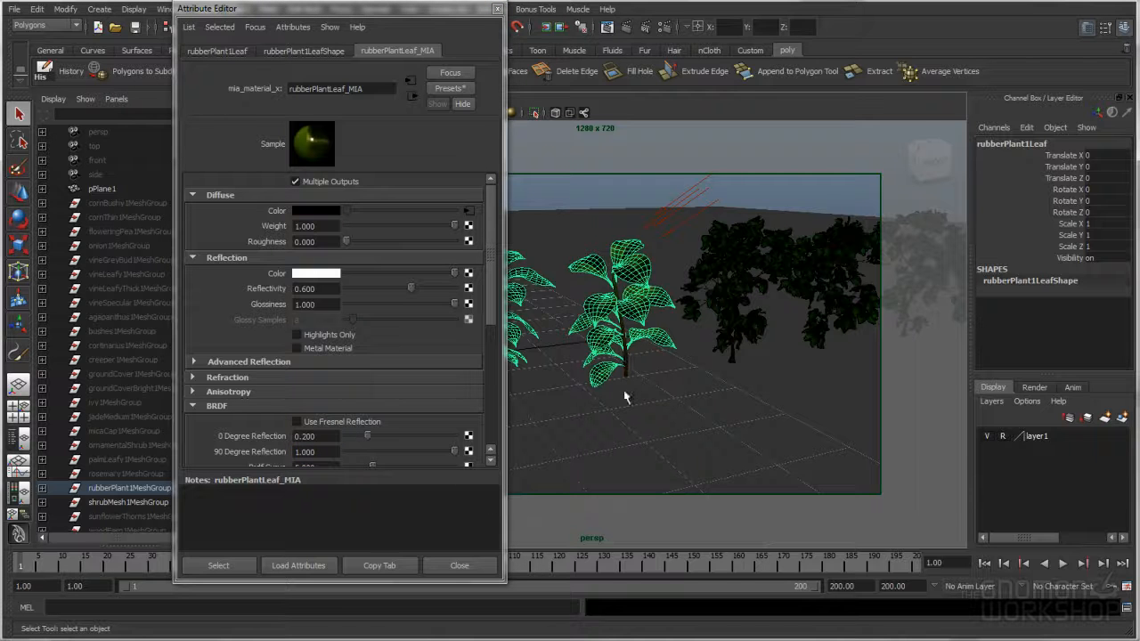
click(491, 245)
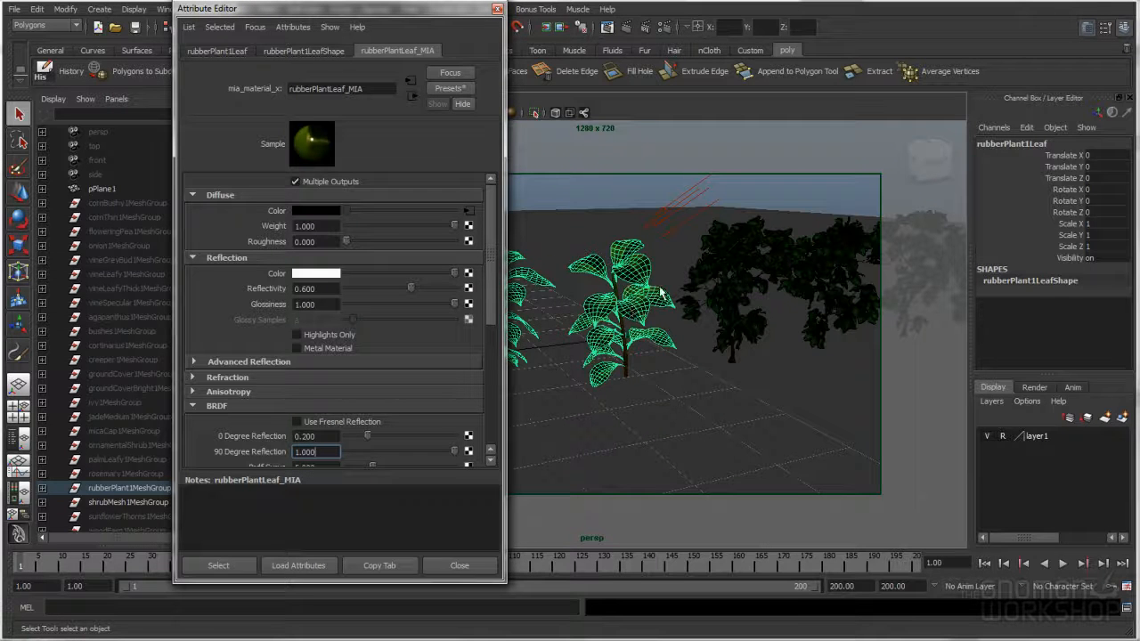
click(570, 243)
click(636, 276)
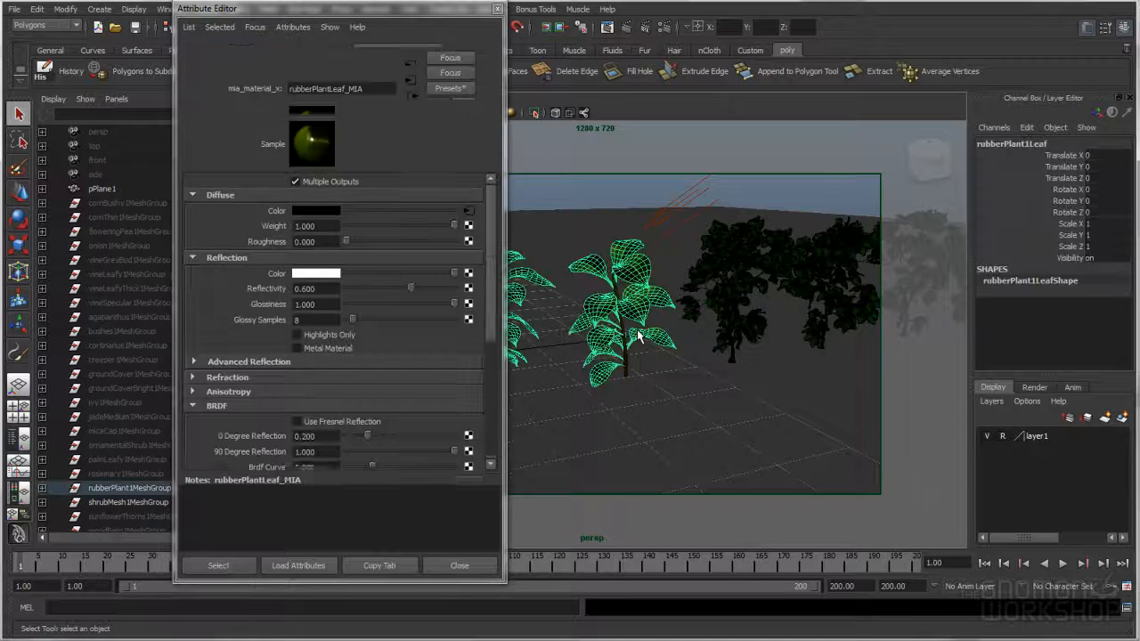
drag(411, 288, 456, 288)
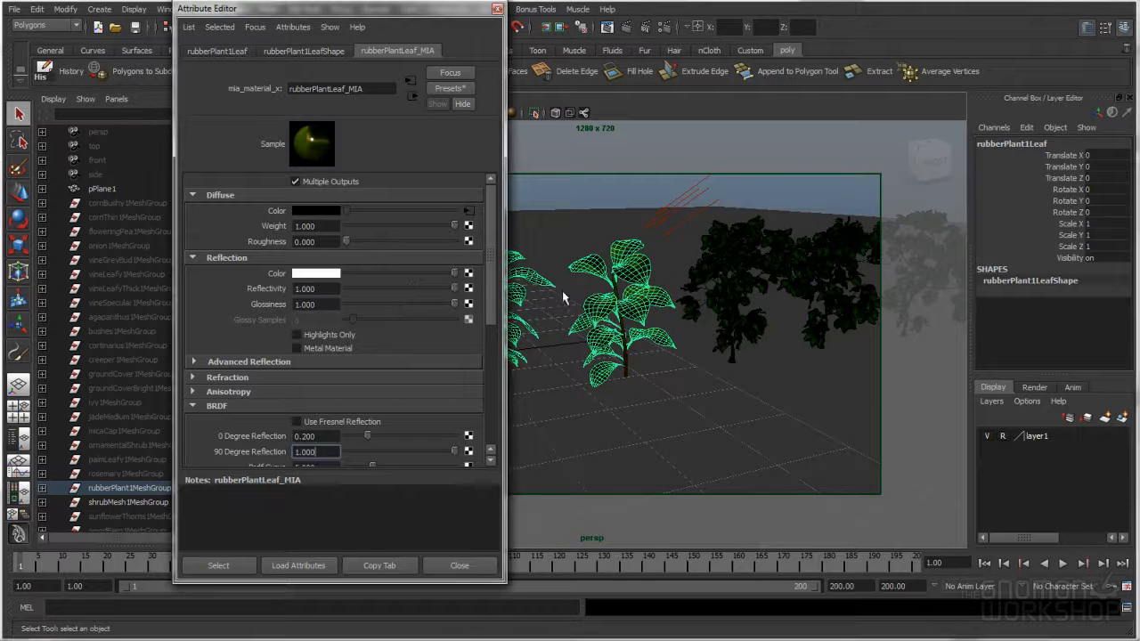
scroll(488, 299, down, 1)
click(325, 281)
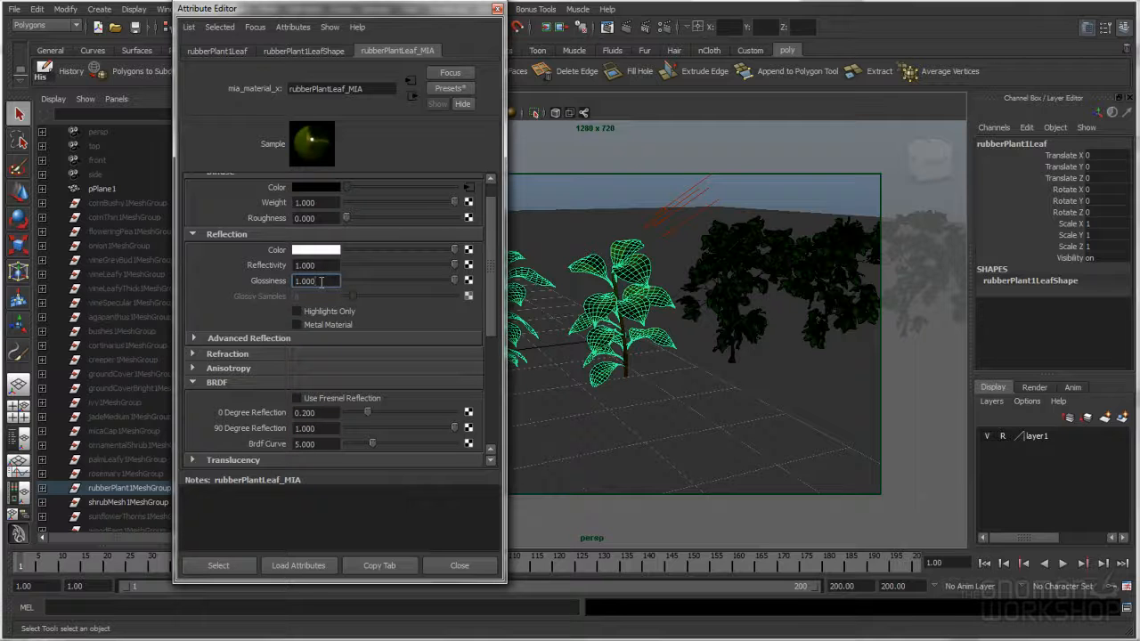
drag(456, 286, 393, 283)
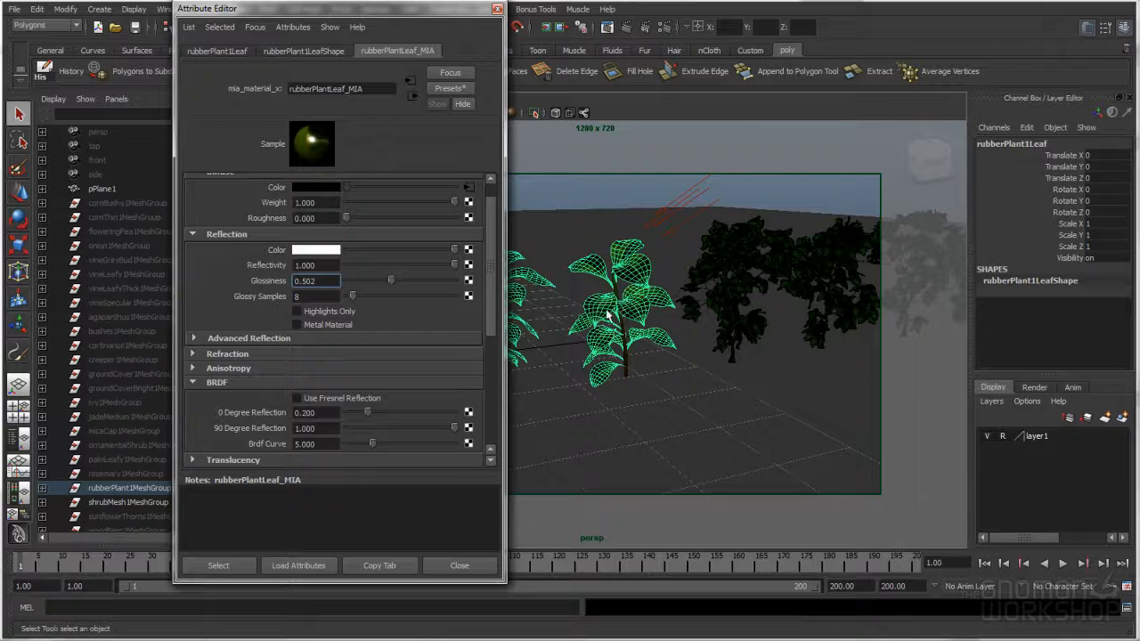
Examine the faces of one rubber plant leaf up close in face mode, then return to object mode and the wide view.
alt+right_drag(613, 308, 652, 309)
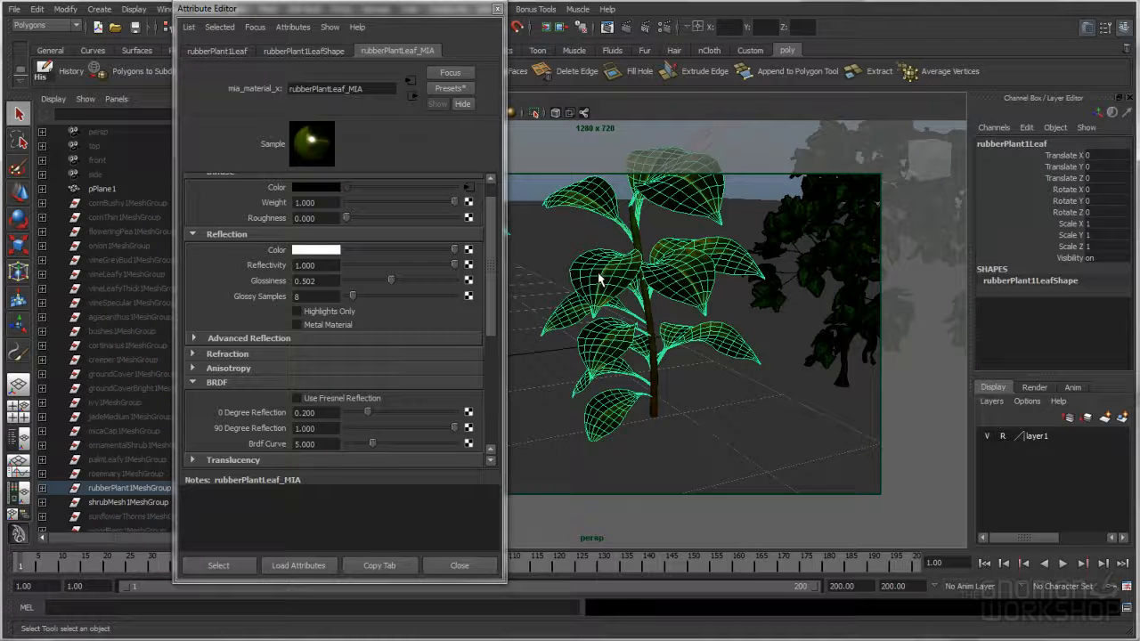
alt+drag(616, 292, 706, 306)
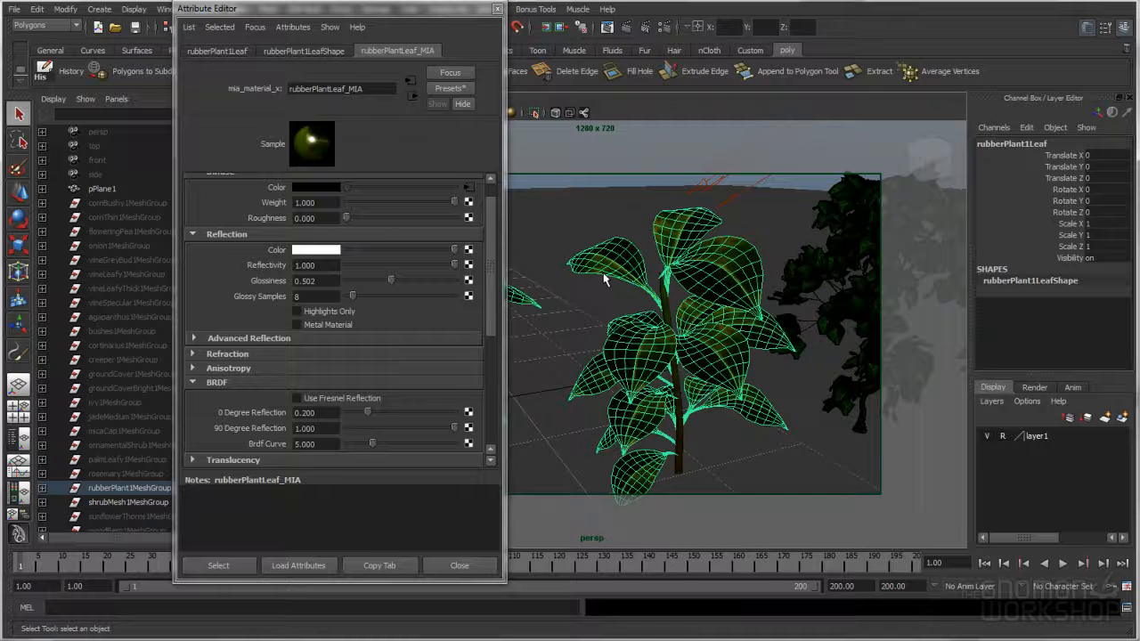
right_drag(606, 265, 555, 237)
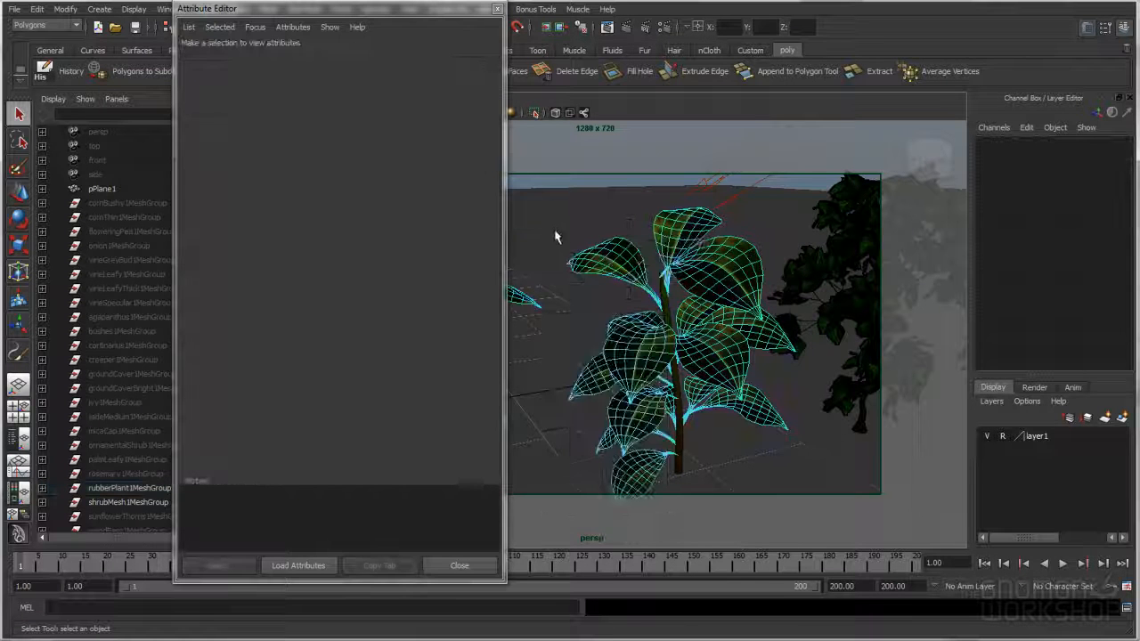
key(f)
mouse_move(628, 295)
alt+mouse_down()
mouse_move(685, 320)
mouse_move(605, 316)
mouse_move(649, 287)
mouse_move(651, 270)
mouse_move(608, 327)
mouse_move(601, 365)
mouse_move(685, 315)
mouse_move(635, 297)
alt+mouse_up()
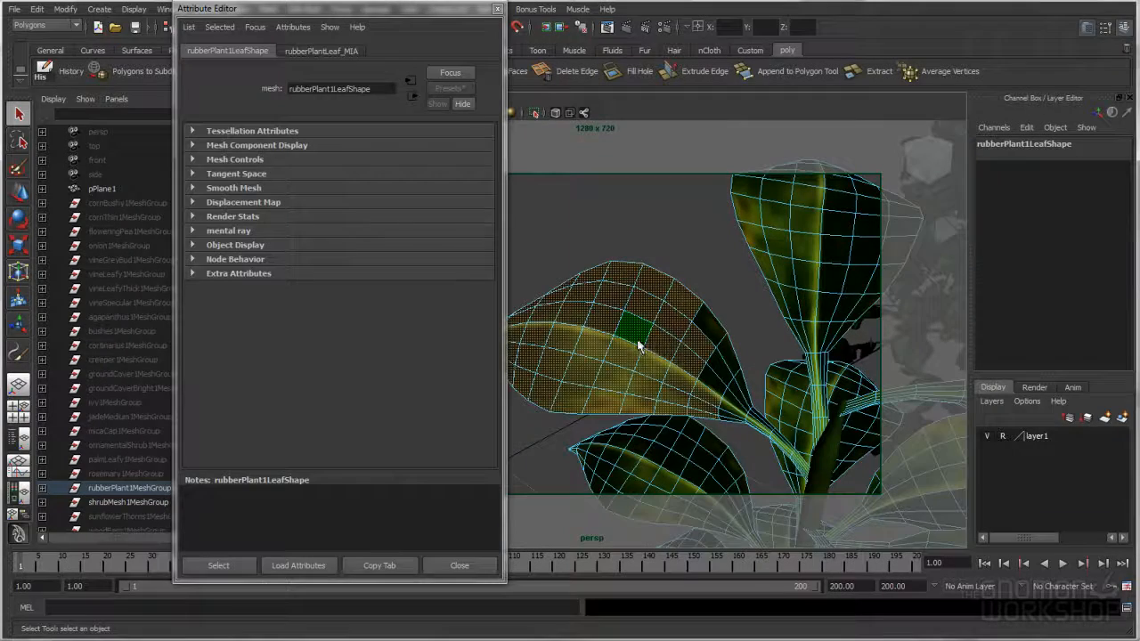
click(497, 9)
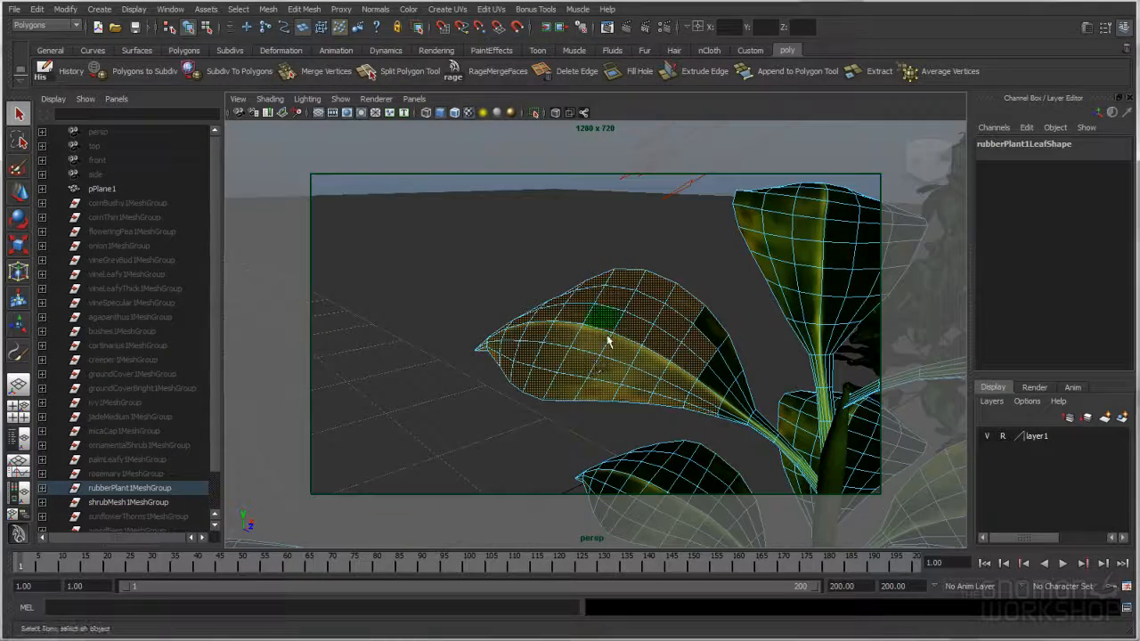
click(625, 349)
alt+drag(633, 354, 569, 381)
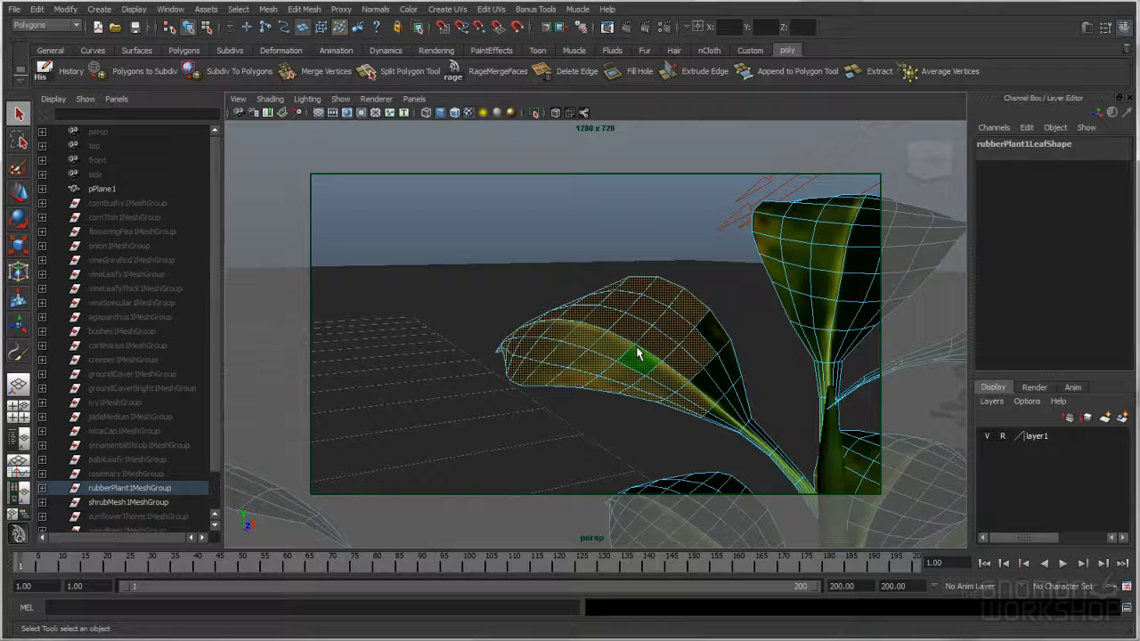
right_drag(635, 356, 704, 331)
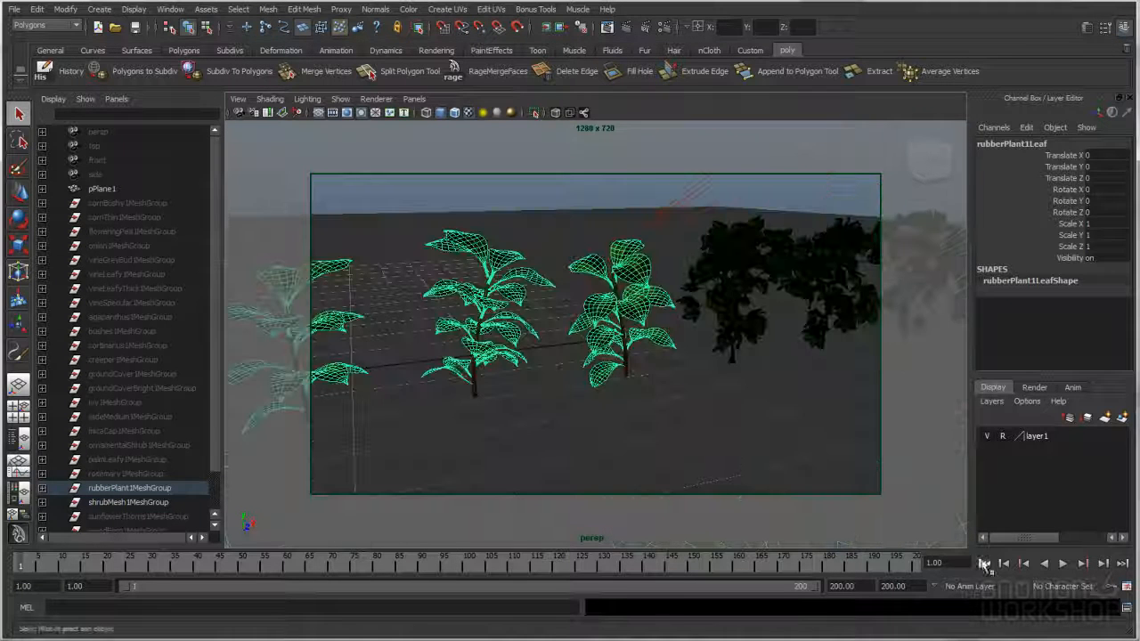
click(616, 403)
right_drag(578, 318, 595, 317)
click(595, 316)
click(565, 401)
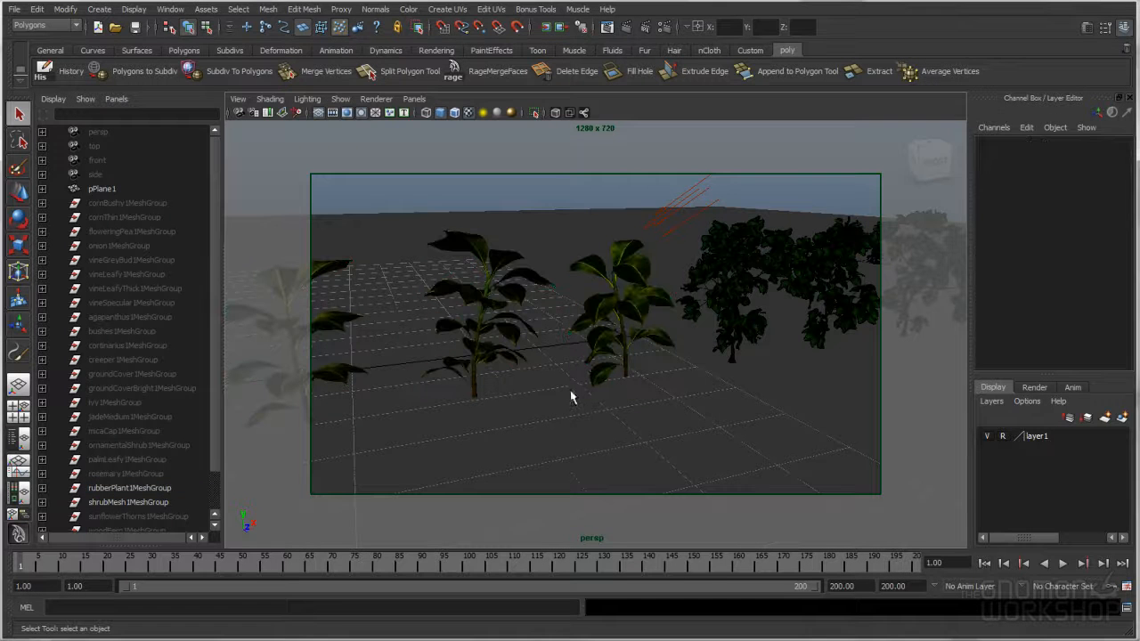
Reselect the rubber plant leaves and turn off Skip Reflection On Inside in their material's Advanced Reflection settings.
click(595, 311)
key(ctrl+a)
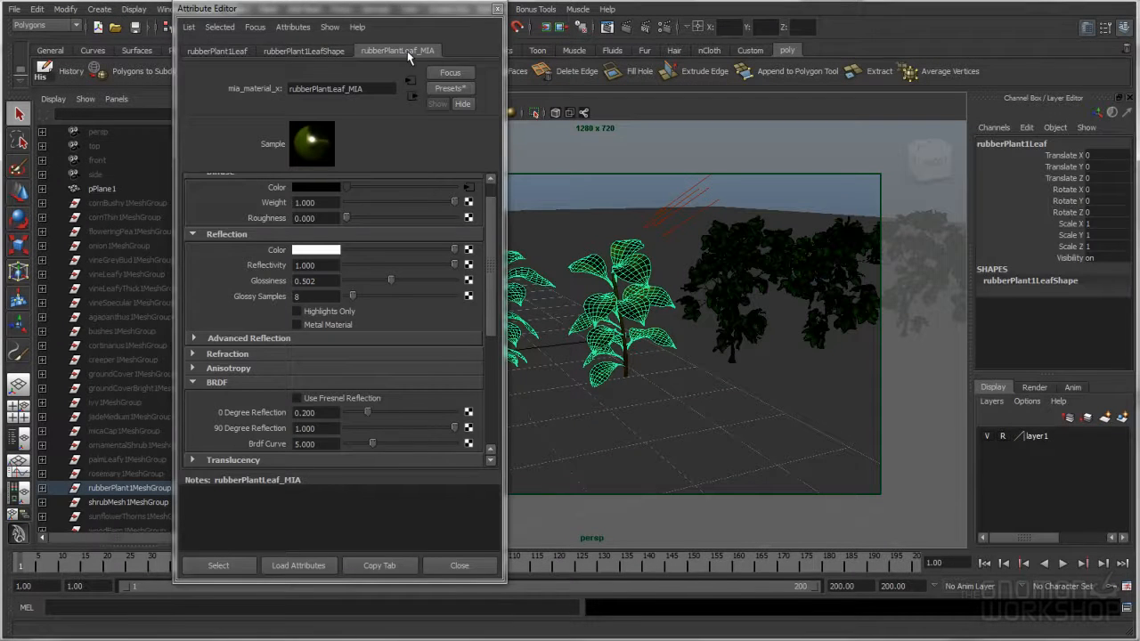
drag(402, 31, 329, 31)
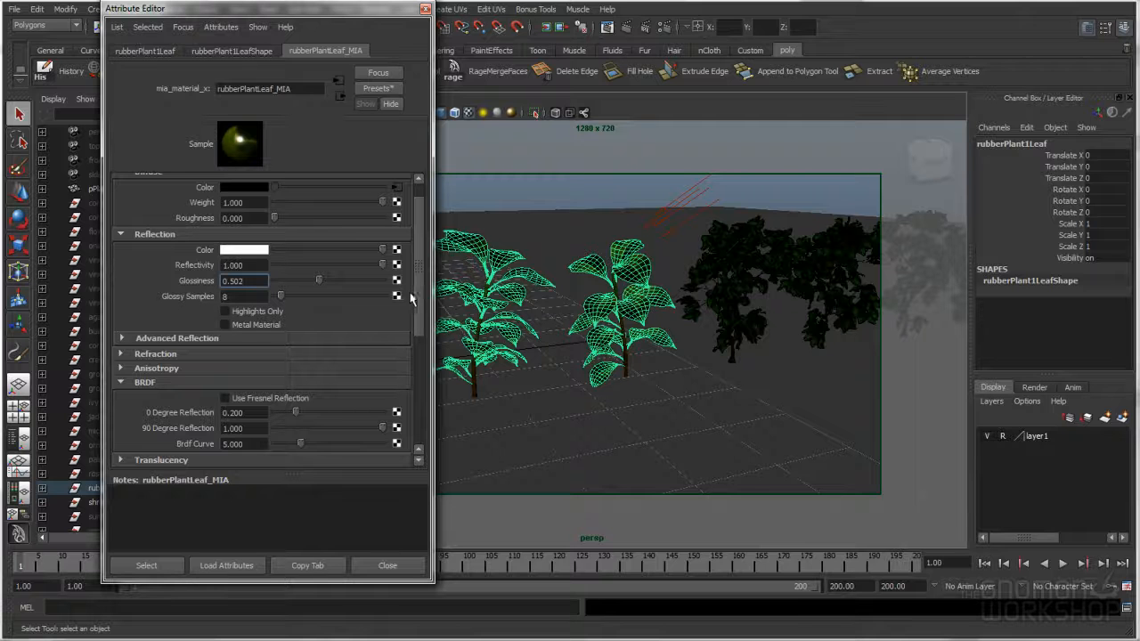
scroll(407, 297, up, 1)
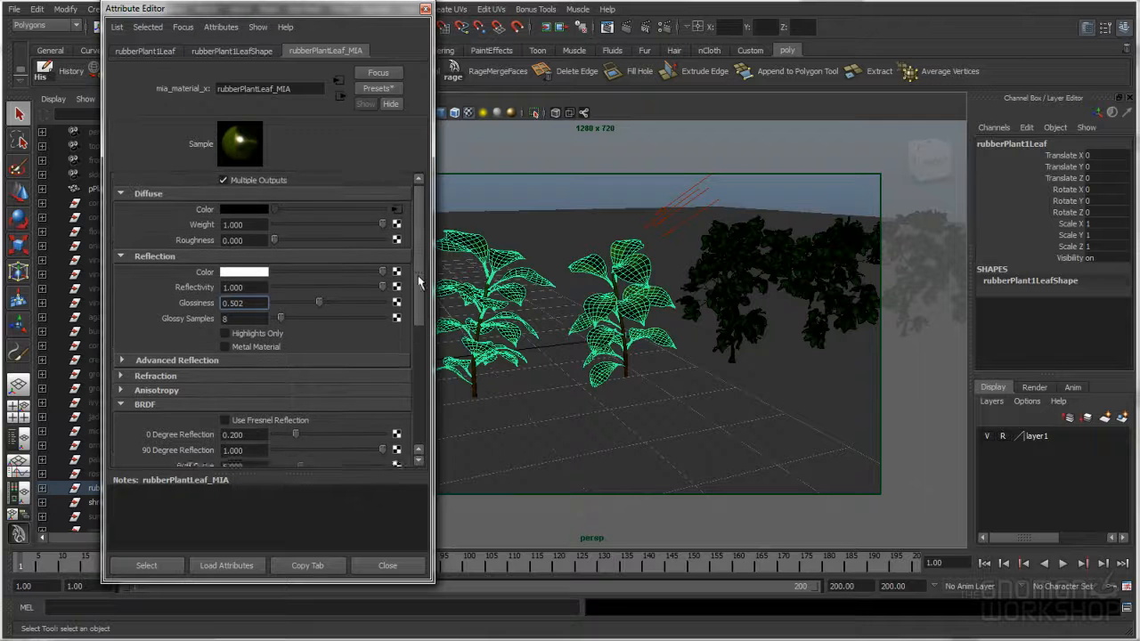
click(163, 364)
scroll(426, 314, down, 3)
drag(426, 314, 425, 313)
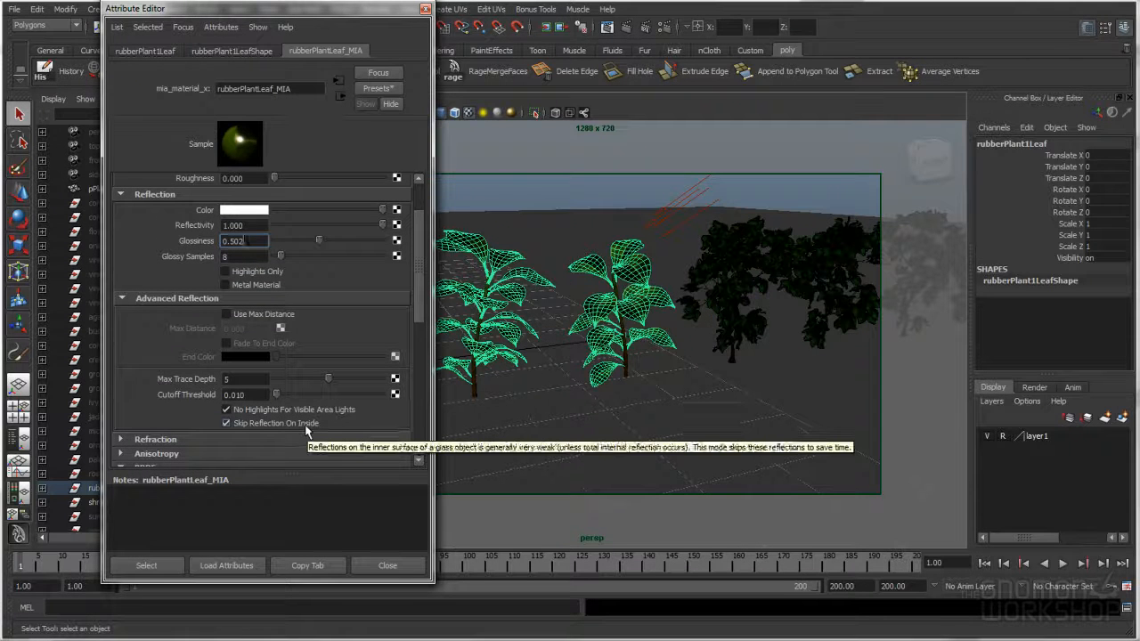
click(227, 424)
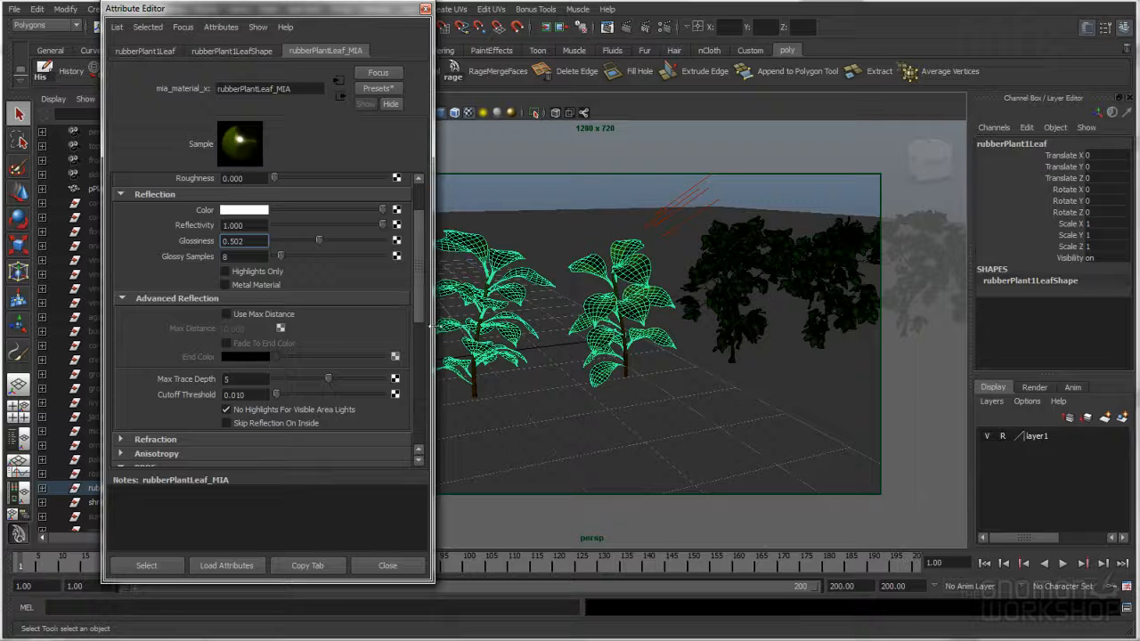
Set the 90 Degree Reflection of the rubber plant leaf material's BRDF to 0.9.
scroll(423, 294, up, 1)
scroll(423, 294, up, 1)
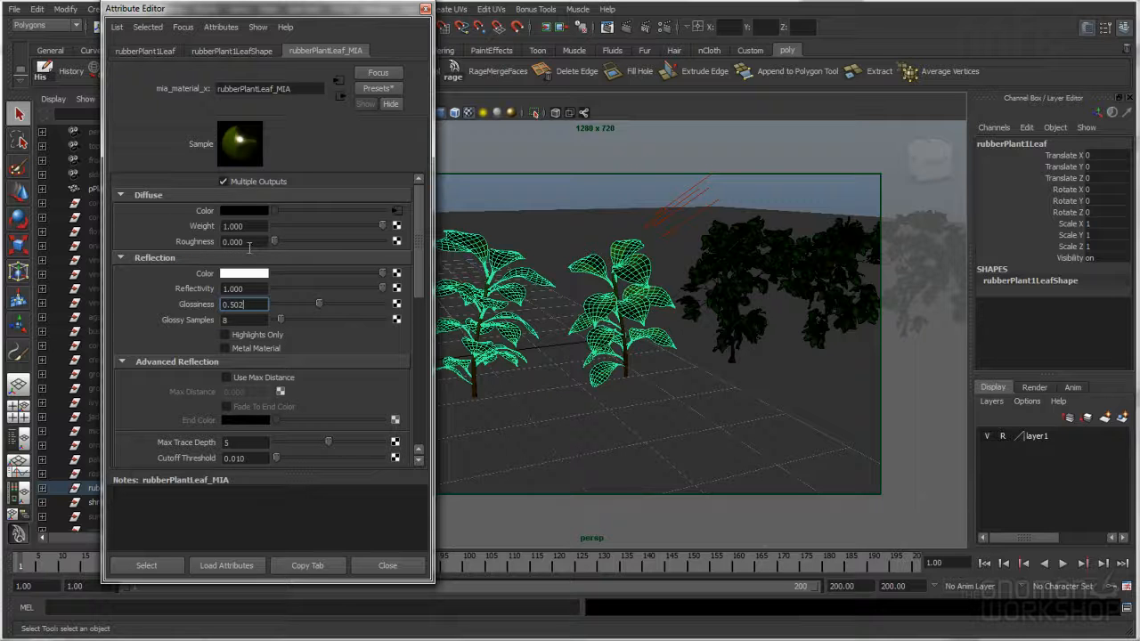
click(254, 242)
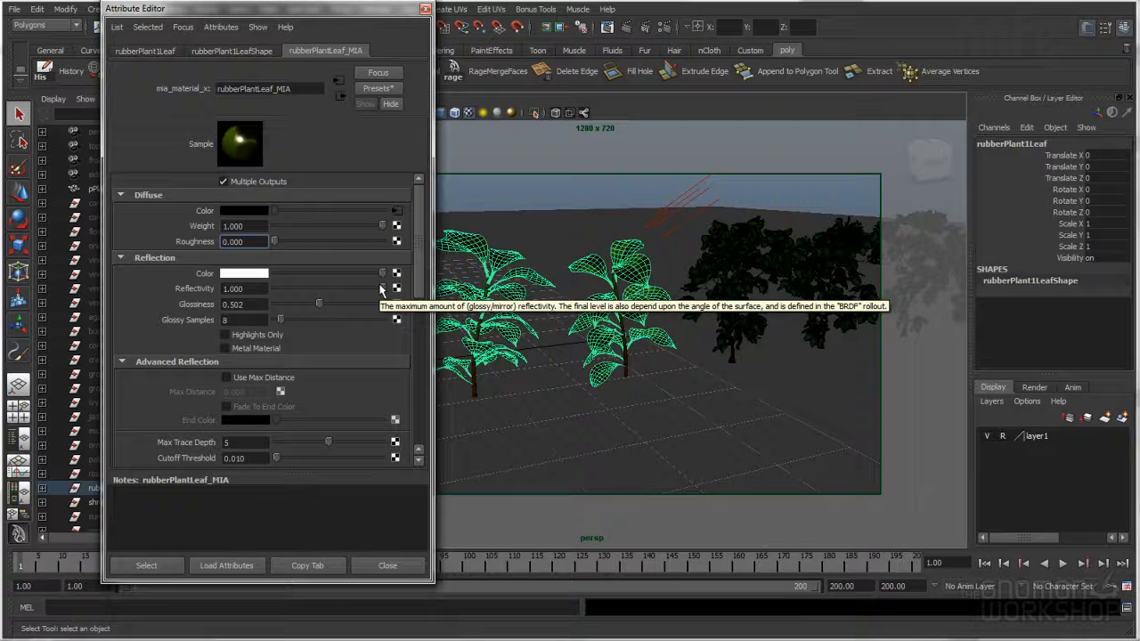
drag(425, 281, 425, 359)
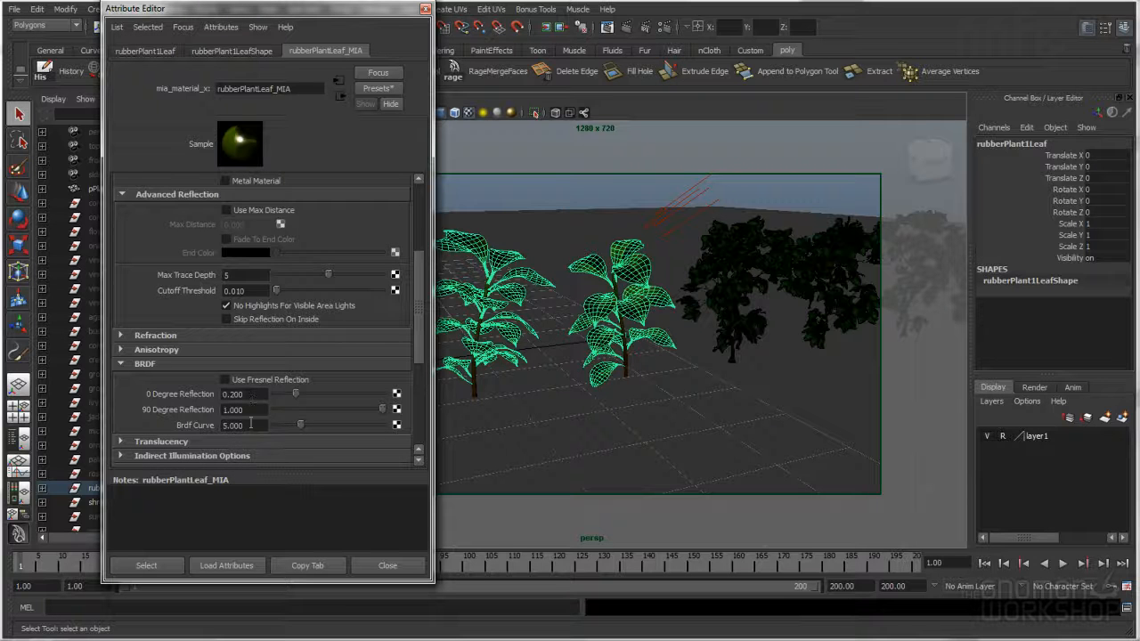
click(257, 395)
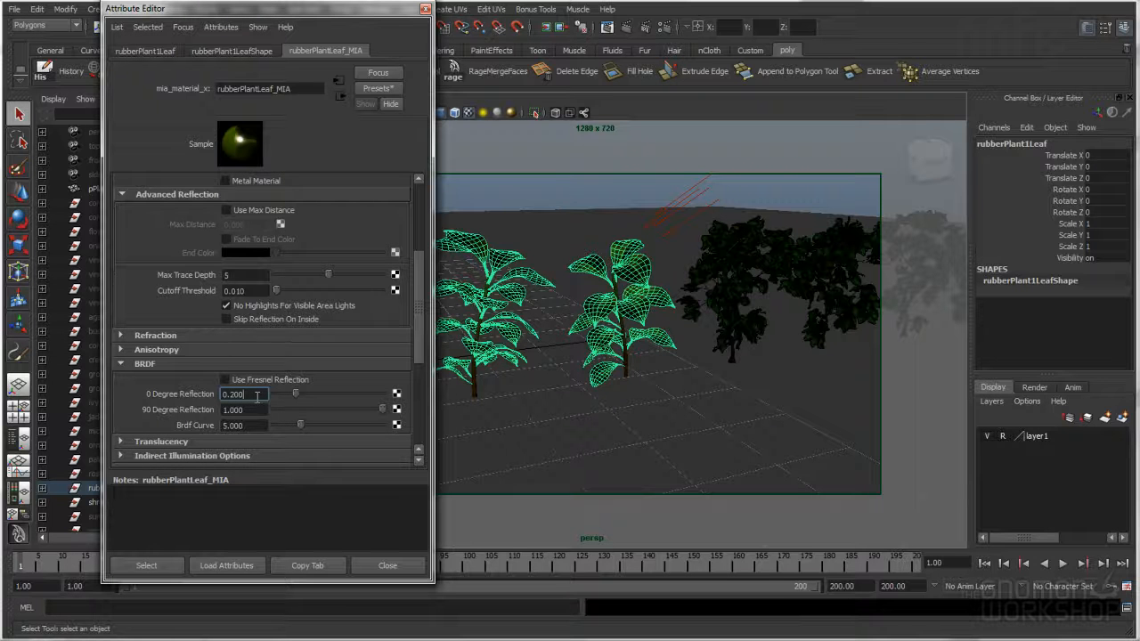
click(254, 396)
click(255, 410)
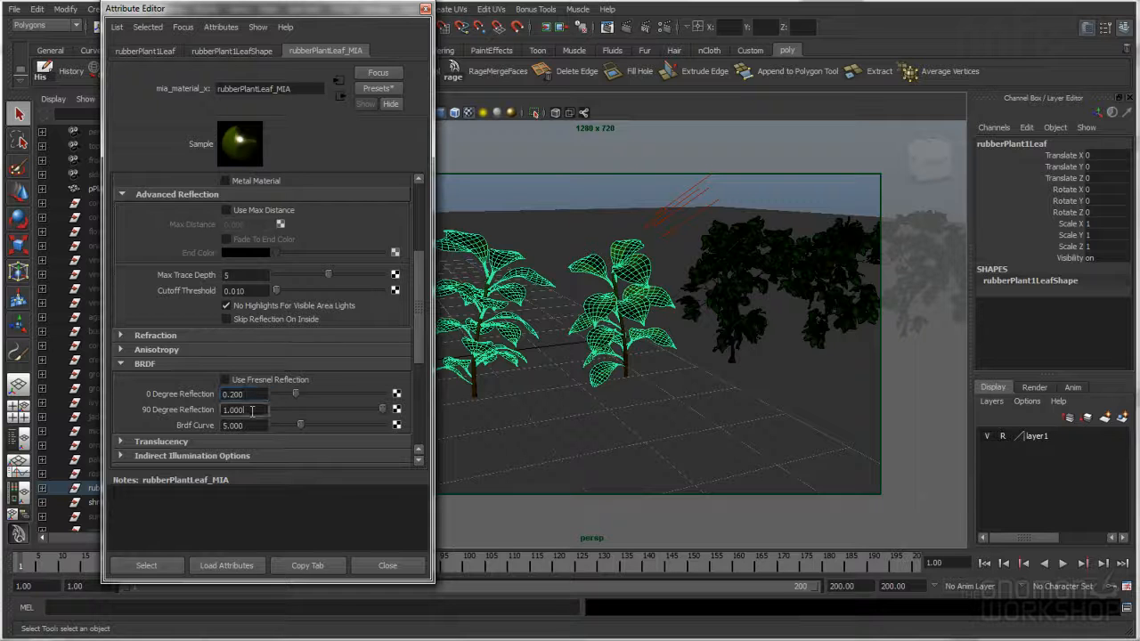
double_click(255, 409)
text(0.900)
key(Return)
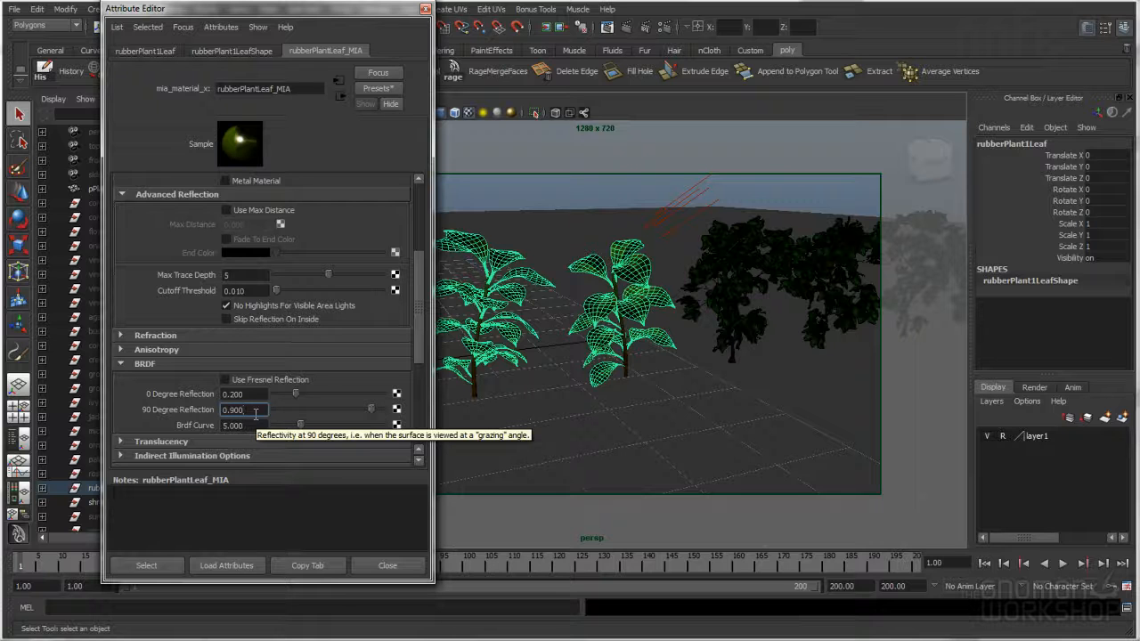
Review the rubber plant leaf material's BRDF reflection values alongside its Glossiness setting.
click(262, 393)
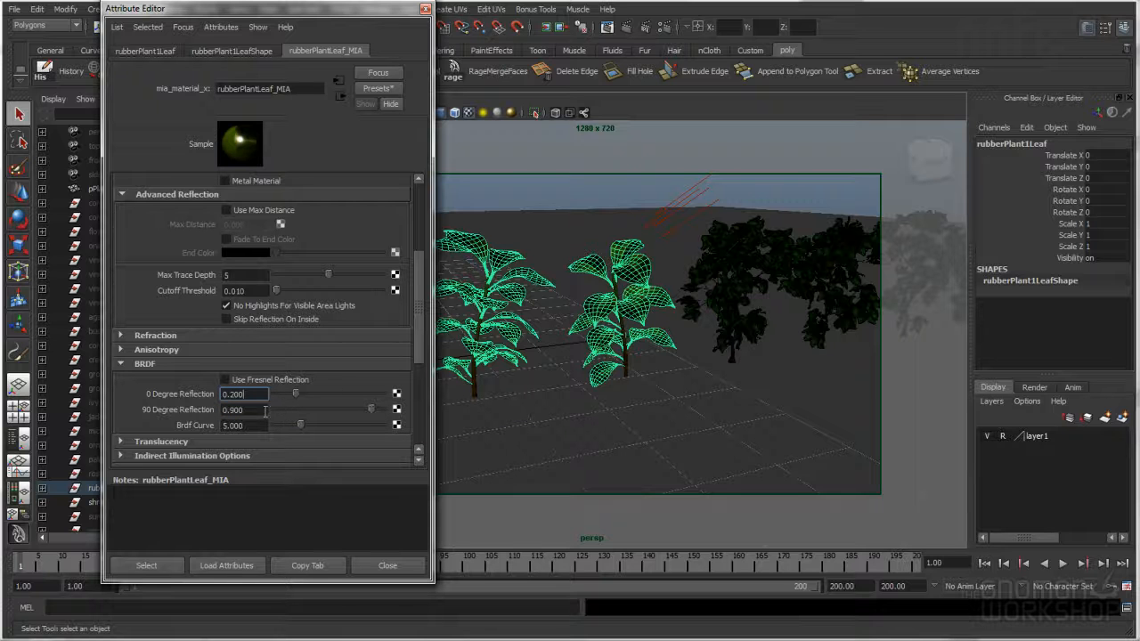
click(251, 409)
click(253, 394)
drag(415, 356, 419, 254)
click(248, 305)
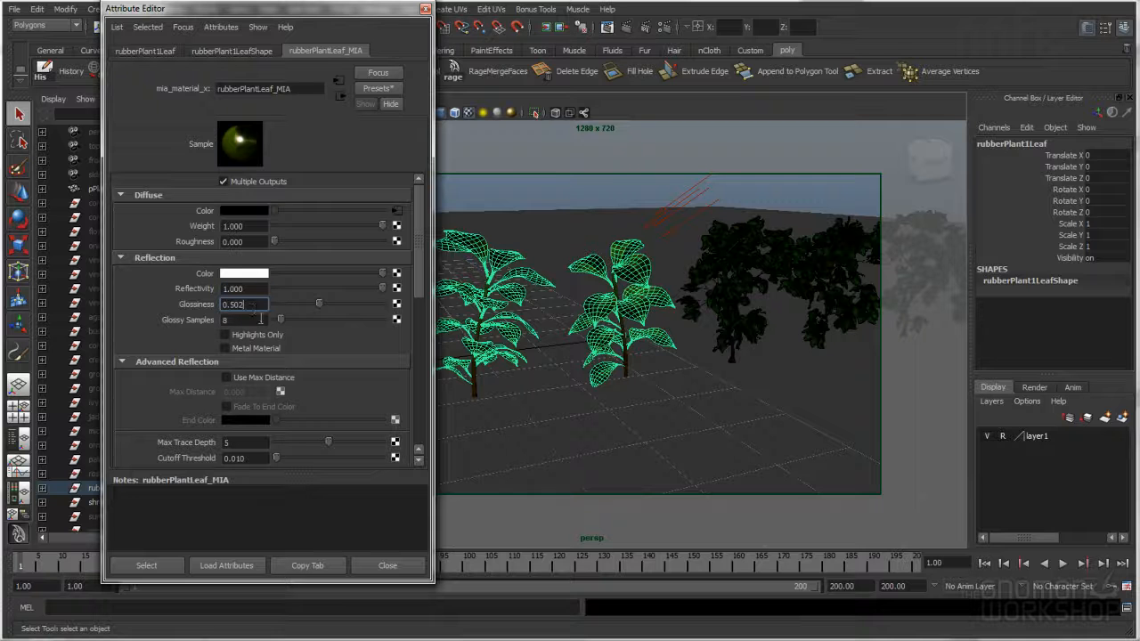
drag(418, 286, 421, 392)
scroll(328, 396, up, 3)
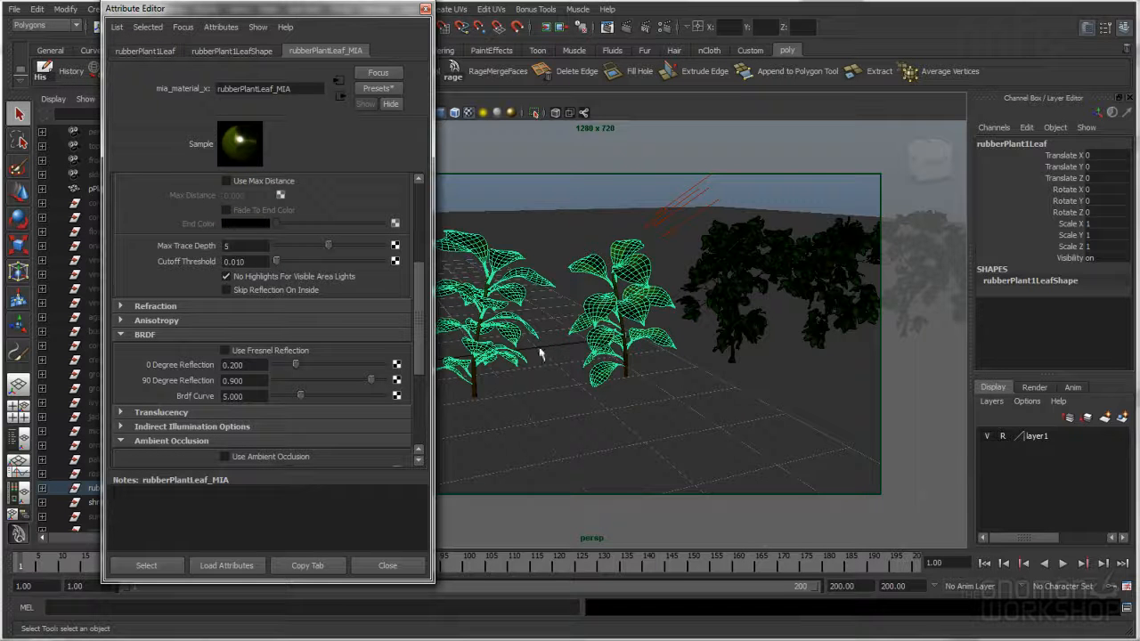
Select the shrub leaves and set their material's Reflectivity to 1 and Glossiness to about 0.51, with Skip Reflection On Inside turned off.
click(698, 285)
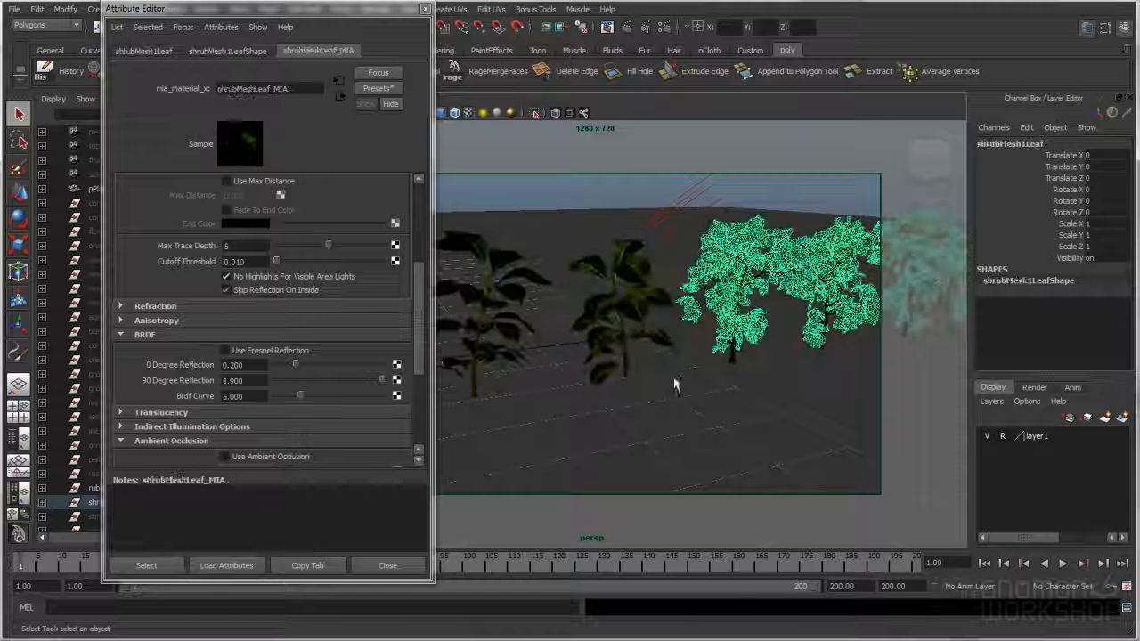
scroll(419, 298, up, 5)
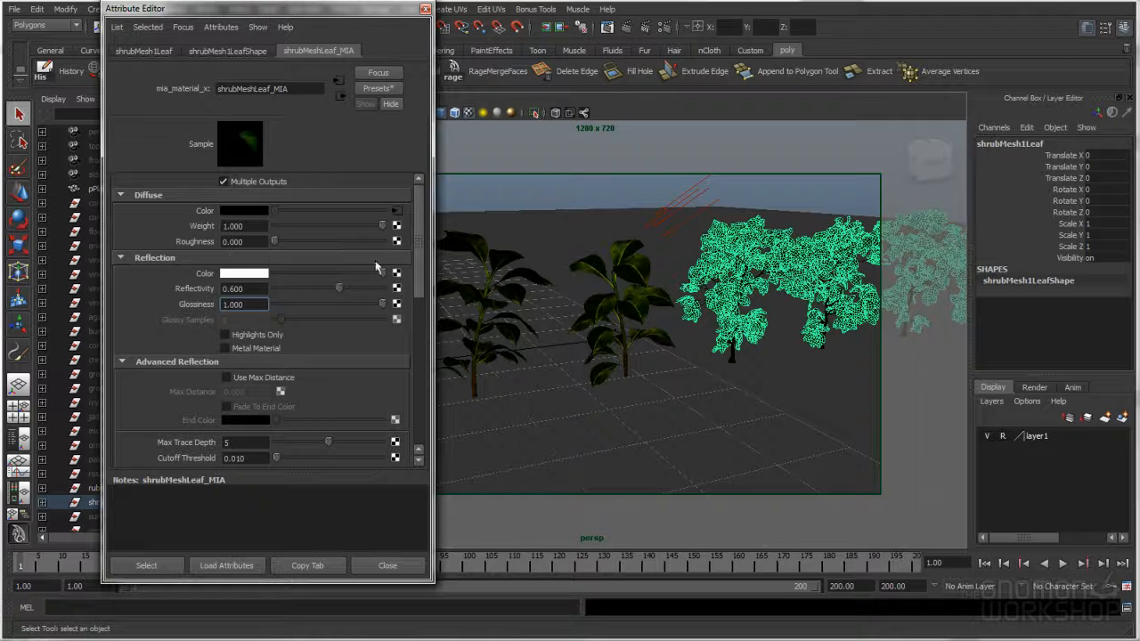
drag(343, 289, 323, 315)
drag(421, 280, 420, 313)
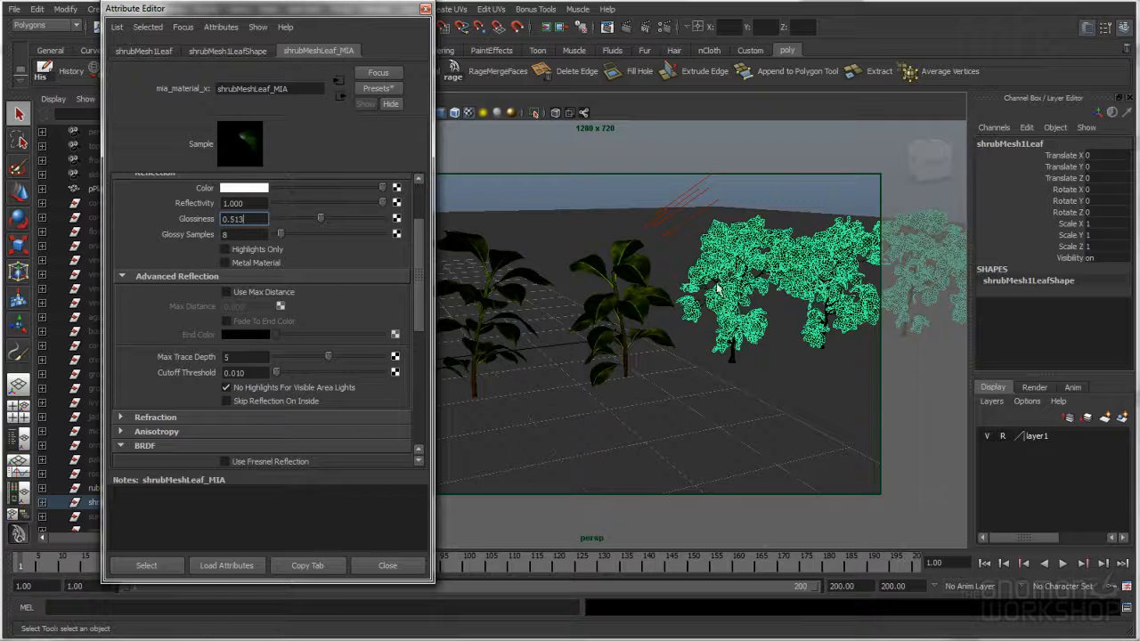
Set the shrub leaf material's BRDF 90 Degree Reflection to 0.9 and enable Use Ambient Occlusion.
drag(419, 285, 420, 325)
click(265, 389)
text(0.9)
key(Return)
click(265, 374)
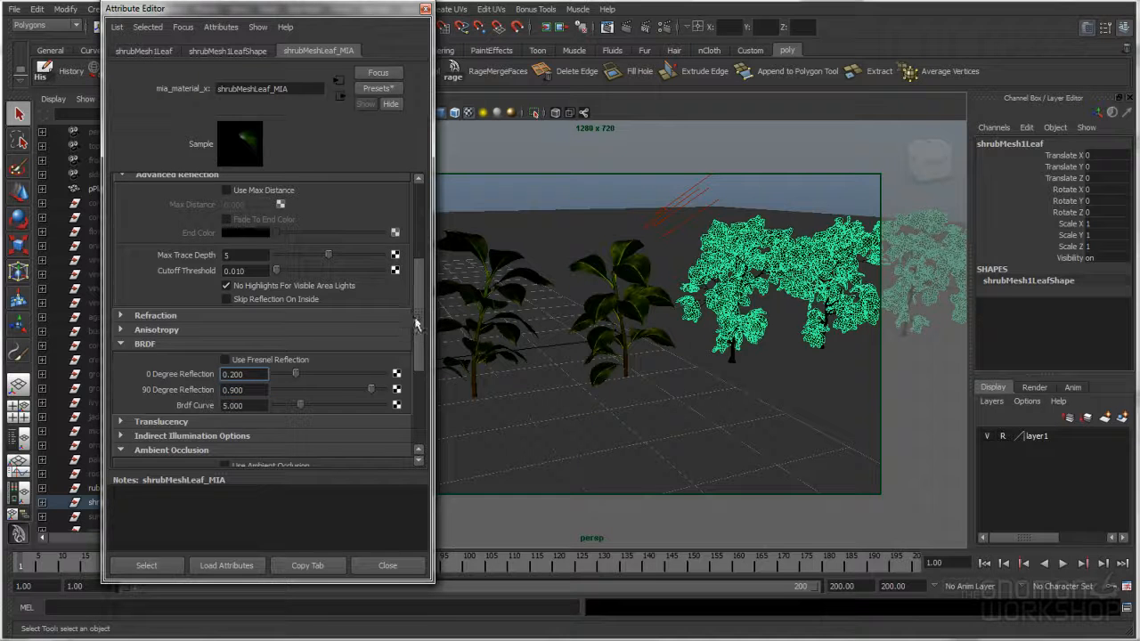
drag(416, 324, 416, 342)
click(226, 413)
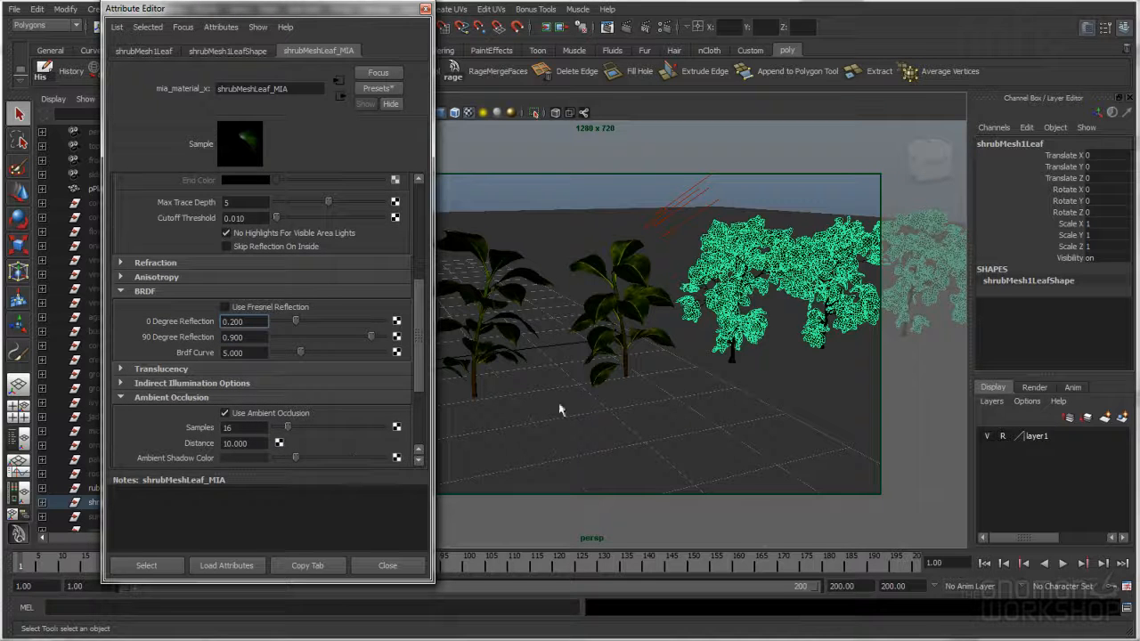
Reselect the rubber plant leaves and enable Use Ambient Occlusion in their material.
click(637, 280)
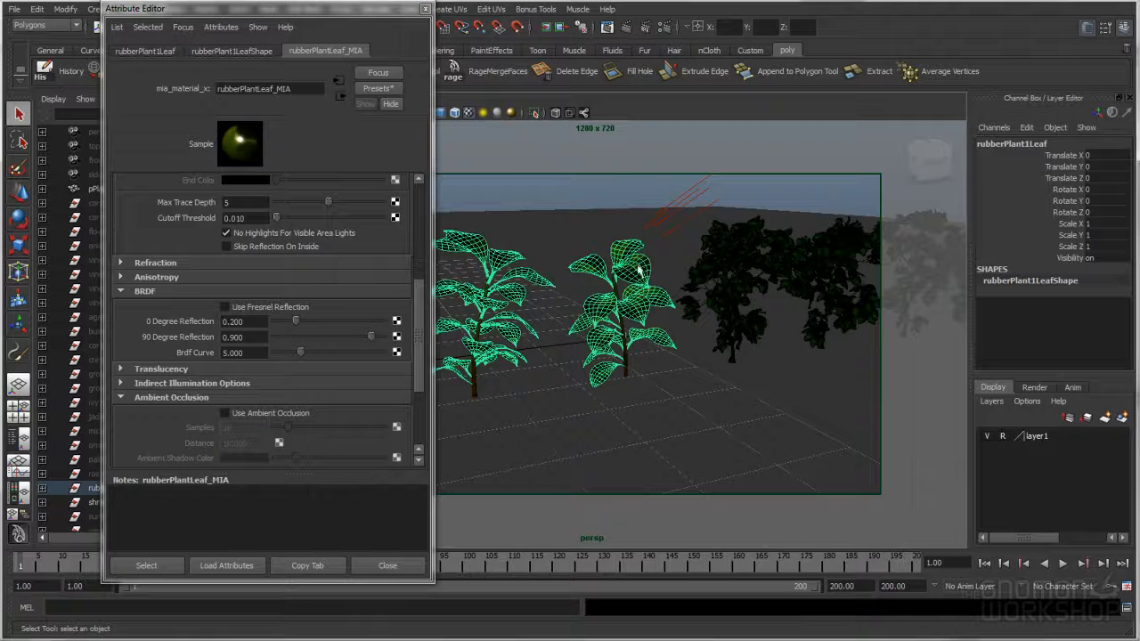
click(227, 413)
drag(425, 386, 427, 263)
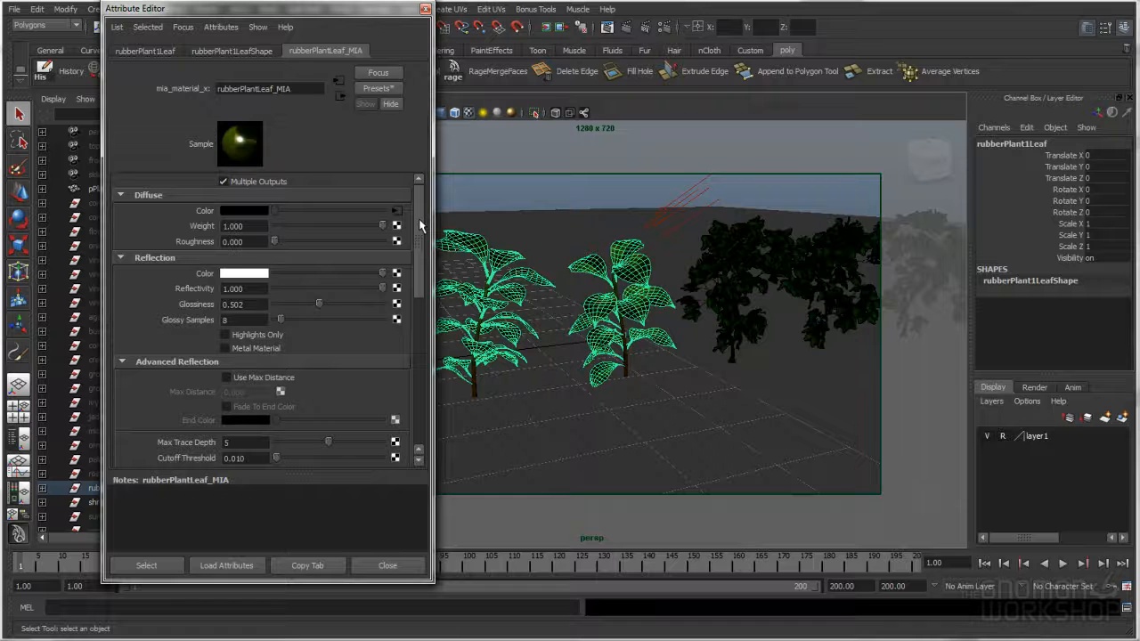
click(424, 8)
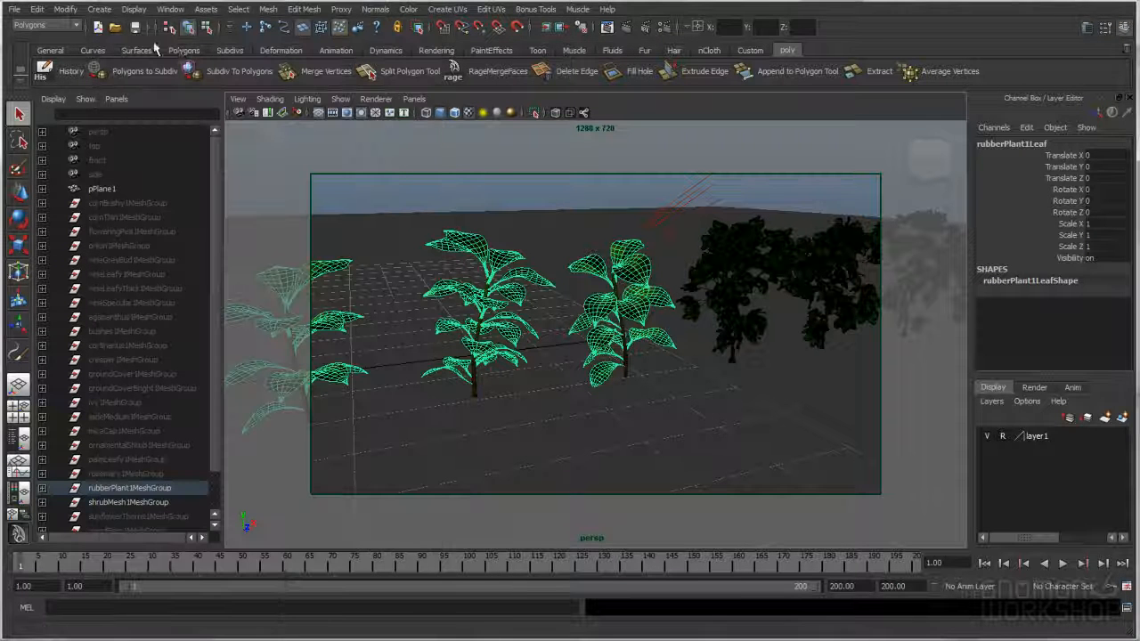
Save the scene and render the persp camera view with mental ray in the Render View.
click(135, 27)
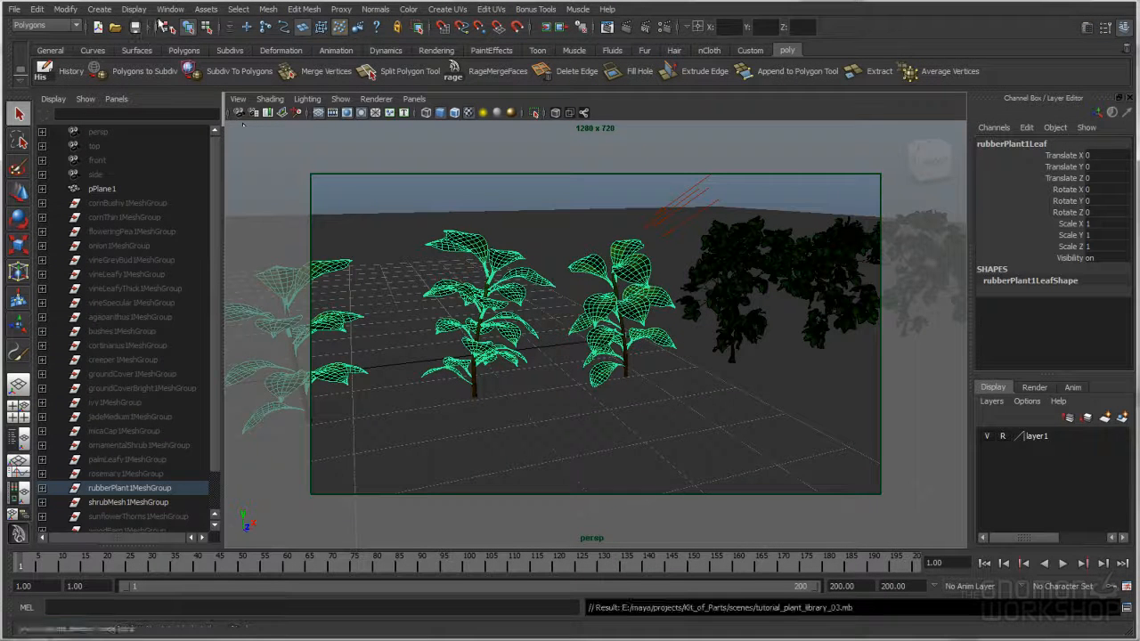
click(169, 9)
mouse_move(218, 41)
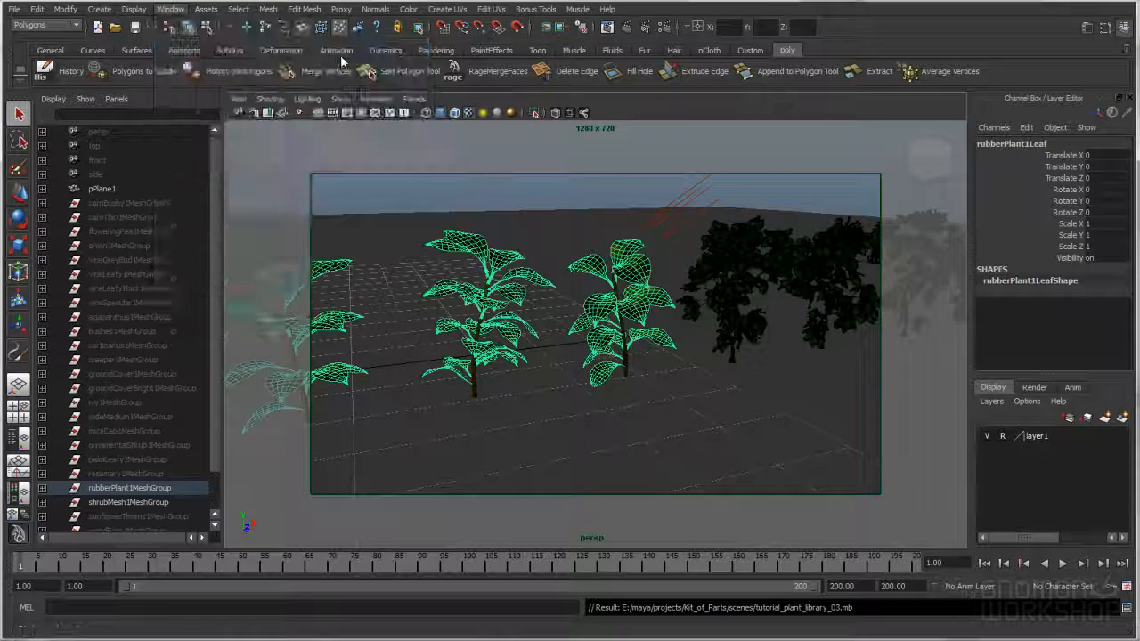
click(340, 54)
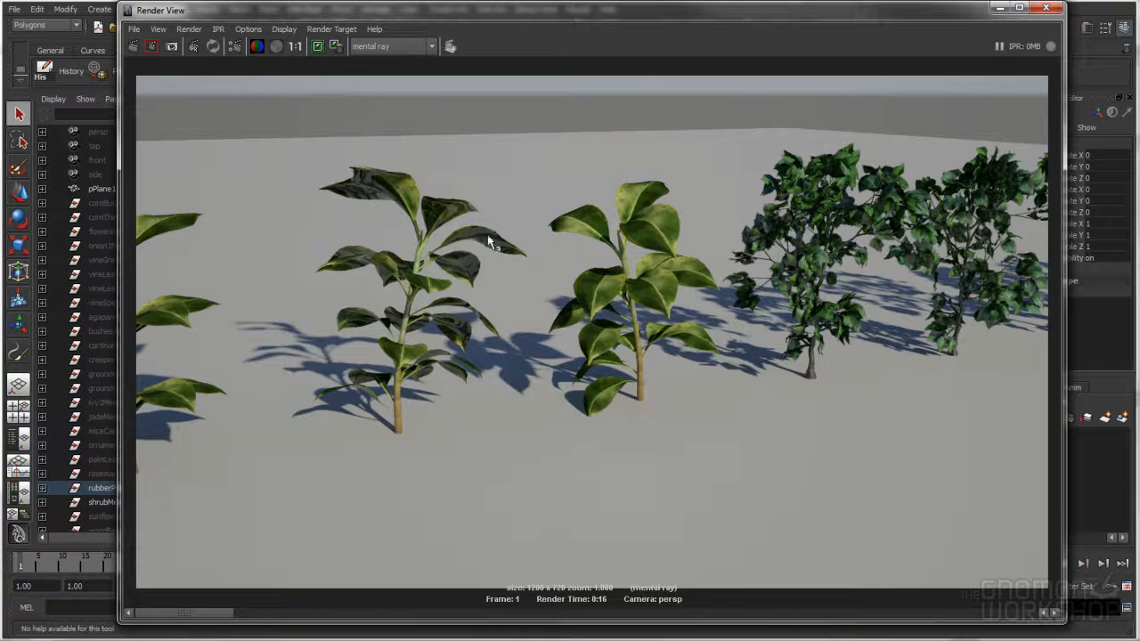
click(132, 46)
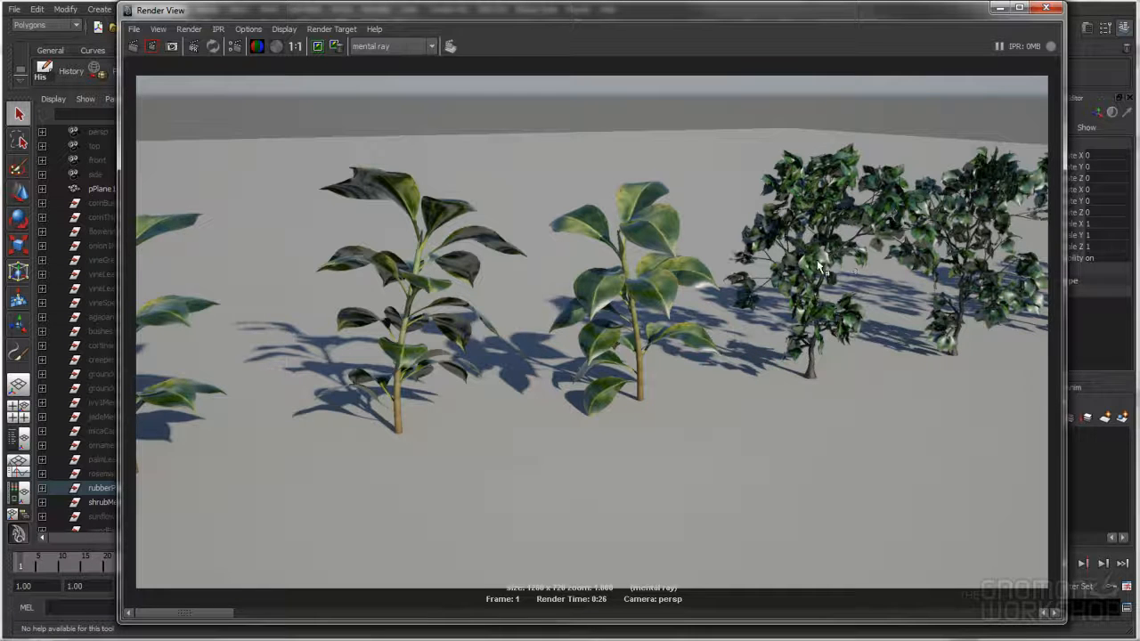
Compare the new render with the previously kept one, examining the leaf reflections on the rubber plants and shrubs.
drag(216, 617, 295, 620)
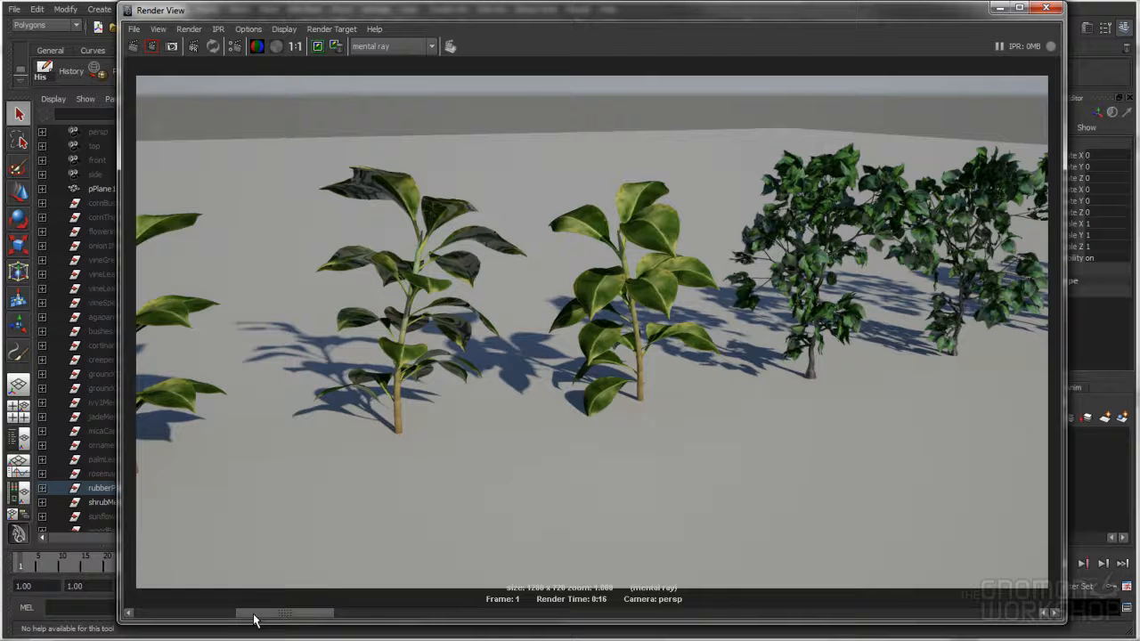
drag(270, 621, 197, 621)
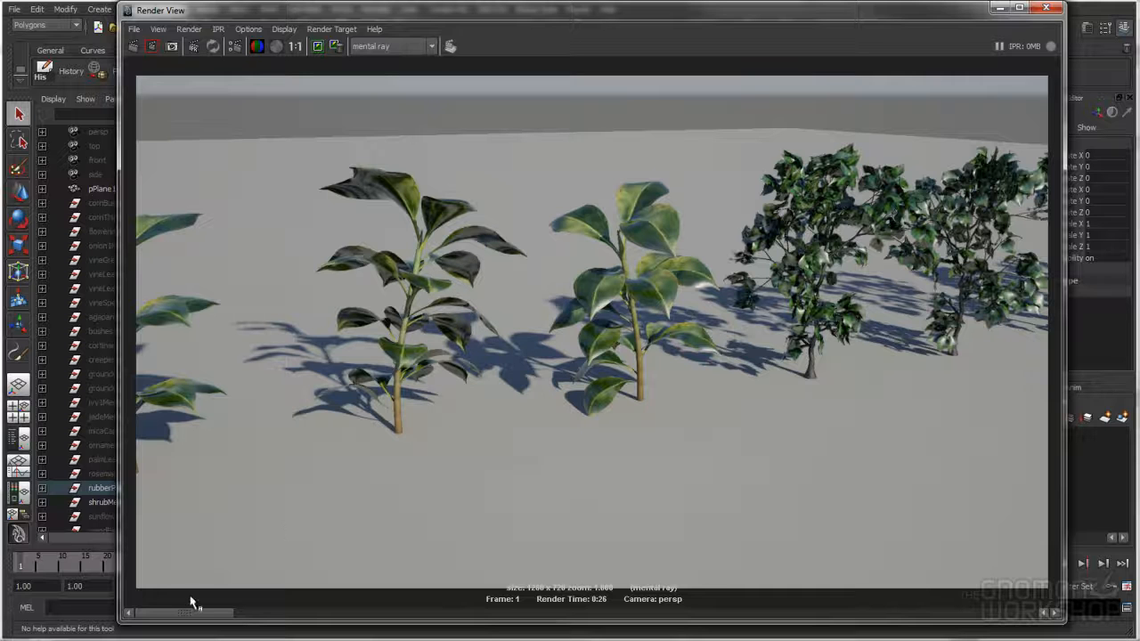
drag(193, 611, 273, 624)
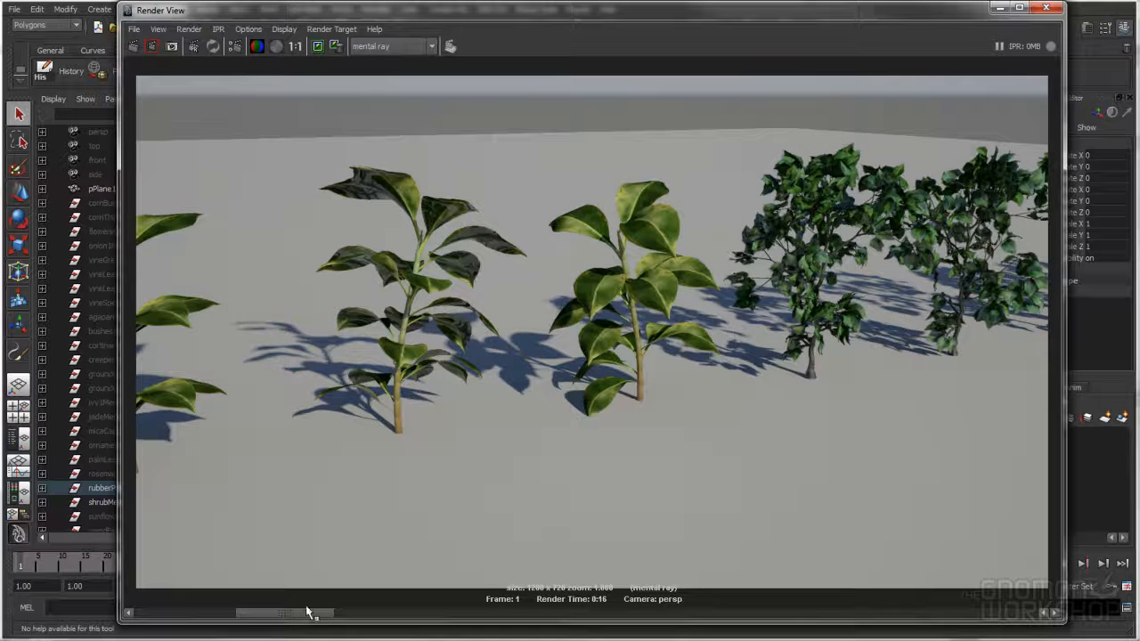
drag(301, 615, 224, 615)
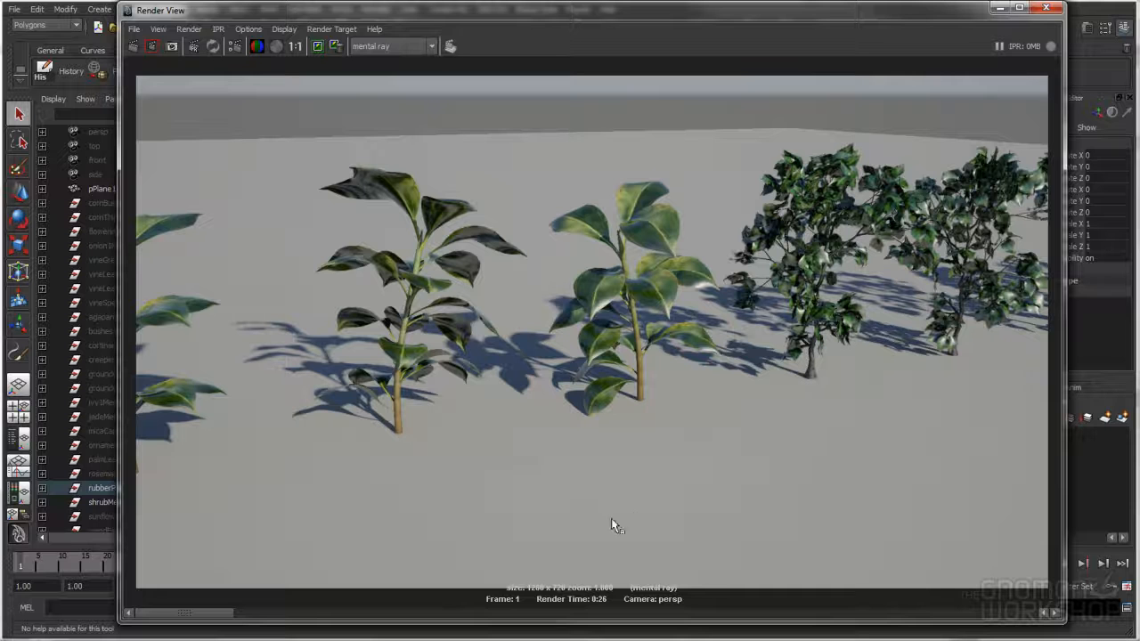
click(261, 614)
click(169, 615)
click(1044, 8)
Clear the object selection and save the scene.
click(338, 188)
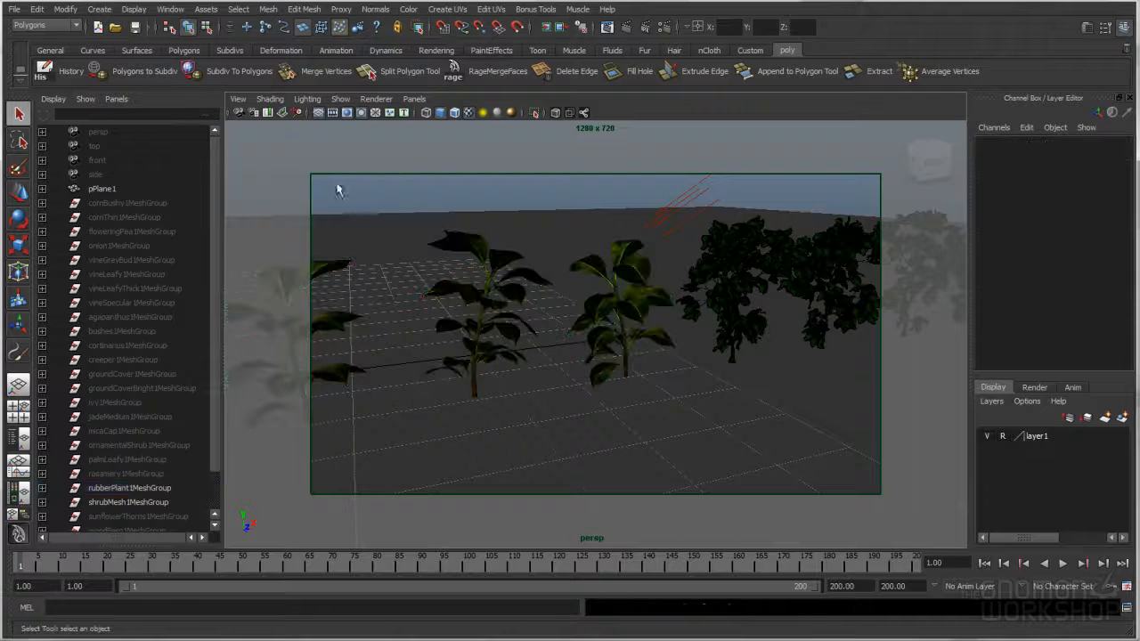
click(134, 28)
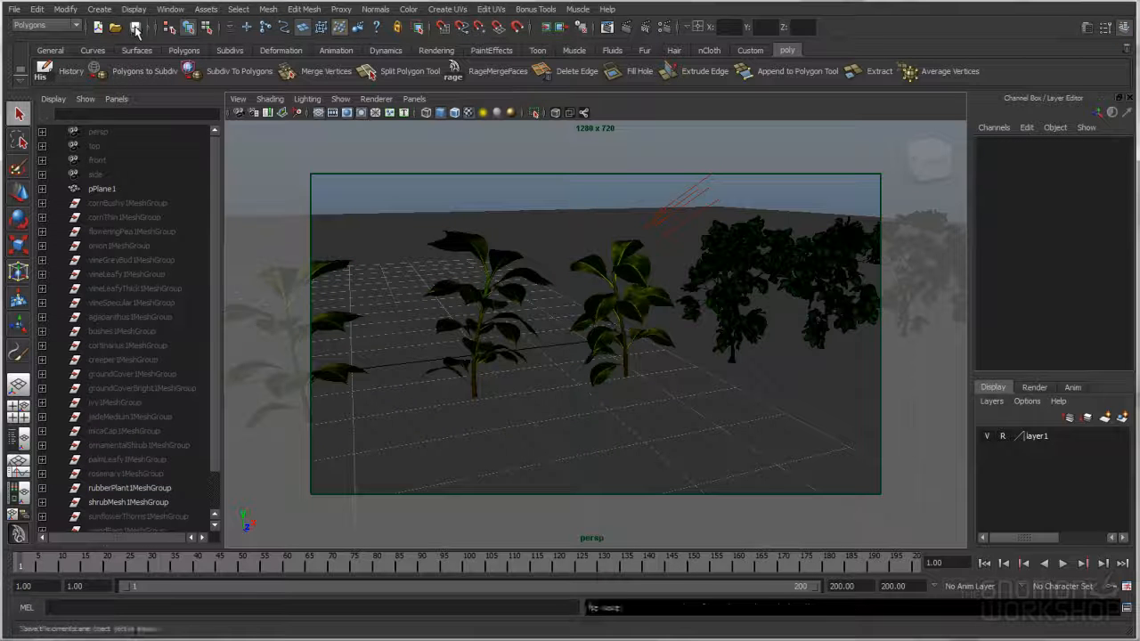